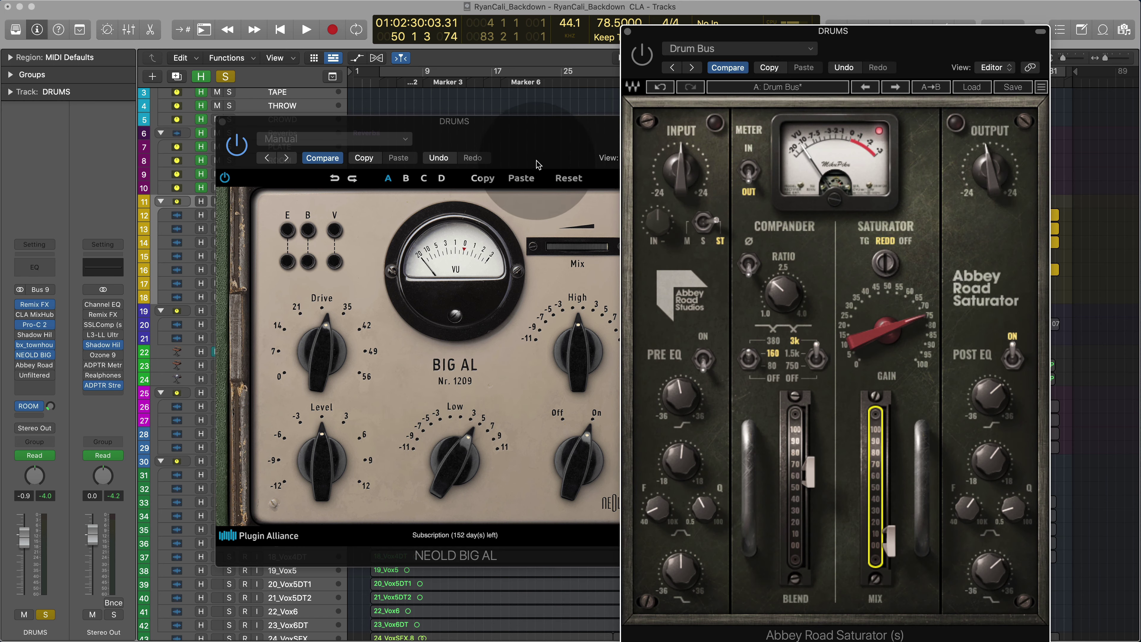
Reposition the BIG AL and Abbey Road Saturator plugin windows over the Tracks area
drag(541, 143, 458, 141)
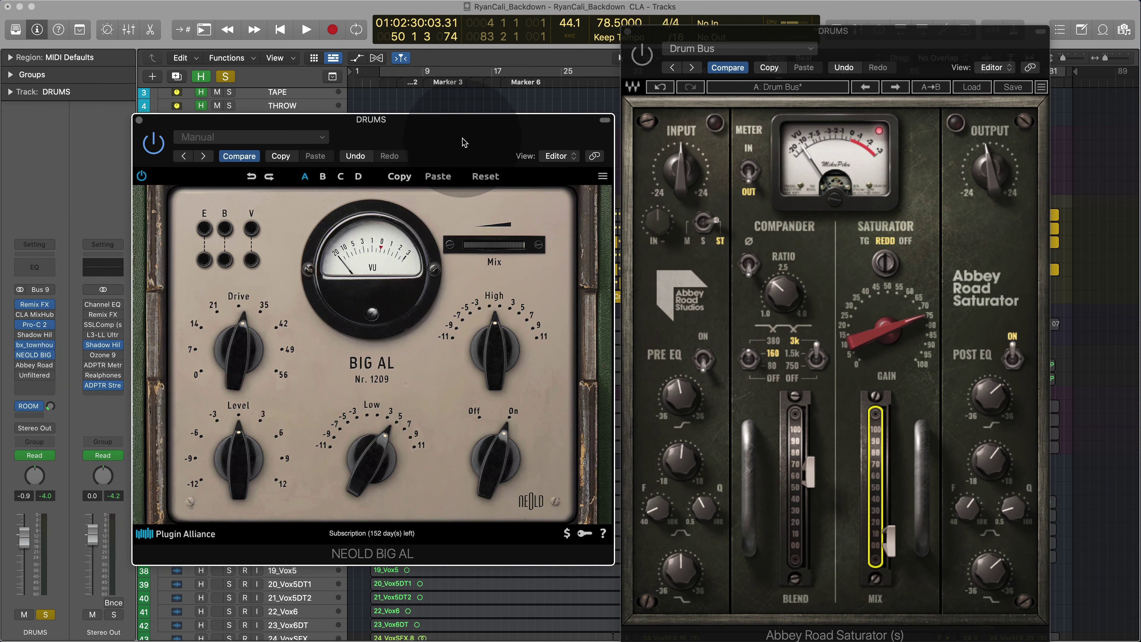
drag(905, 26, 1140, 90)
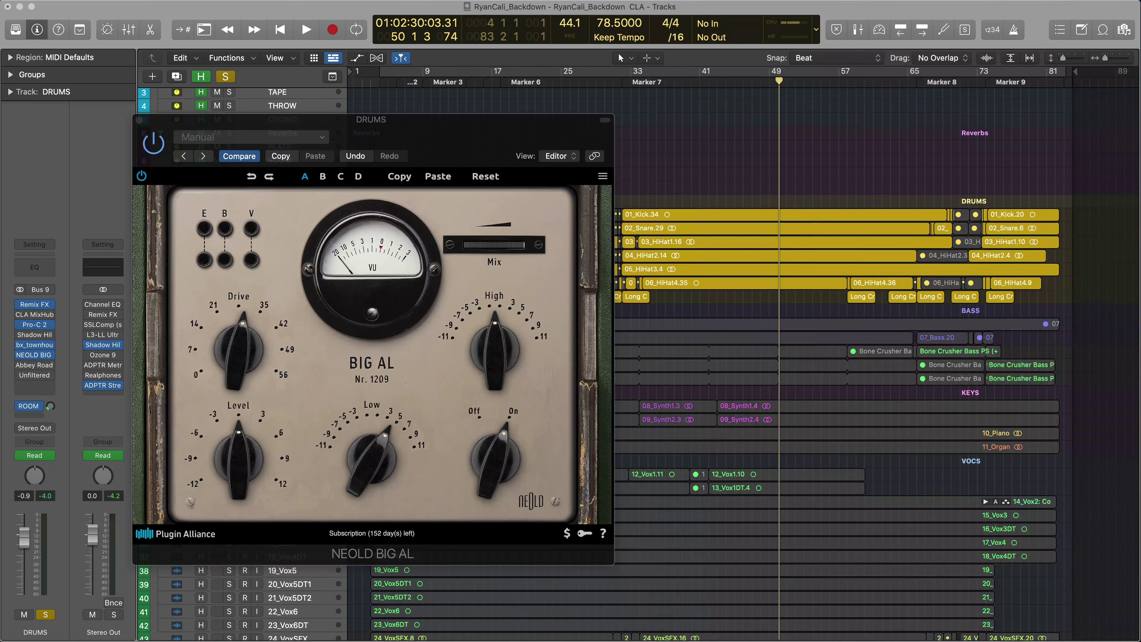
Audition the DRUMS bus BIG AL Mix at 11%, return it near full, and shift the window right
click(521, 244)
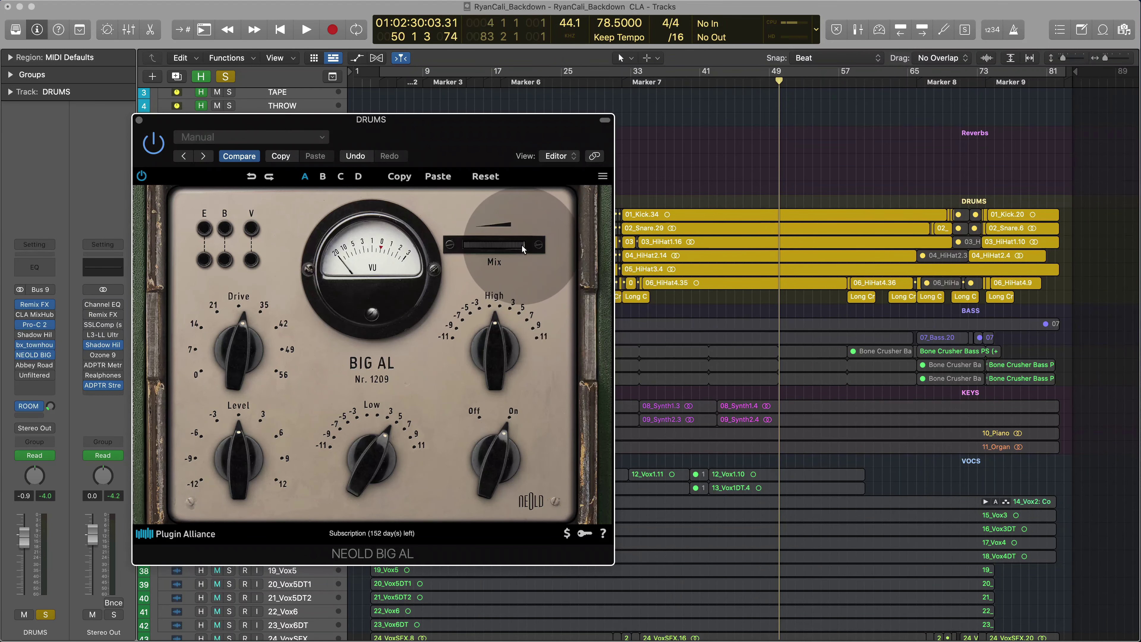
drag(509, 243, 462, 243)
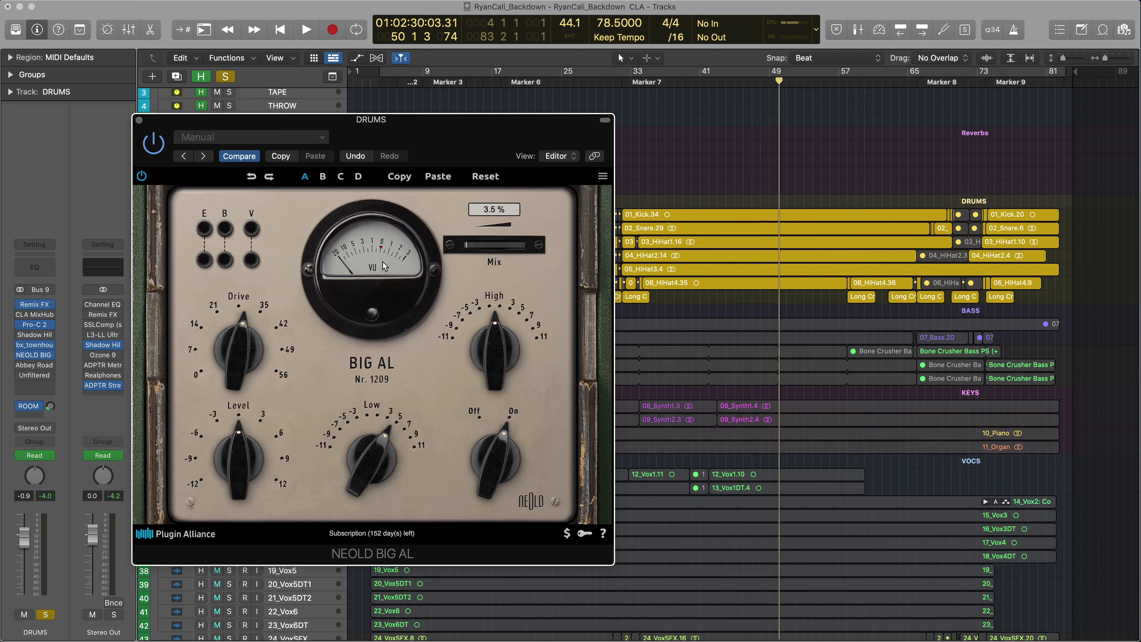
drag(393, 260, 496, 246)
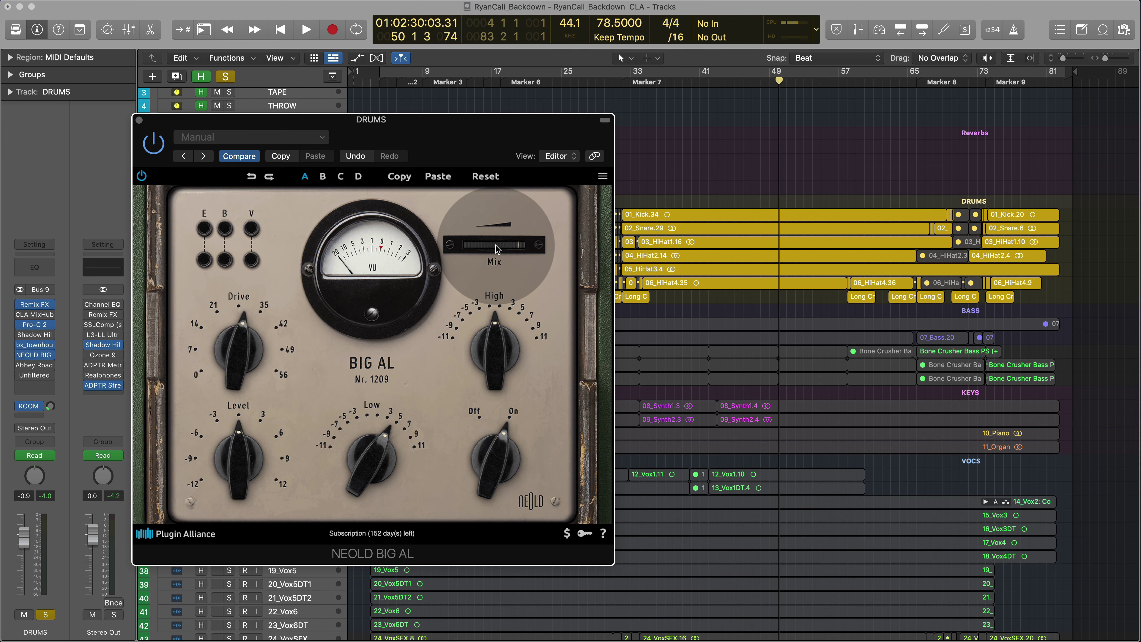
drag(424, 150, 529, 150)
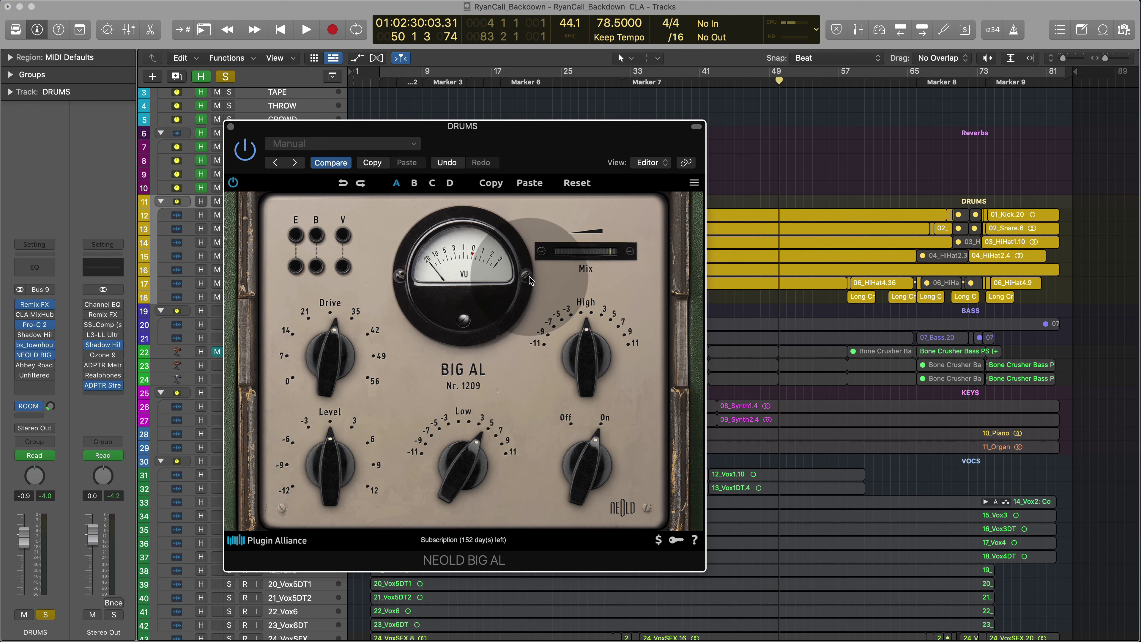
Cut BIG AL's Drive, set Mix to about halfway, High to -1.3 dB, and nudge Low up
mouse_move(589, 349)
mouse_down()
mouse_move(585, 363)
mouse_move(557, 343)
mouse_move(535, 378)
mouse_move(541, 327)
mouse_move(573, 337)
mouse_move(589, 303)
mouse_move(569, 342)
mouse_up()
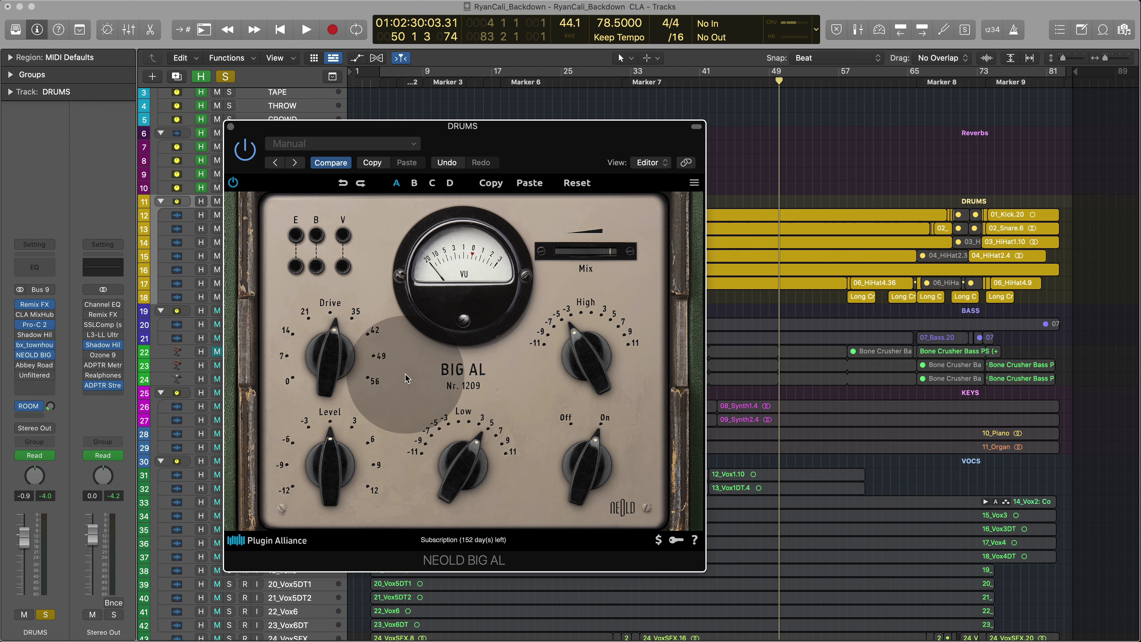
drag(330, 357, 329, 384)
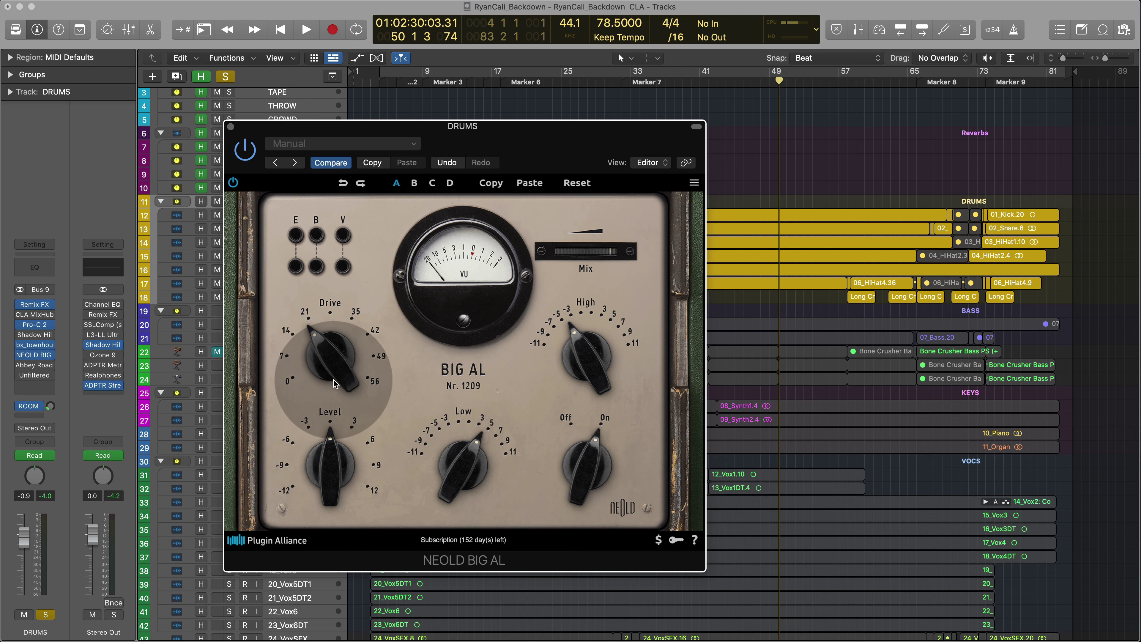
mouse_move(330, 358)
mouse_down()
mouse_move(324, 383)
mouse_move(326, 349)
mouse_up()
drag(607, 255, 546, 257)
drag(574, 346, 575, 335)
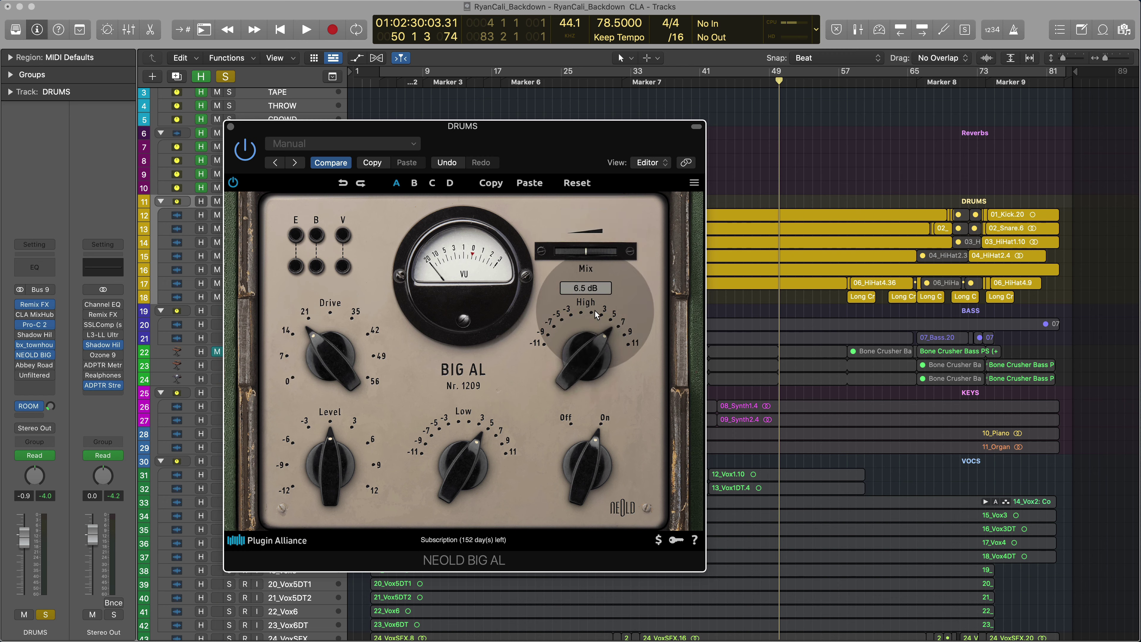
drag(462, 468, 464, 457)
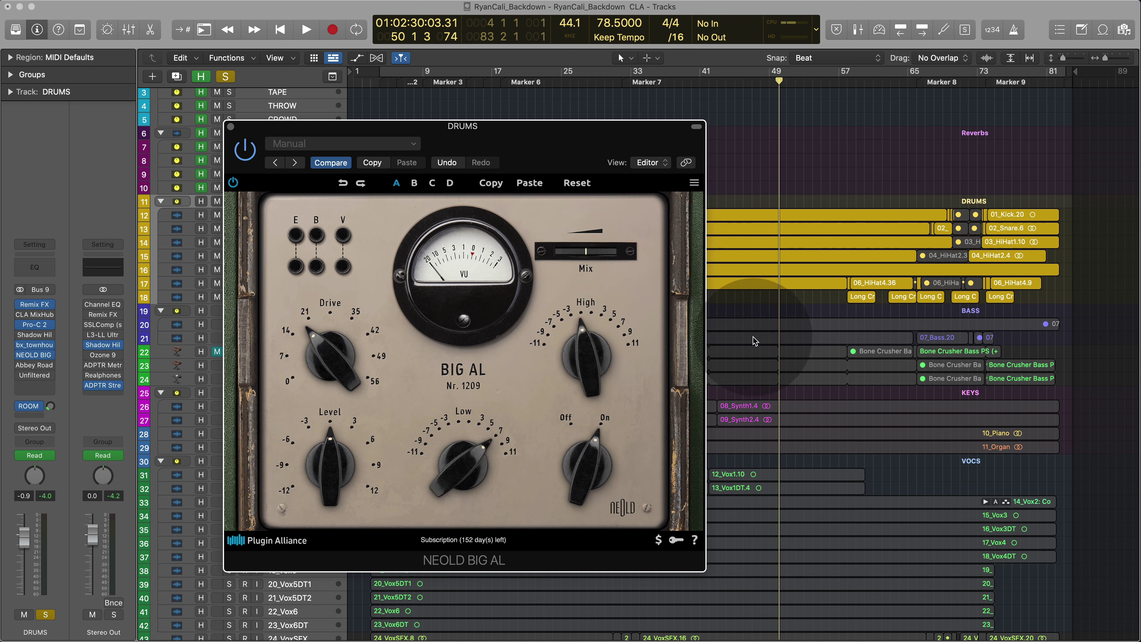
Toggle Emphasis on and off, then bypass and re-enable BIG AL to compare
click(299, 237)
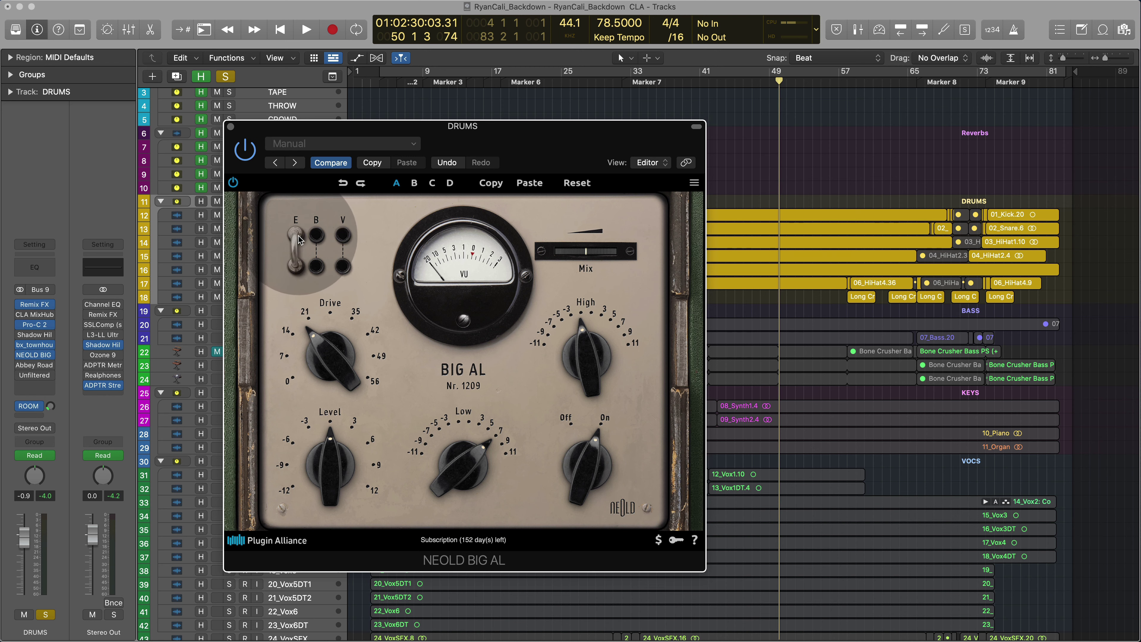
click(299, 235)
click(575, 495)
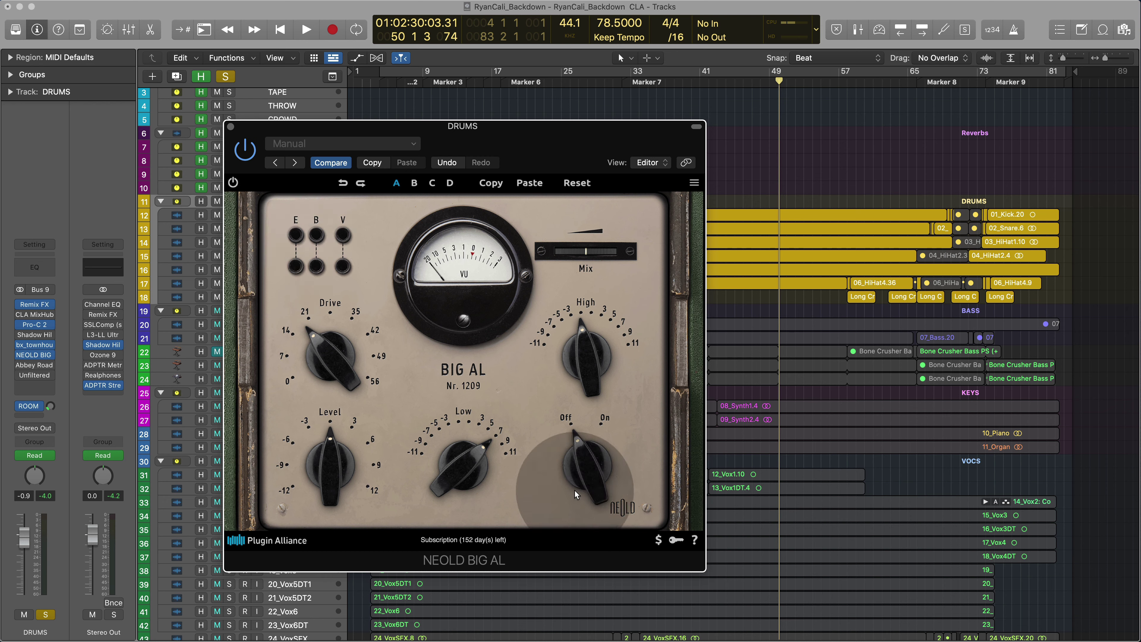
click(575, 494)
click(694, 183)
mouse_move(688, 194)
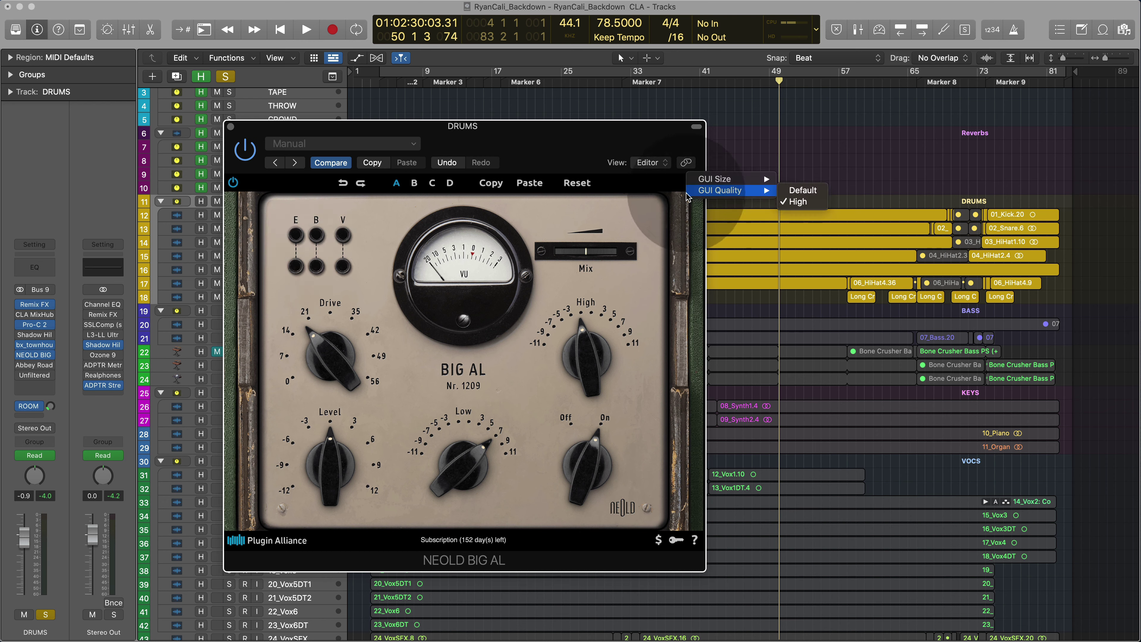
mouse_move(741, 178)
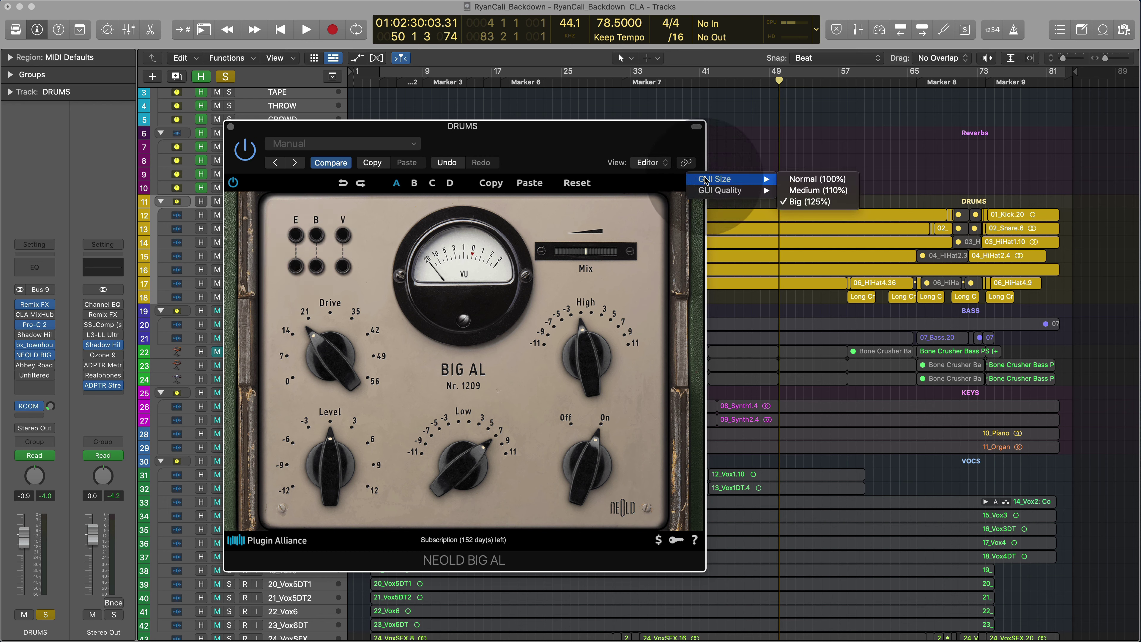
click(843, 182)
click(600, 181)
mouse_move(600, 182)
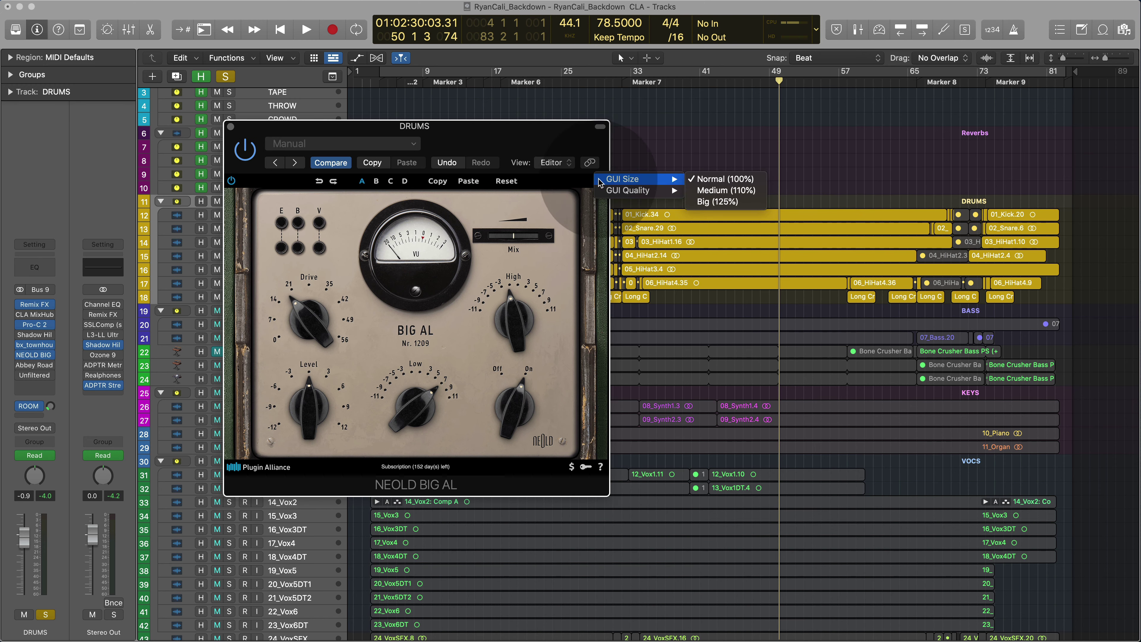
click(719, 191)
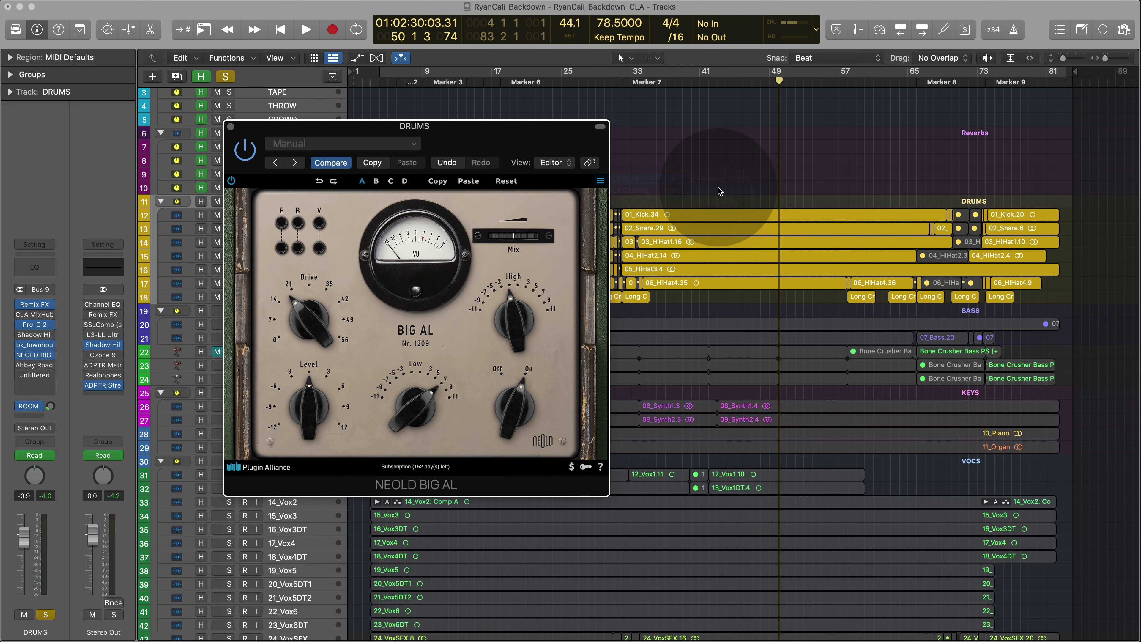
click(638, 181)
mouse_move(674, 179)
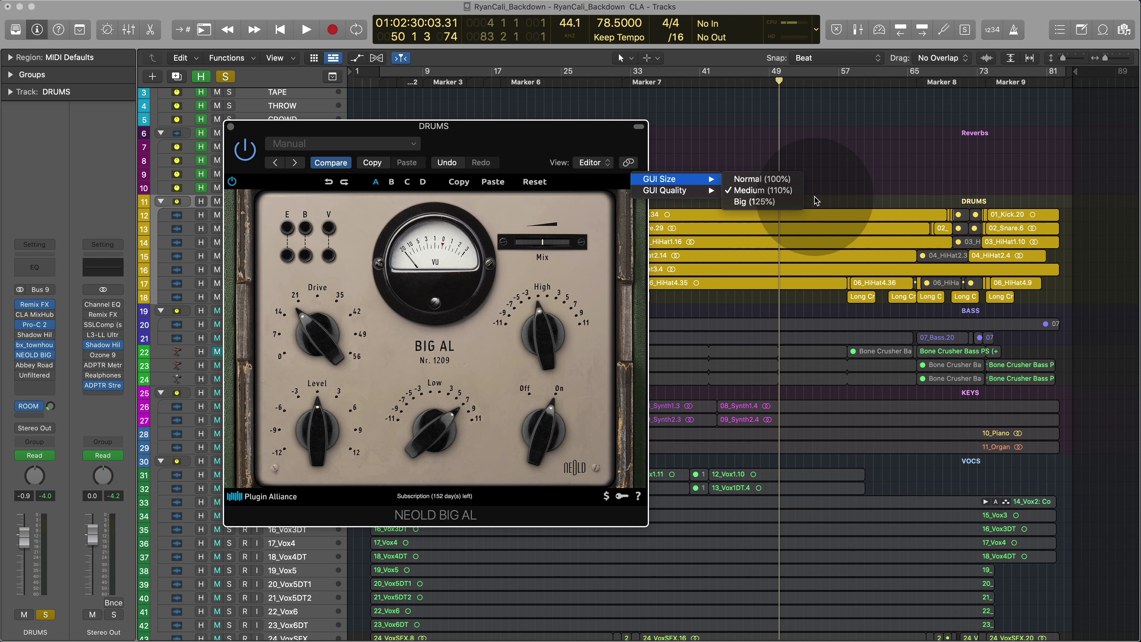
click(786, 201)
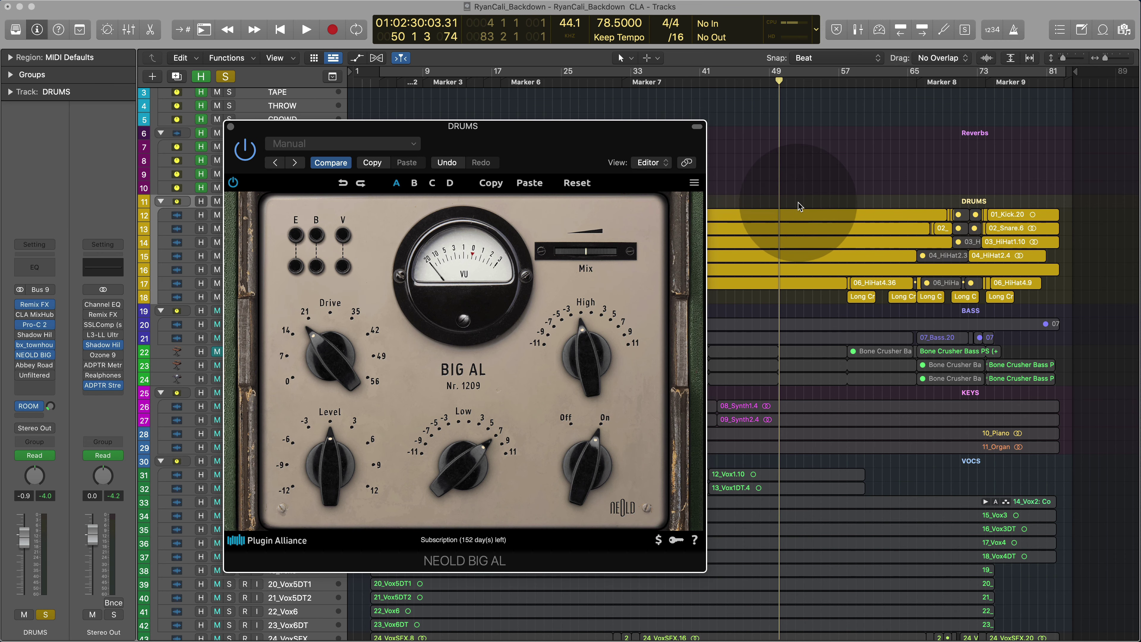
Lower Drive to 16.9 dB and Low to -1.5 dB, then reset BIG AL to defaults
drag(325, 330, 321, 337)
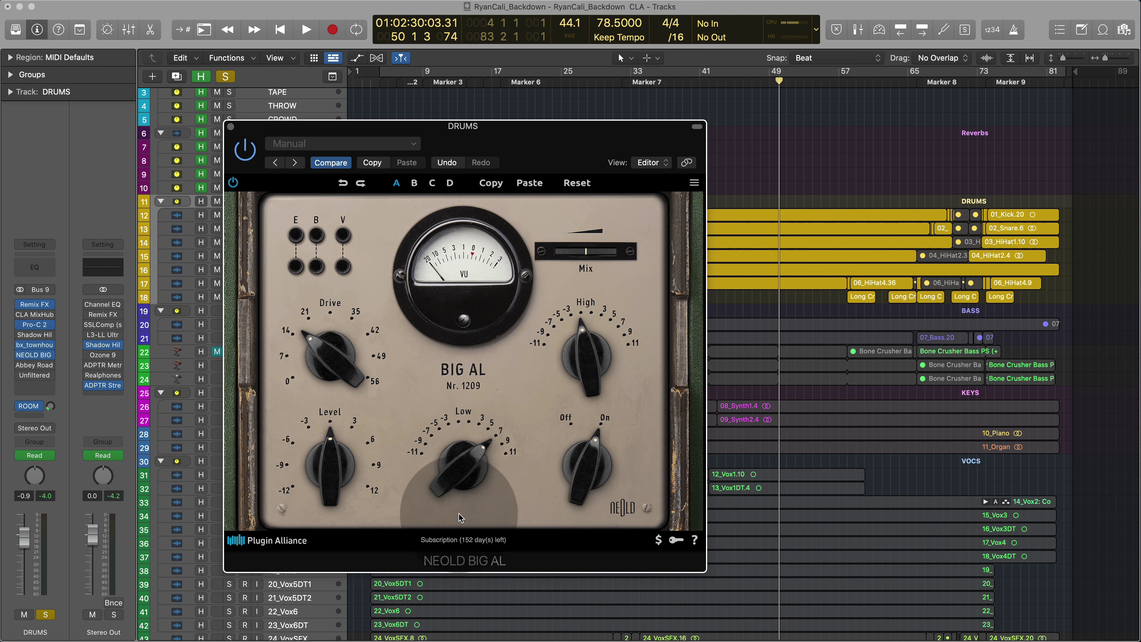
mouse_move(460, 517)
mouse_down()
mouse_move(464, 480)
mouse_move(456, 535)
mouse_up()
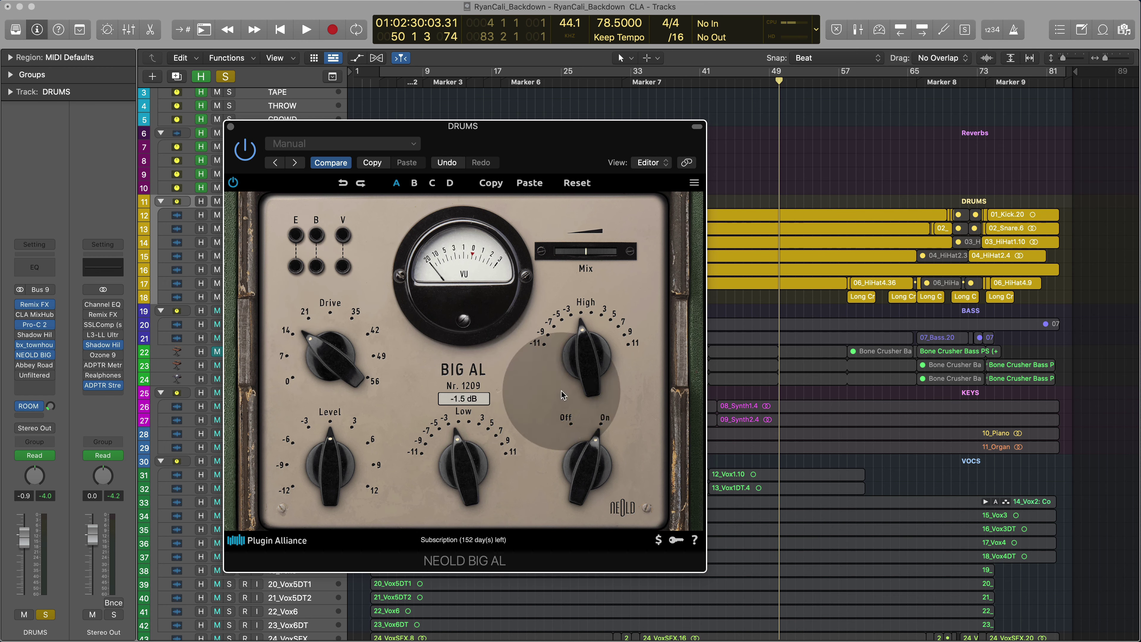
click(581, 183)
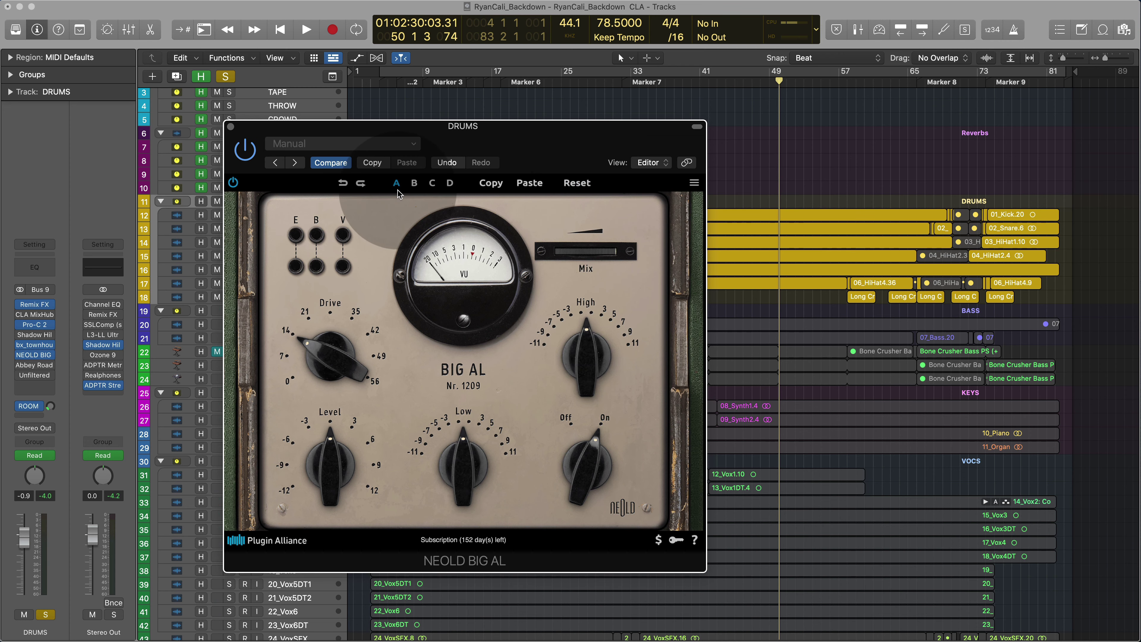
Load the 08 Drum Buss Enhancer 1 preset and play the full, unsoloed mix
click(355, 144)
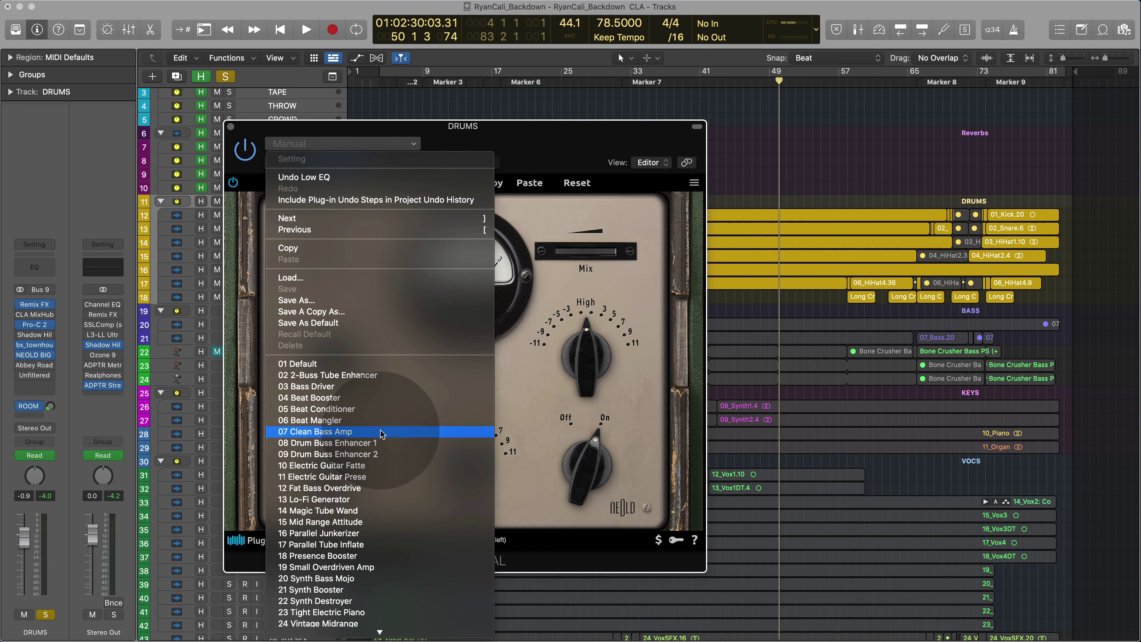
click(398, 444)
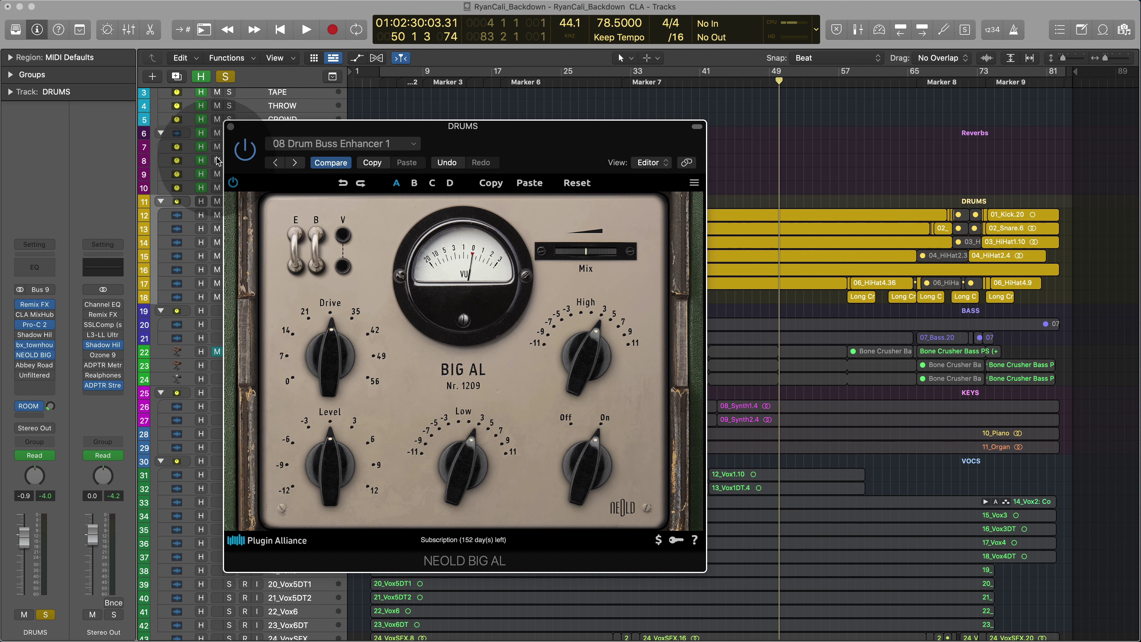
click(226, 77)
key(space)
Compare the drums BIG AL against bypass during playback and lower its Mix to 23.0%
click(244, 150)
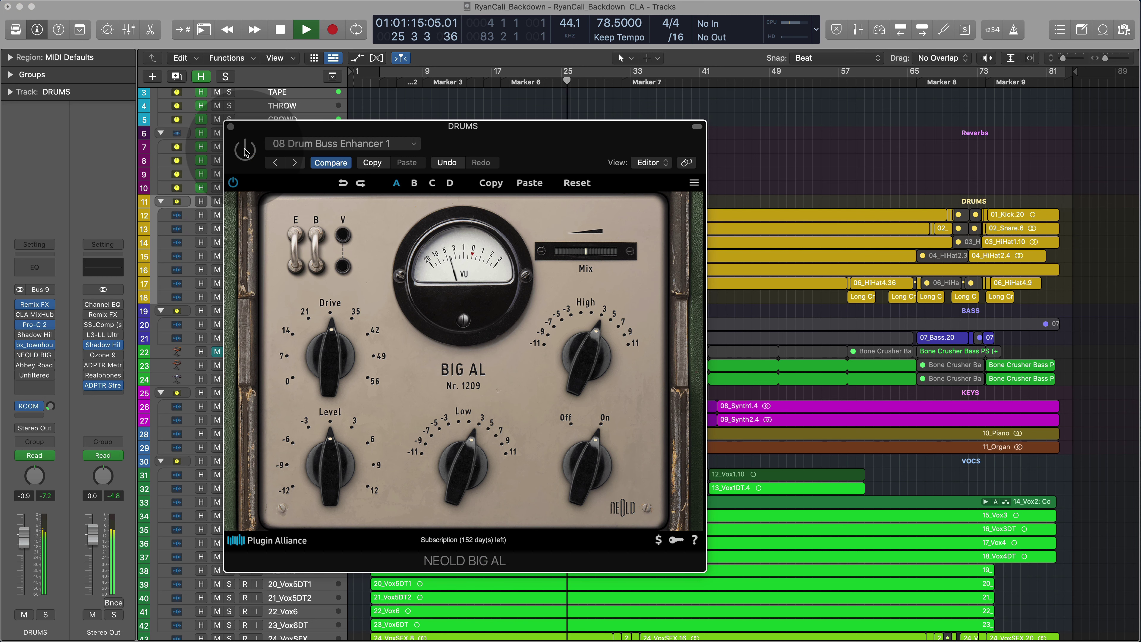
click(245, 150)
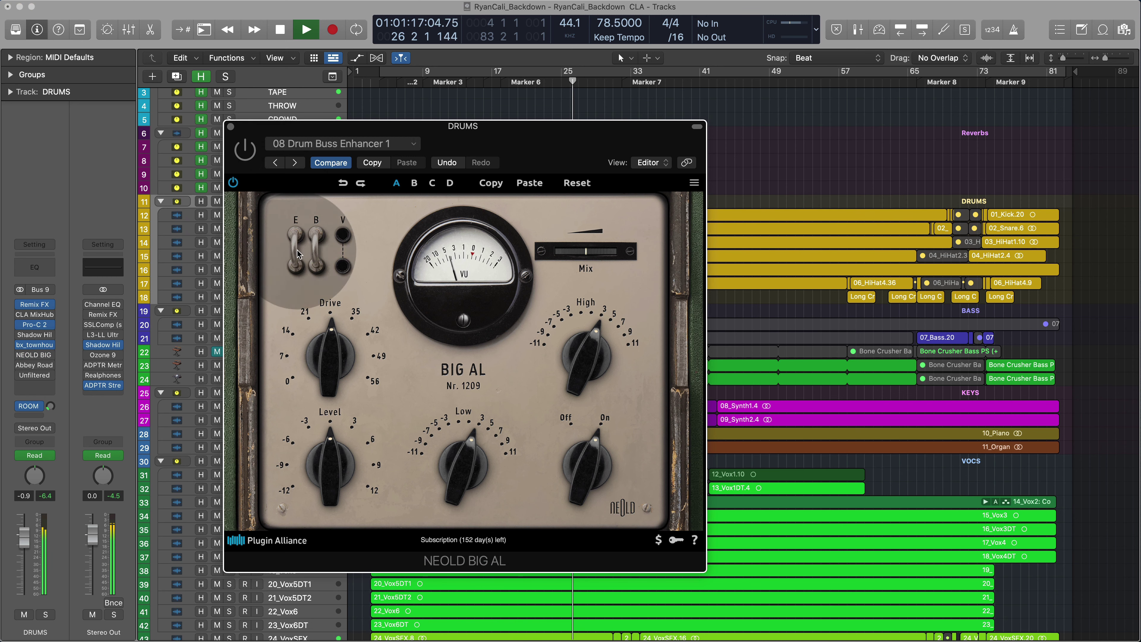
click(627, 259)
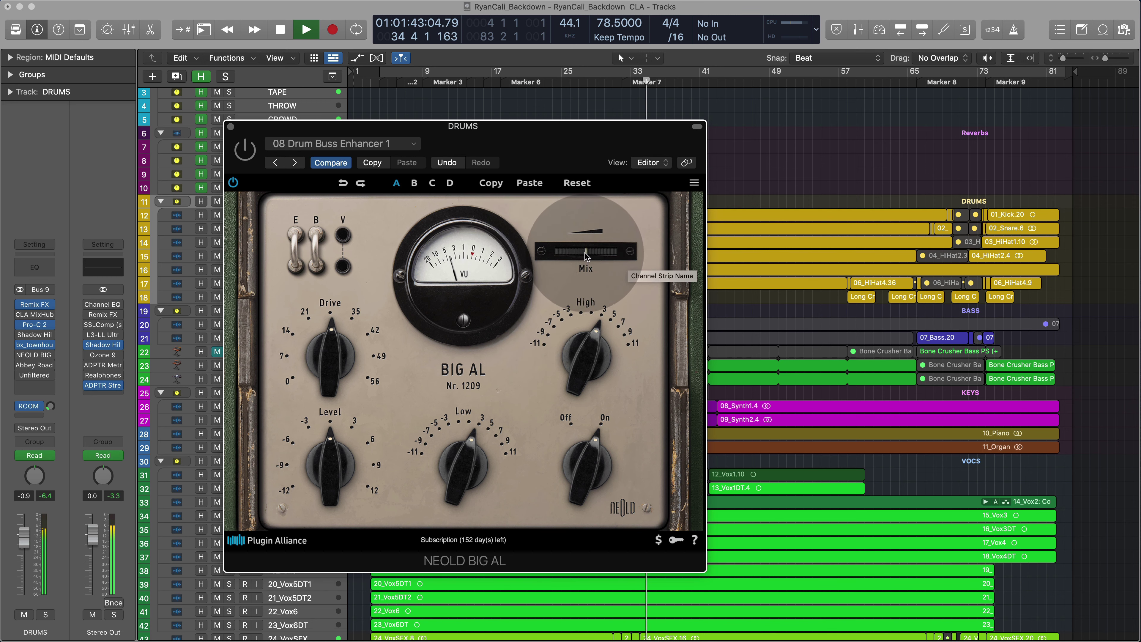
mouse_move(585, 252)
mouse_down()
mouse_move(523, 253)
mouse_move(580, 251)
mouse_up()
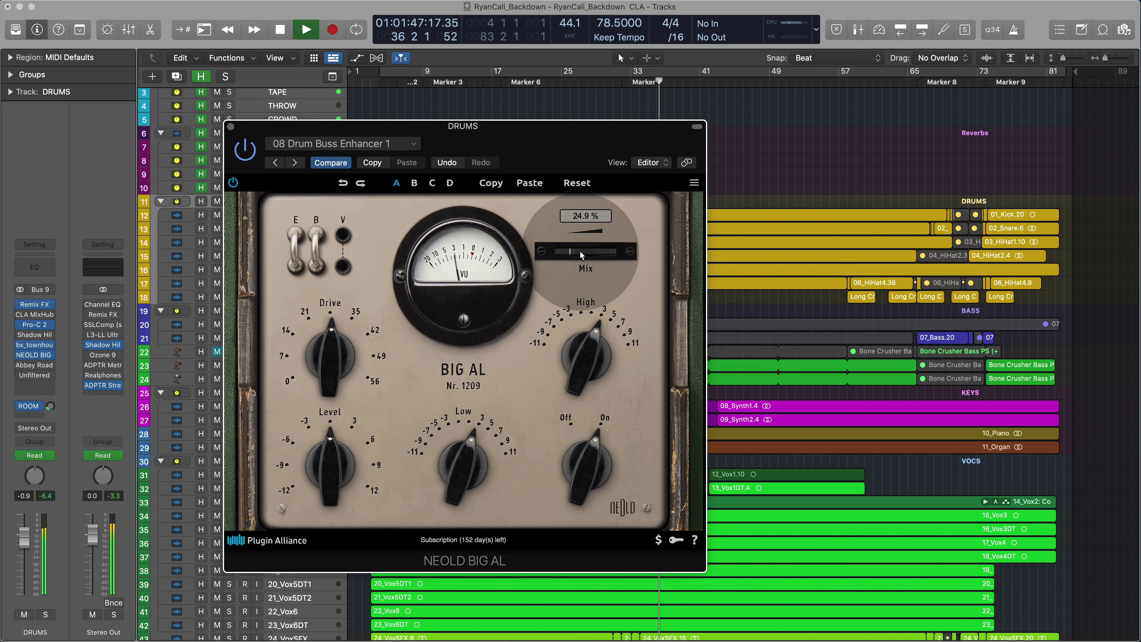
Engage Bass, set Mix around 28.7%, and boost High to 5.9 dB and Low to 10.4 dB
click(322, 250)
drag(584, 252, 597, 251)
drag(466, 455, 465, 445)
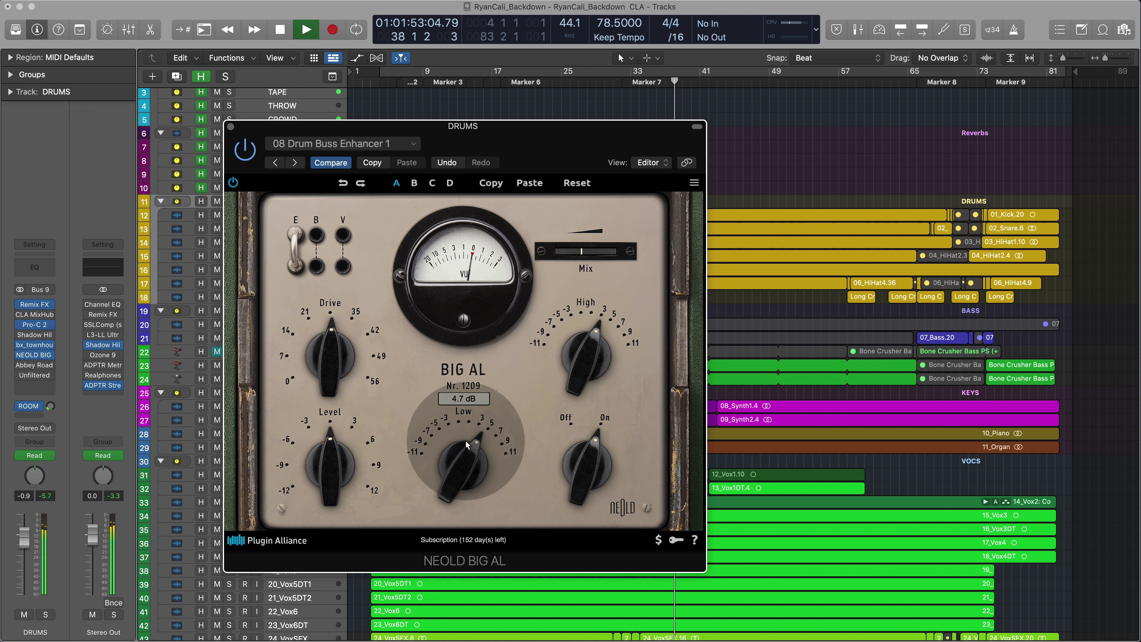
drag(579, 256, 569, 259)
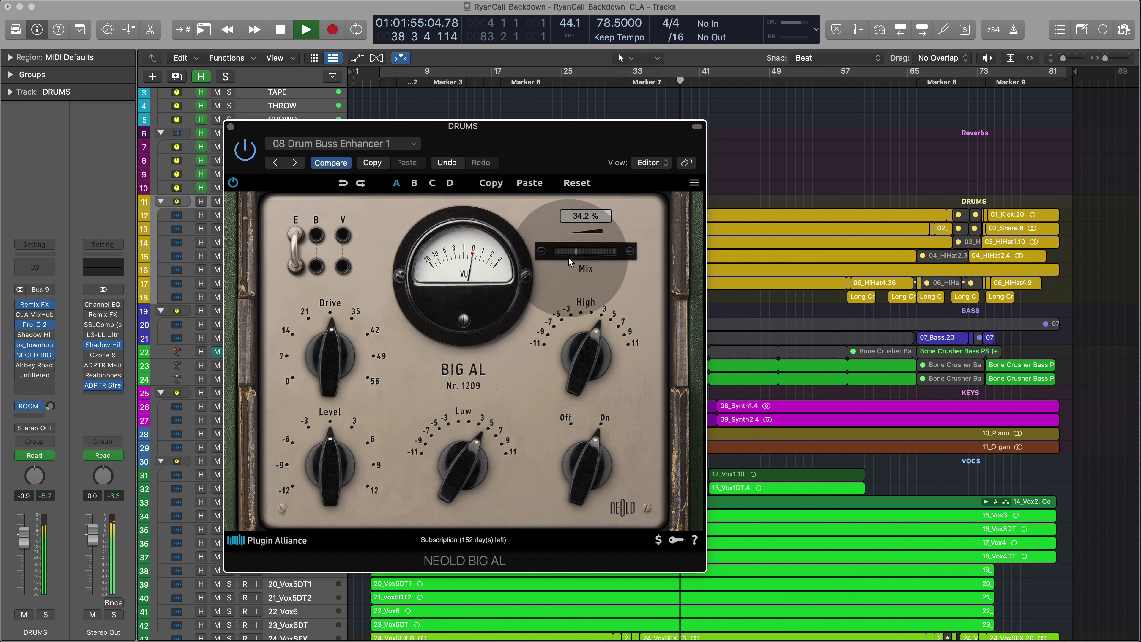
drag(592, 325, 595, 331)
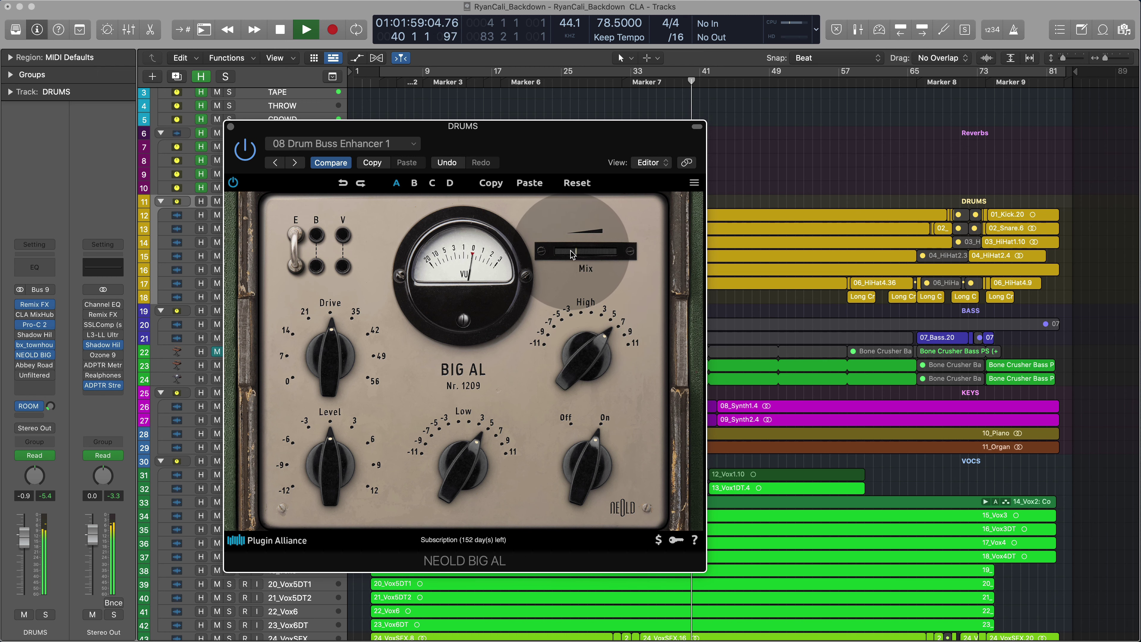
drag(571, 254, 561, 252)
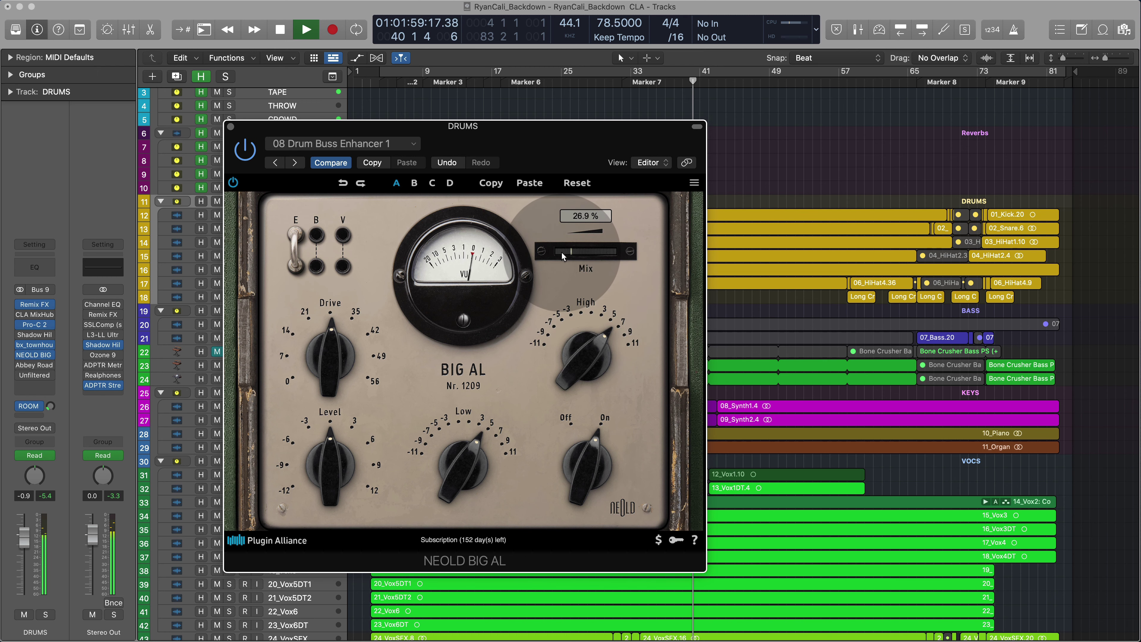
click(316, 241)
drag(459, 485, 448, 514)
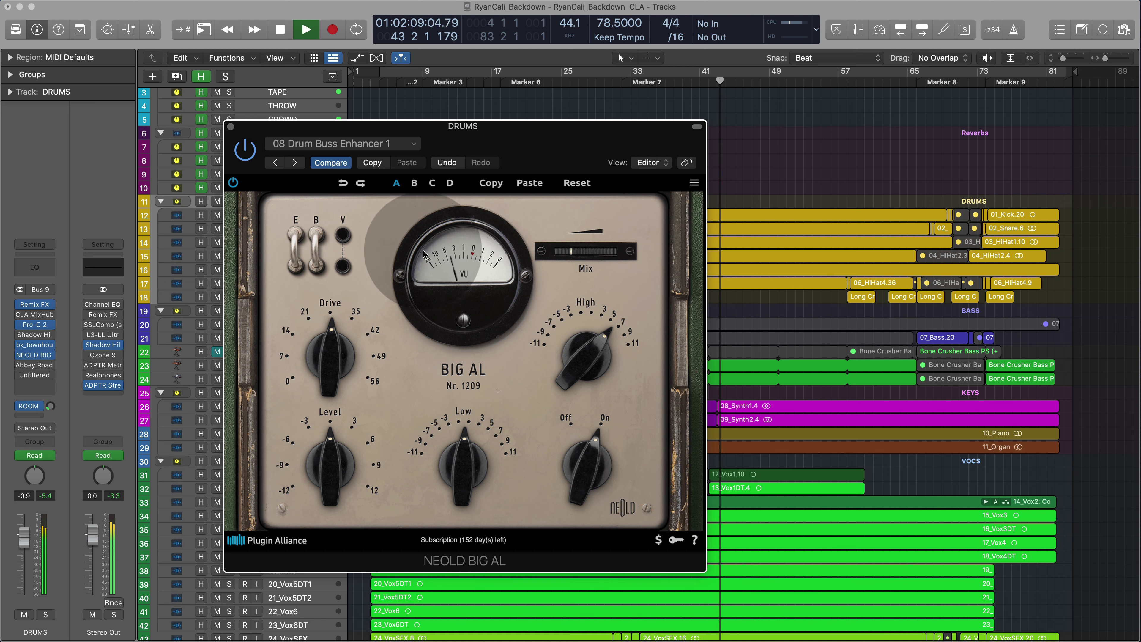
Bypass BIG AL to compare, stop playback, and settle the Mix near 30.9%
click(254, 156)
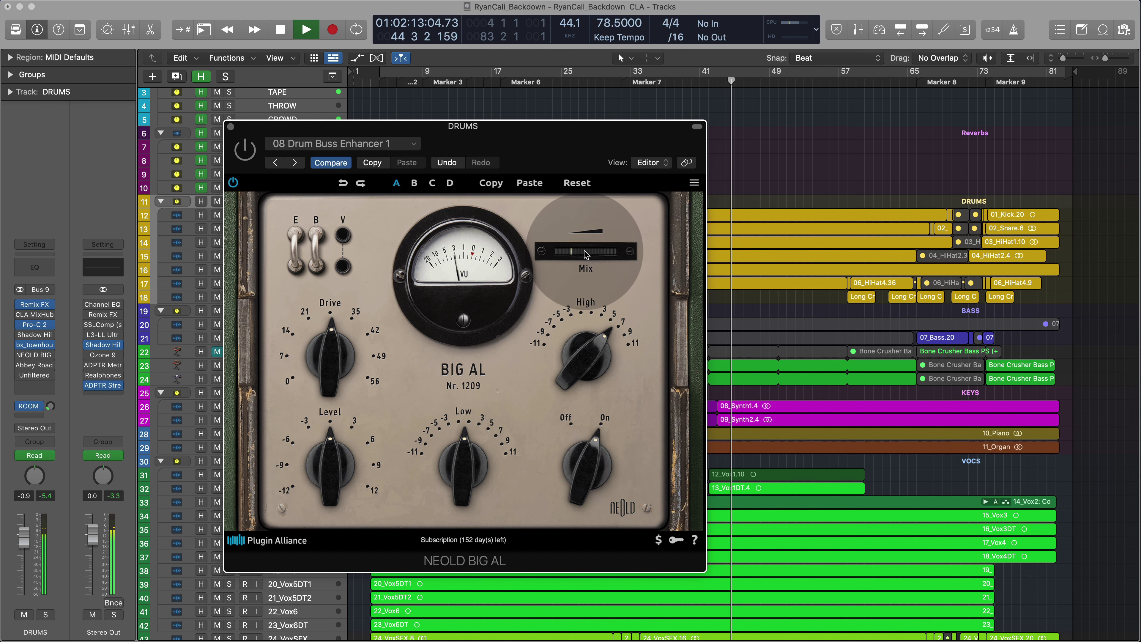
key(space)
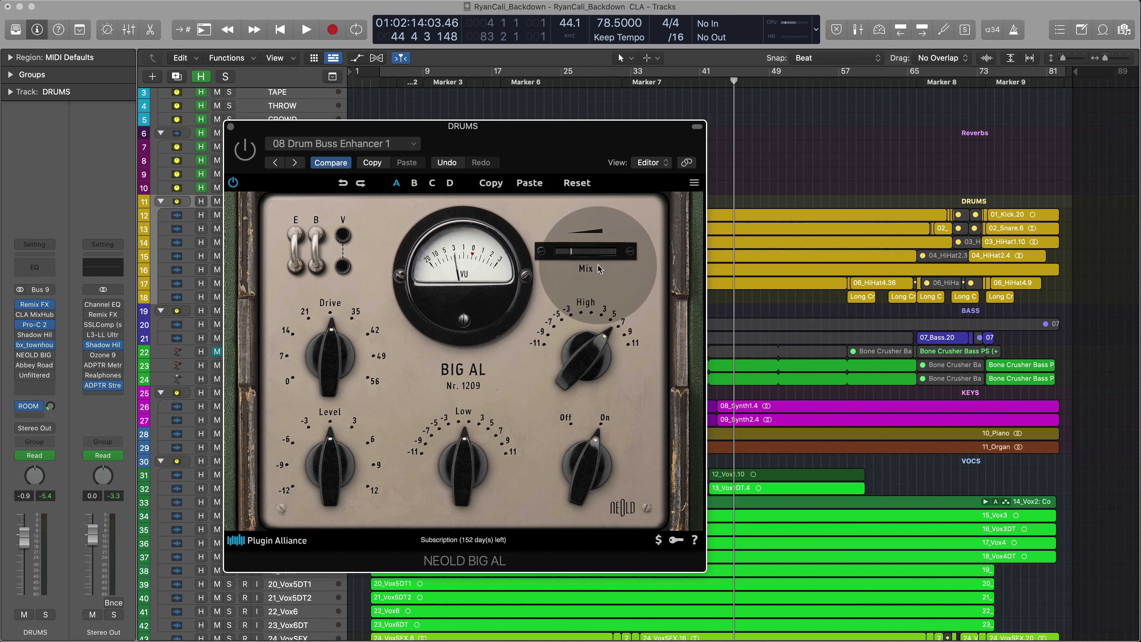
drag(577, 255, 585, 257)
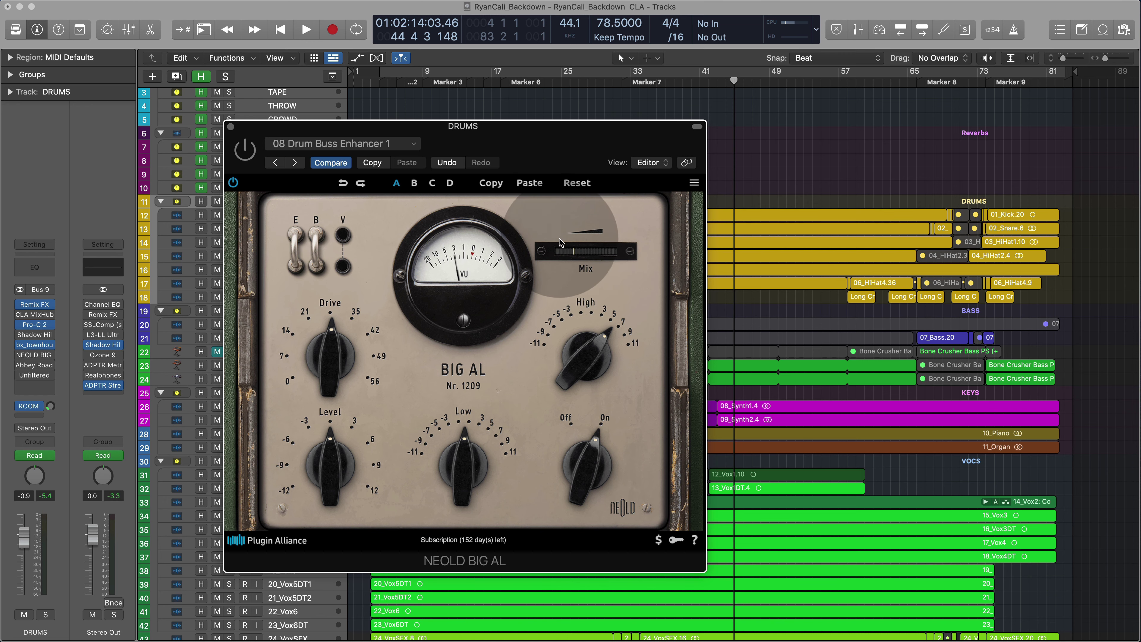
drag(571, 252, 570, 252)
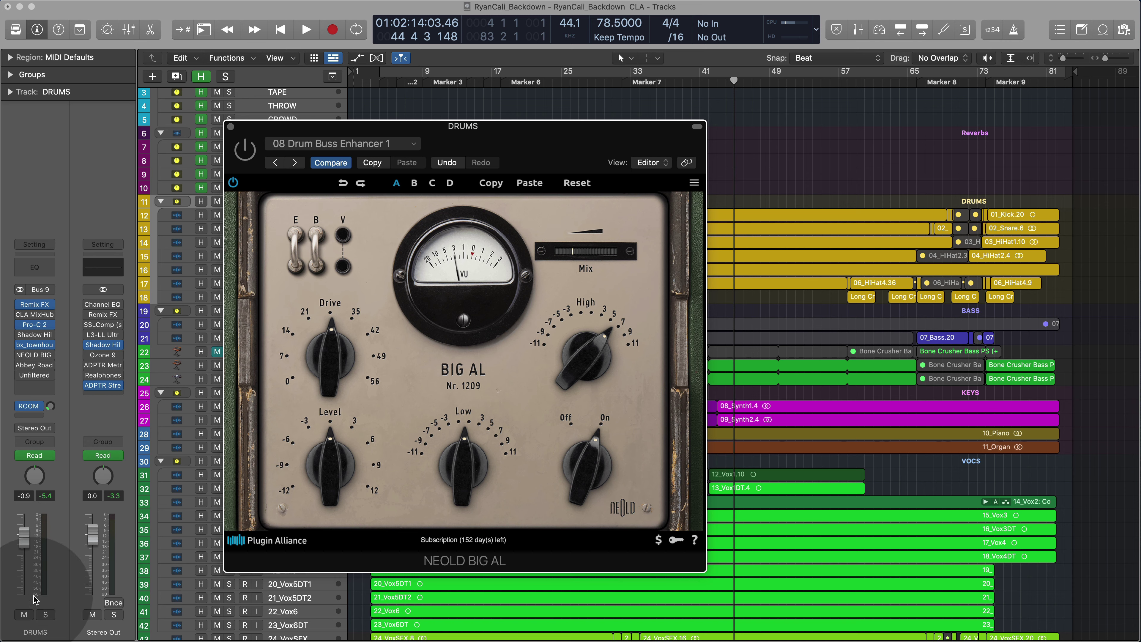
Solo the DRUMS bus, reset BIG AL to defaults, and re-enable it
click(45, 614)
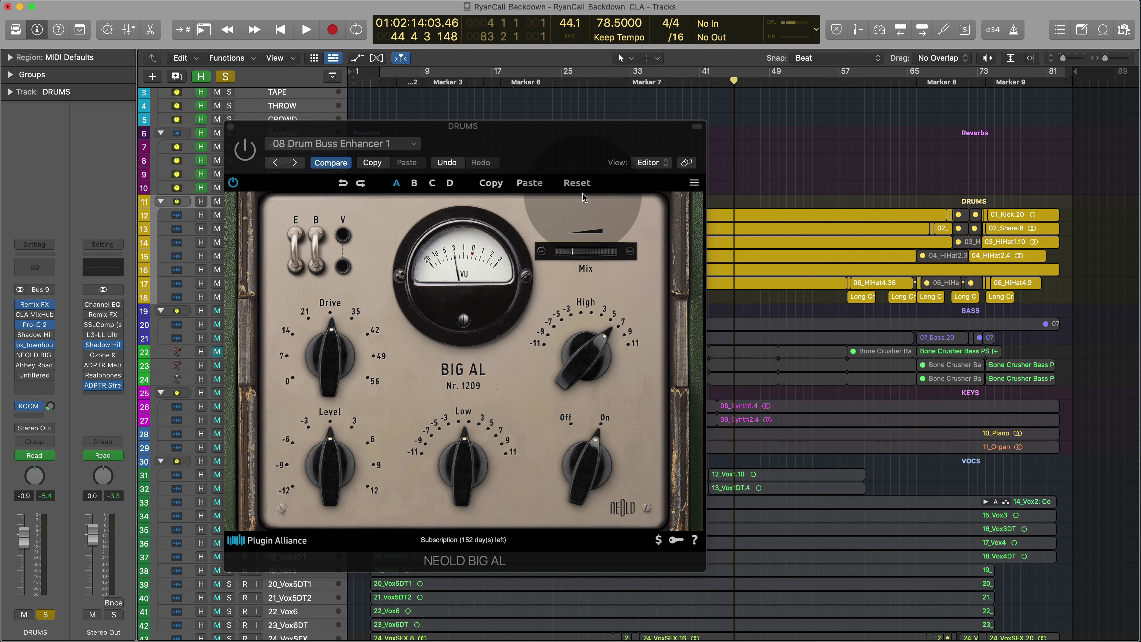
click(575, 183)
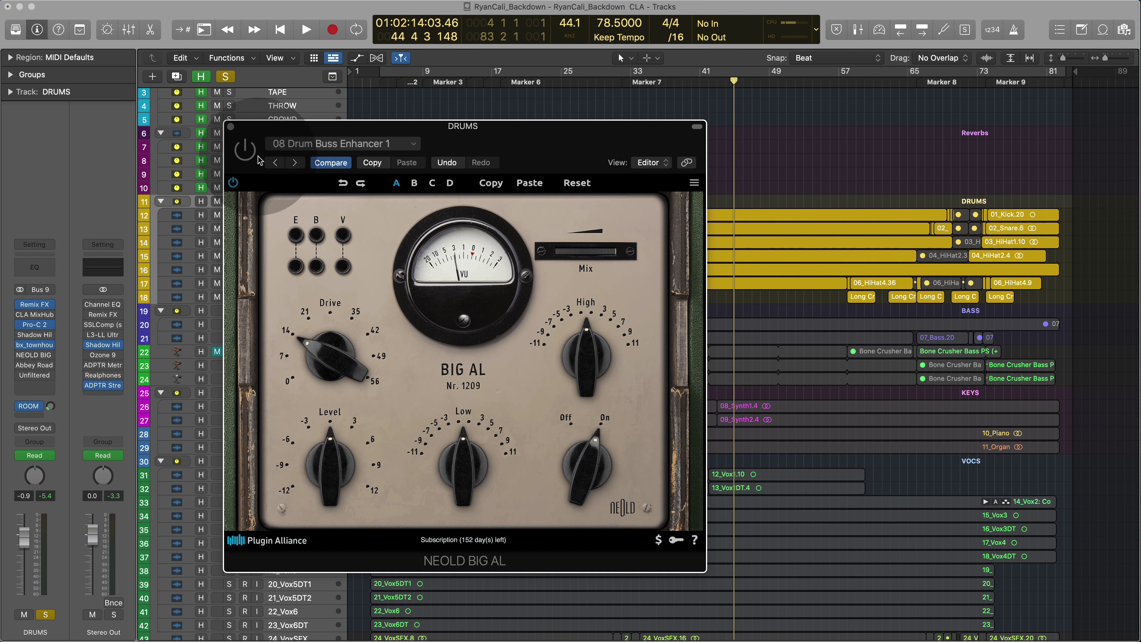
click(249, 154)
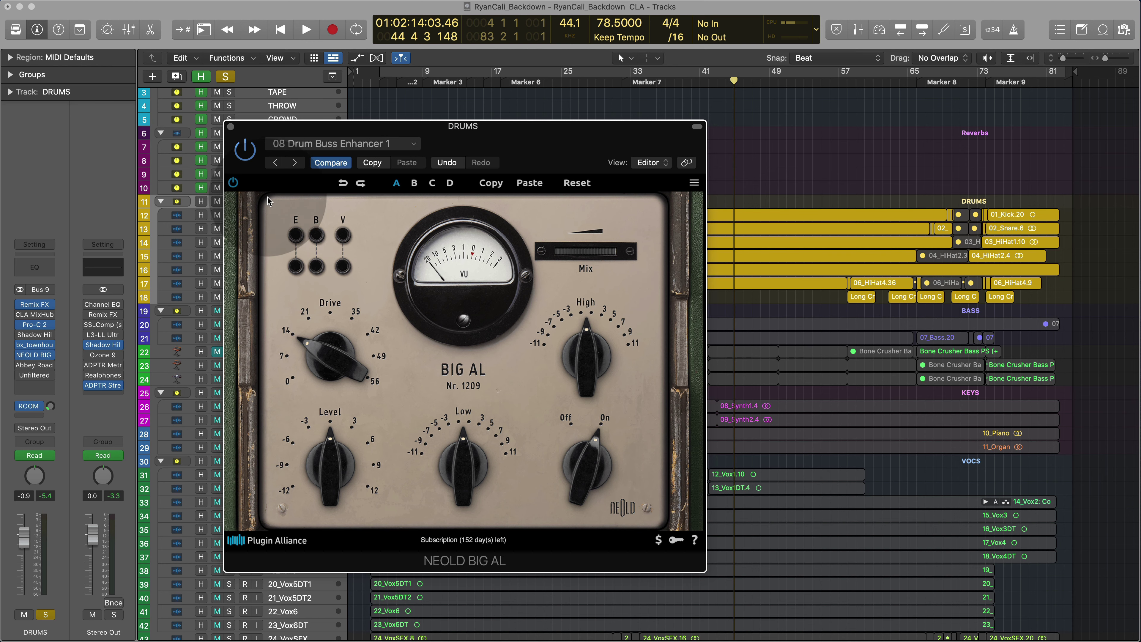
Try Emphasis, Bass and Voltage Sag, leaving only Bass engaged
click(296, 236)
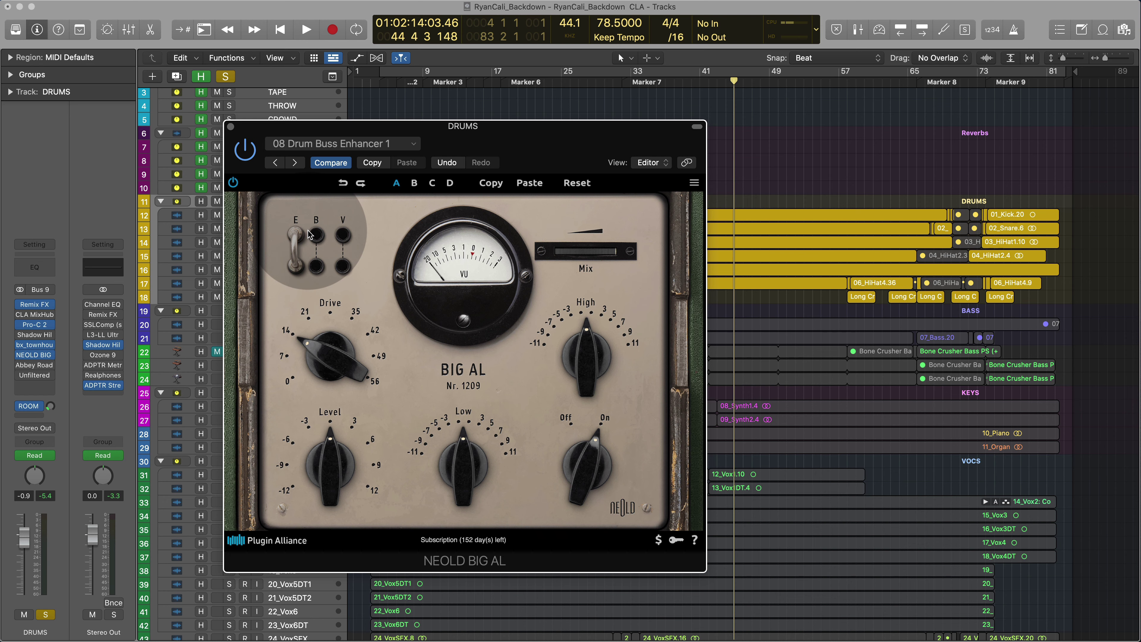
click(317, 235)
click(340, 234)
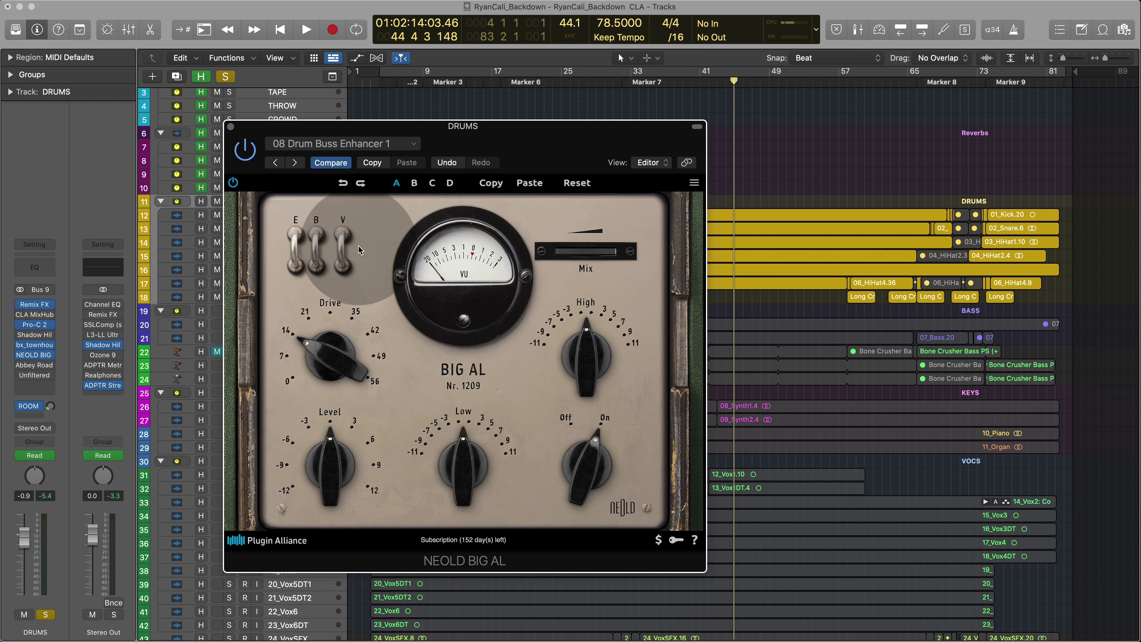
click(296, 235)
click(343, 235)
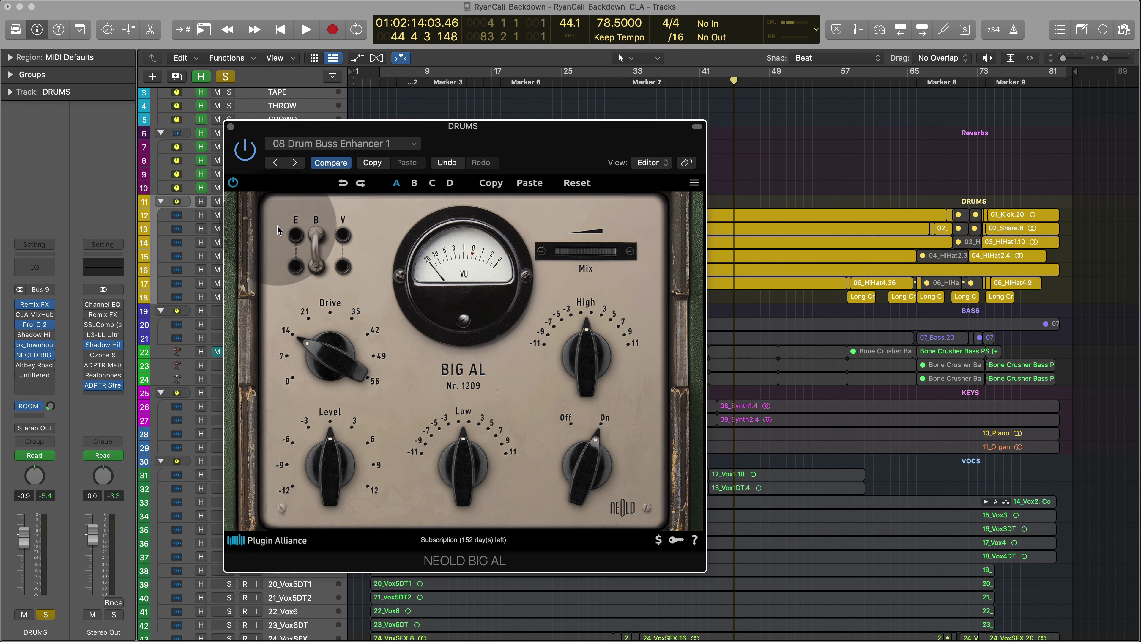
Play the soloed drums, raise Drive to about 42 dB and boost Low to 6.1 dB
key(space)
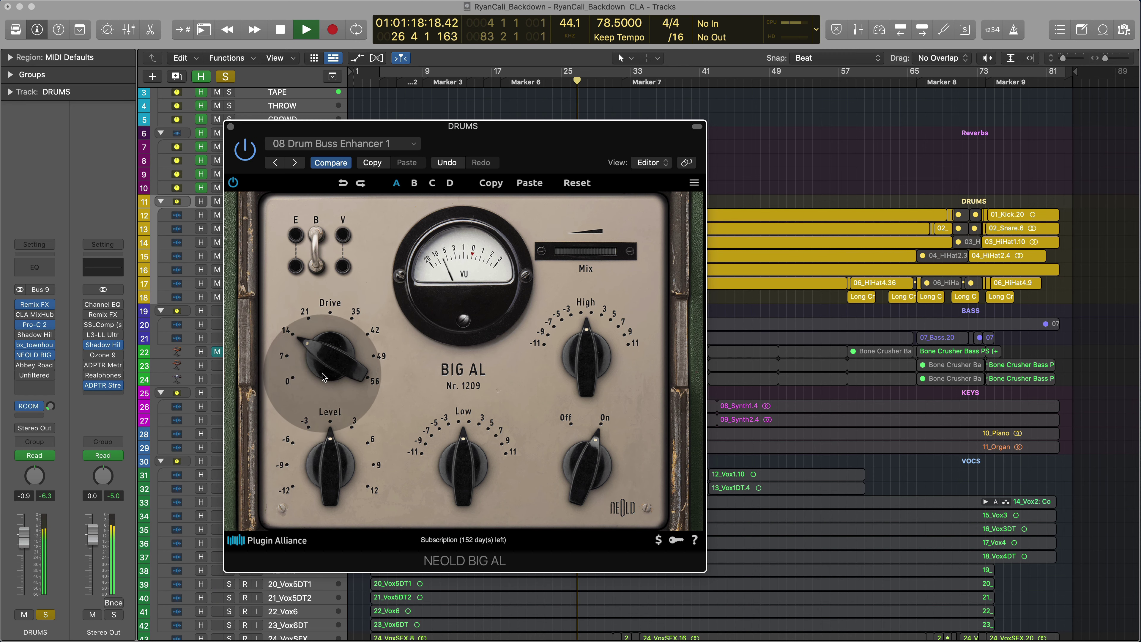
drag(331, 360, 334, 309)
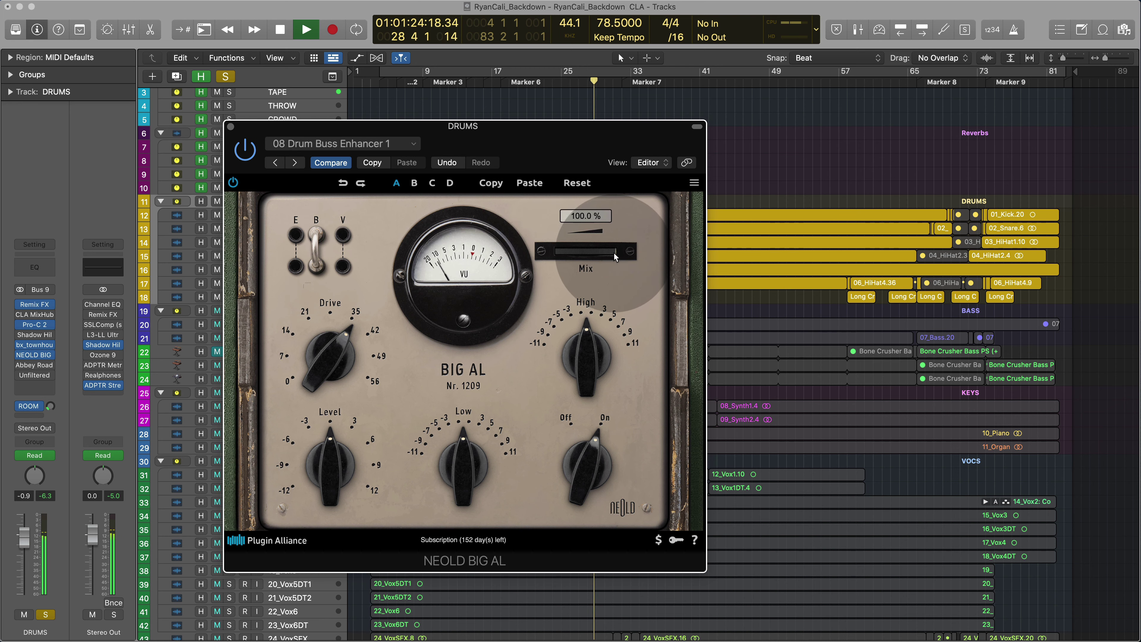
mouse_move(354, 347)
mouse_down()
mouse_move(353, 337)
mouse_move(343, 354)
mouse_move(346, 346)
mouse_up()
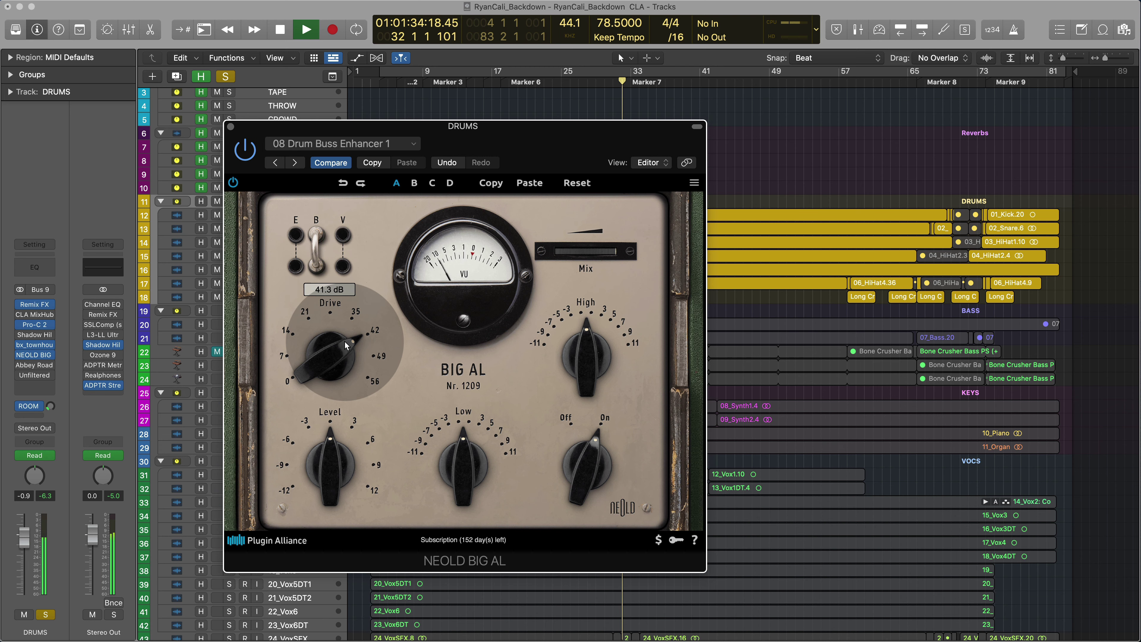
drag(347, 345, 350, 388)
drag(465, 467, 467, 439)
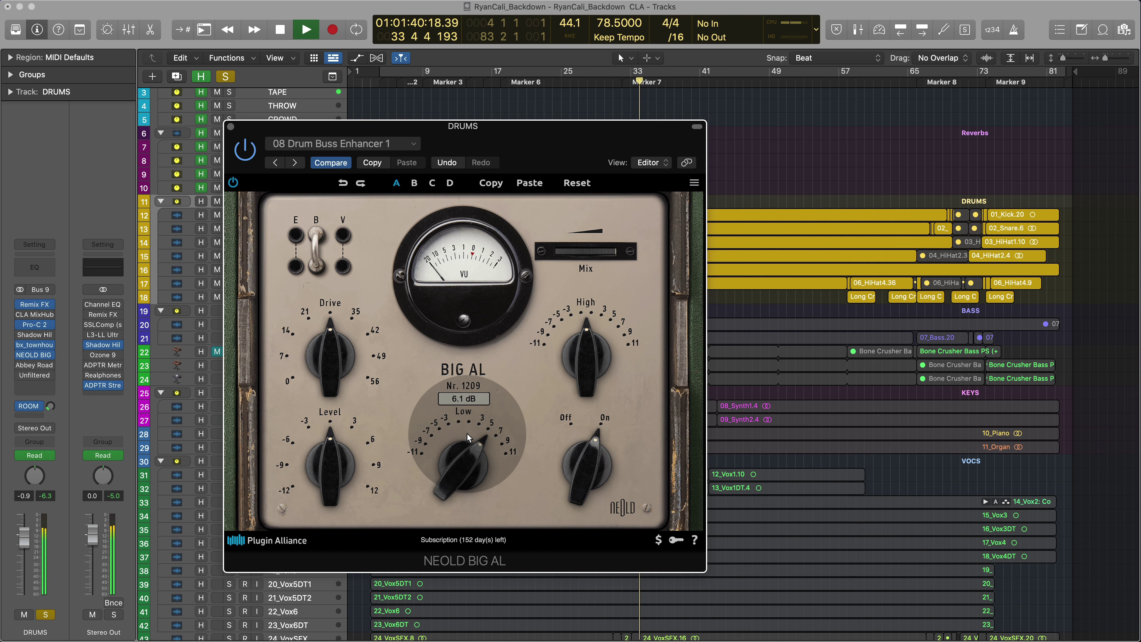
Engage Voltage Sag and set the High band to about 4.7 dB
click(341, 236)
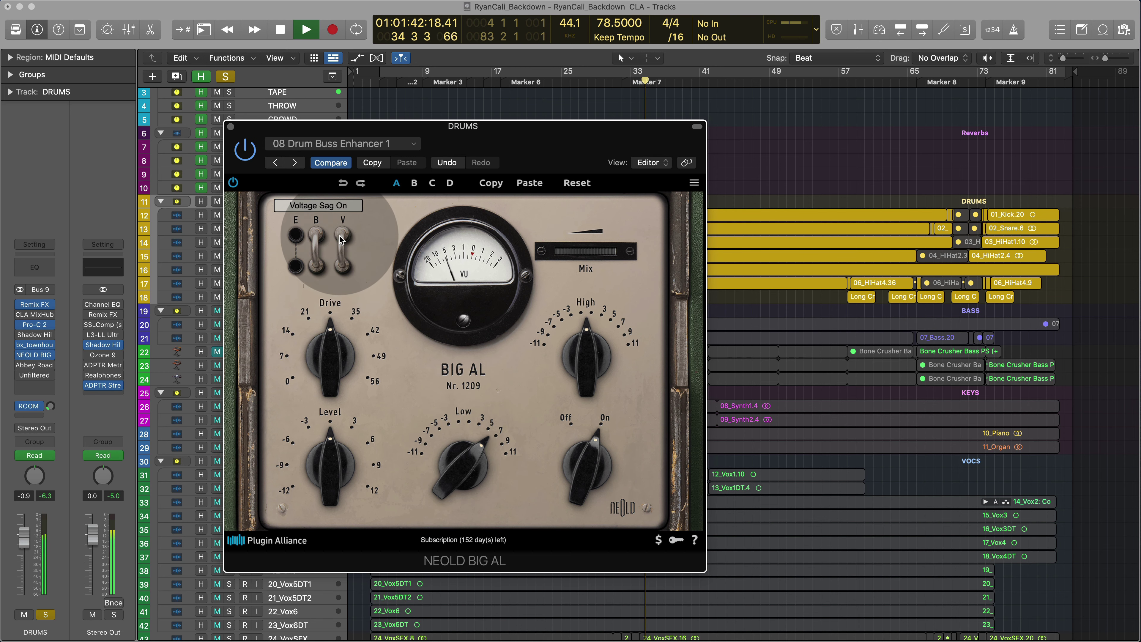
drag(545, 367, 590, 327)
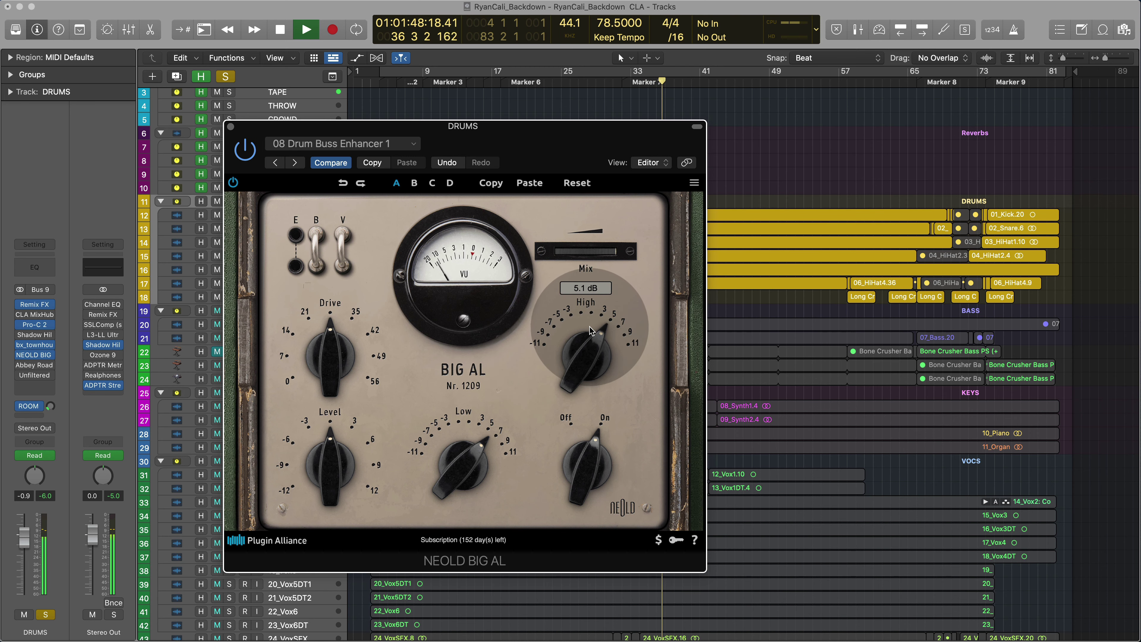
drag(557, 322, 586, 346)
drag(322, 365, 324, 352)
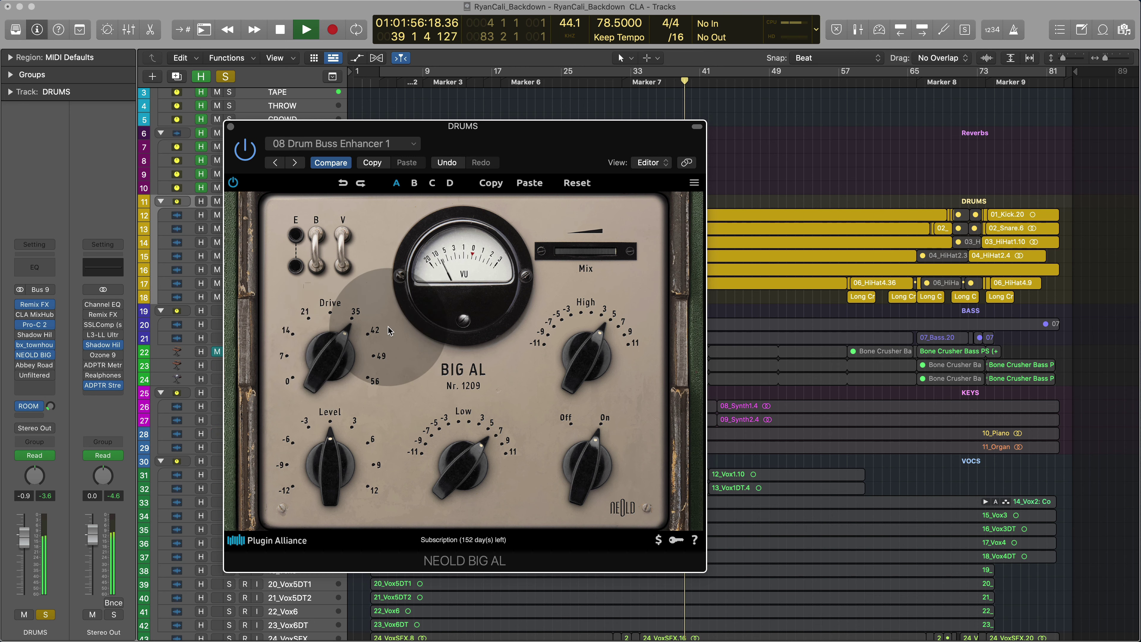
Raise Drive to about 40 dB, pull Mix to about 28.5%, and compare against bypass
drag(597, 252, 513, 259)
drag(342, 342, 342, 335)
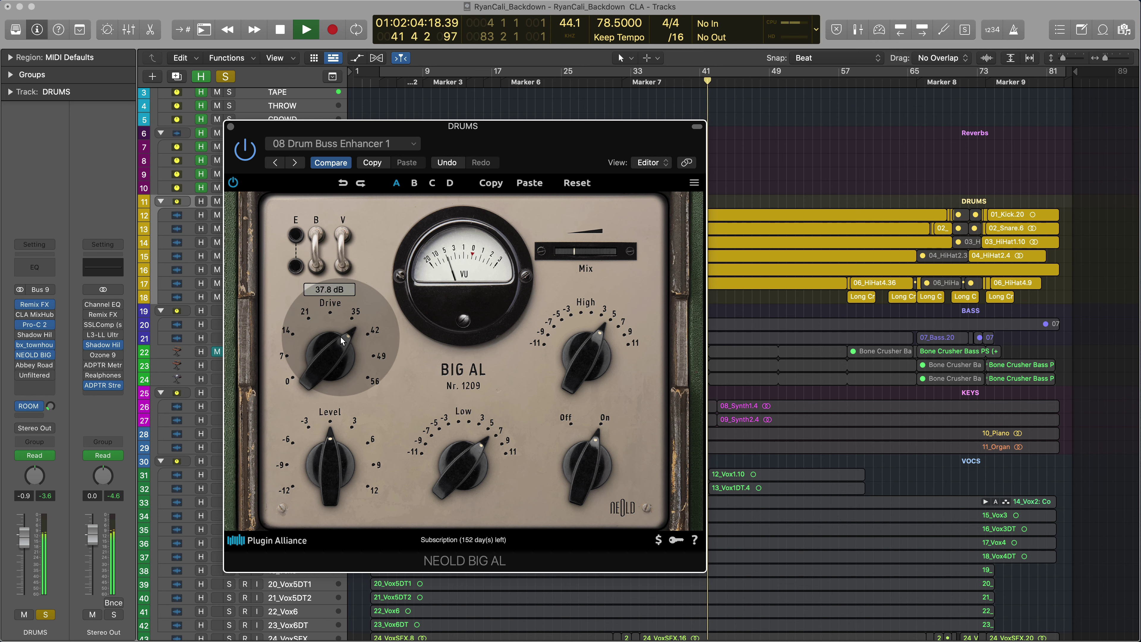
drag(574, 257, 569, 258)
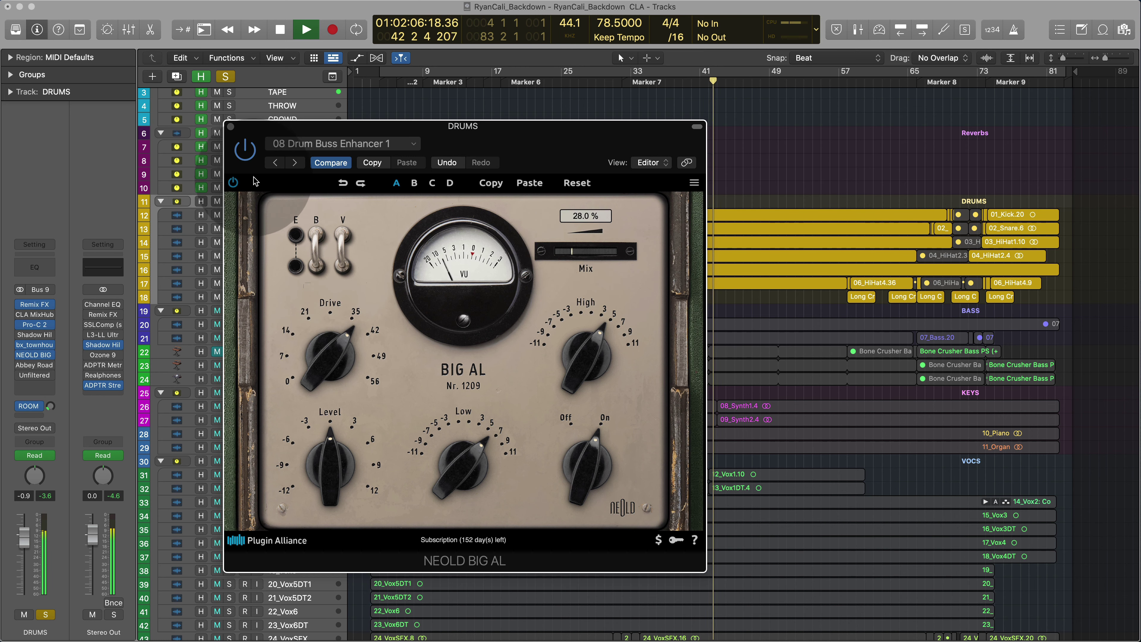
click(245, 152)
click(245, 153)
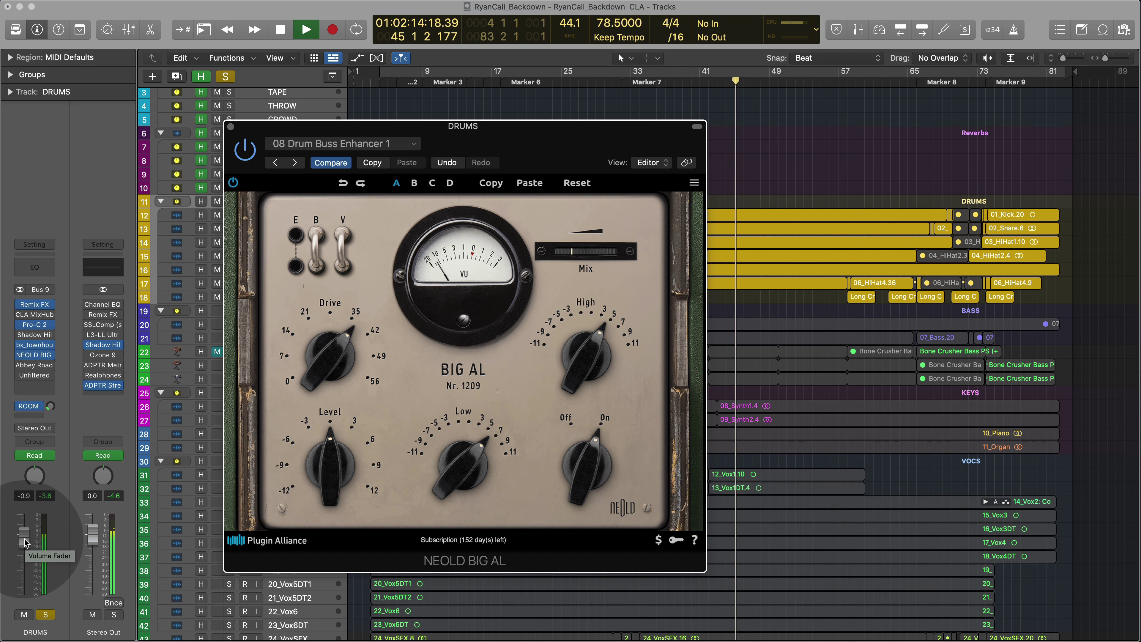
Trim BIG AL's Level to about -1.5 dB and compare it against bypass
drag(322, 459, 323, 465)
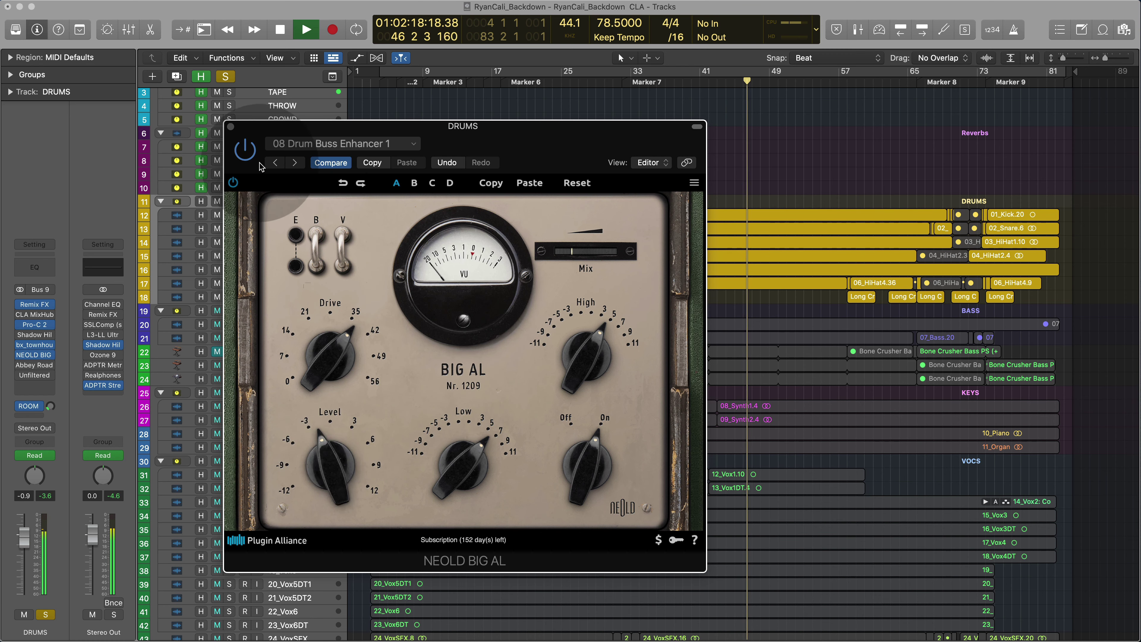
click(246, 153)
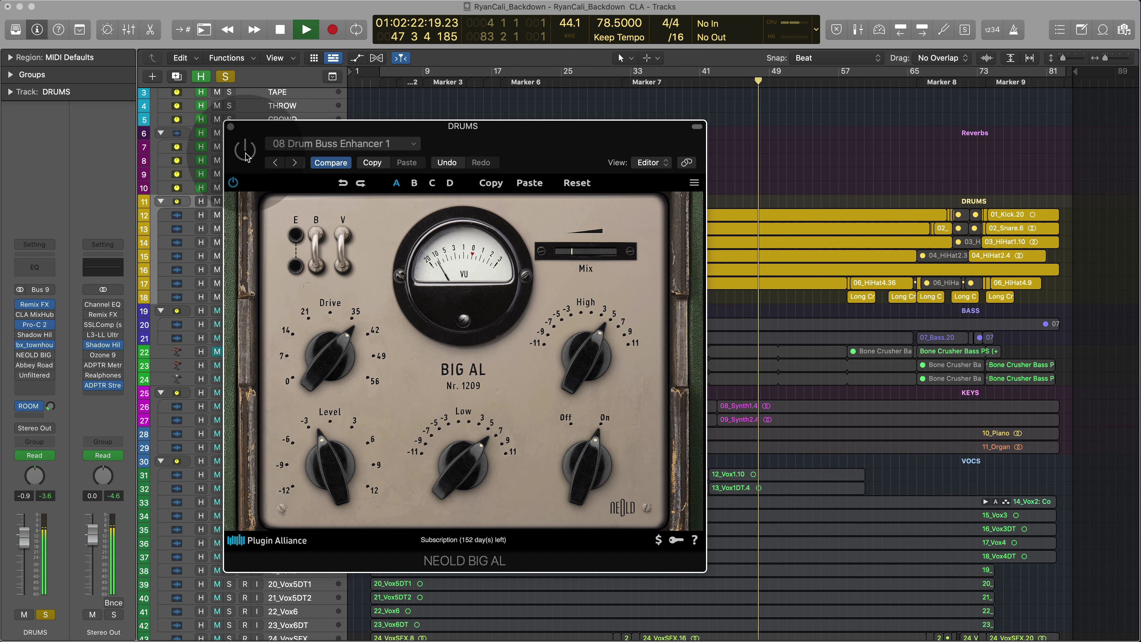
click(246, 152)
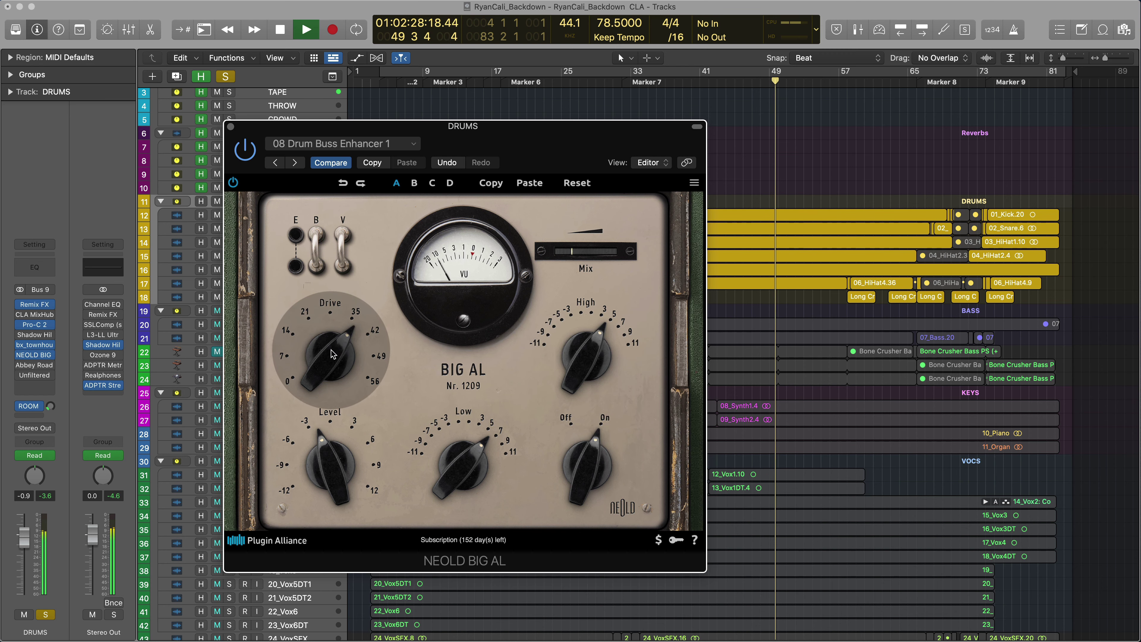
Stop playback, move the plugin window aside, and unsolo the DRUMS bus
key(space)
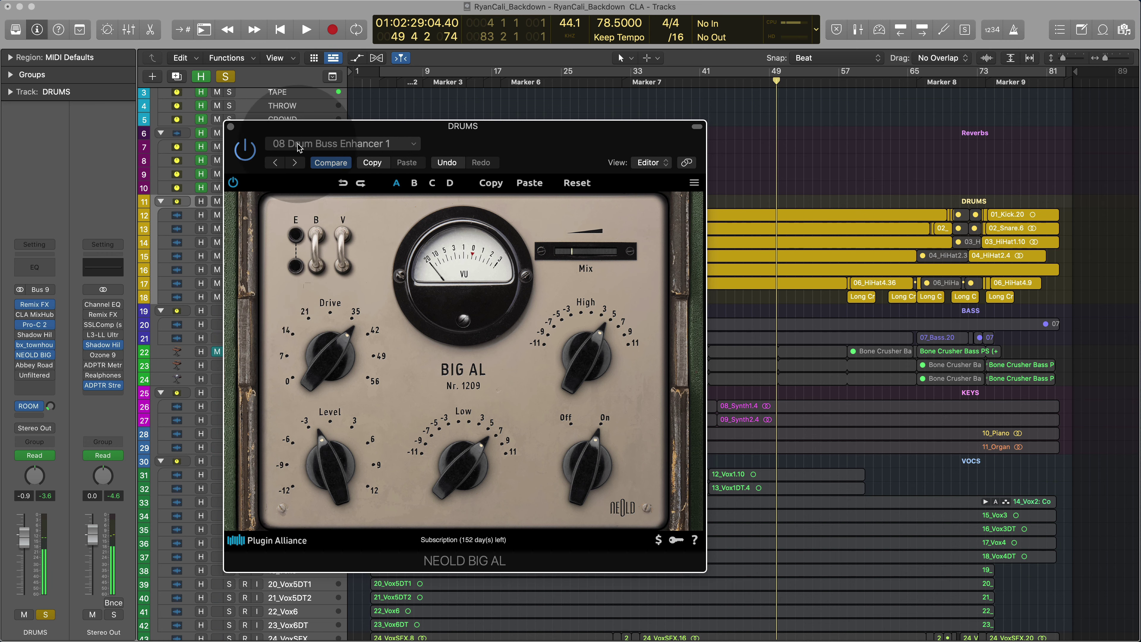
drag(296, 126, 376, 113)
click(225, 77)
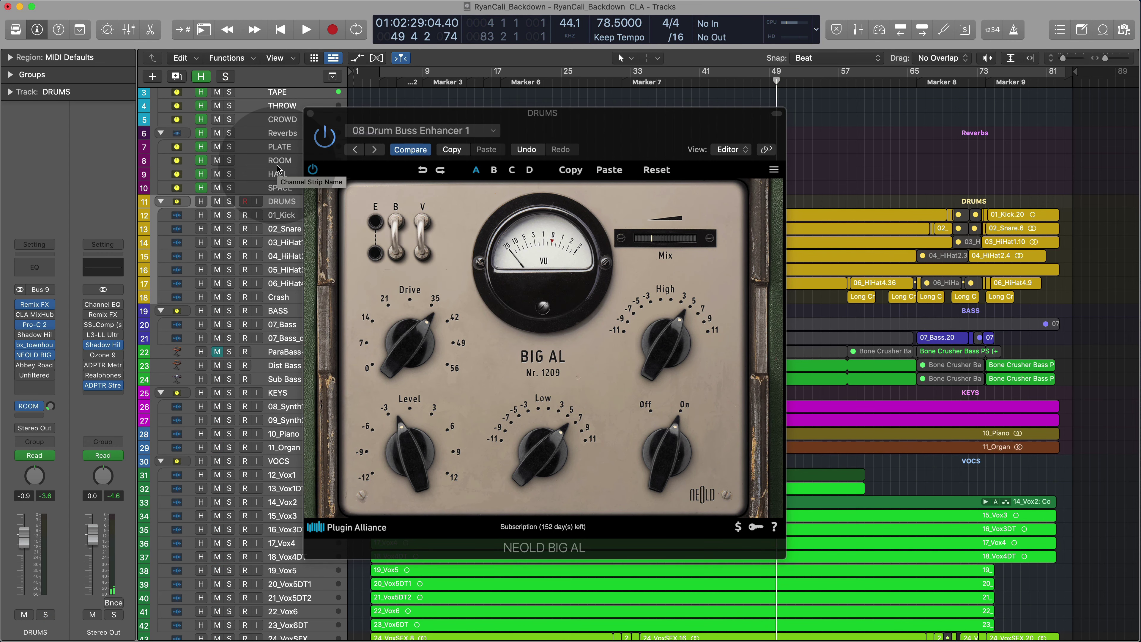
Ease the DRUMS Big AL mix slightly below 33.3 % and slide its window to the lower right
click(662, 246)
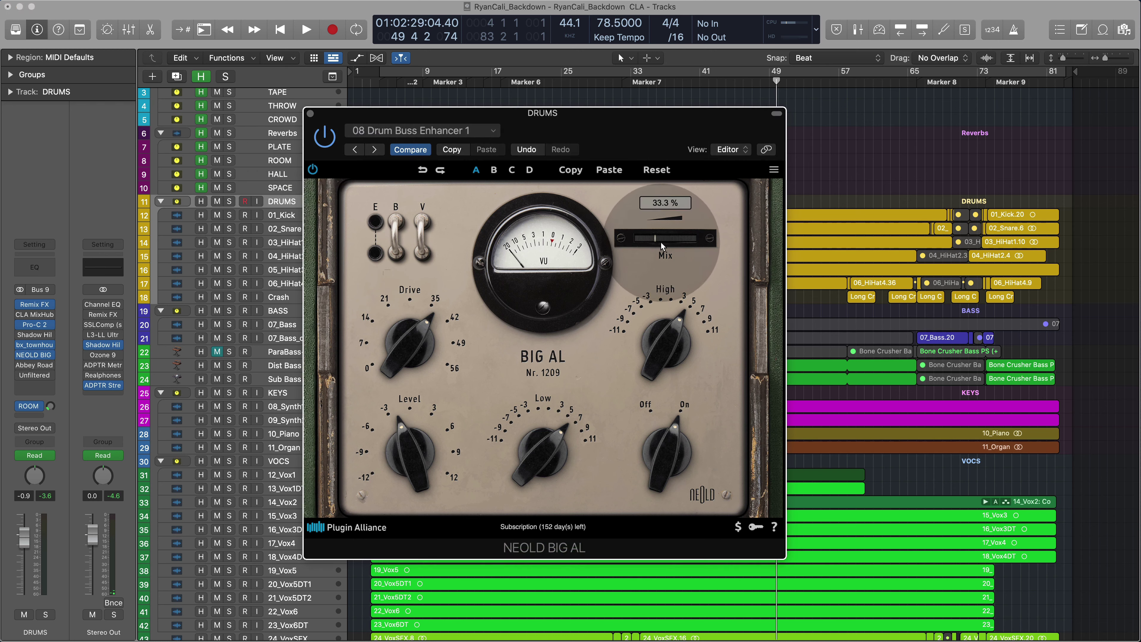
drag(662, 245, 656, 247)
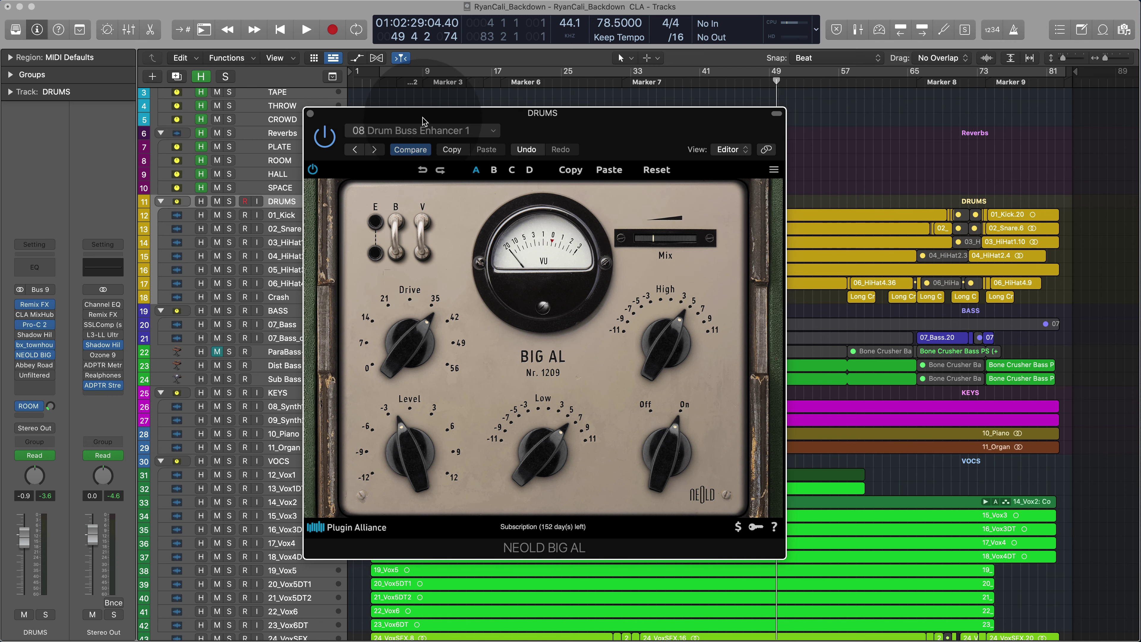
drag(581, 135, 1069, 230)
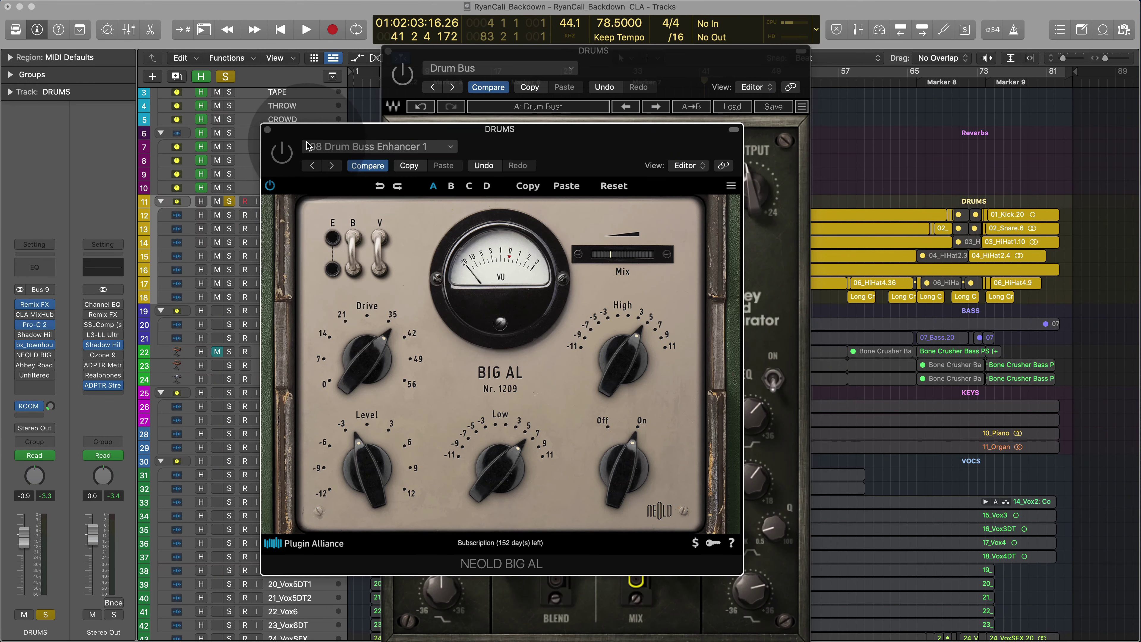
Push Big AL further right, bring the Drum Bus Abbey Road Saturator into view and switch it on
drag(309, 136, 880, 115)
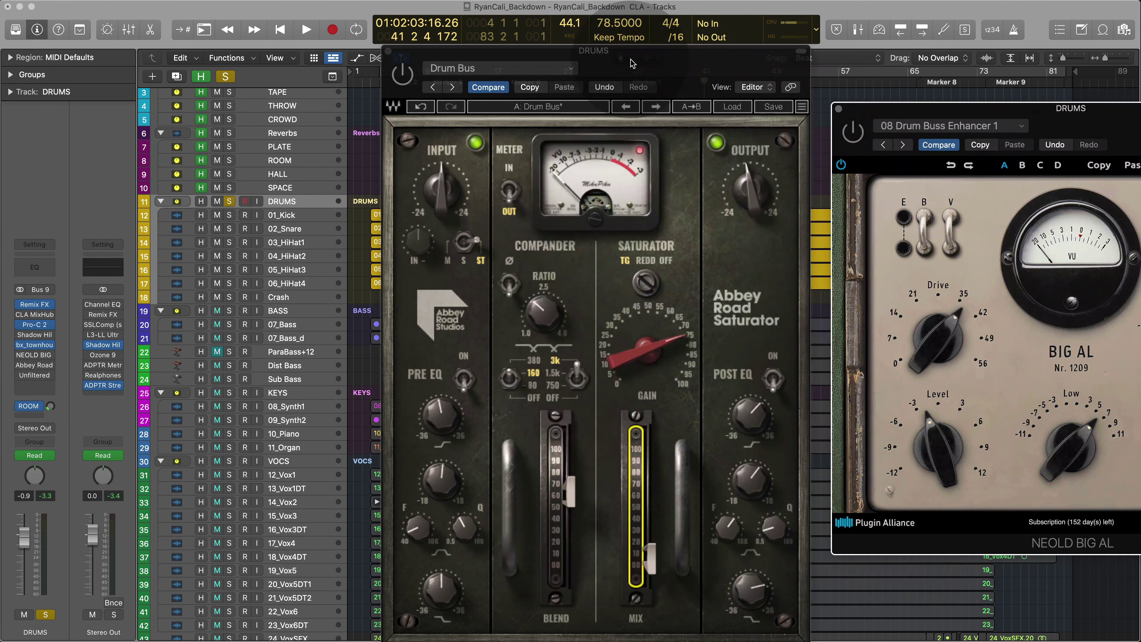
drag(631, 63, 544, 57)
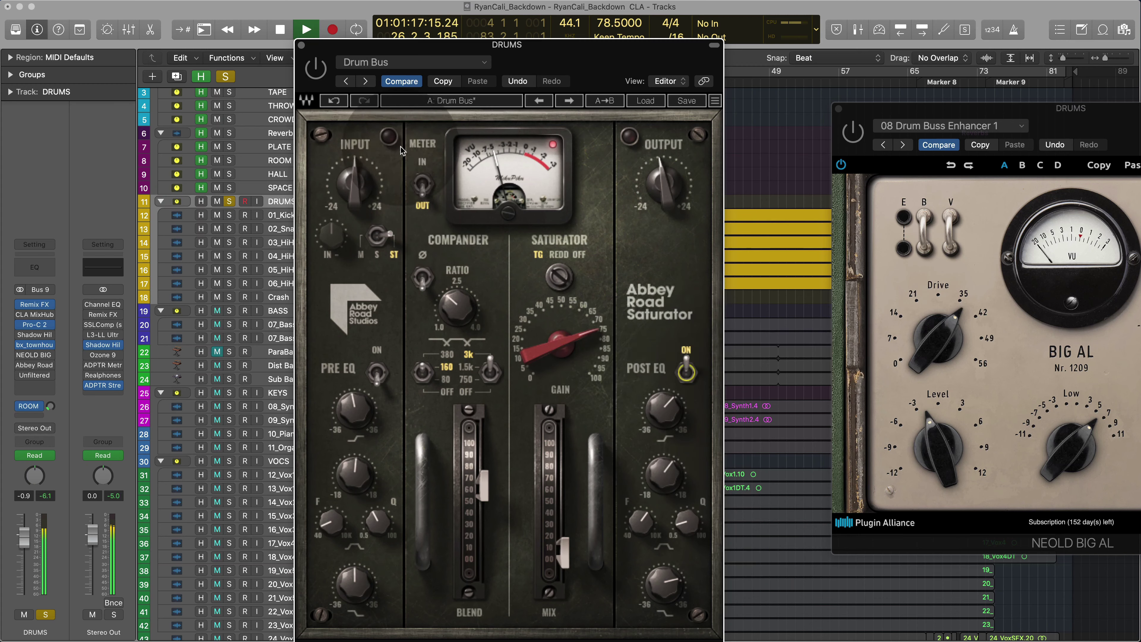
click(320, 77)
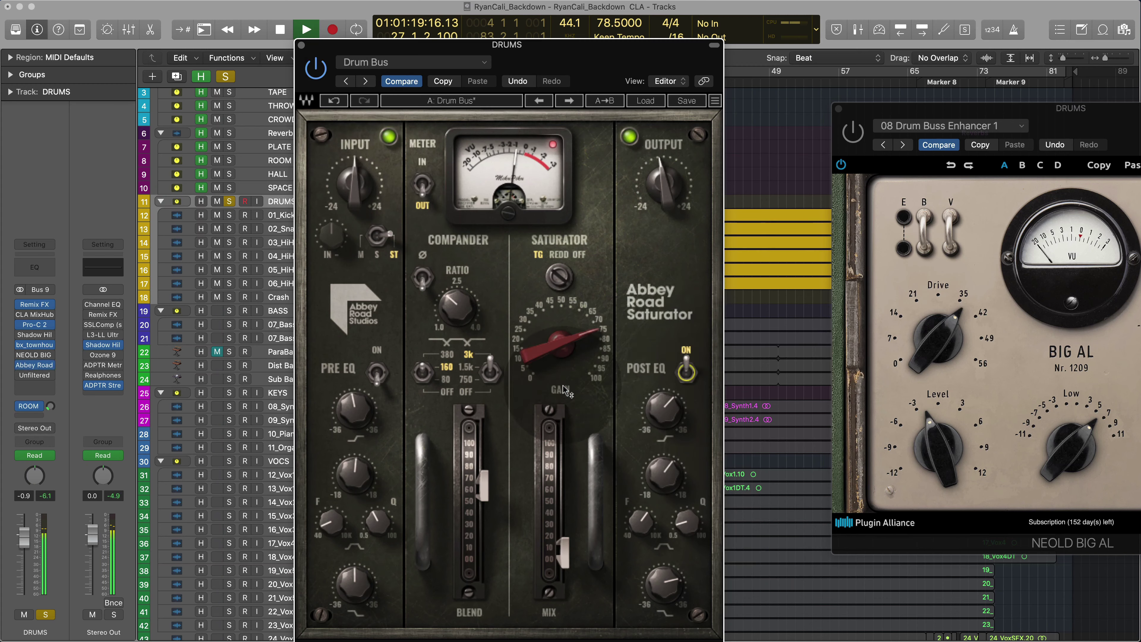
Set the saturator mix, boost the post-EQ low shelf and upper band to 10.66, and raise gain to 92.2
drag(570, 565, 569, 569)
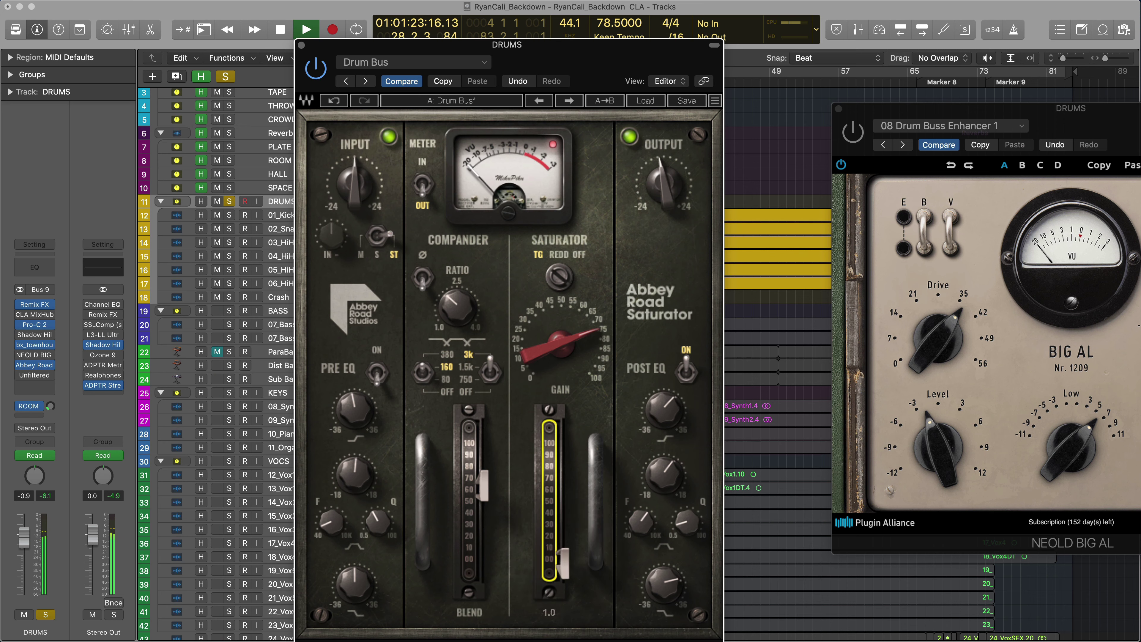
drag(664, 584, 664, 578)
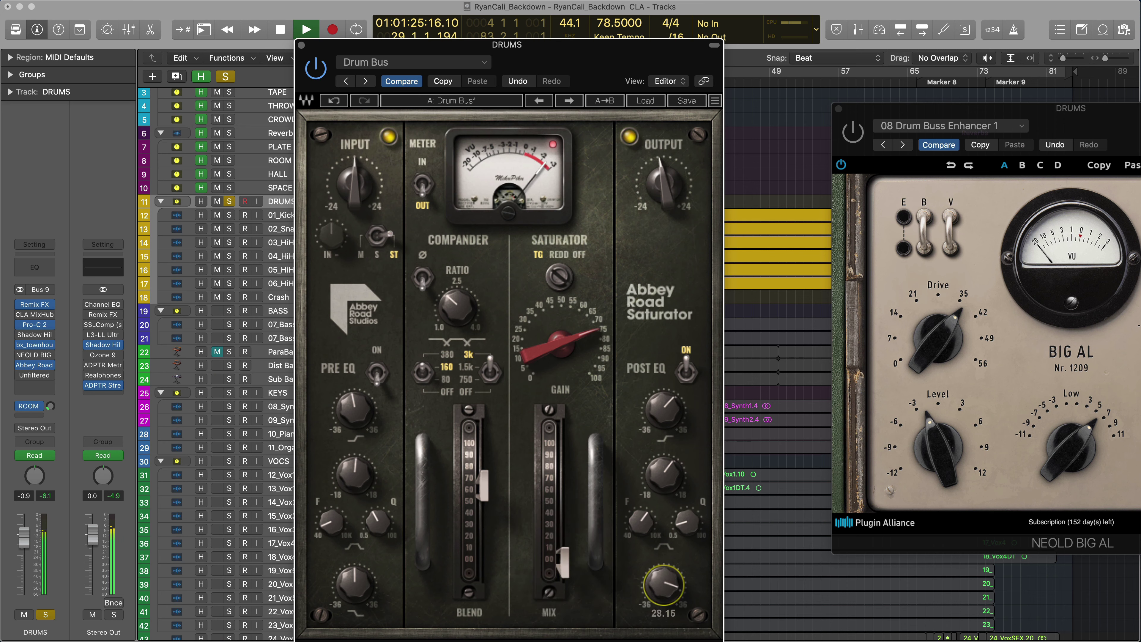
drag(663, 409, 663, 407)
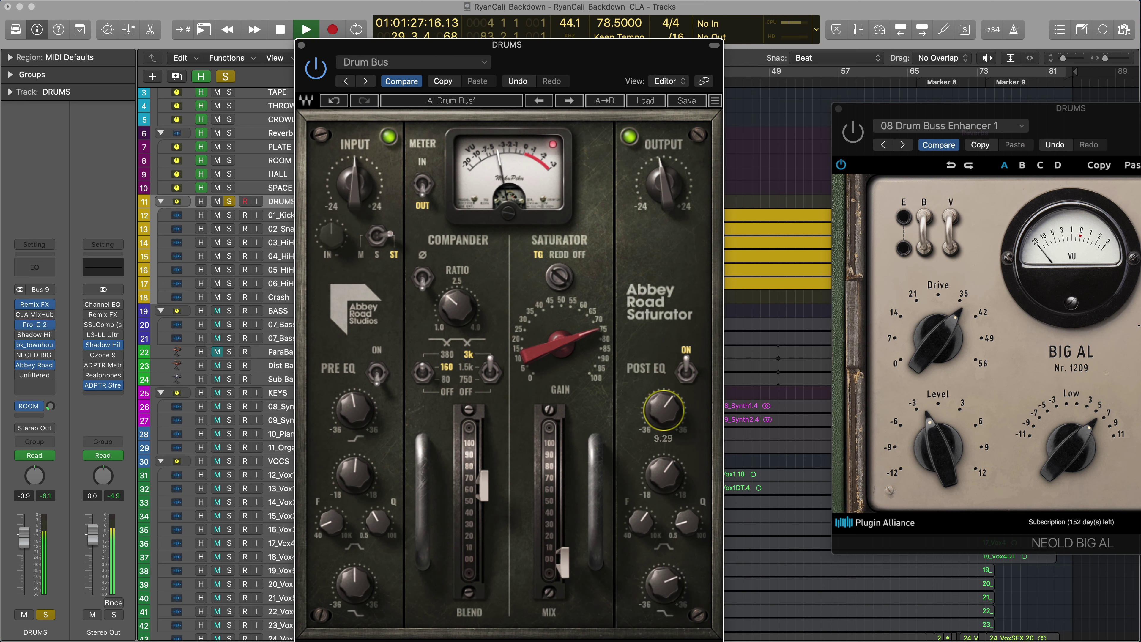
drag(560, 344, 560, 355)
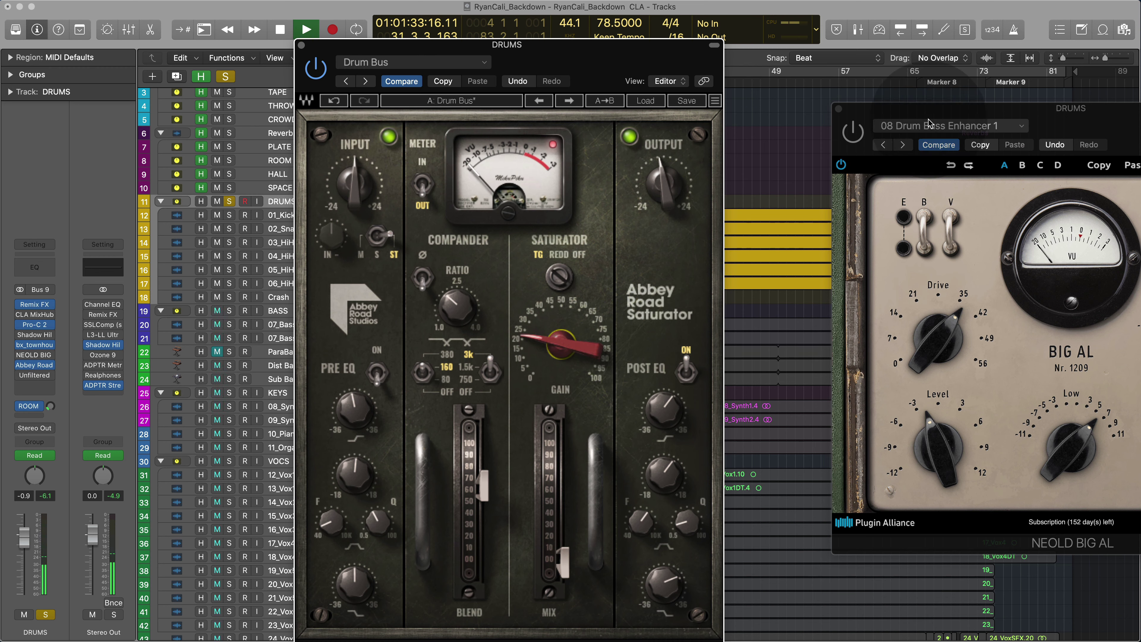
mouse_move(1072, 8)
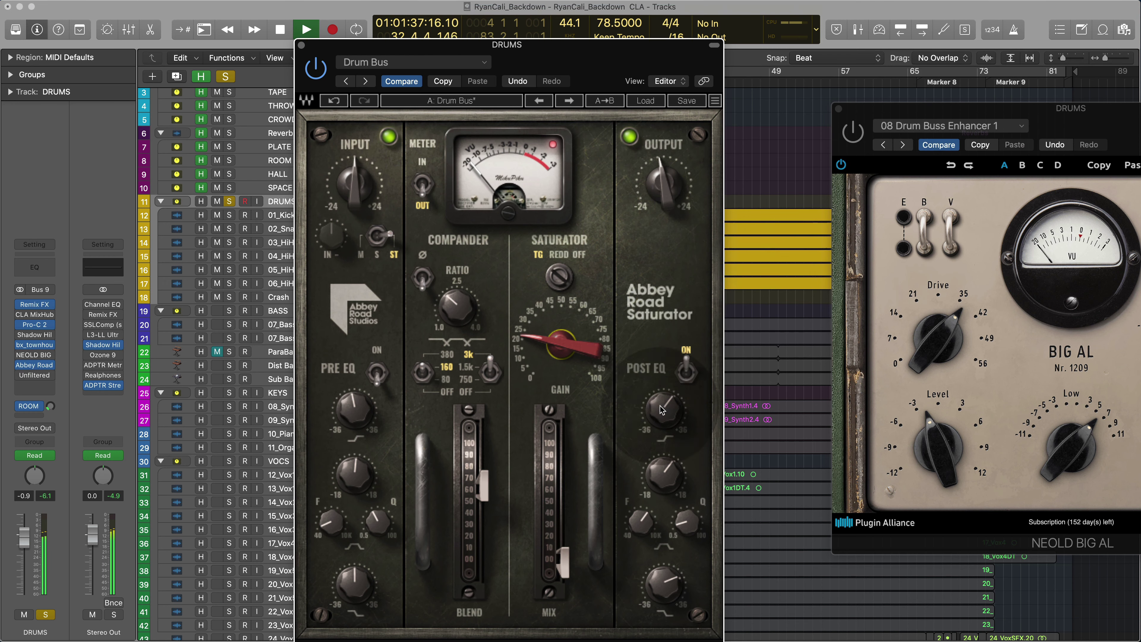
Rough in the saturator with gain at 9.4, mix at 77.9 and output at -8.2
drag(563, 563, 563, 563)
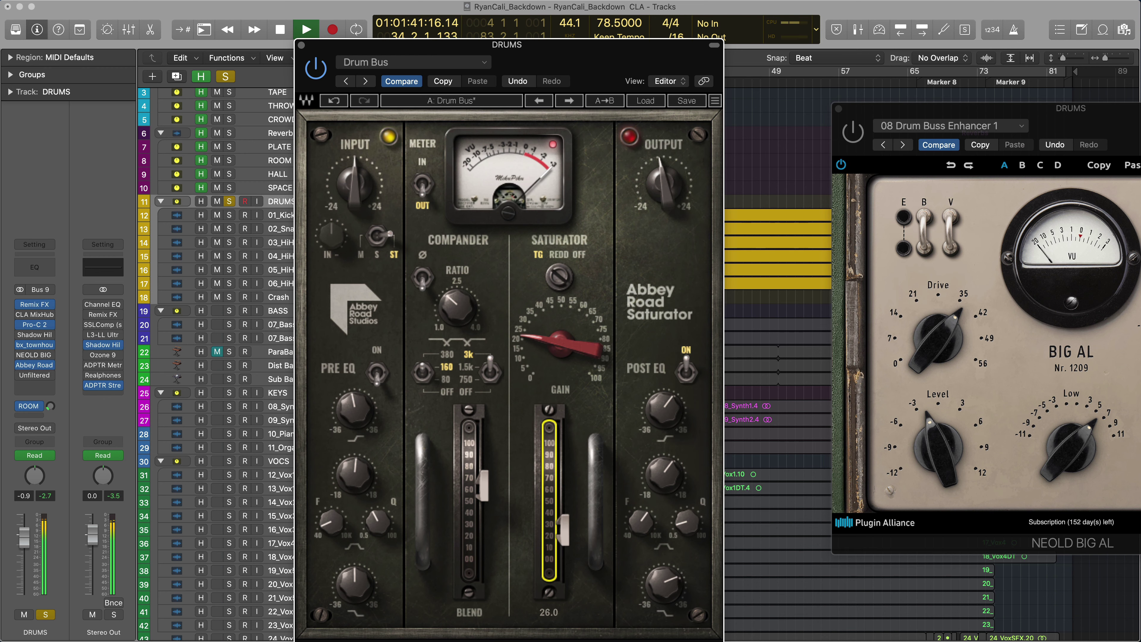
drag(553, 336, 553, 349)
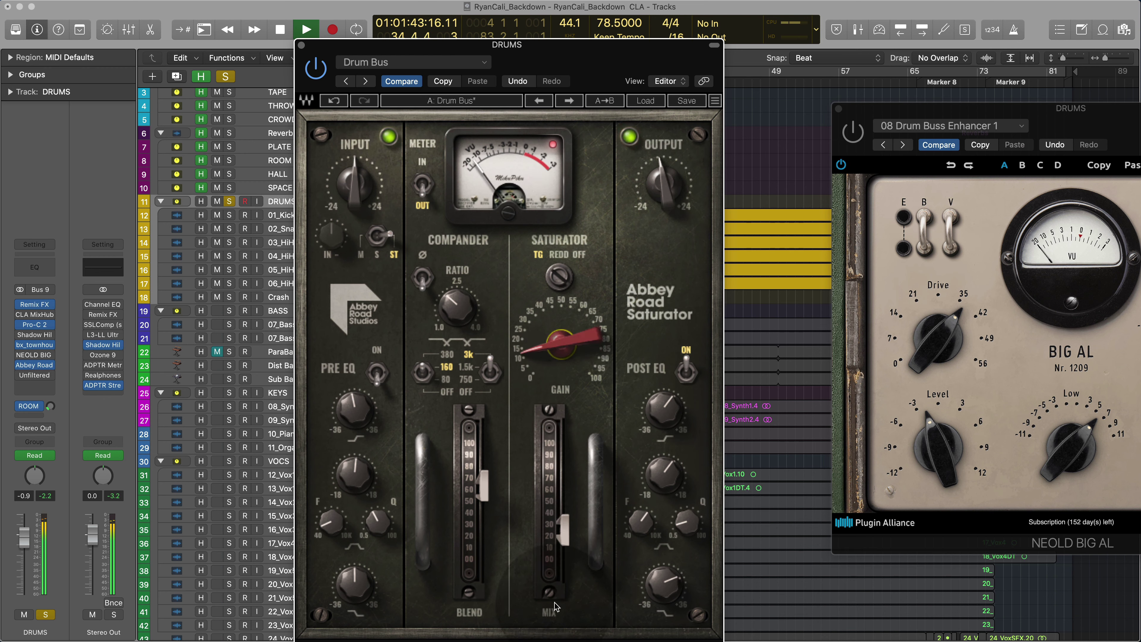
drag(562, 531, 562, 447)
drag(558, 346, 557, 350)
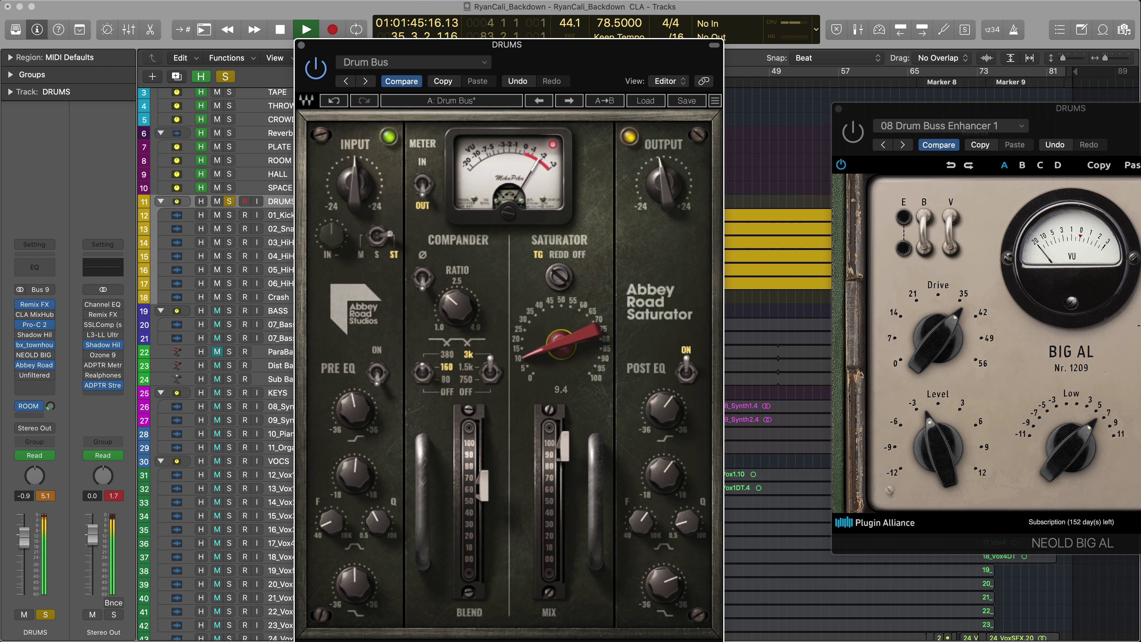
drag(664, 184, 663, 204)
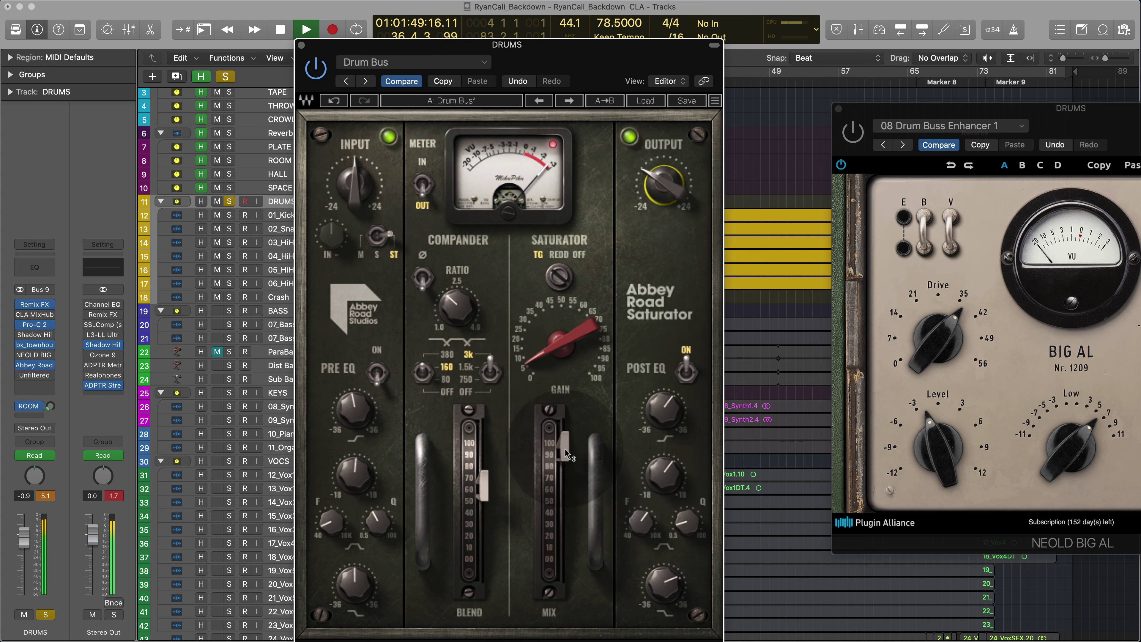
drag(569, 455, 569, 474)
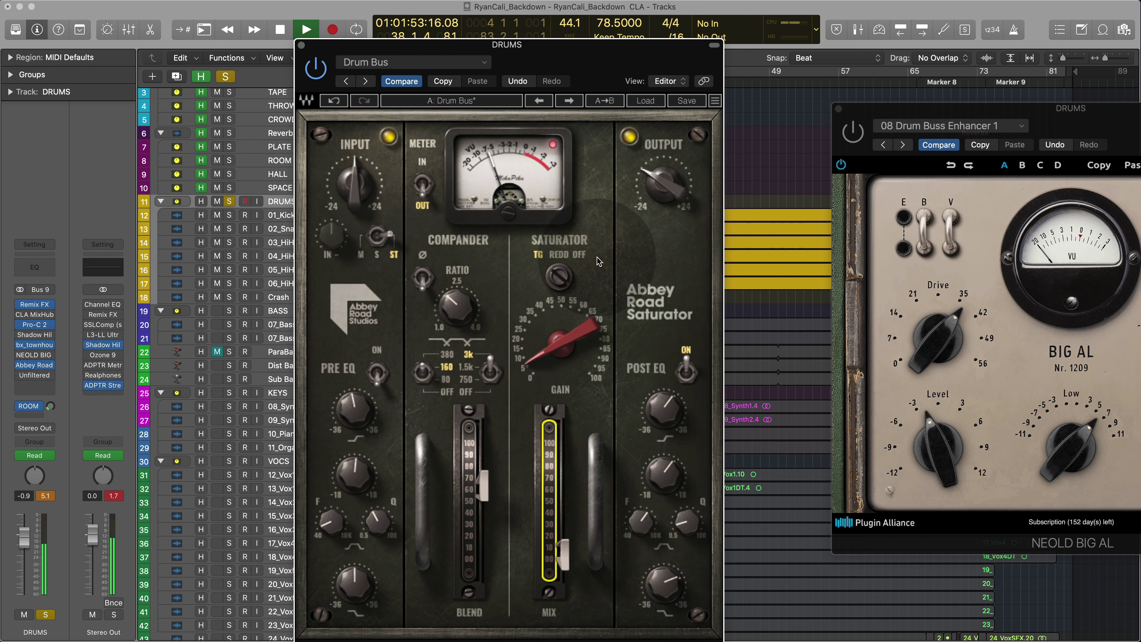
drag(664, 184, 663, 180)
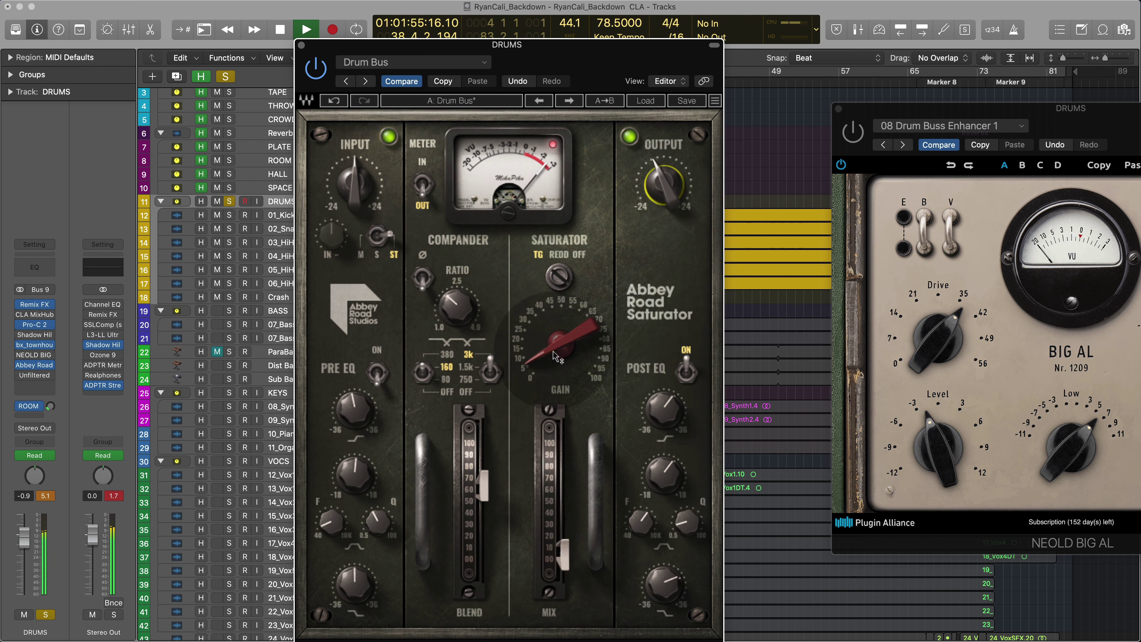
Settle saturation gain near 29.9 and mix around 18.7, then bypass the saturator to compare
drag(554, 350, 553, 338)
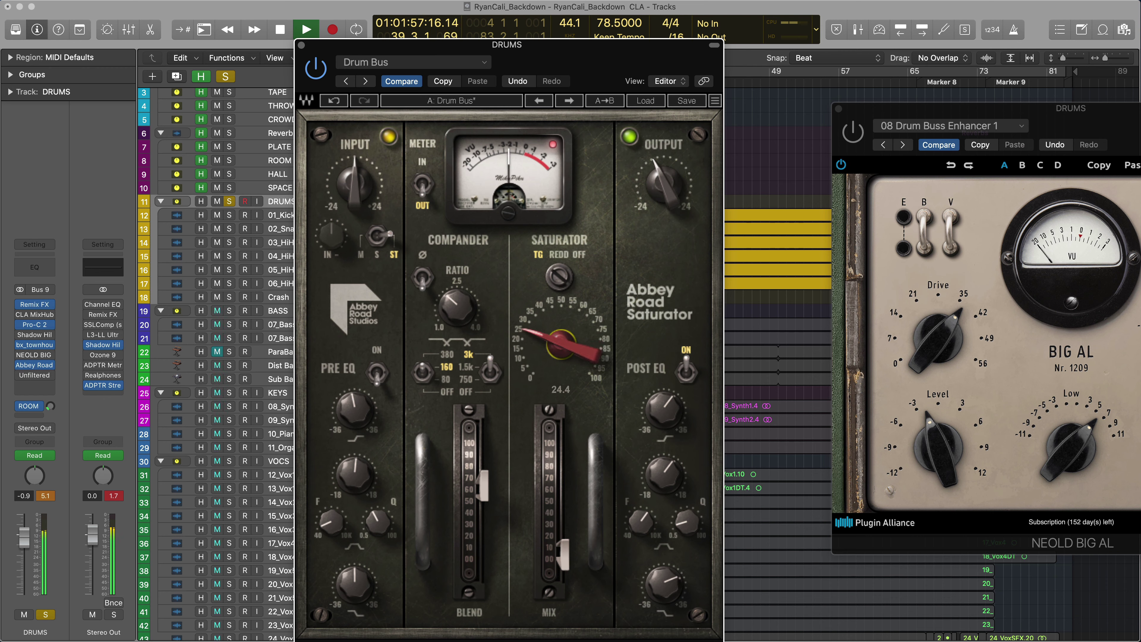
drag(562, 552, 564, 559)
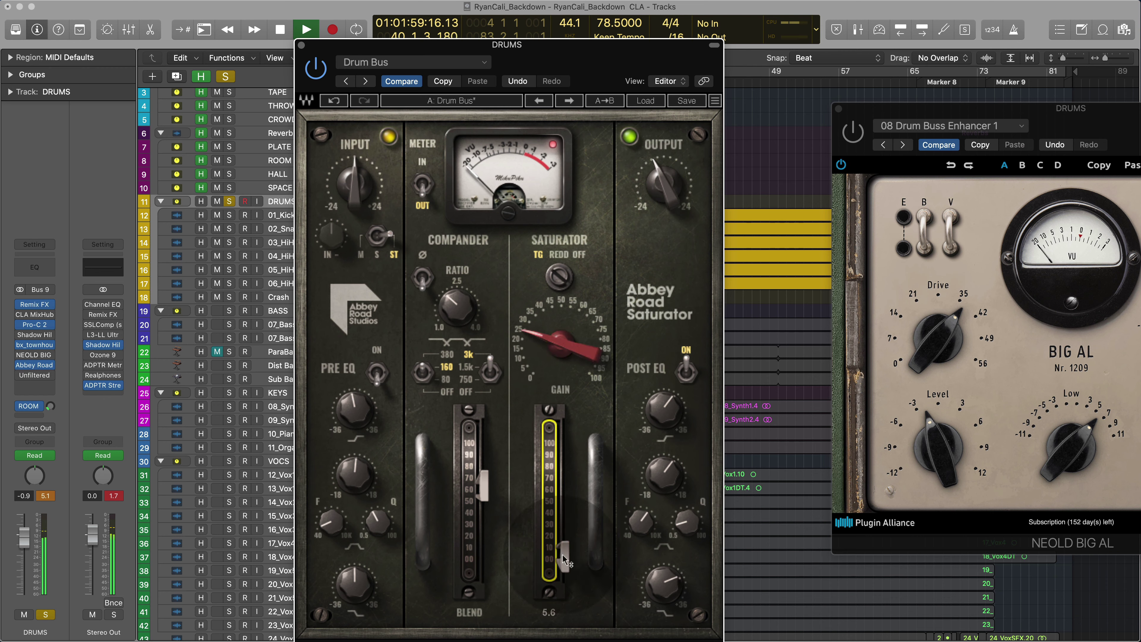
drag(557, 335, 557, 330)
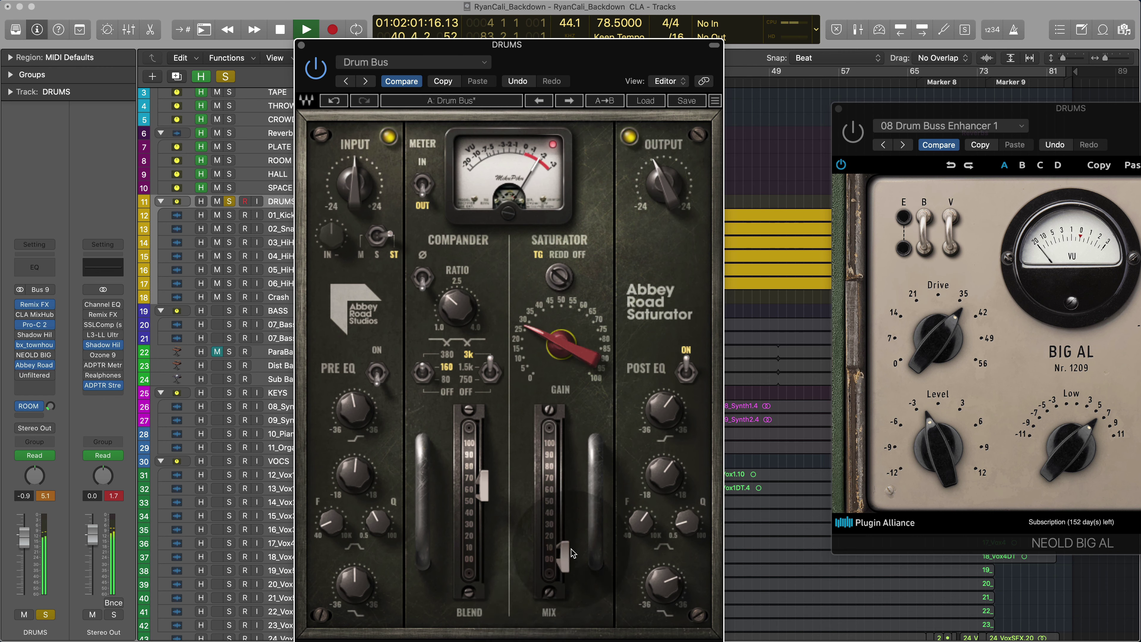
drag(563, 556, 564, 548)
drag(558, 340, 560, 338)
key(Down)
key(Down)
drag(563, 543, 564, 544)
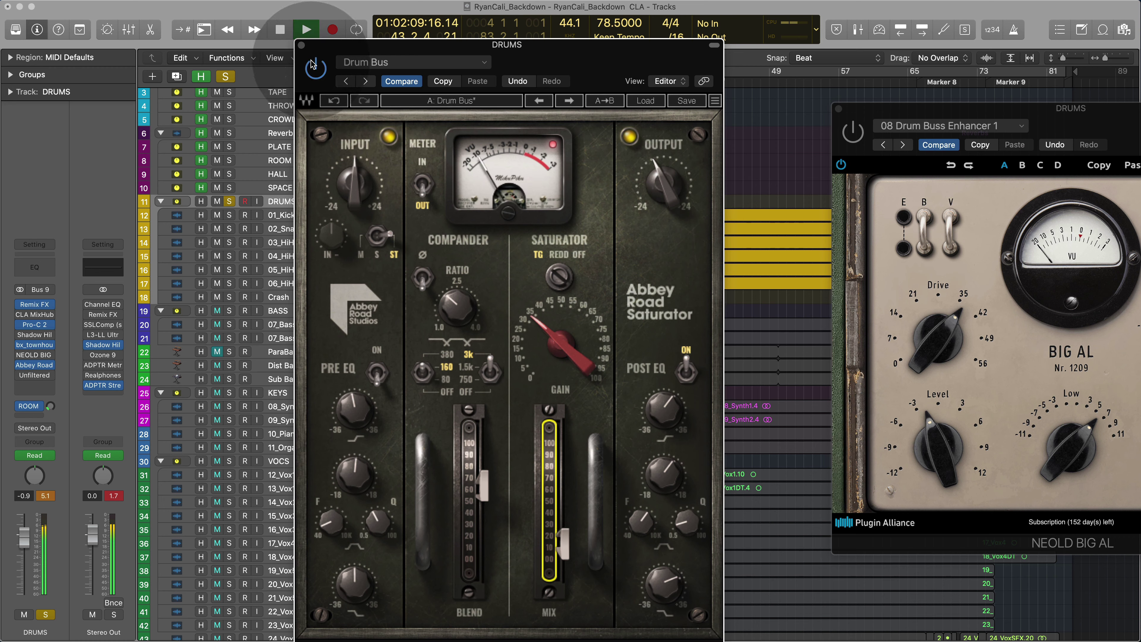
click(314, 71)
Bring Big AL forward, raise its mix to about 49.6 %, turn off bass compensation and return Low to 0 dB
click(988, 113)
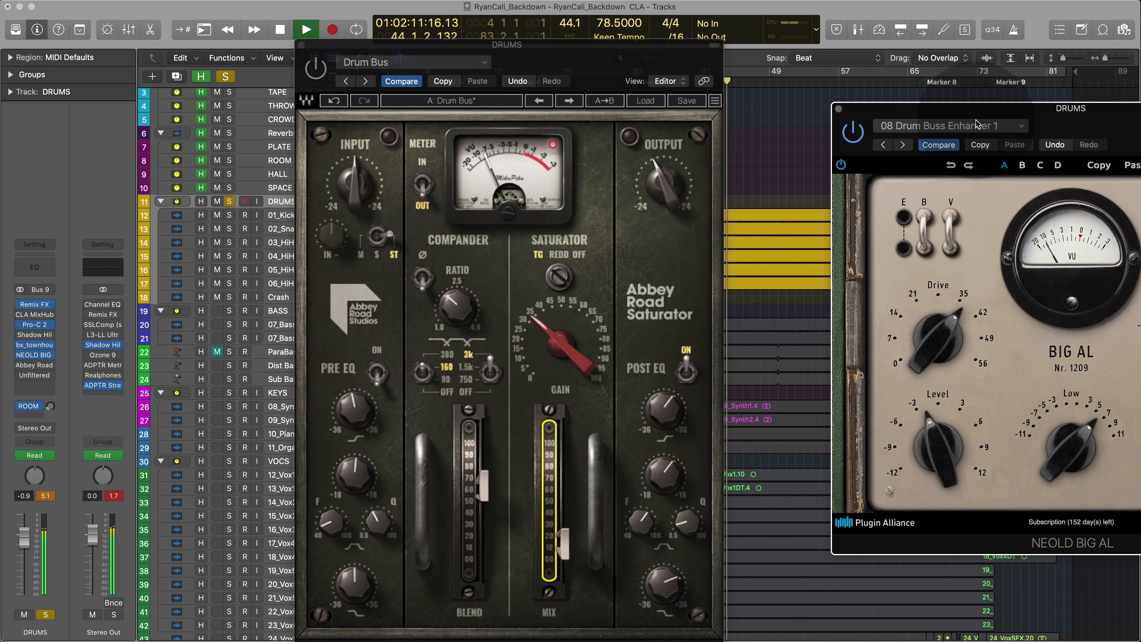
drag(987, 113, 374, 77)
drag(476, 407, 480, 398)
drag(567, 197, 580, 197)
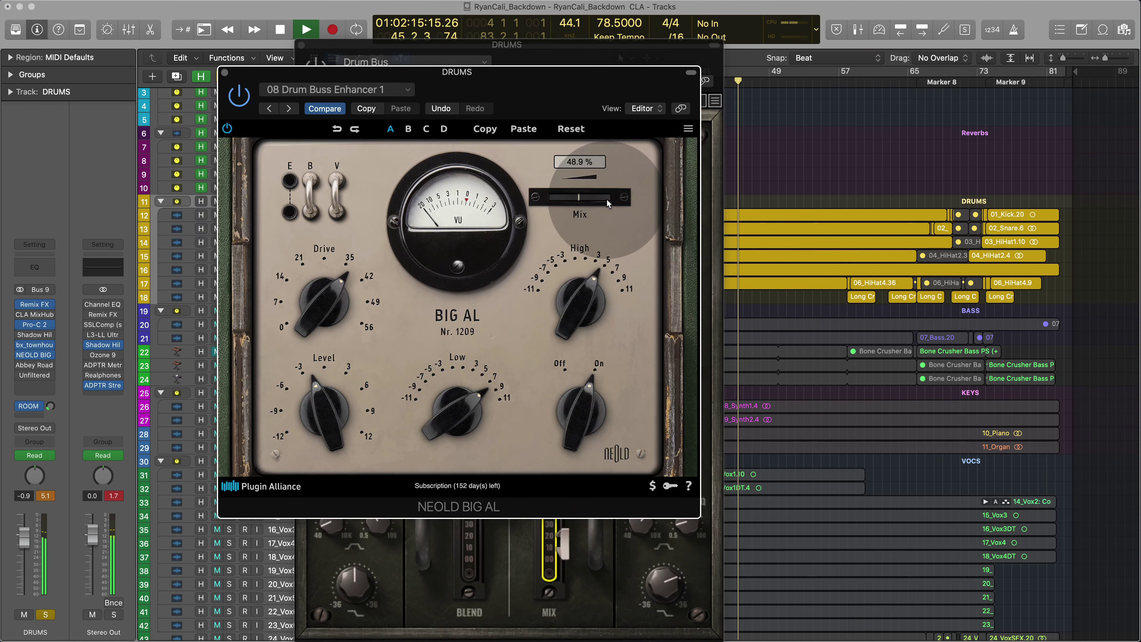
click(310, 193)
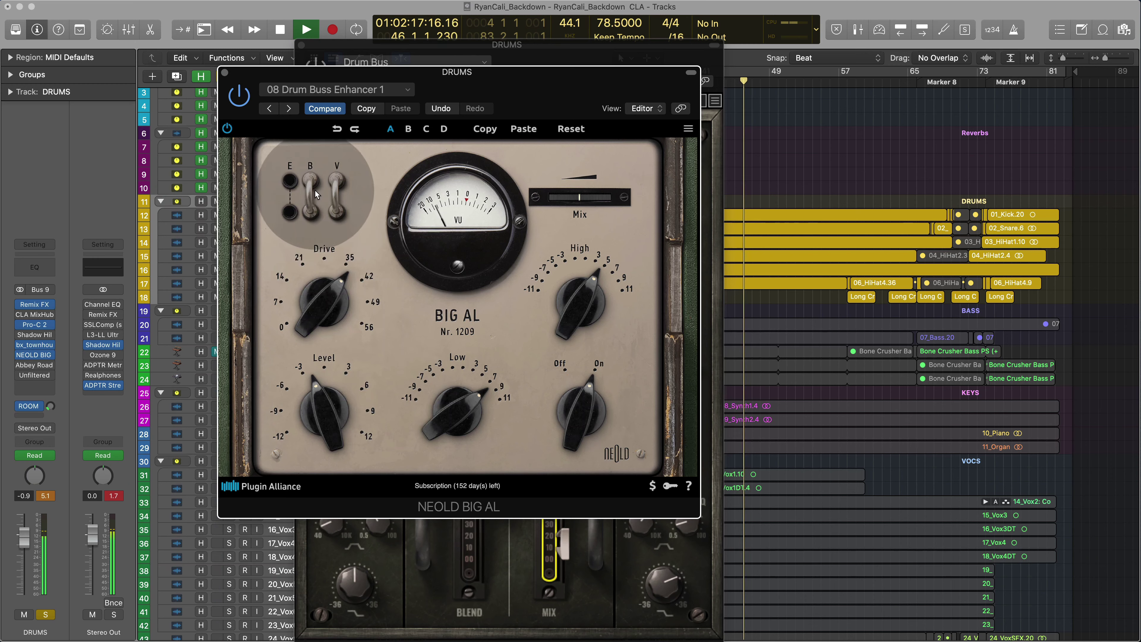
drag(468, 419, 444, 441)
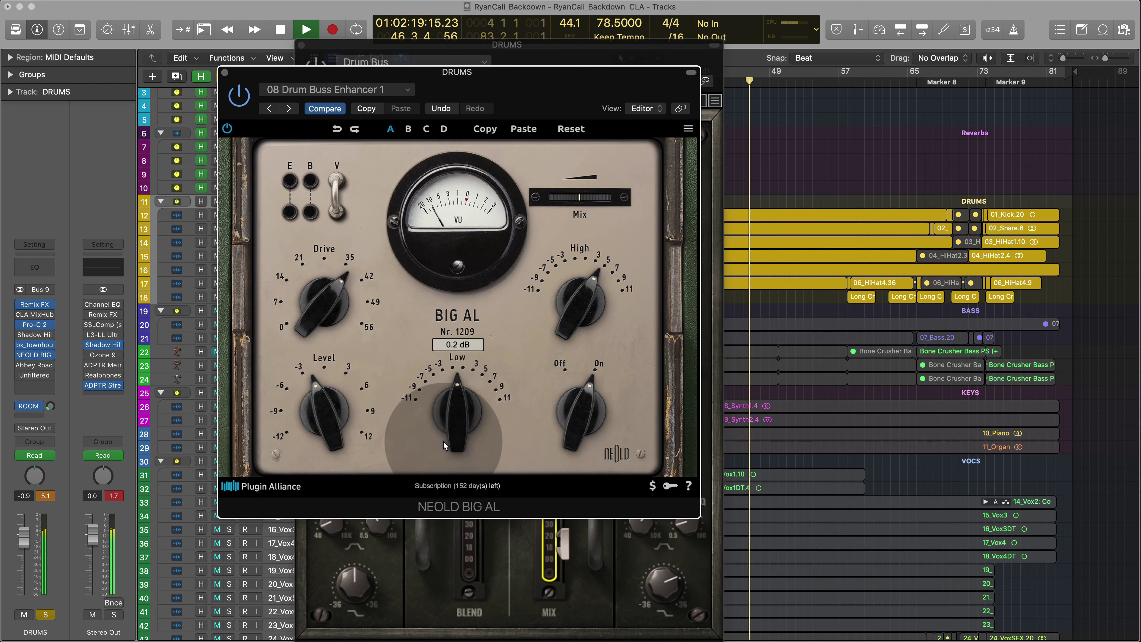
Set Big AL Drive to 34.8 dB and mix to 33.4 %, then re-enable the L3 limiter below Ozone 9
click(574, 202)
drag(574, 202, 546, 200)
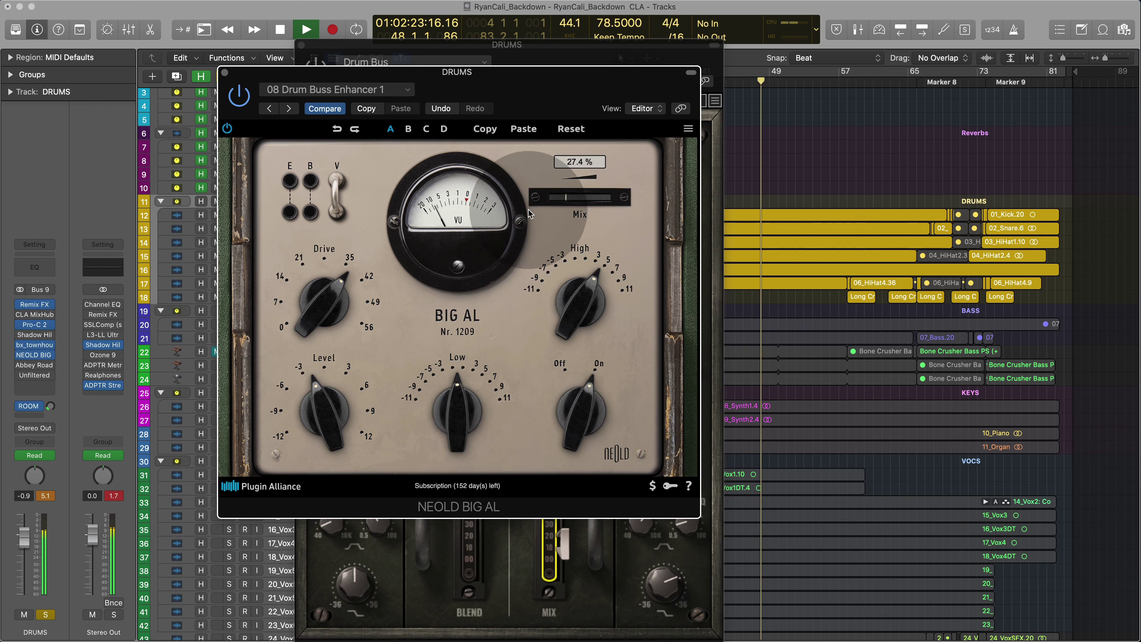
drag(321, 298, 619, 64)
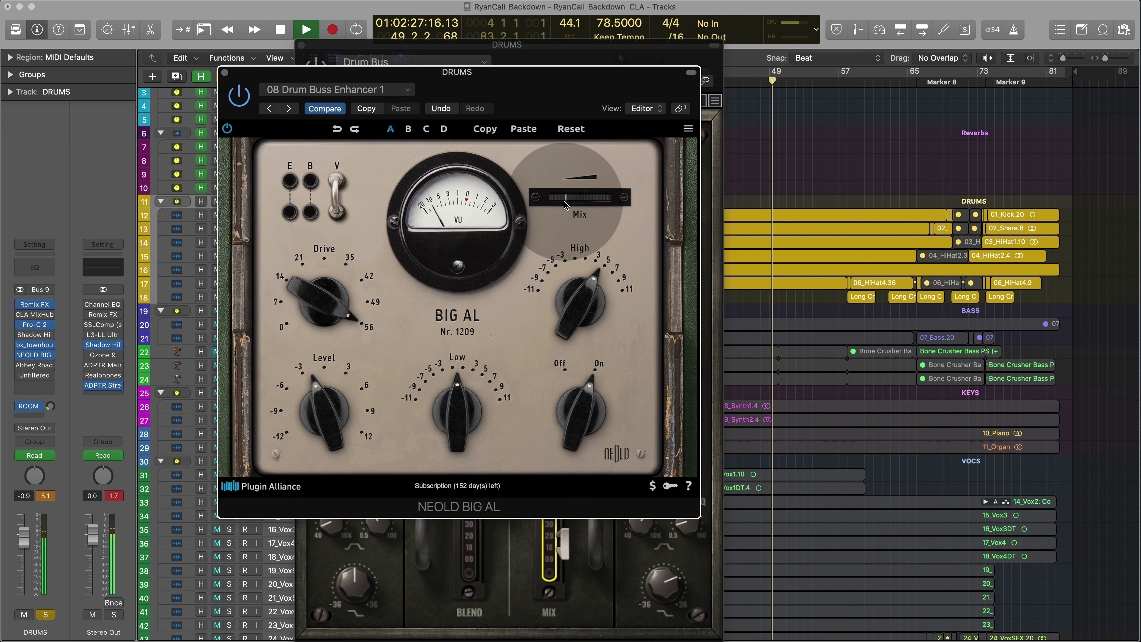
mouse_move(564, 202)
mouse_down()
mouse_move(539, 206)
mouse_move(549, 206)
mouse_up()
drag(326, 299, 351, 371)
drag(563, 200, 585, 199)
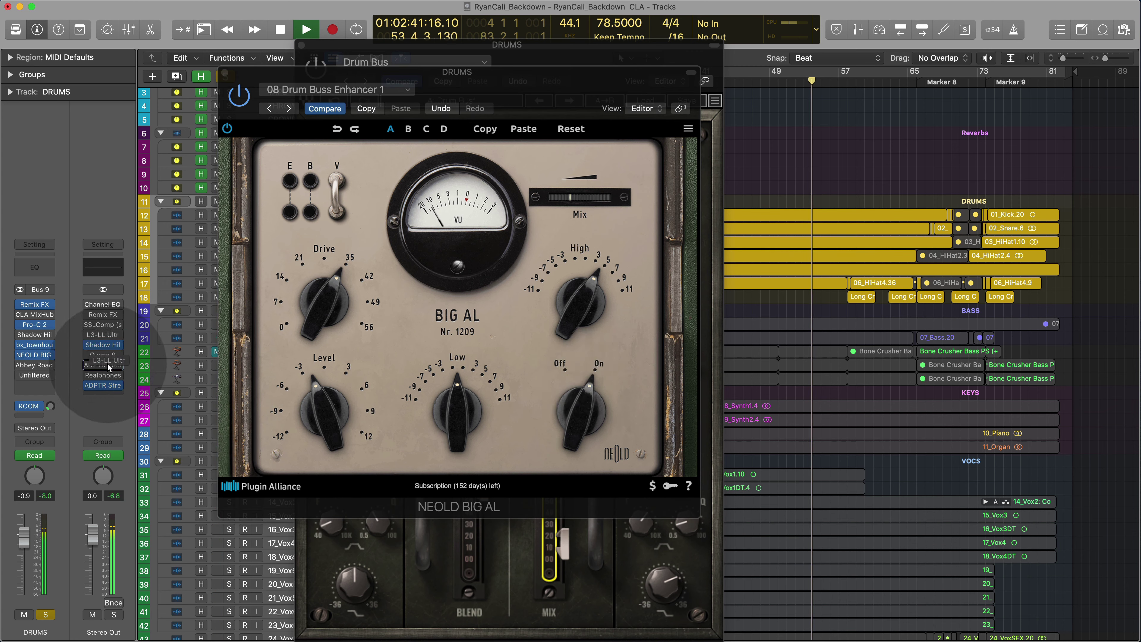
drag(102, 334, 111, 359)
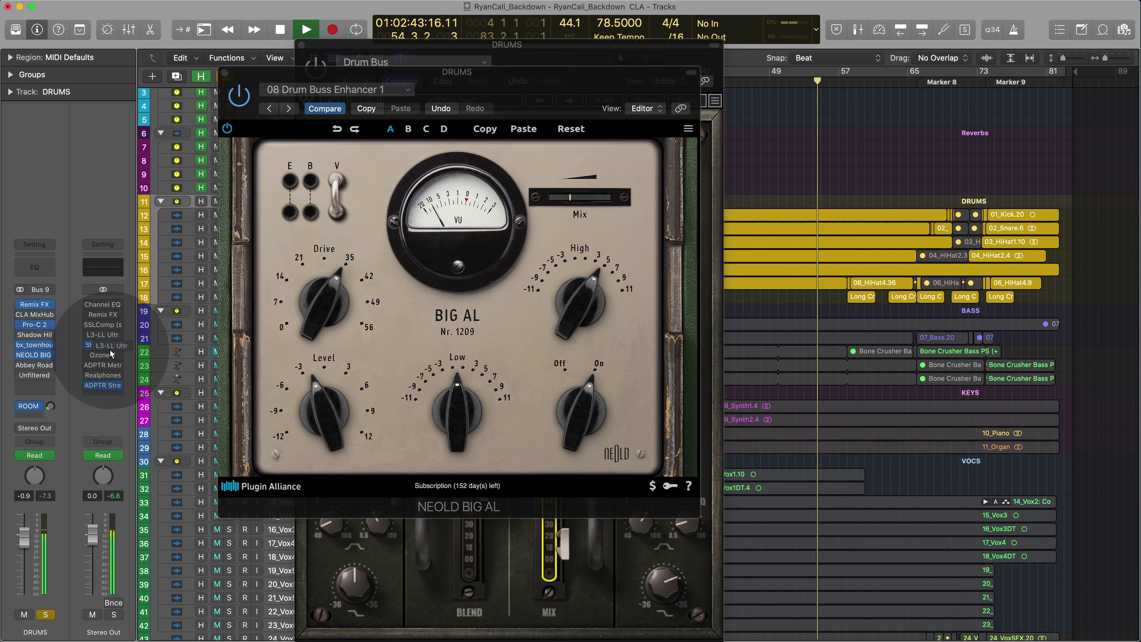
click(87, 345)
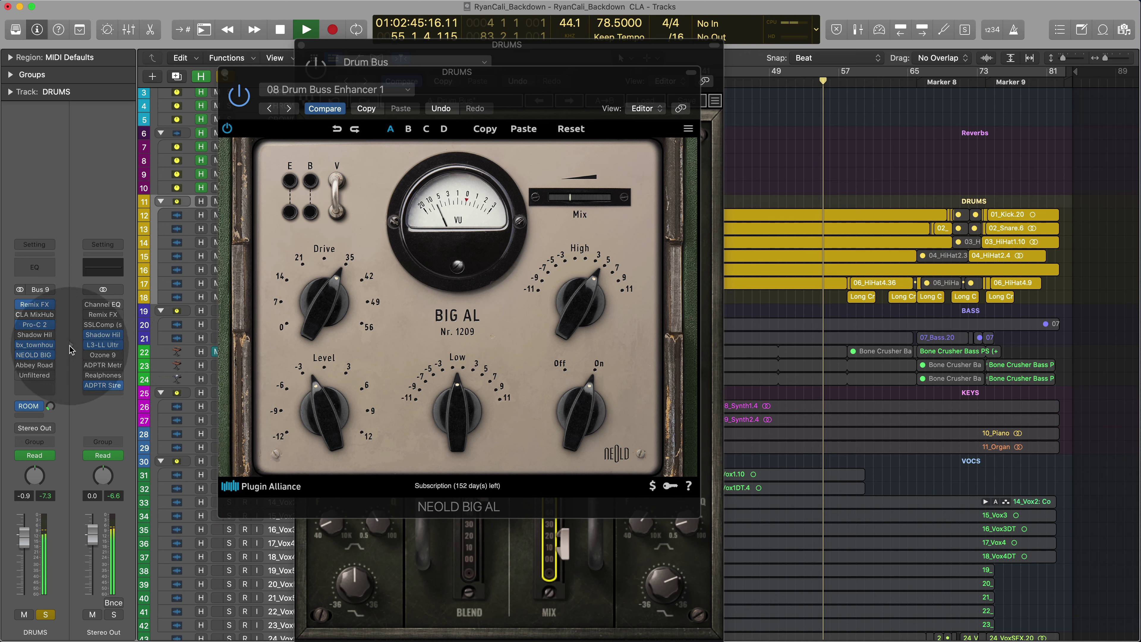
Set the Stereo Out L3-LL Ultra Out Ceiling to -3.5 dB and close its window
click(90, 345)
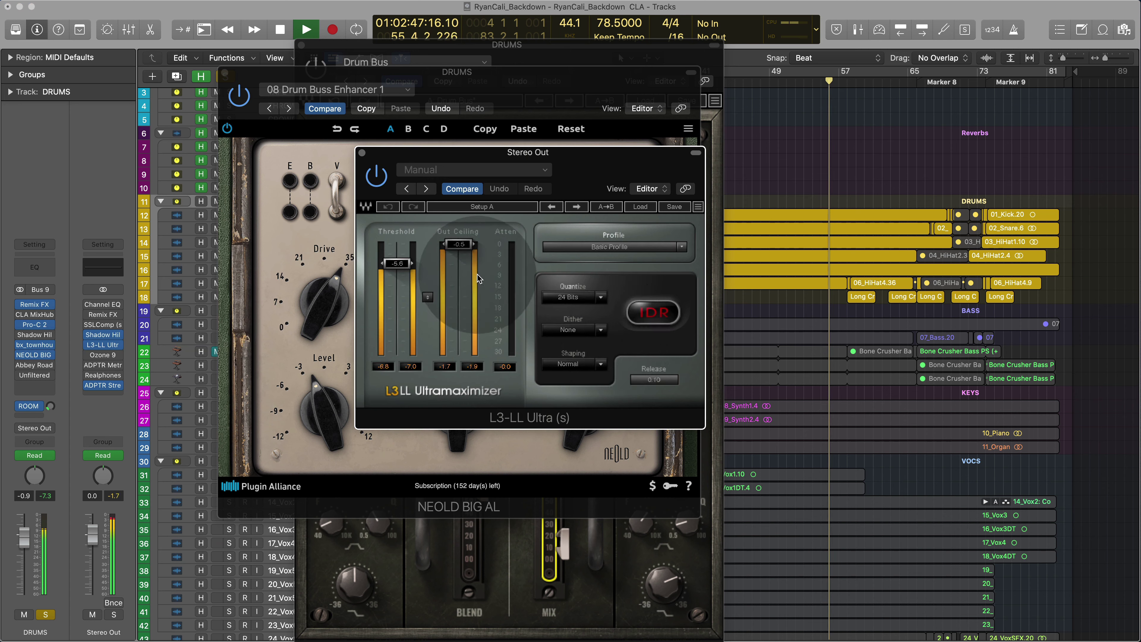
drag(473, 251, 473, 261)
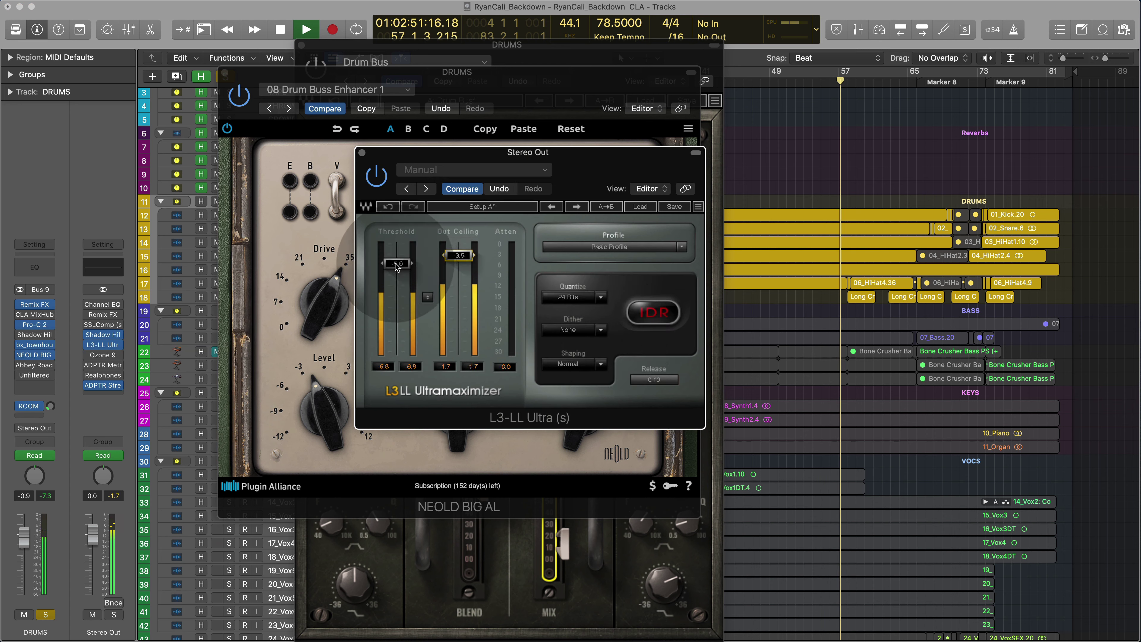
click(362, 153)
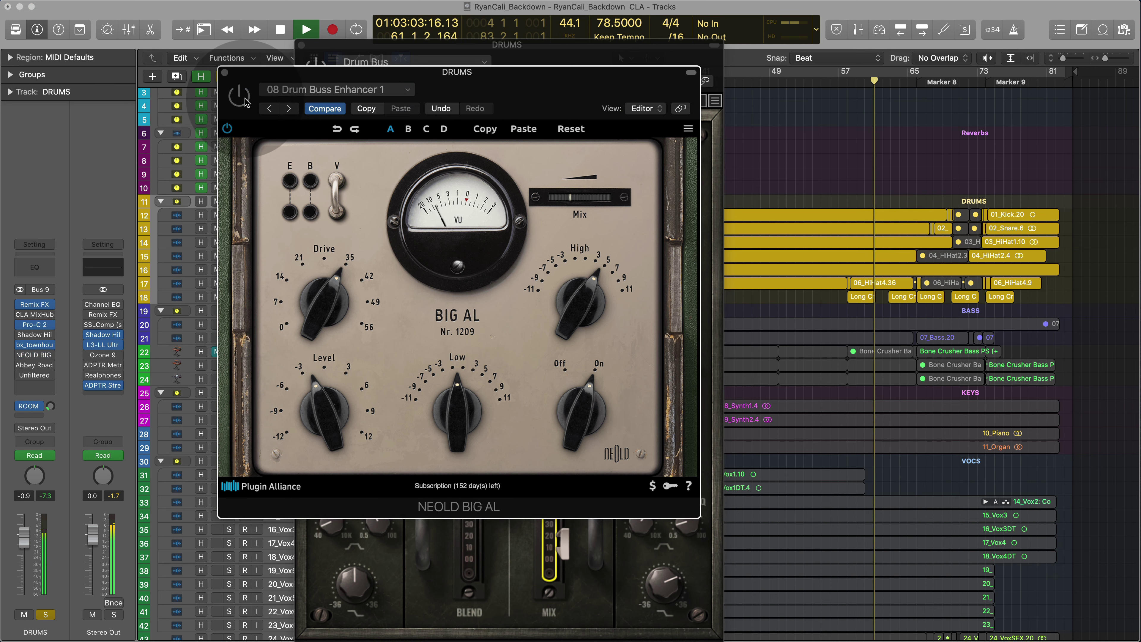
Close the NEOLD BIG AL and Abbey Road Saturator windows and stop playback
click(225, 73)
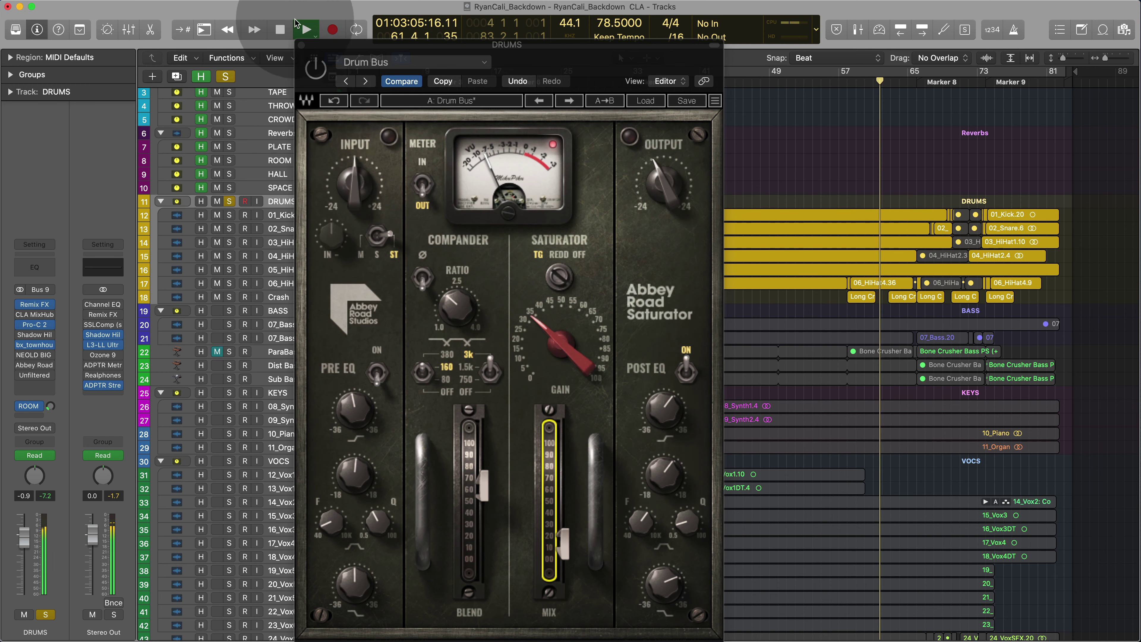
key(space)
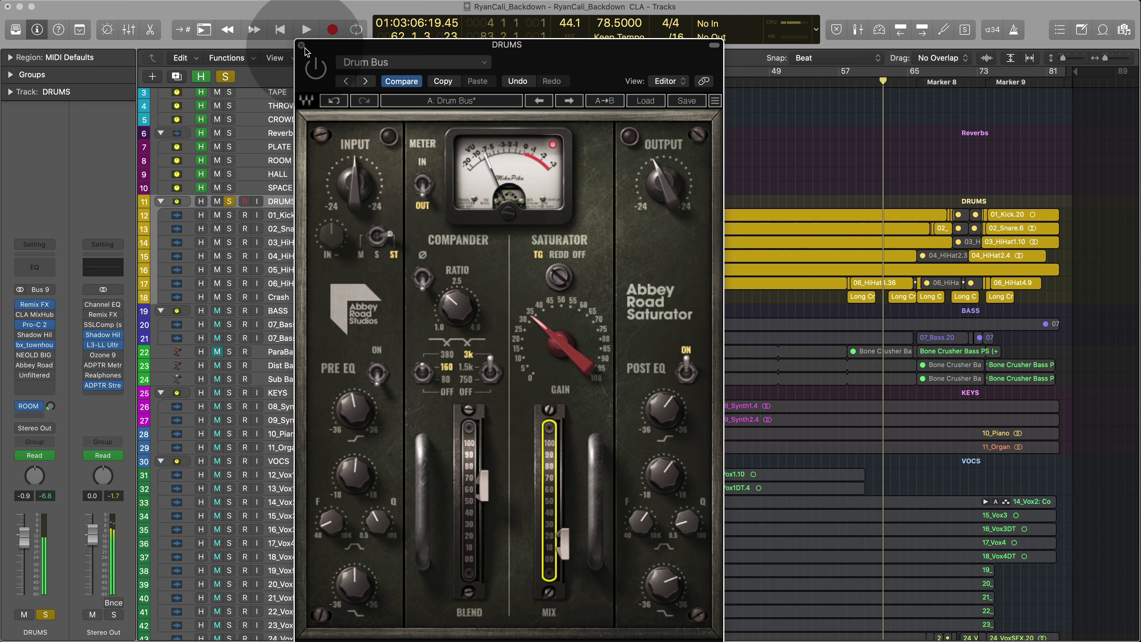
click(301, 45)
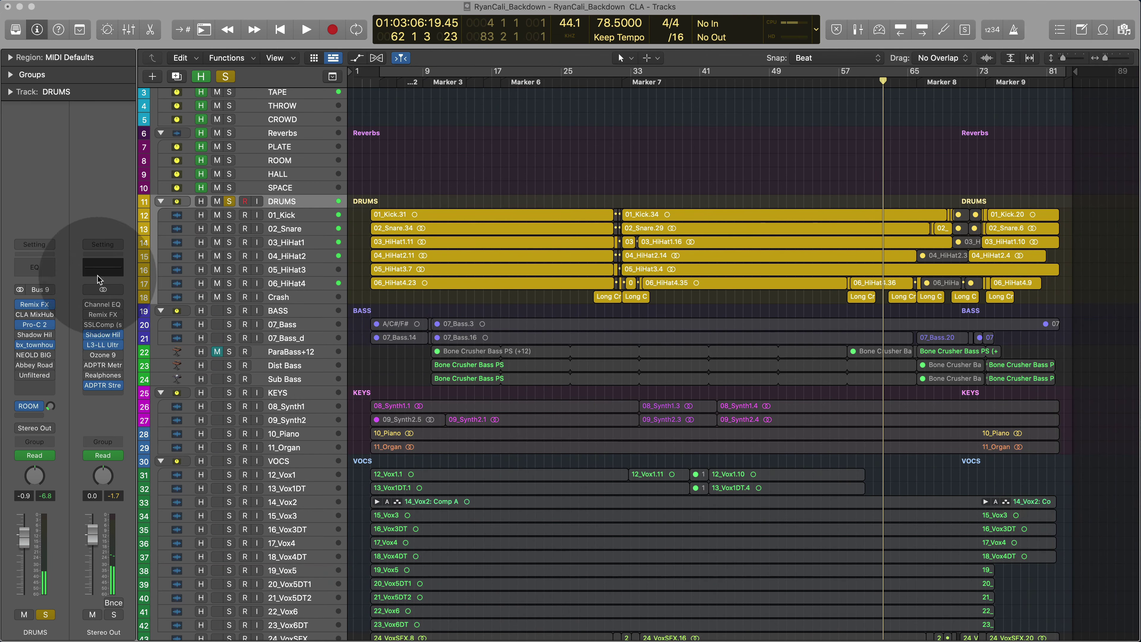
Unsolo DRUMS, solo the 01_Kick track and start playback
click(229, 201)
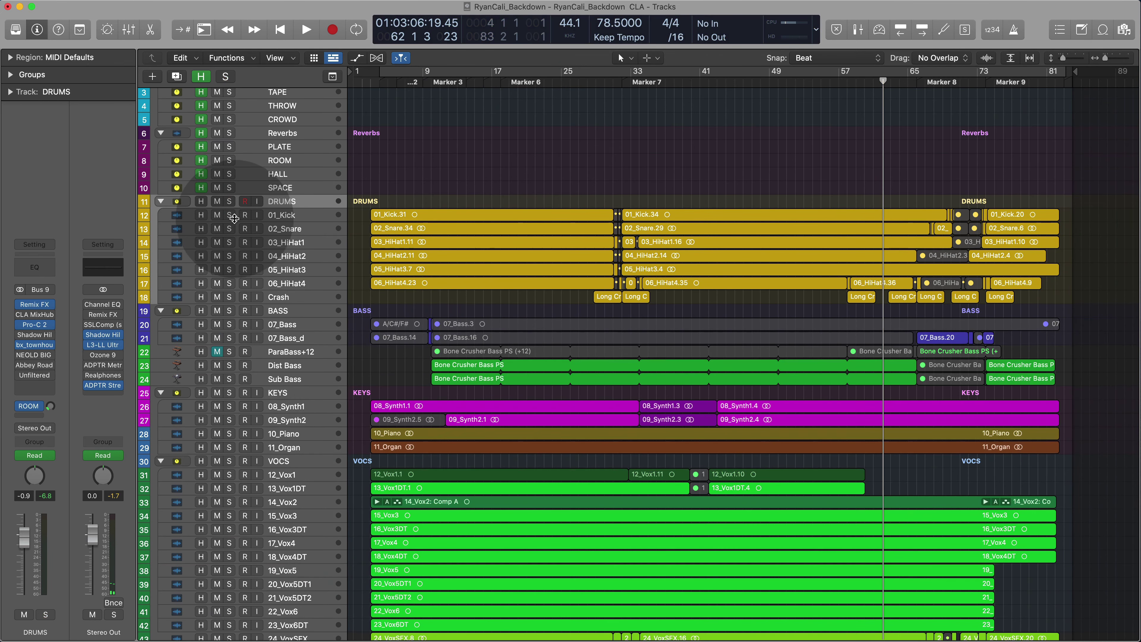
click(229, 215)
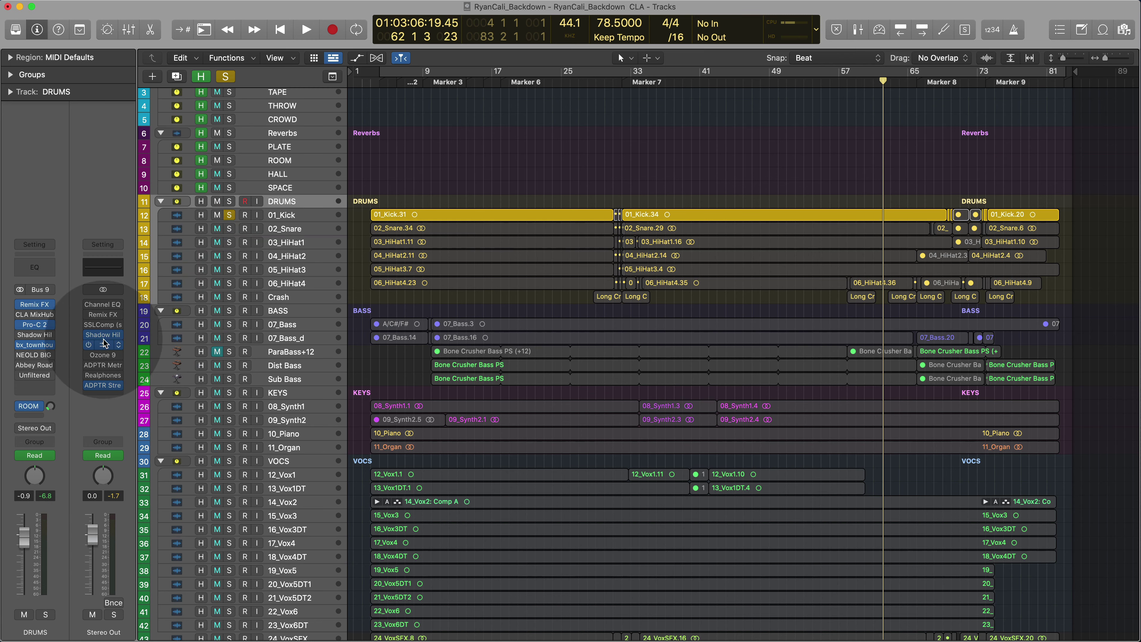
mouse_move(36, 358)
key(space)
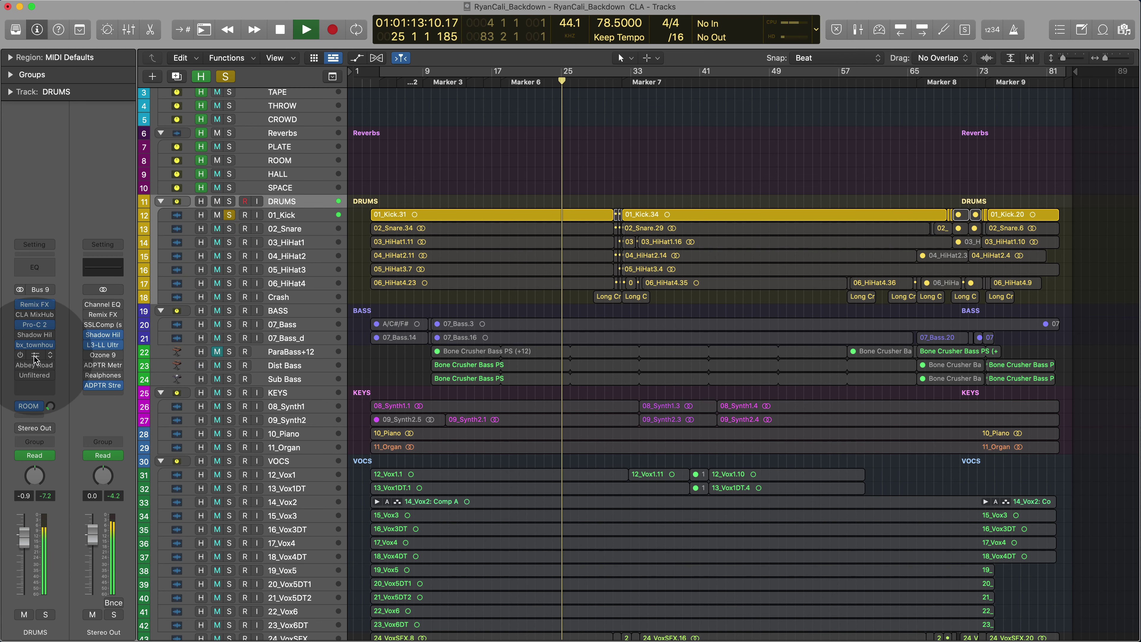
Open Big AL on DRUMS, switch voltage sag off, set Low to 3.5 dB, and adjust High and bass compensation
click(36, 359)
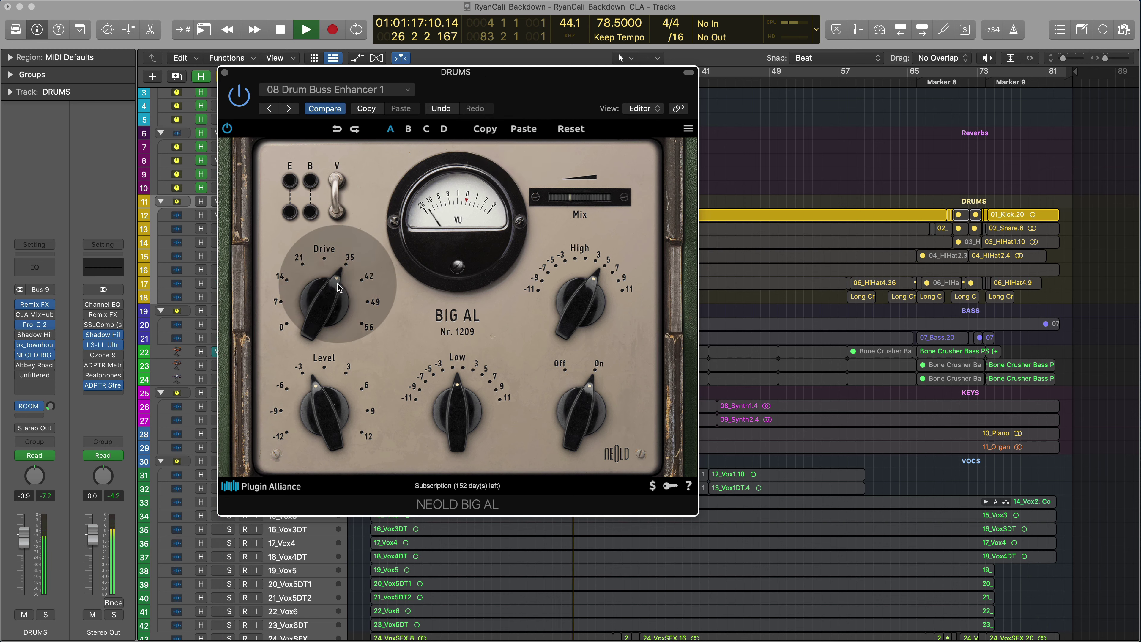
click(335, 195)
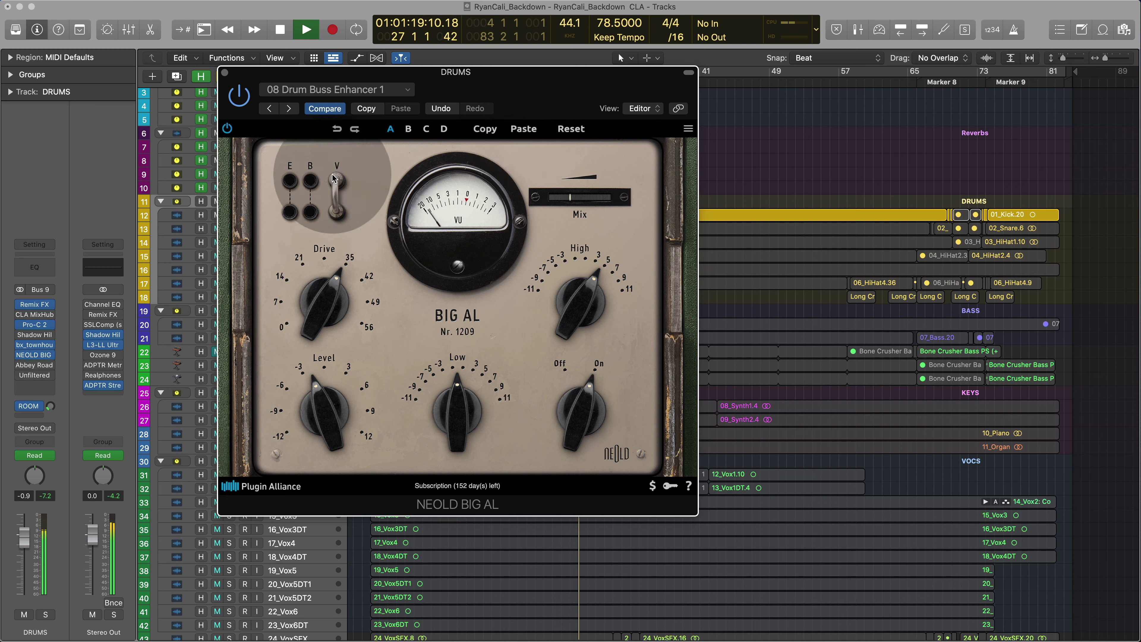
drag(453, 419, 456, 391)
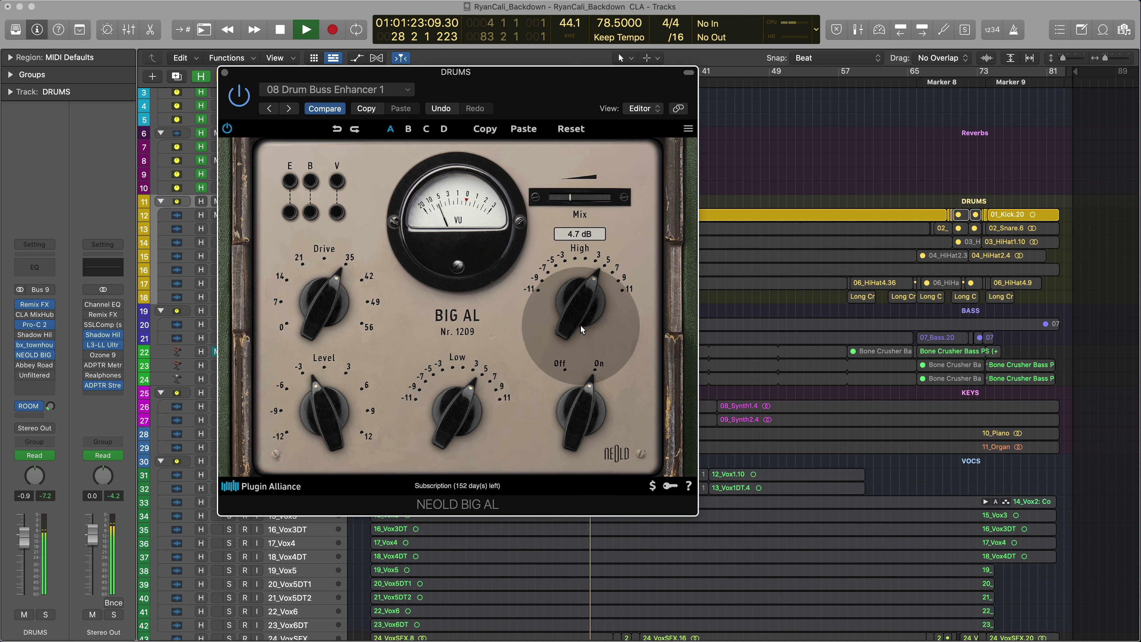
mouse_move(580, 326)
mouse_down()
mouse_move(572, 343)
mouse_move(594, 484)
mouse_move(568, 298)
mouse_move(570, 316)
mouse_up()
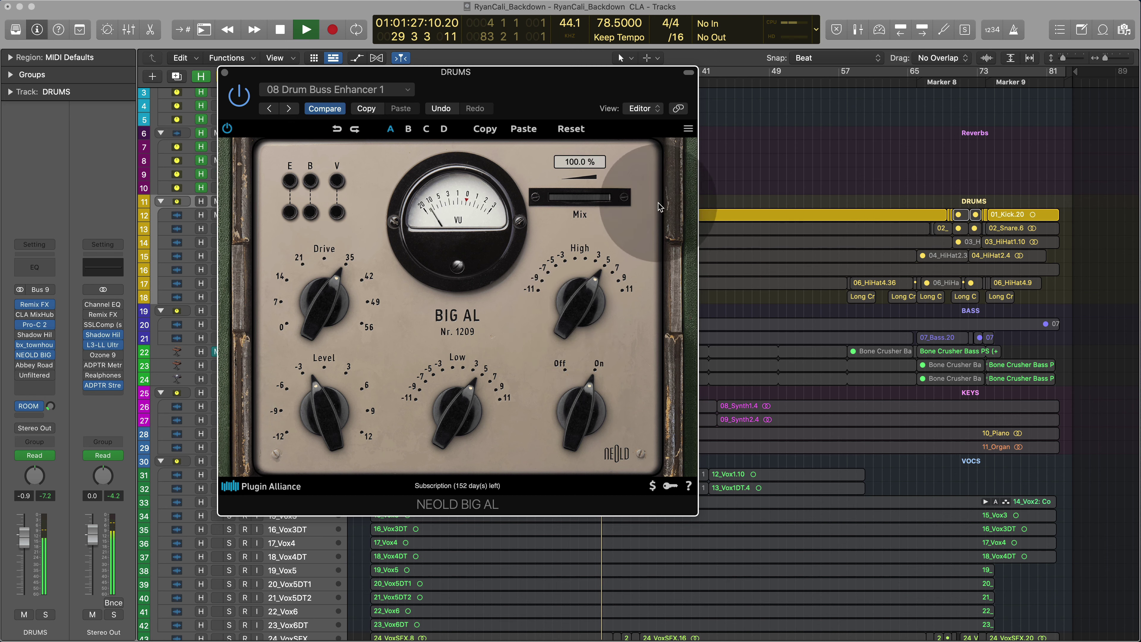
drag(440, 427, 449, 429)
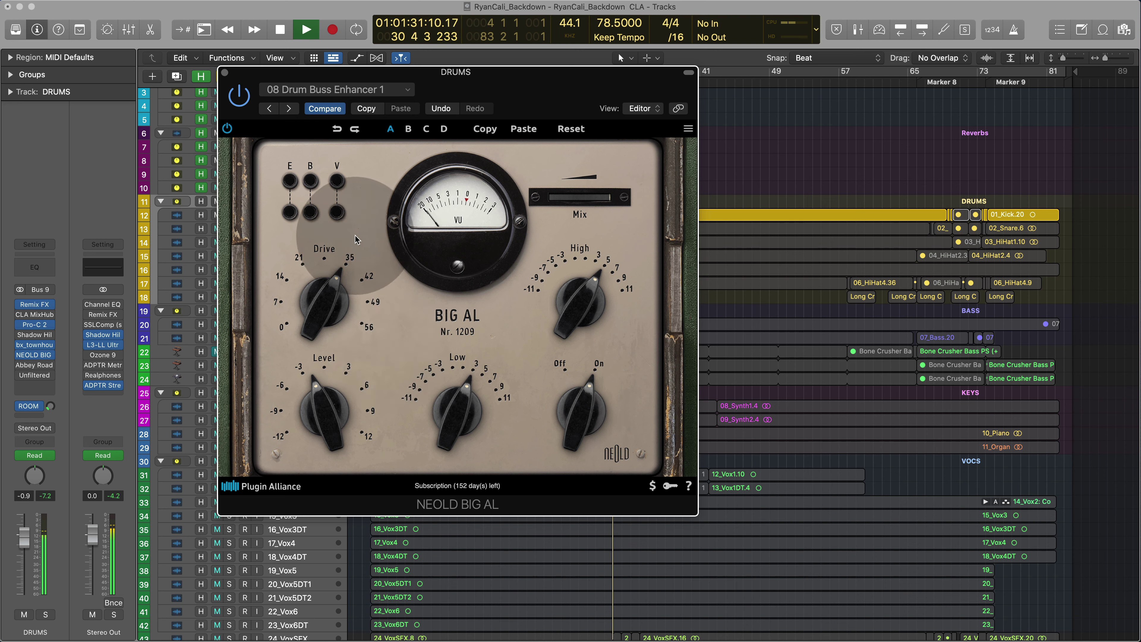
click(299, 219)
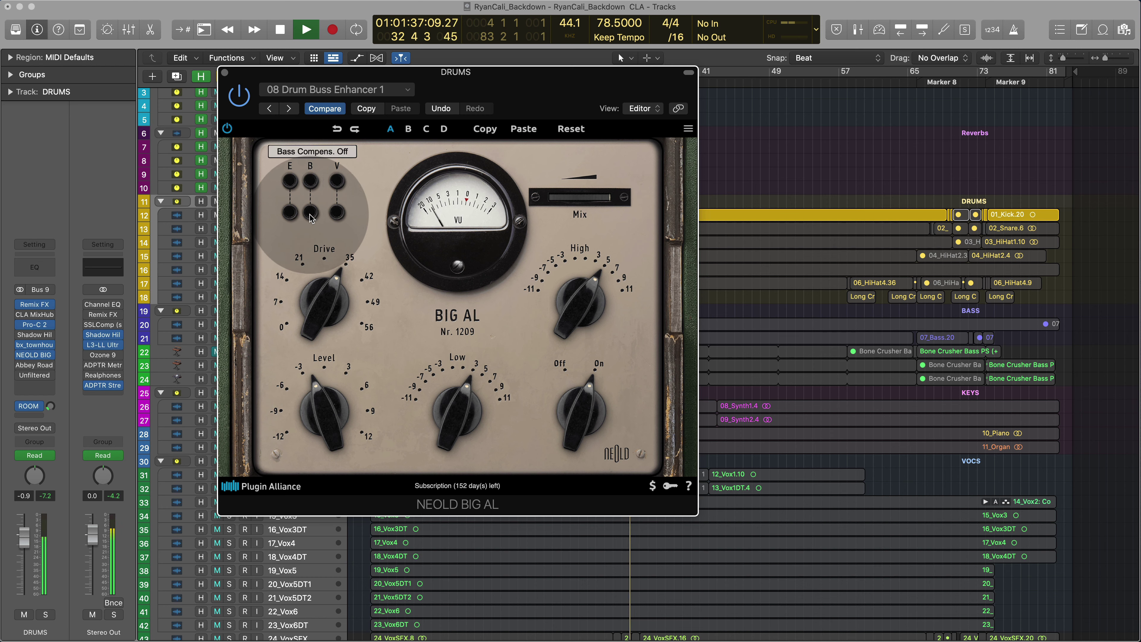
Nudge Low up, push Drive higher, turn High down, and blend the mix to about 28.8 %
drag(453, 405, 433, 453)
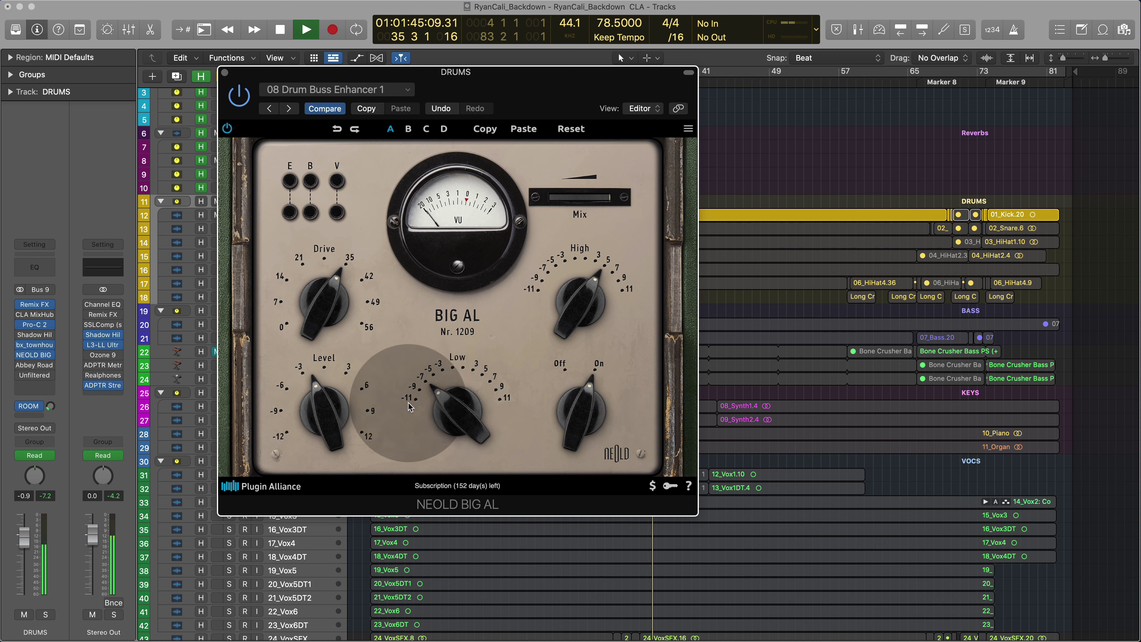
drag(338, 331, 322, 291)
drag(588, 294, 582, 335)
drag(322, 362, 322, 355)
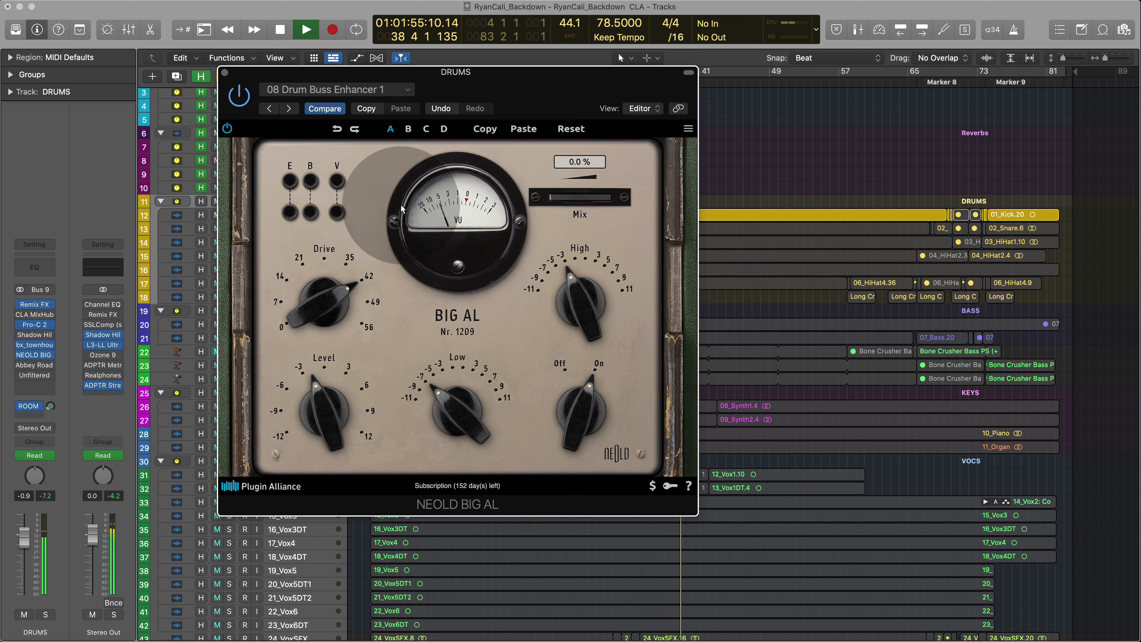
drag(401, 207, 528, 209)
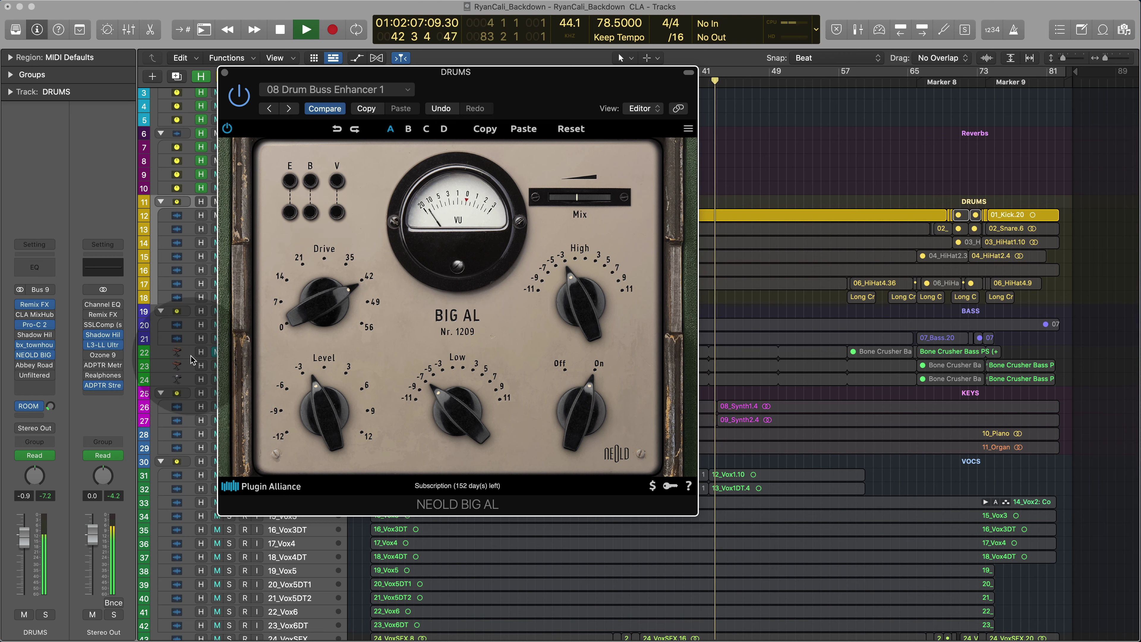
A/B Big AL against bypass, pull its mix down, set Low to -2.5 dB, bypass again and stop playback
click(244, 102)
click(242, 103)
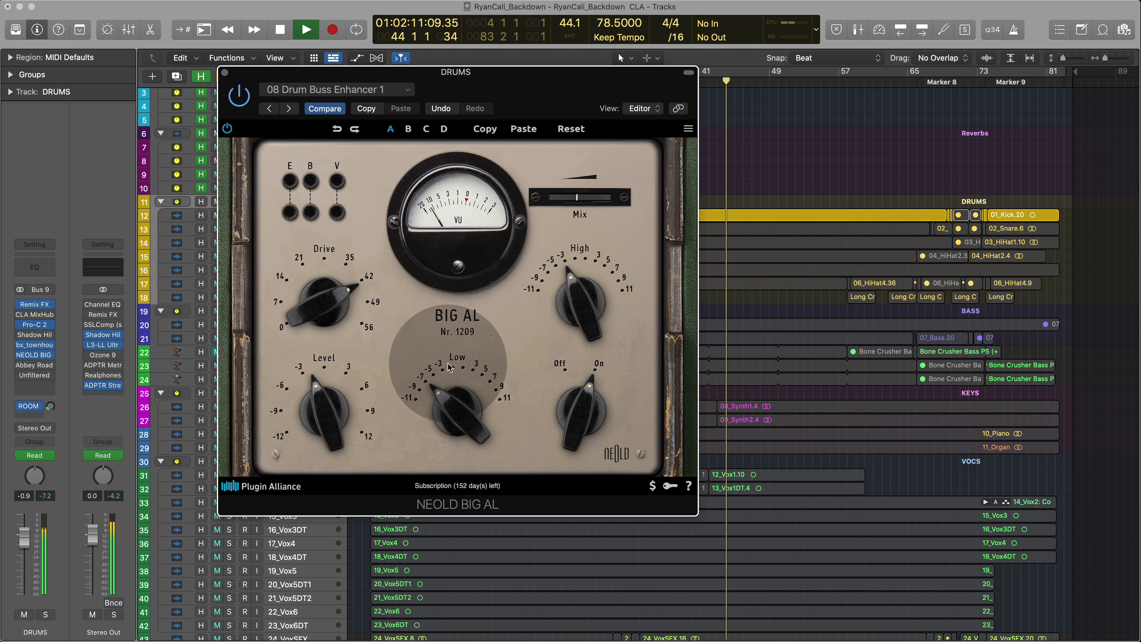
drag(572, 201, 546, 200)
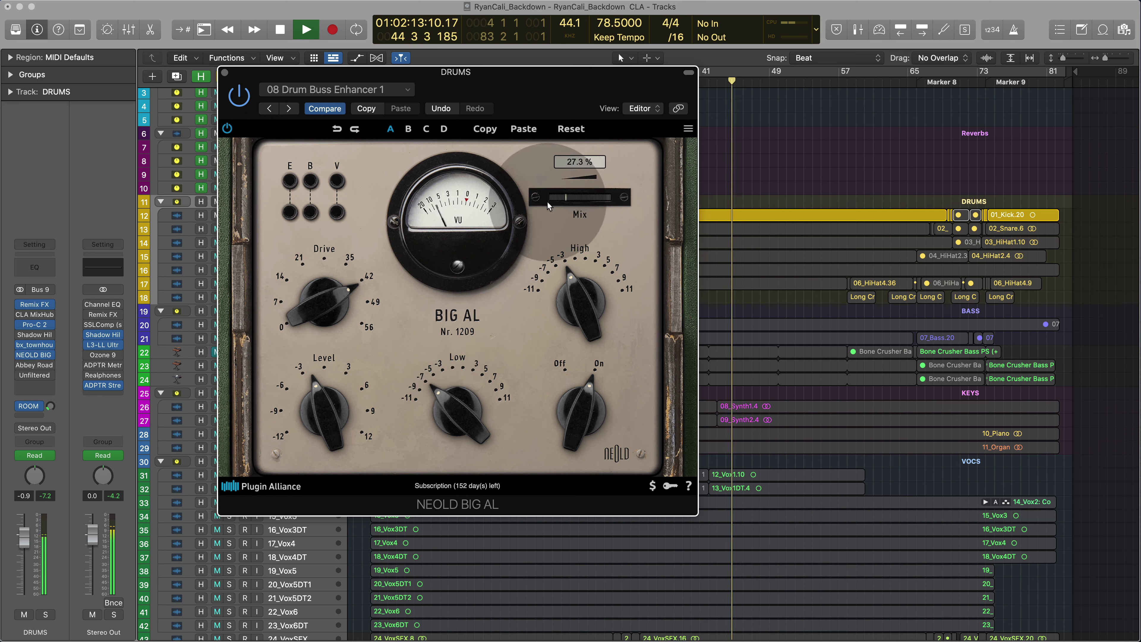
drag(444, 402, 454, 383)
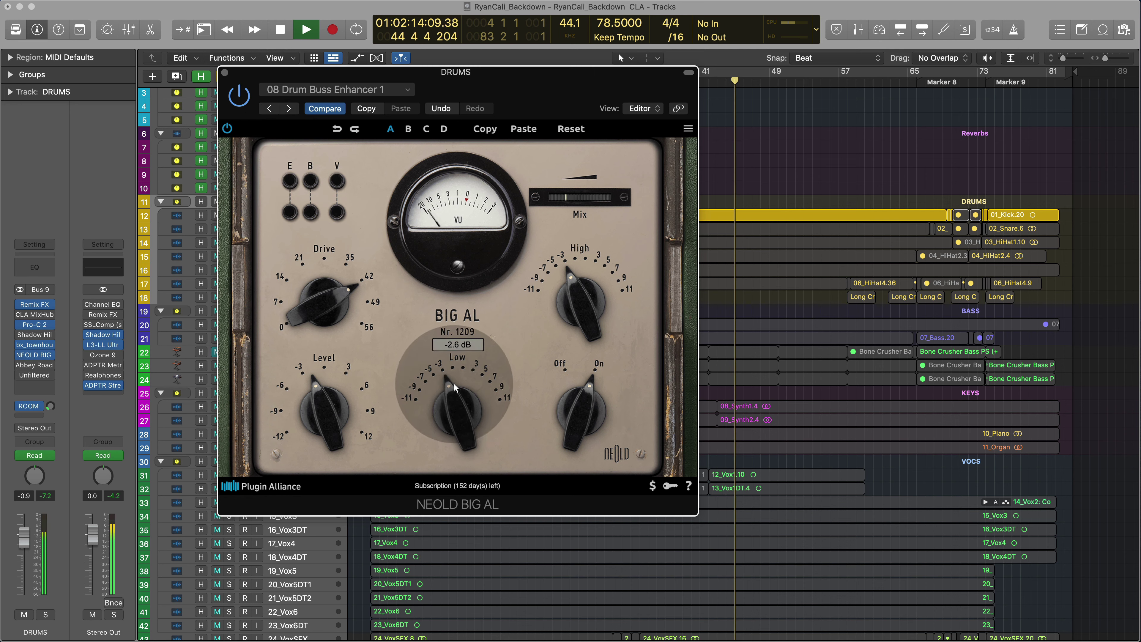
click(241, 103)
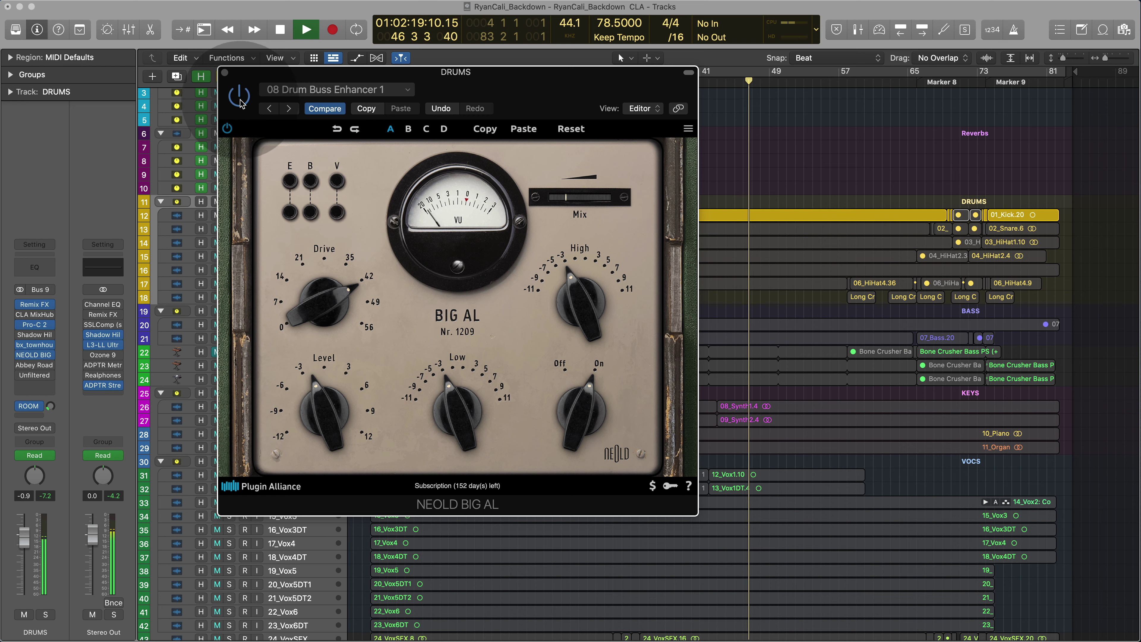
key(space)
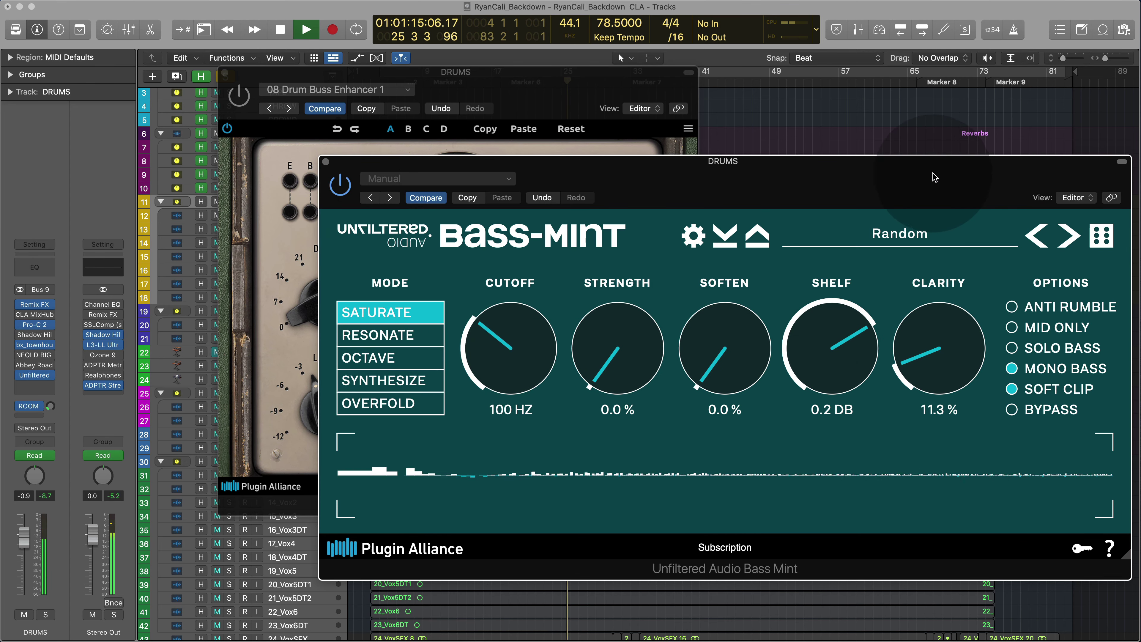
Set Bass-Mint clarity to 0.0 % and switch the plugin on
drag(955, 162, 871, 150)
drag(848, 346, 852, 380)
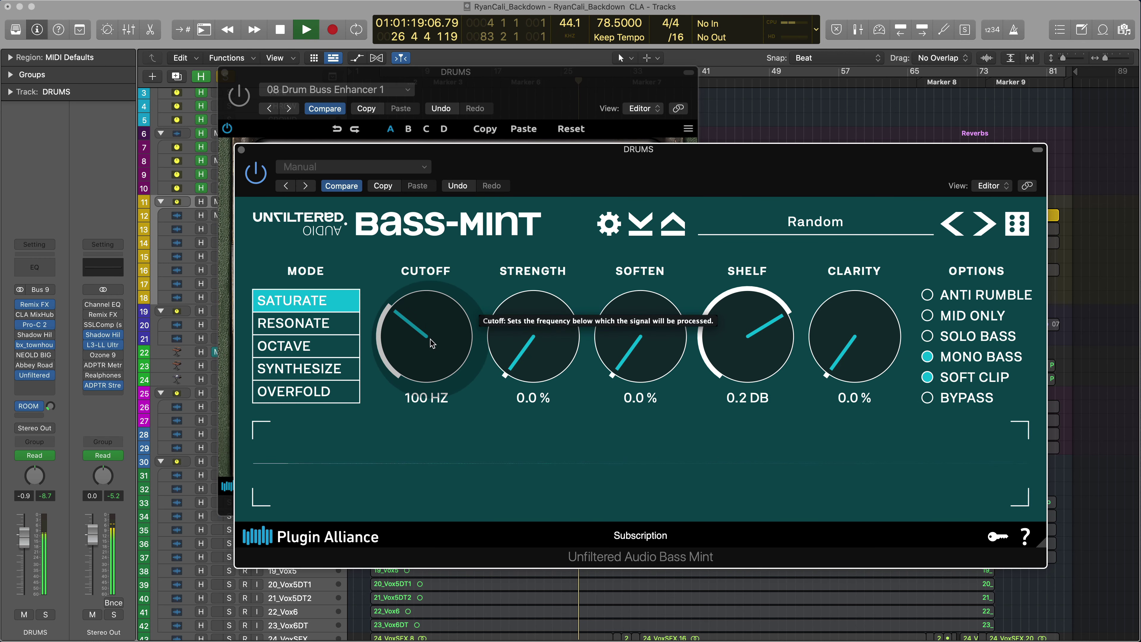
click(256, 180)
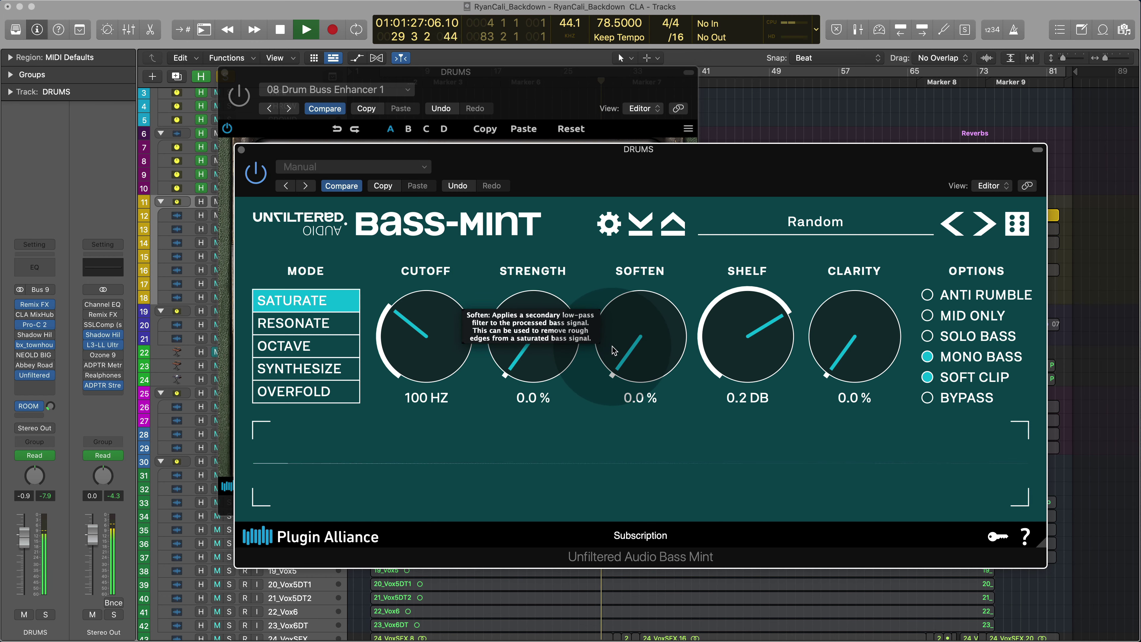
Try the soften amount, bypass Bass-Mint, close it and bring the Abbey Road Saturator into view
drag(663, 350, 662, 479)
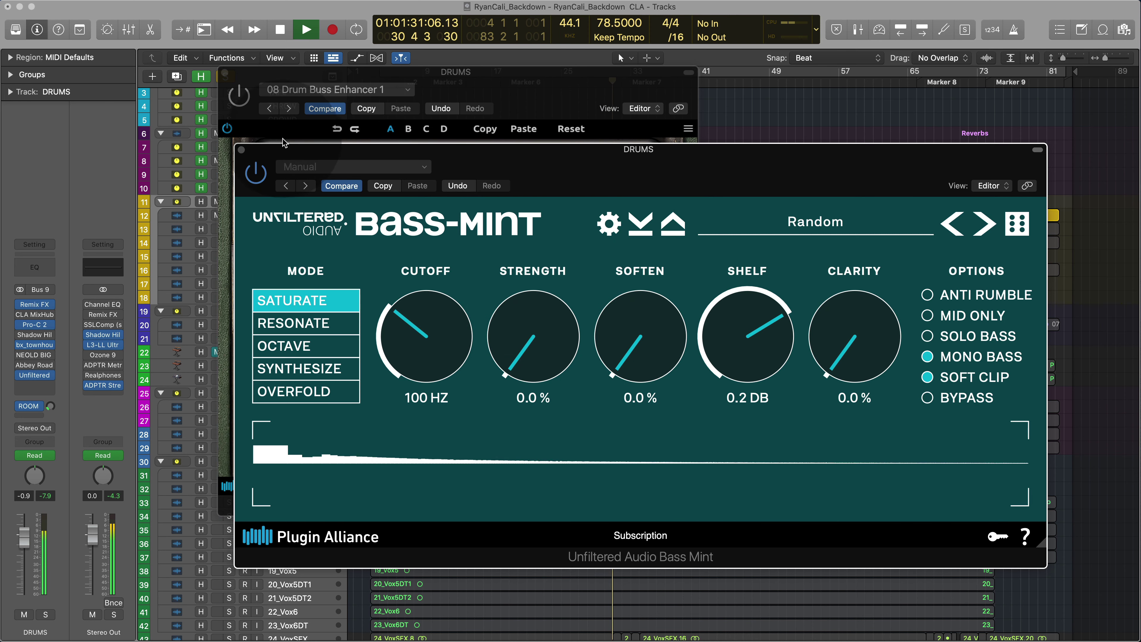
click(254, 172)
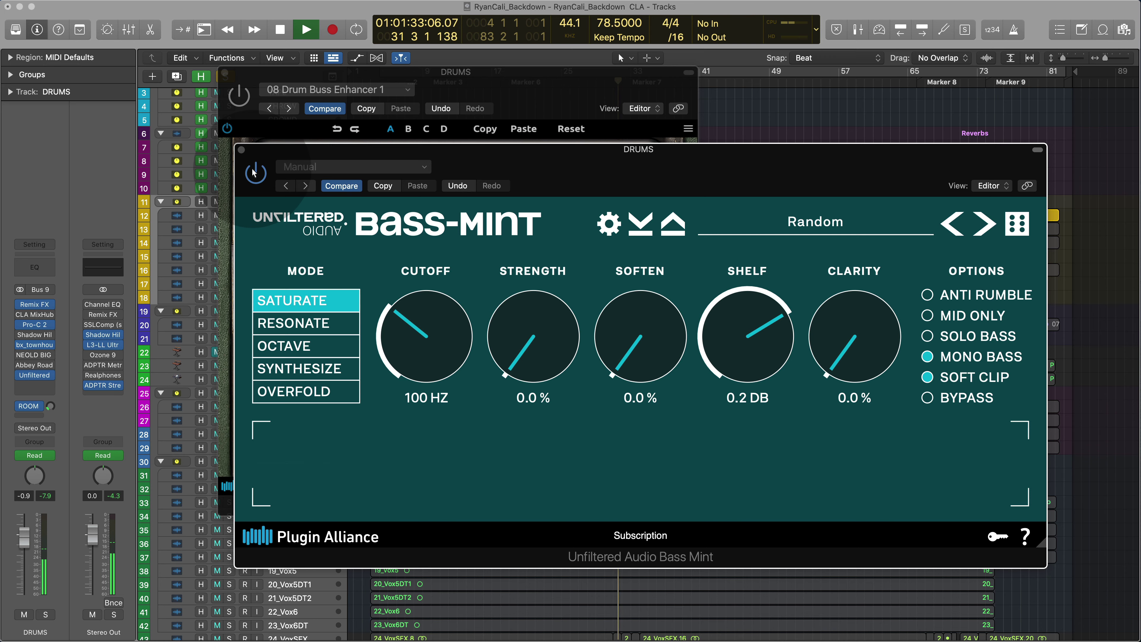
click(241, 150)
drag(1140, 72, 478, 66)
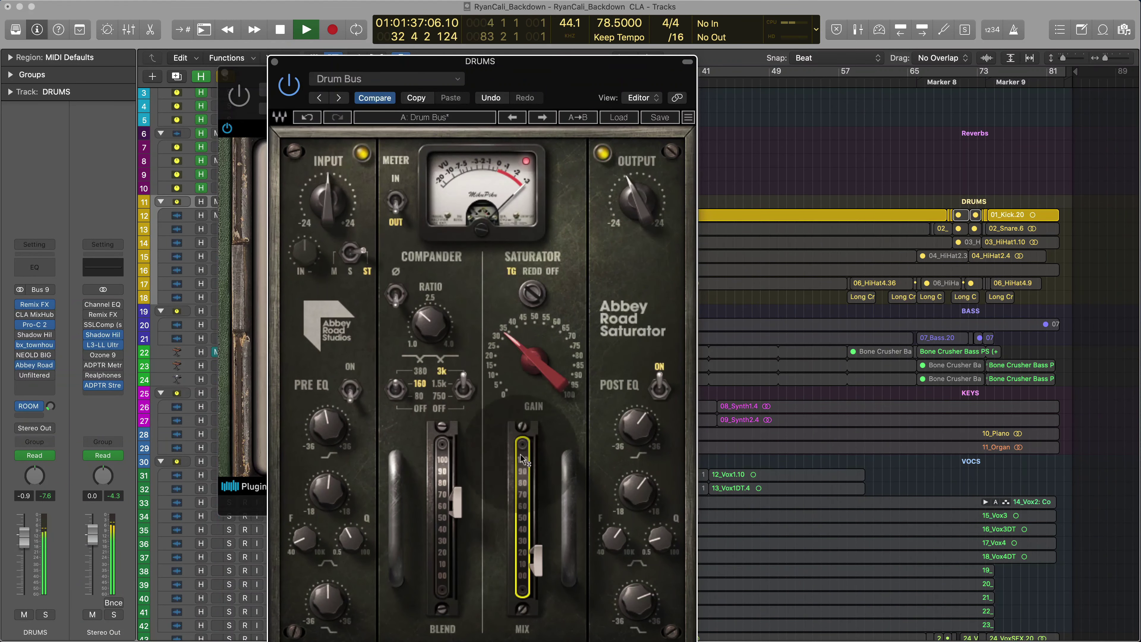
Pull the saturator mix to 5.5, adjust gain, raise the low post-EQ to 10.30 and take it out of bypass
drag(548, 92, 526, 59)
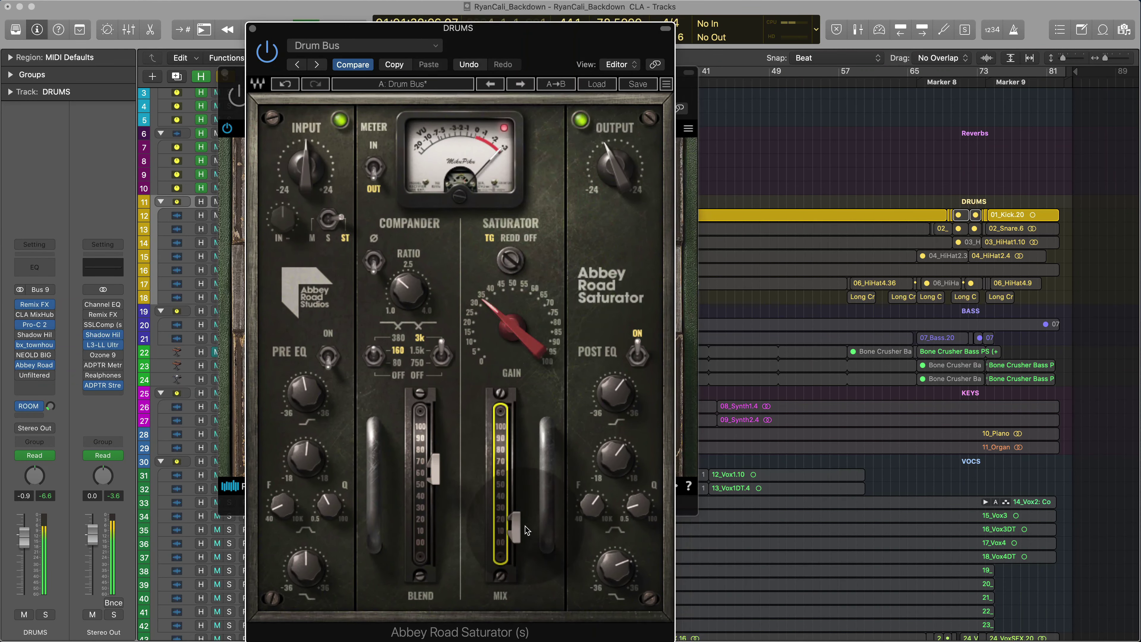
drag(515, 526, 515, 528)
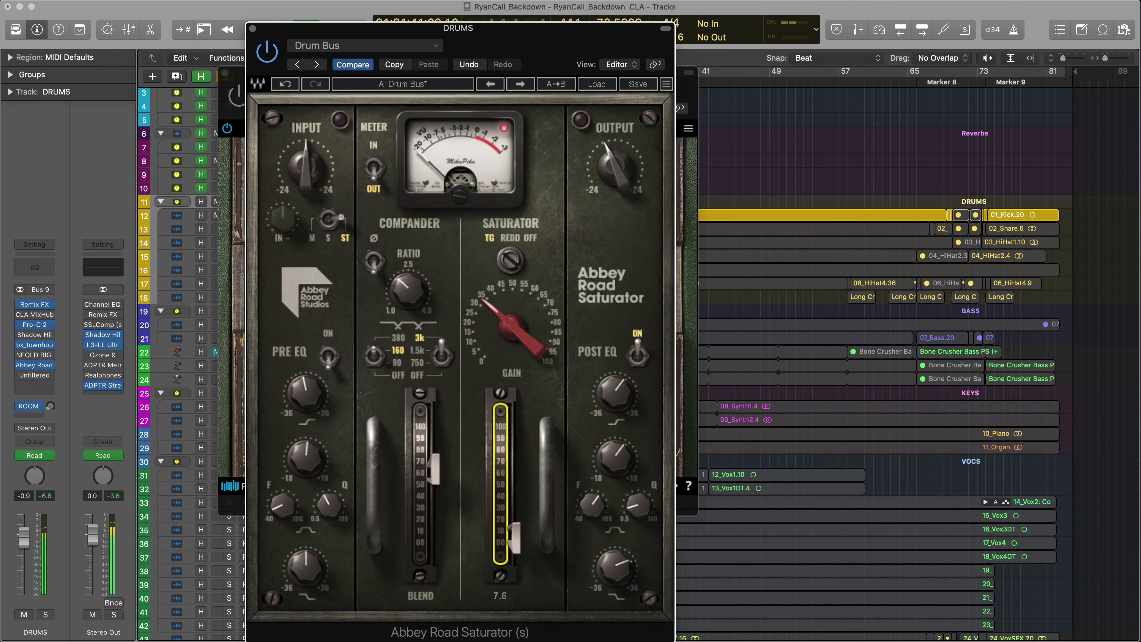
click(615, 568)
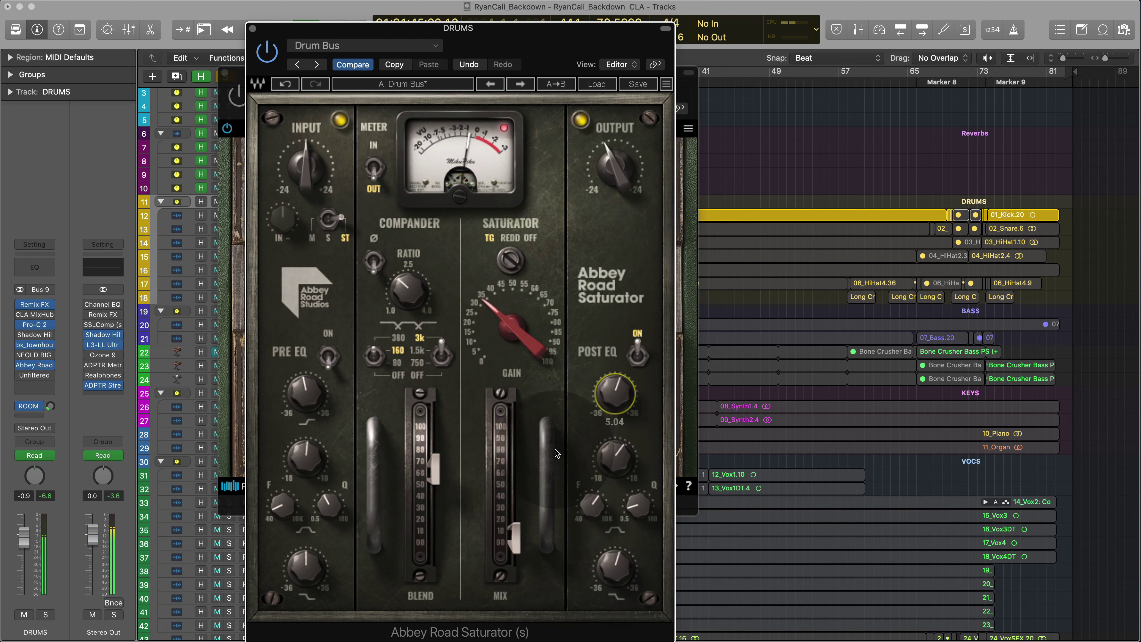
drag(515, 327, 514, 321)
drag(515, 538, 515, 541)
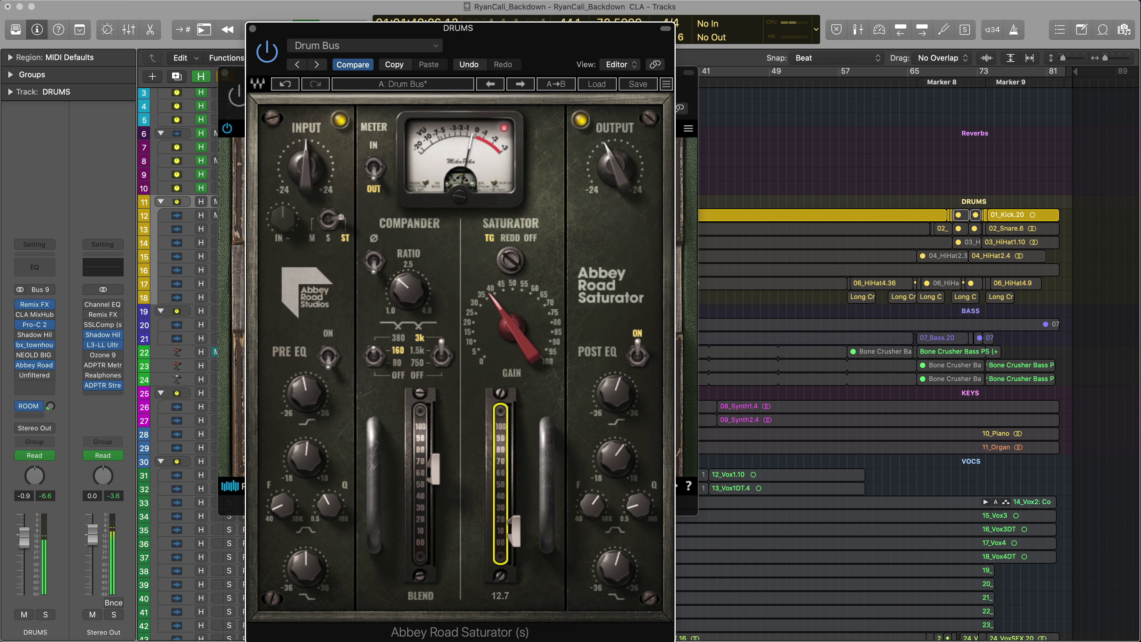
drag(513, 328, 513, 331)
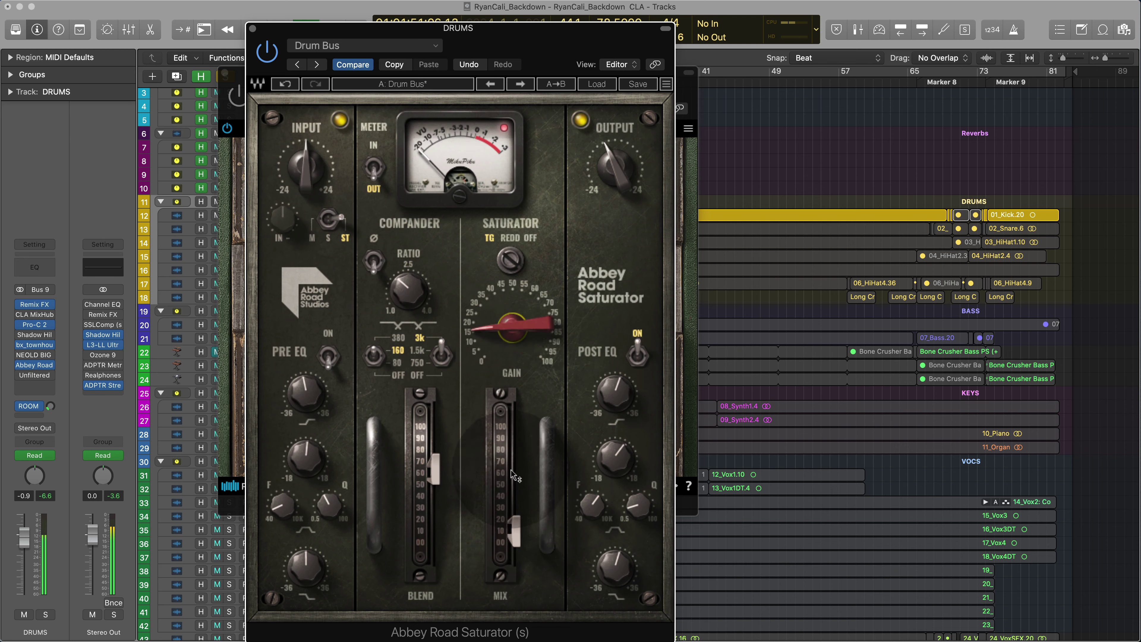
drag(615, 568, 615, 561)
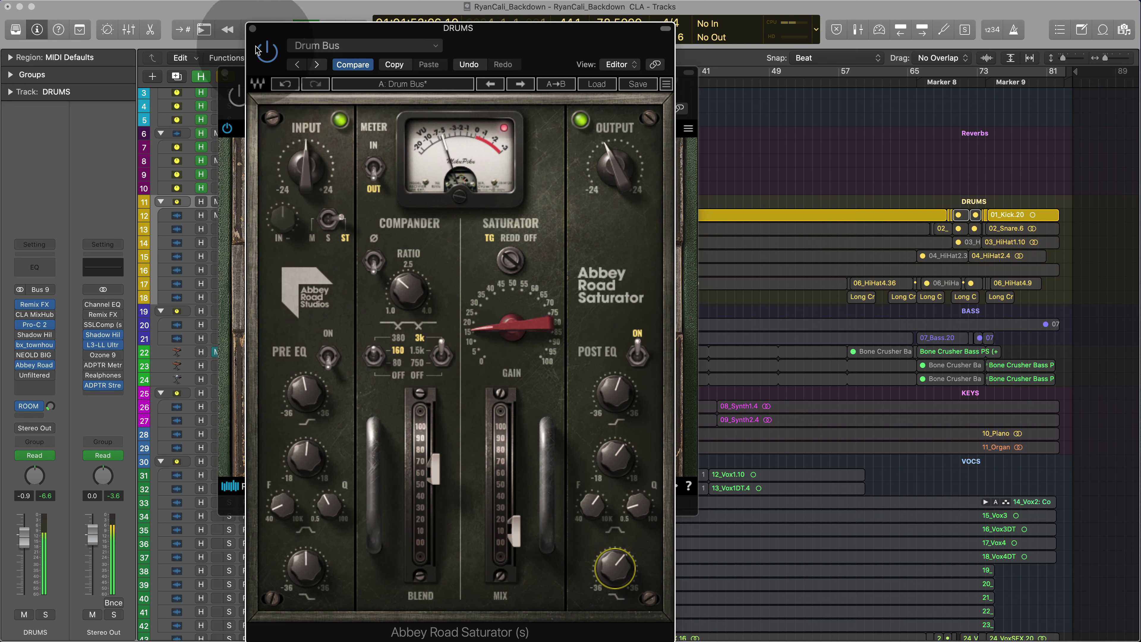
click(268, 51)
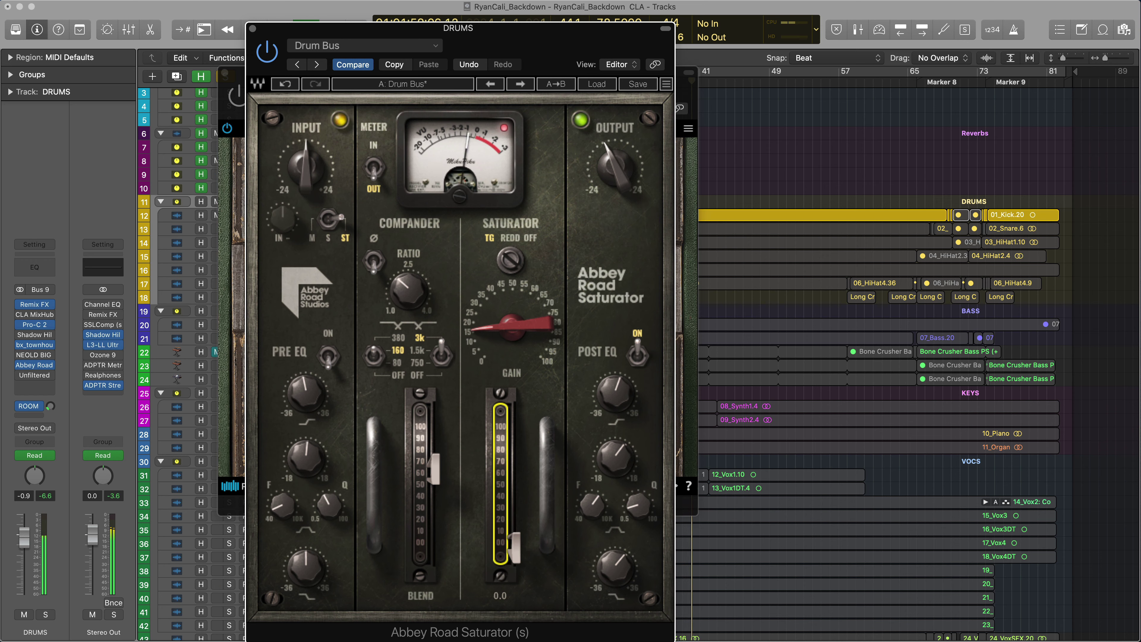
Set low post-EQ to 36.00, output -2.0, input -3.8 and gain 28.0, then compare and close the saturator
drag(615, 569, 615, 521)
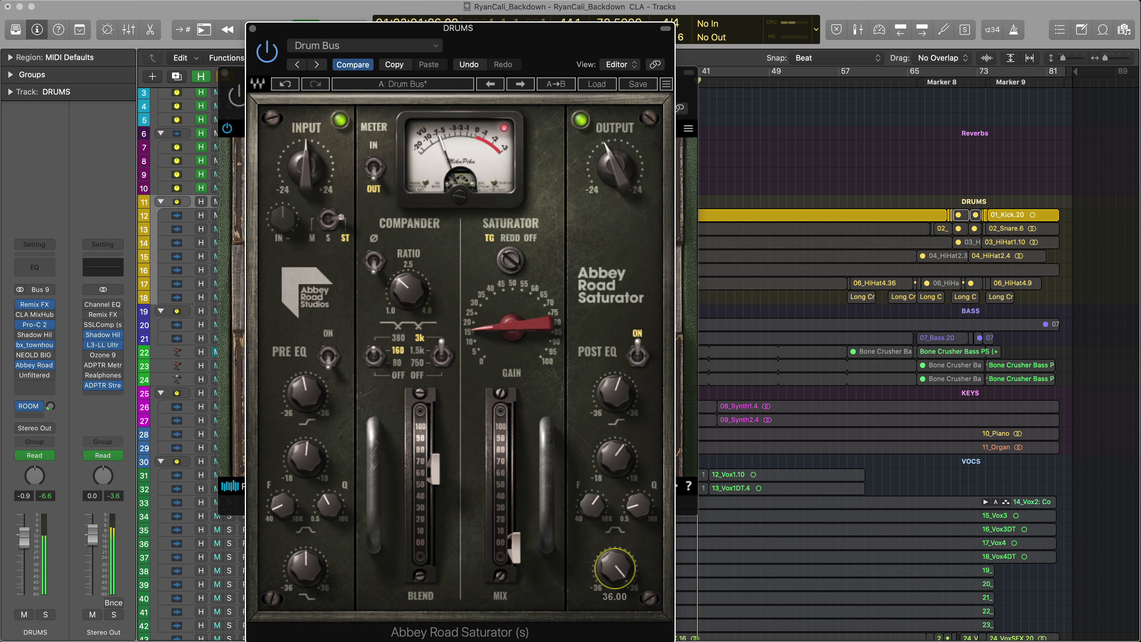
drag(615, 168, 614, 160)
drag(513, 547, 514, 539)
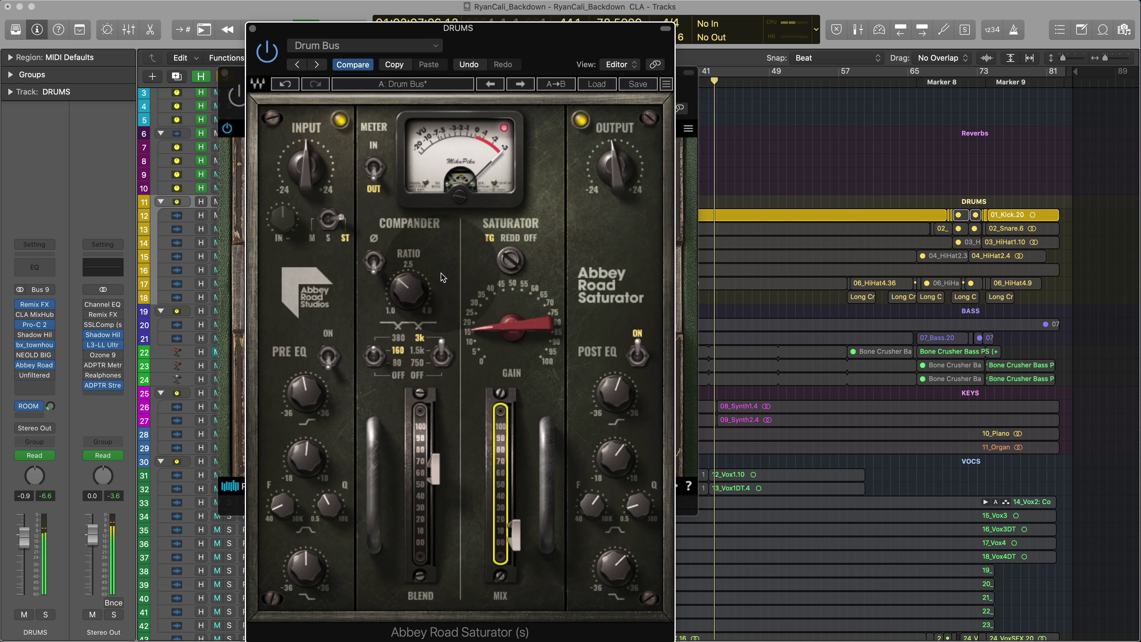
drag(306, 168, 307, 177)
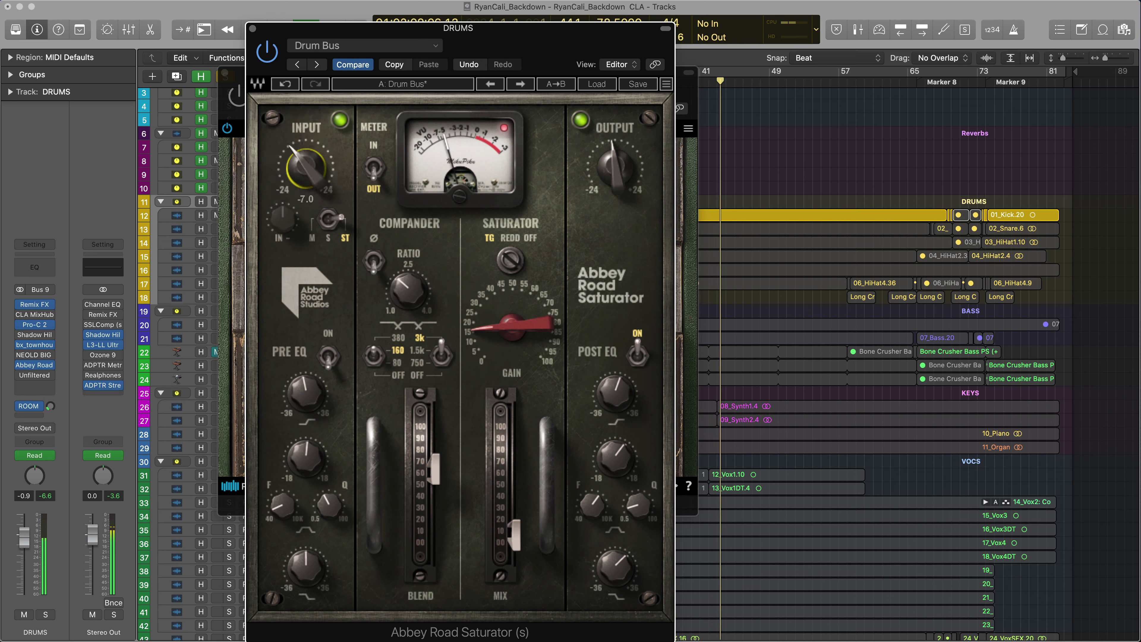
drag(512, 327, 512, 299)
drag(514, 535, 515, 548)
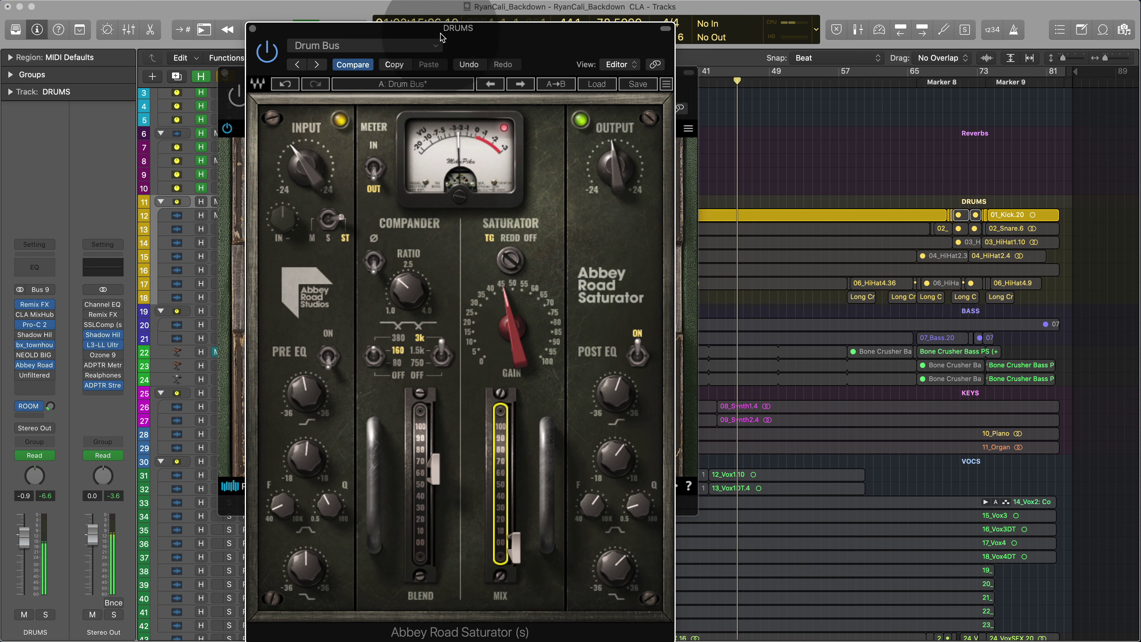
click(265, 52)
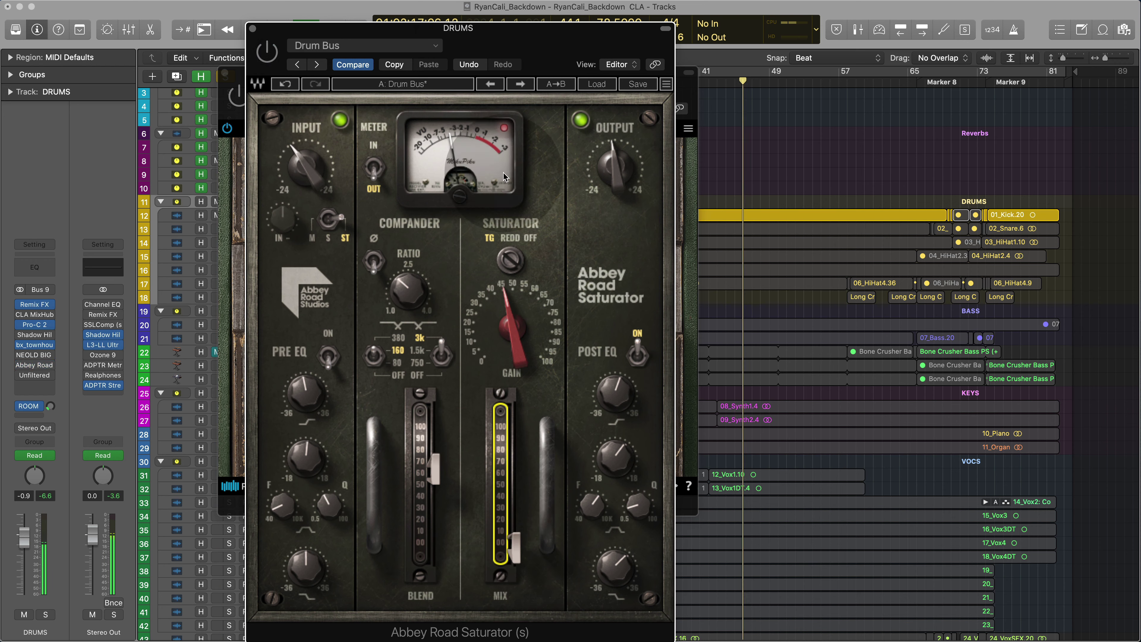
click(252, 29)
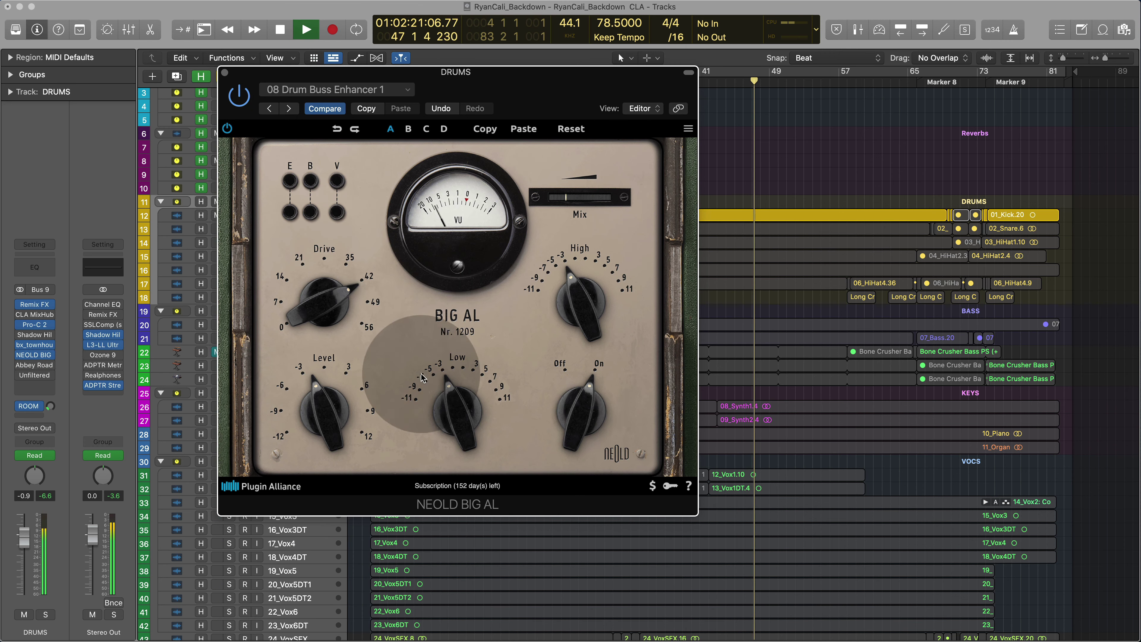
Nudge the drums BIG AL mix down slightly, close its window, and solo the VOCS bus
drag(565, 198, 562, 199)
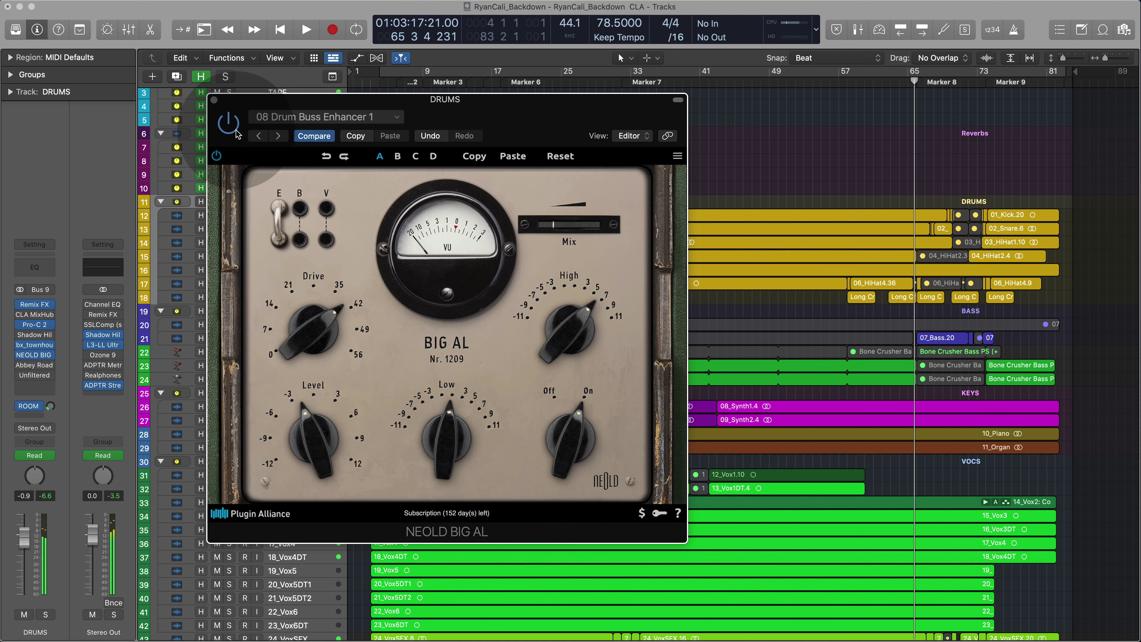
key(super+w)
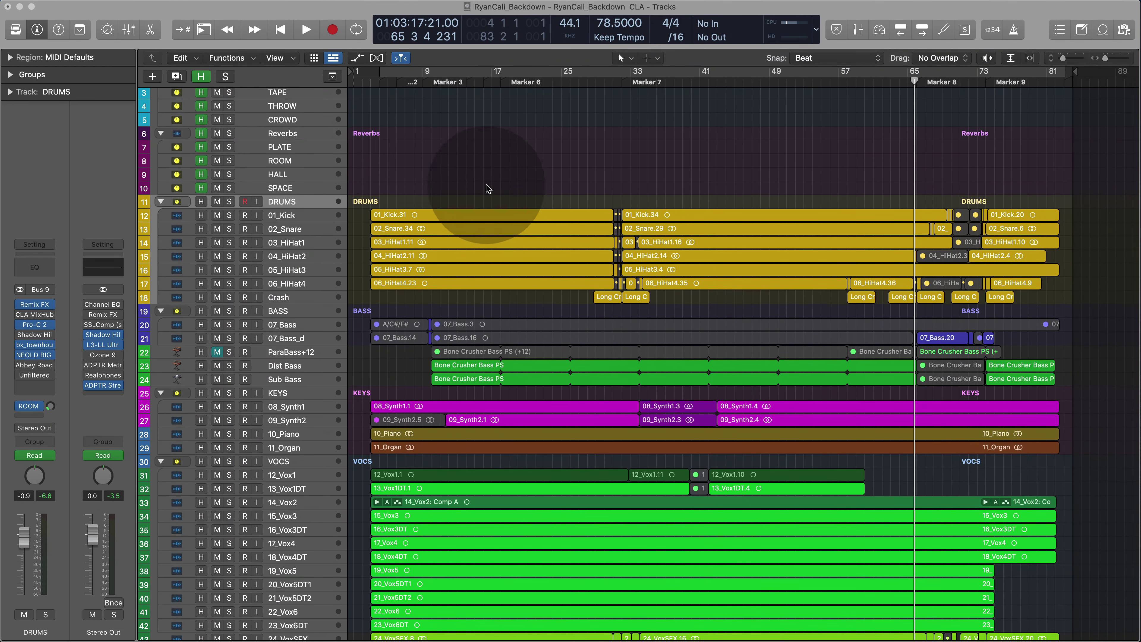
click(228, 418)
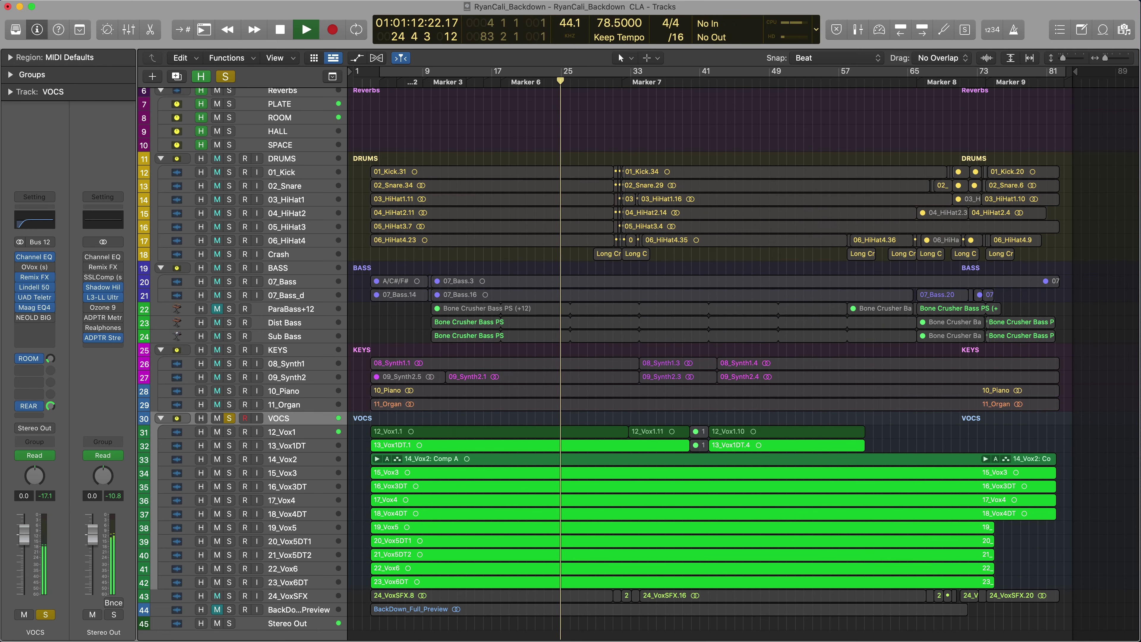
Dial in the VOCS BIG AL: mix 100%, highs +11 dB, drive raised, lows cut to -5.5 dB
drag(605, 101, 555, 116)
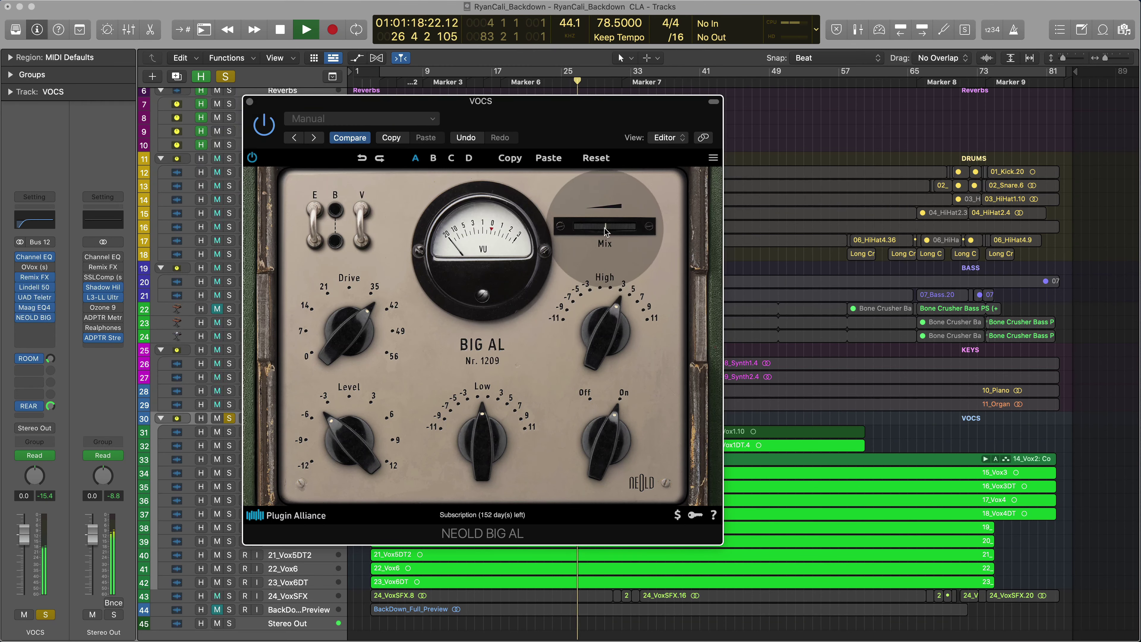
drag(623, 240, 579, 235)
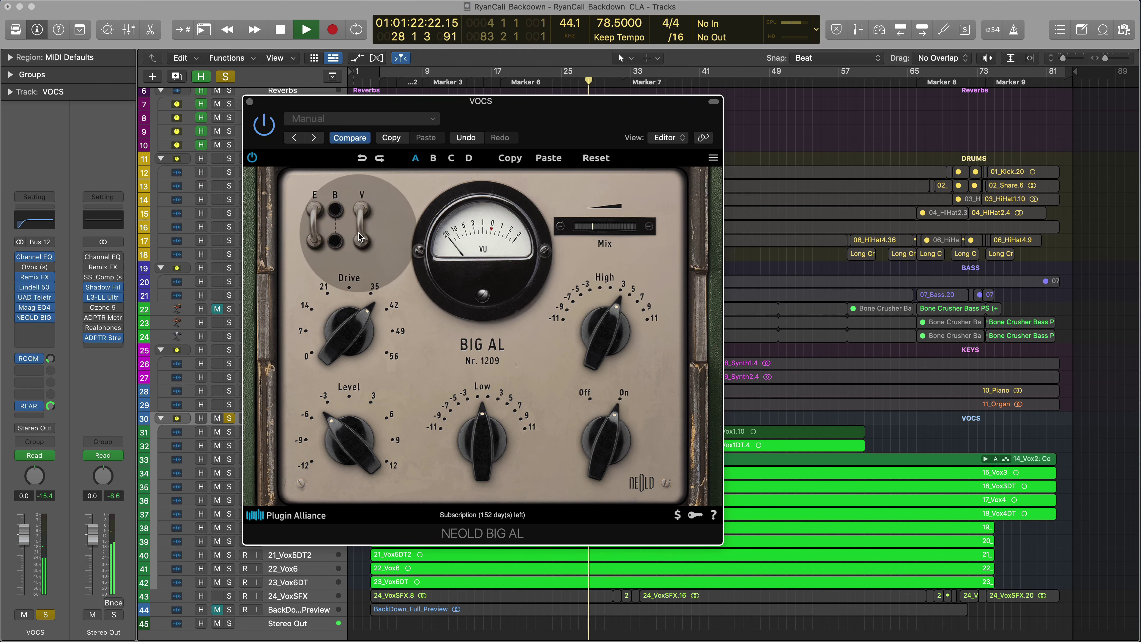
mouse_move(602, 355)
mouse_down()
mouse_move(624, 311)
mouse_move(596, 407)
mouse_move(599, 467)
mouse_move(601, 337)
mouse_up()
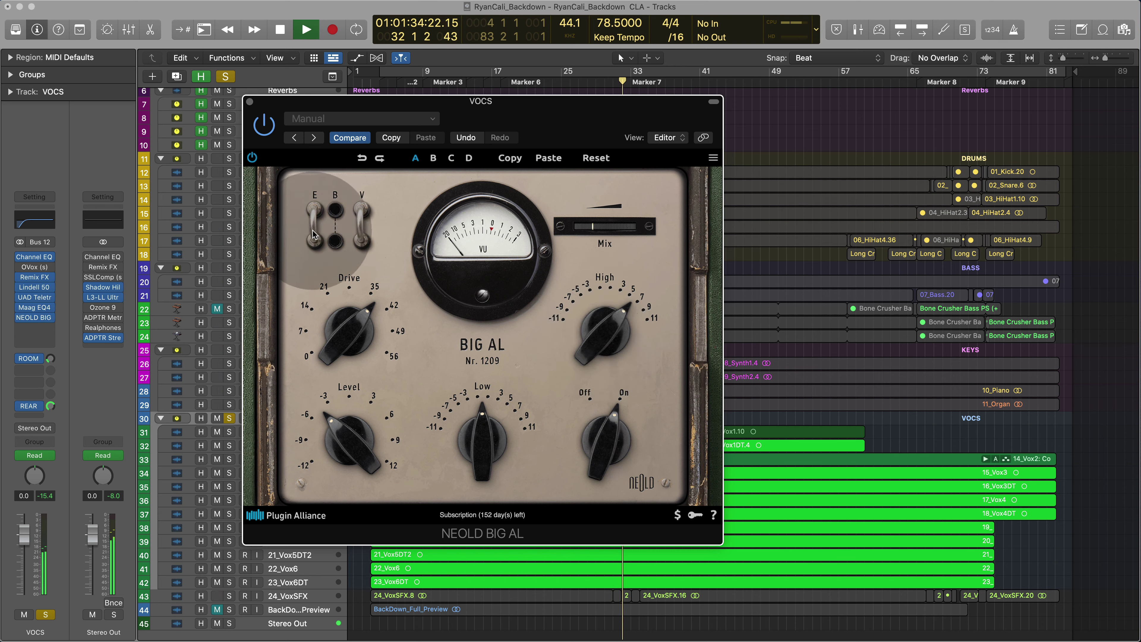
drag(346, 324, 362, 302)
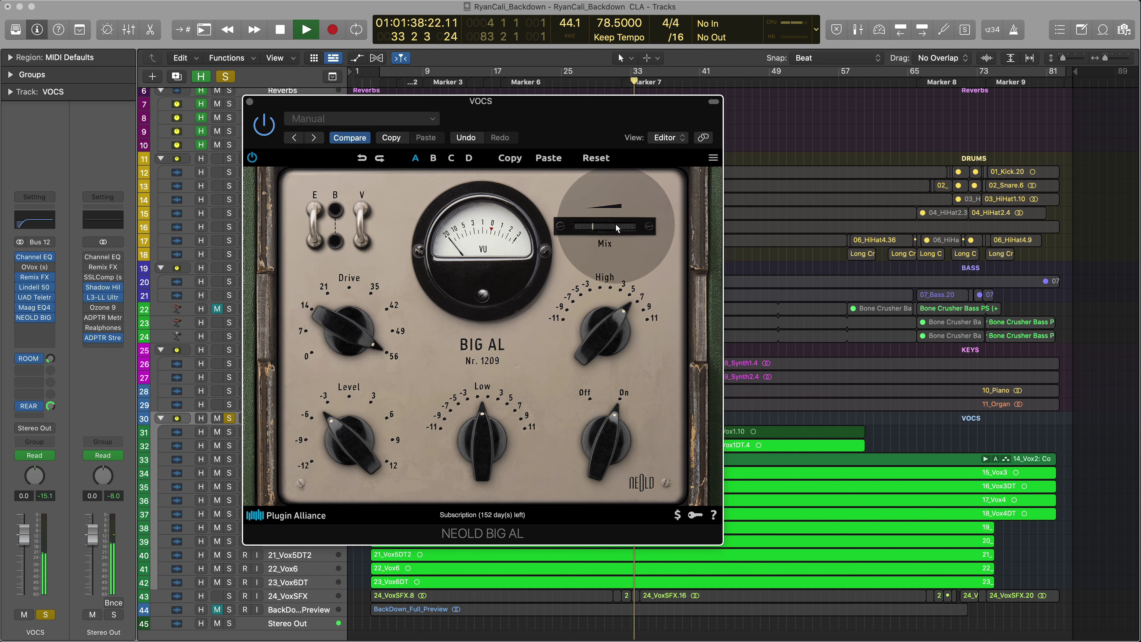
mouse_move(371, 337)
mouse_down()
mouse_move(336, 326)
mouse_move(338, 353)
mouse_move(350, 337)
mouse_up()
drag(625, 307, 610, 351)
drag(482, 438, 482, 486)
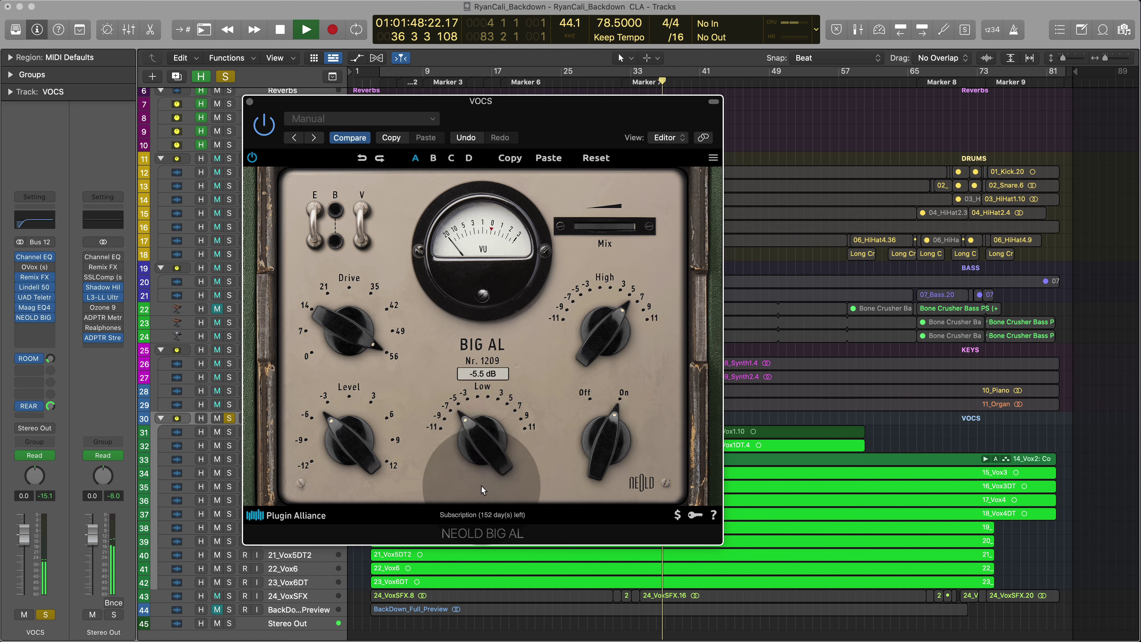
Compare BIG AL against bypass, then set mix to 23.3% and drive to 49.2 dB
click(349, 333)
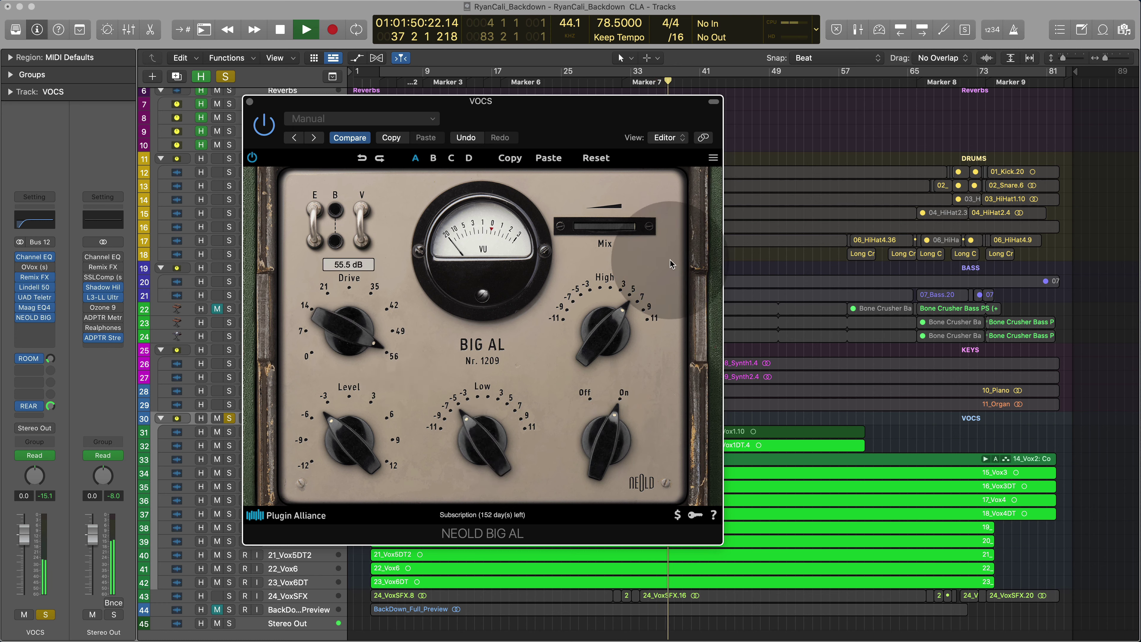
drag(633, 226, 504, 230)
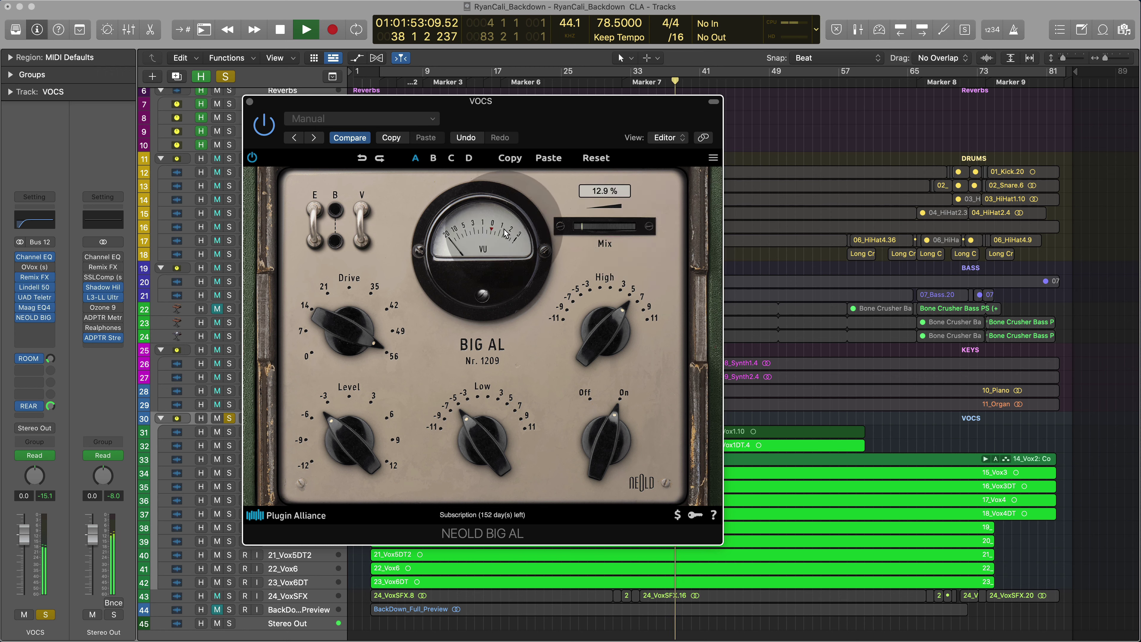
click(265, 131)
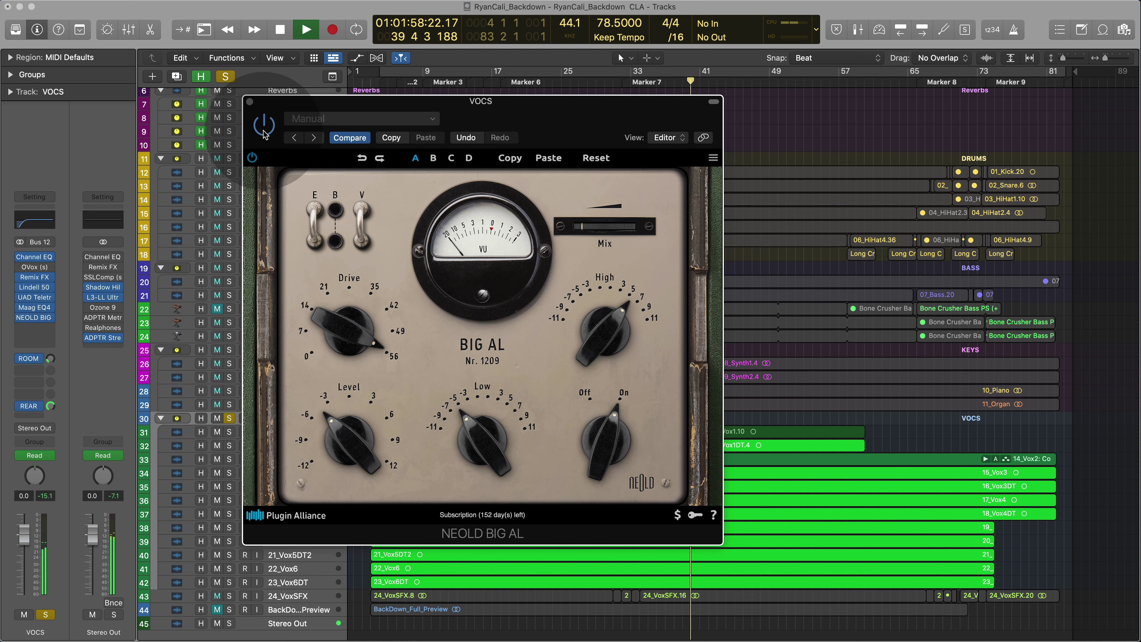
click(264, 131)
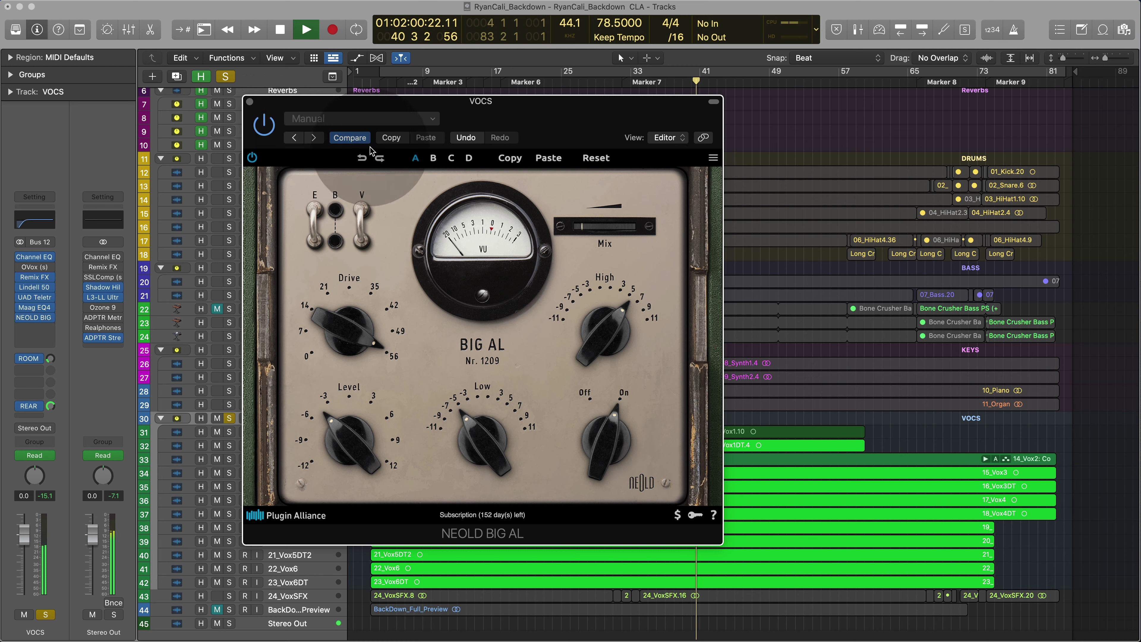
click(581, 226)
drag(582, 224, 601, 225)
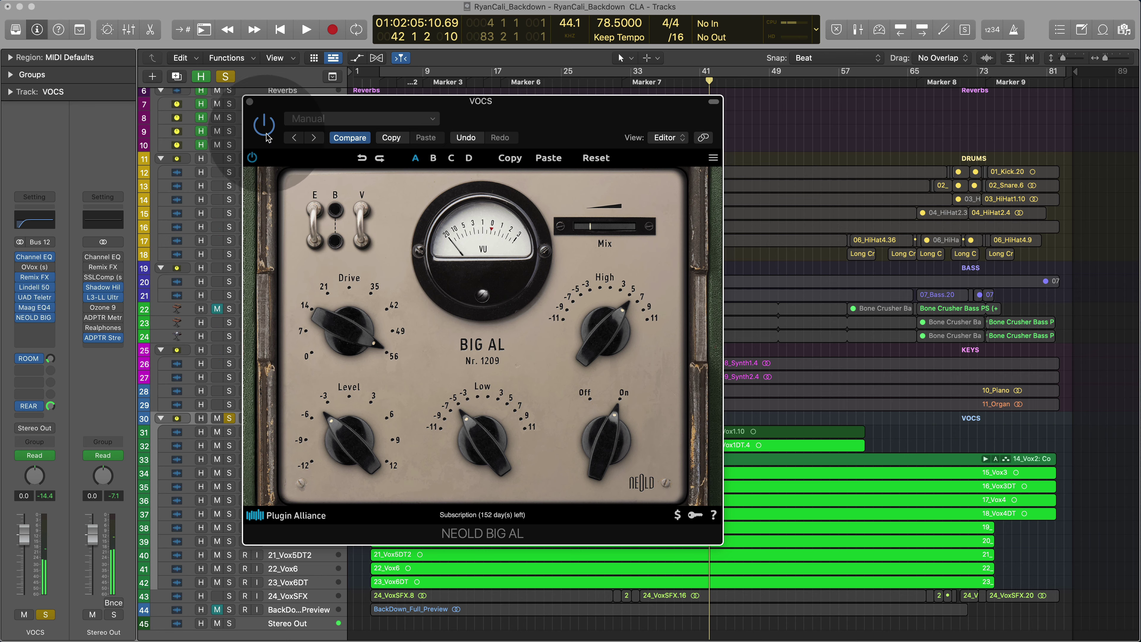
mouse_move(593, 140)
mouse_down()
mouse_move(700, 161)
mouse_move(1056, 157)
mouse_move(630, 94)
mouse_move(497, 109)
mouse_up()
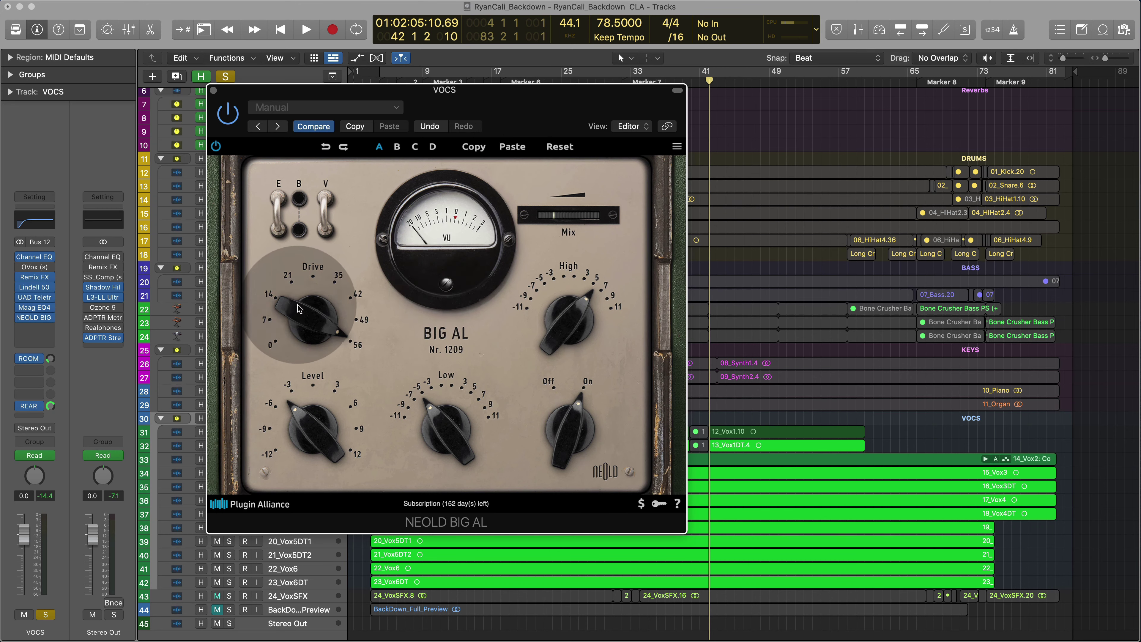
drag(298, 310, 297, 324)
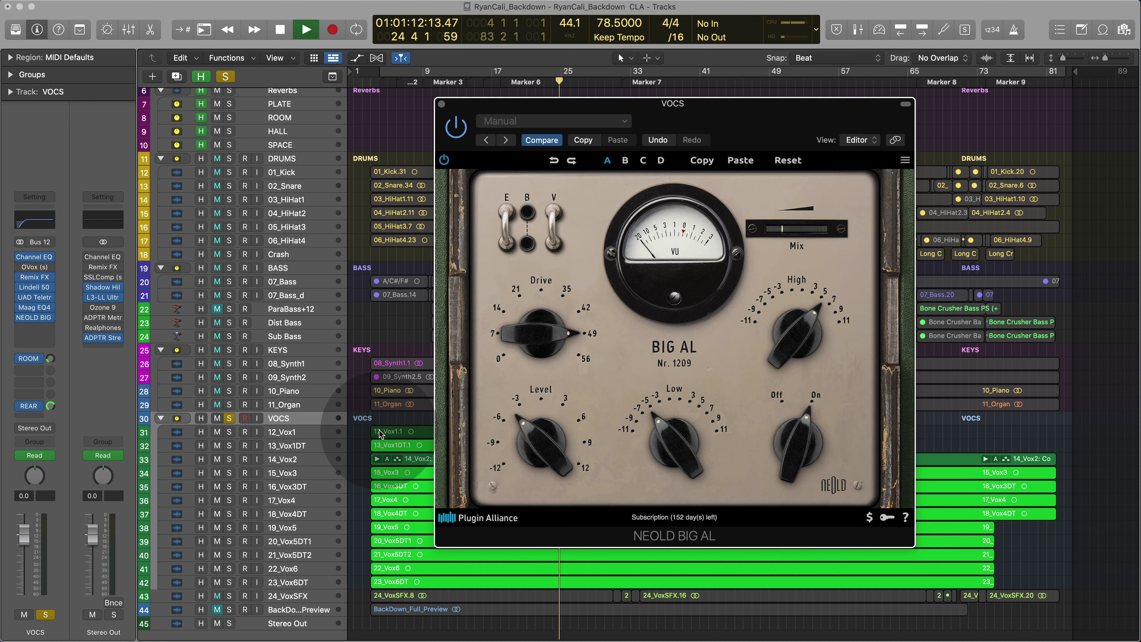
Set highs to 11 dB, turn off overdrive and voltage sag, mix ~66%, output near 0 dB
drag(778, 337, 780, 396)
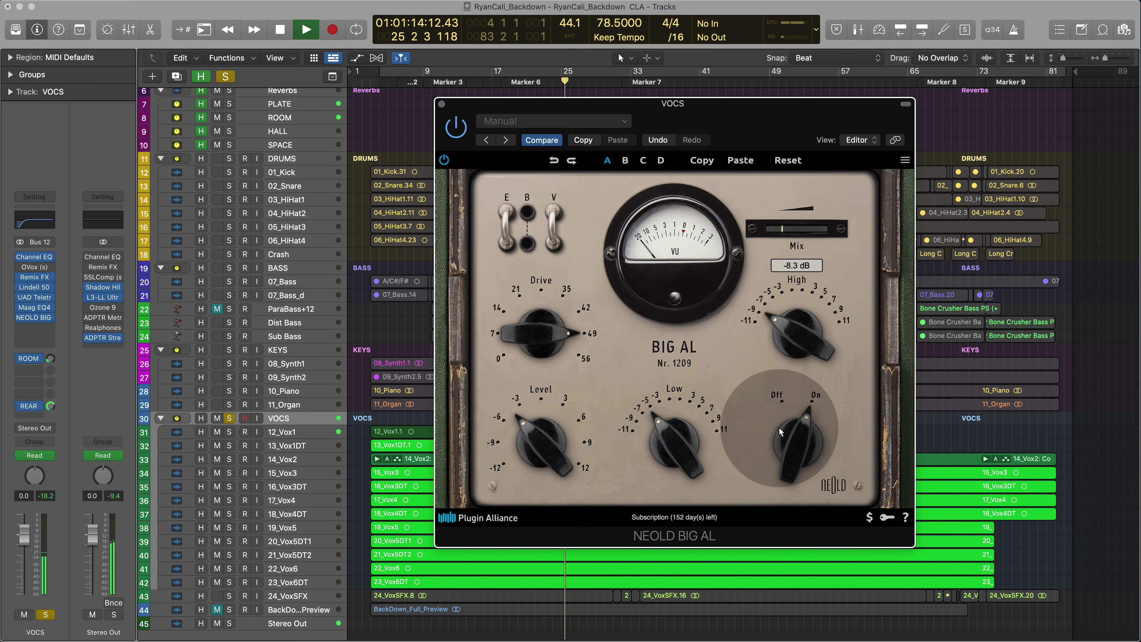
drag(796, 334, 809, 311)
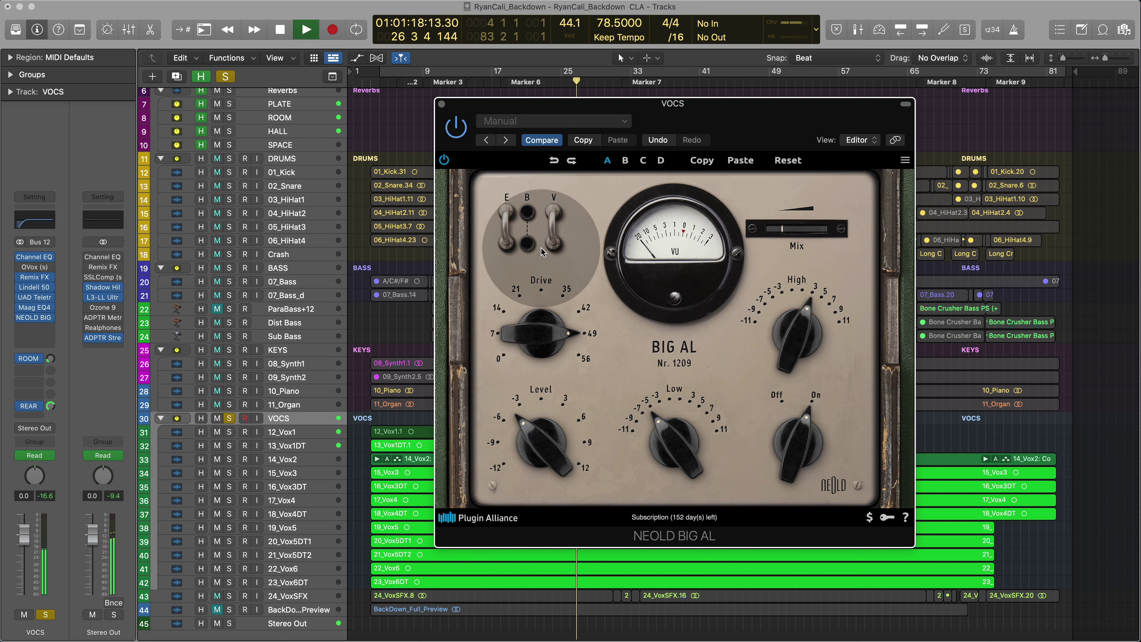
click(508, 227)
click(554, 227)
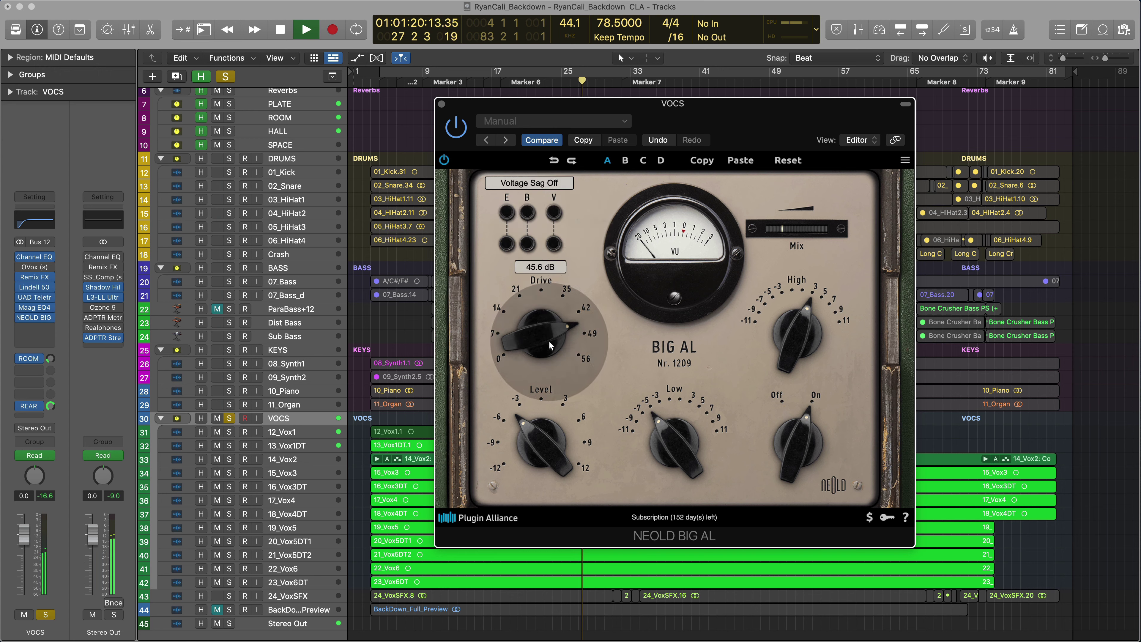
mouse_move(782, 230)
mouse_down()
mouse_move(887, 231)
mouse_move(804, 227)
mouse_move(768, 240)
mouse_move(789, 233)
mouse_up()
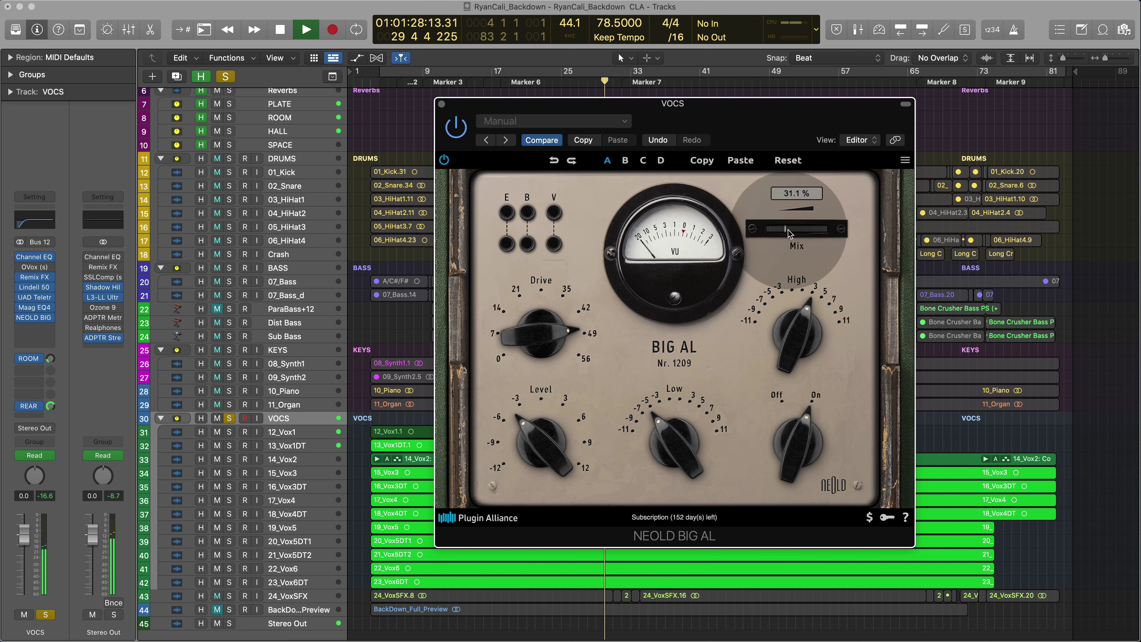
mouse_move(552, 449)
mouse_down()
mouse_move(572, 400)
mouse_move(558, 432)
mouse_up()
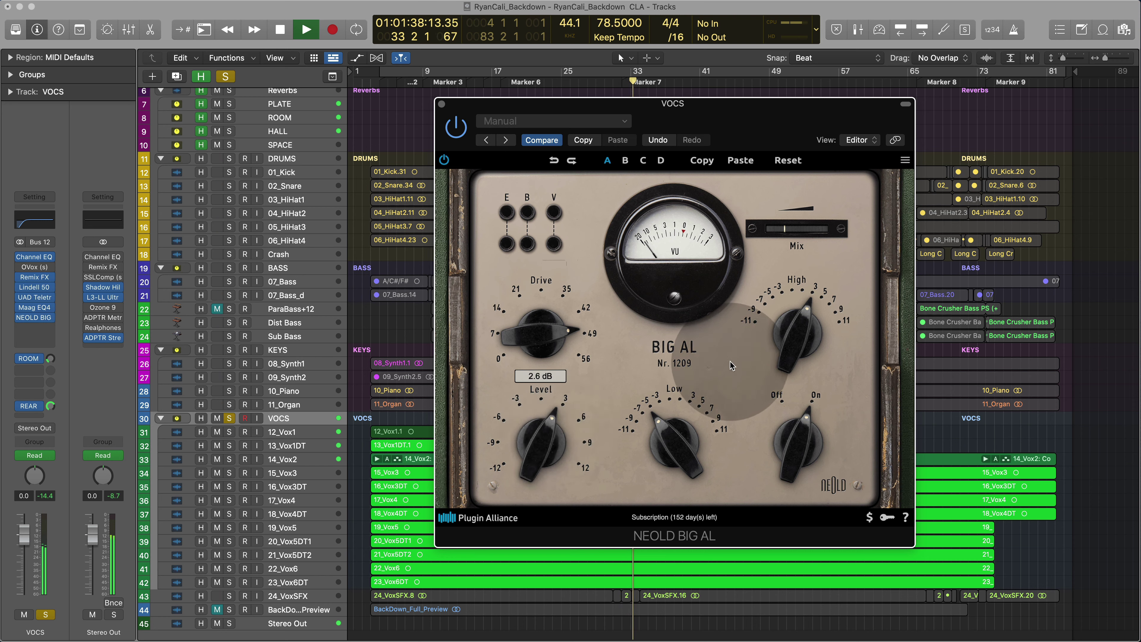
Raise the VOCS BIG AL drive to 56 with mix about 76% and highs near +5
drag(789, 339, 790, 368)
drag(787, 230, 842, 232)
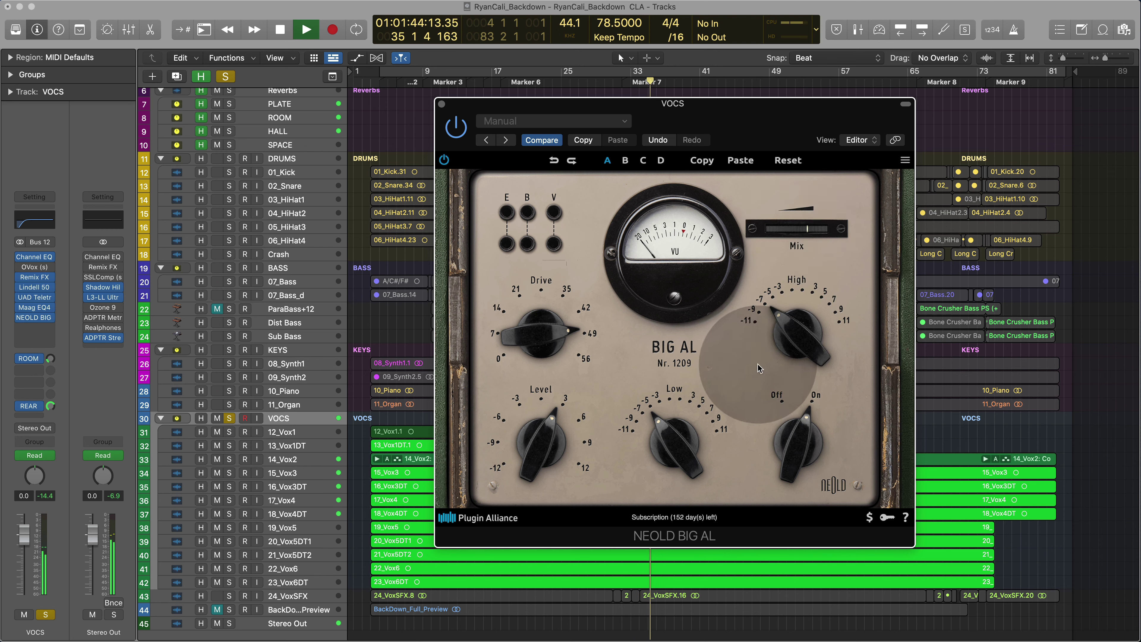
drag(541, 329, 550, 315)
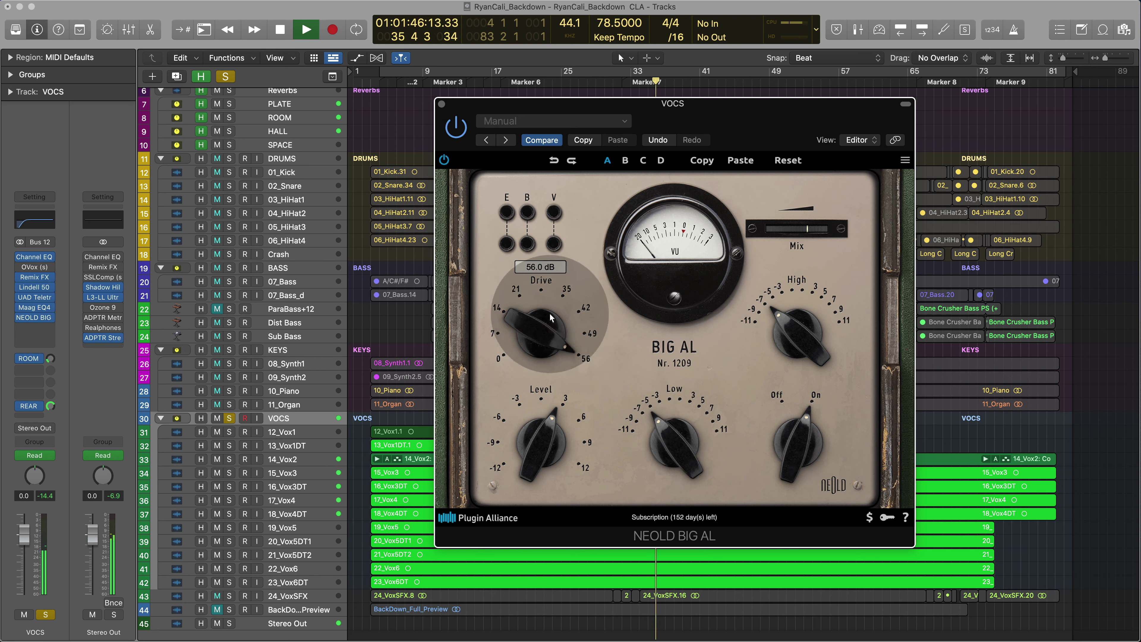
drag(799, 318, 817, 229)
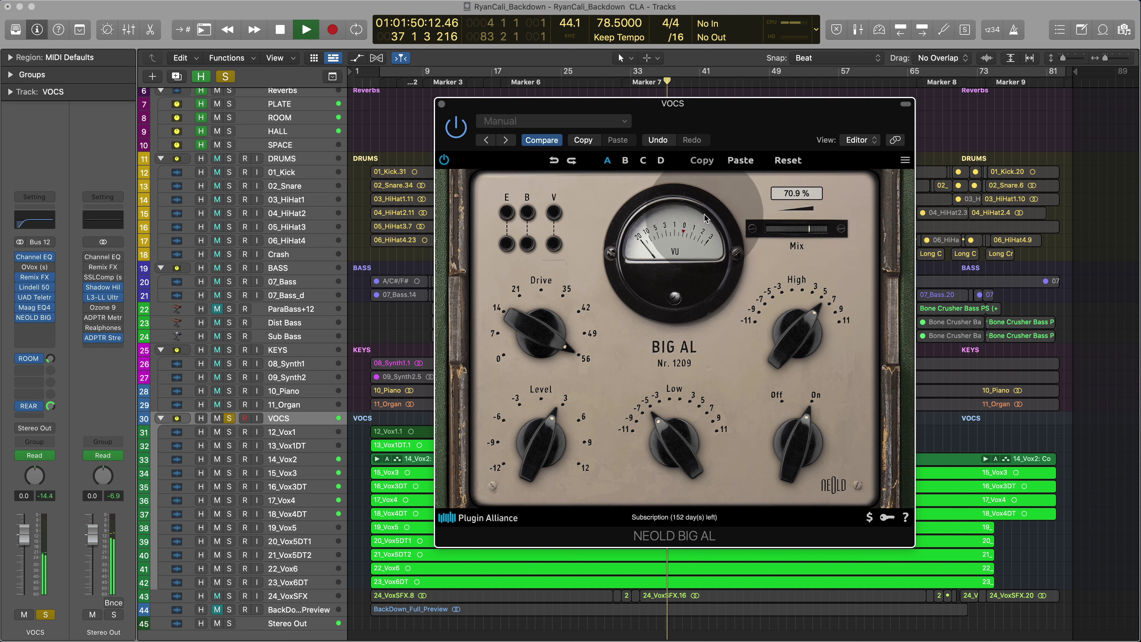
Switch on Emphasis instead of bass compensation, then lower the mix and trim the highs
click(528, 214)
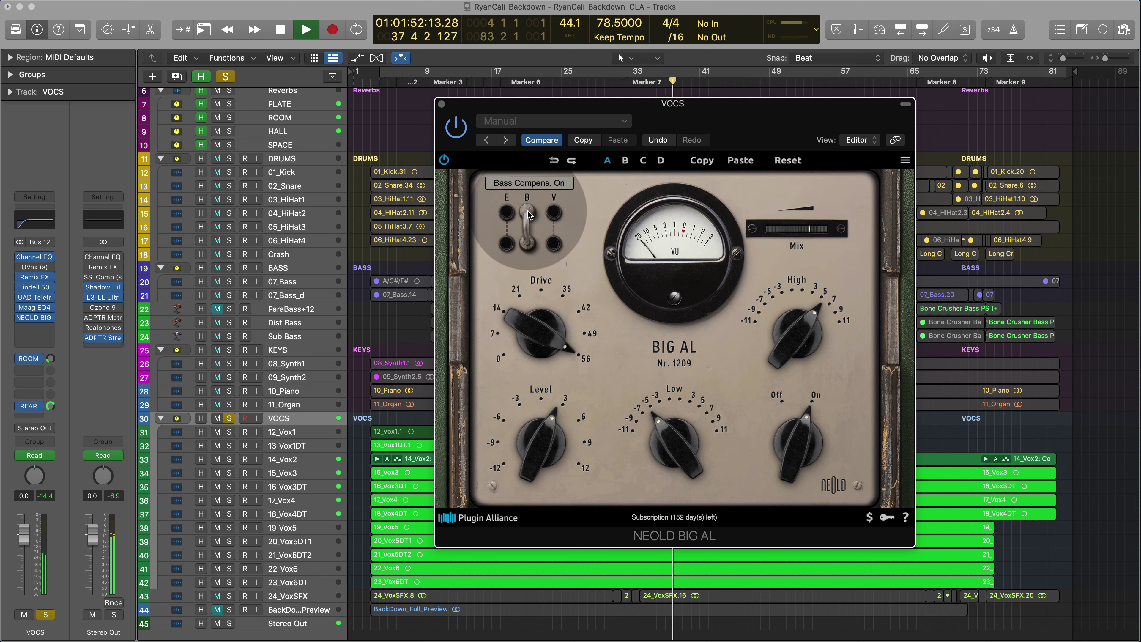
click(506, 213)
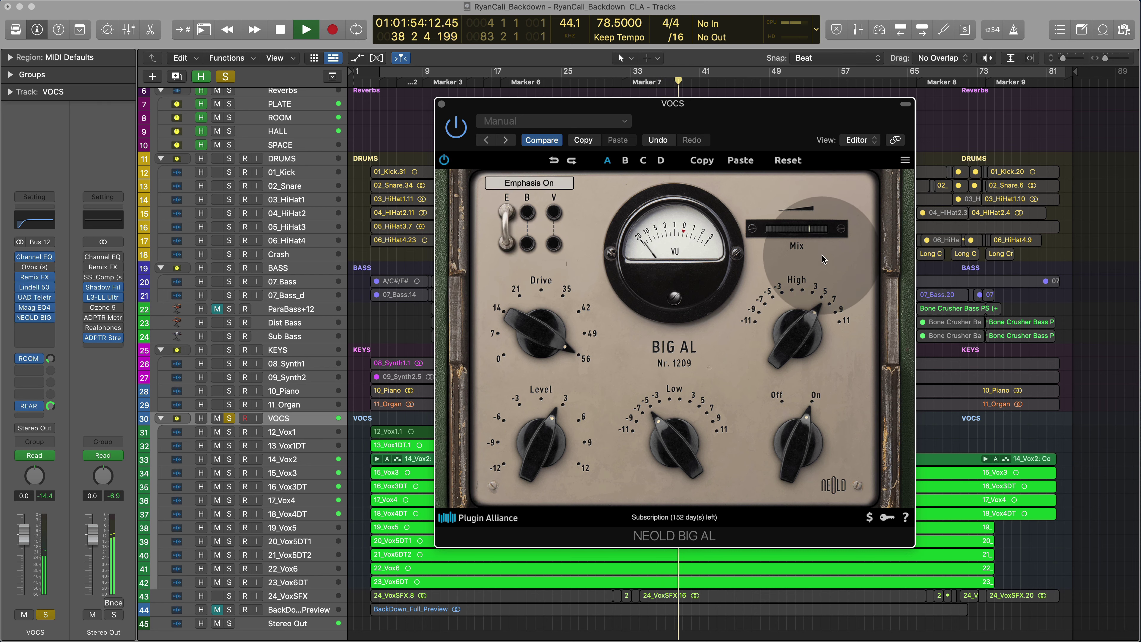
drag(799, 230, 762, 233)
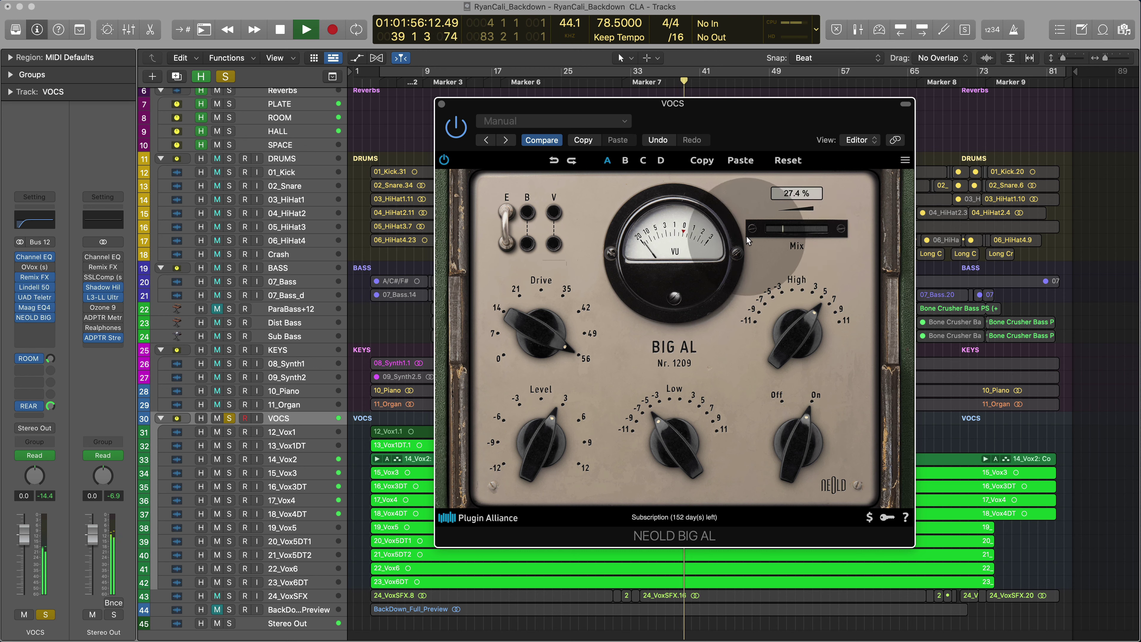
drag(824, 324, 817, 368)
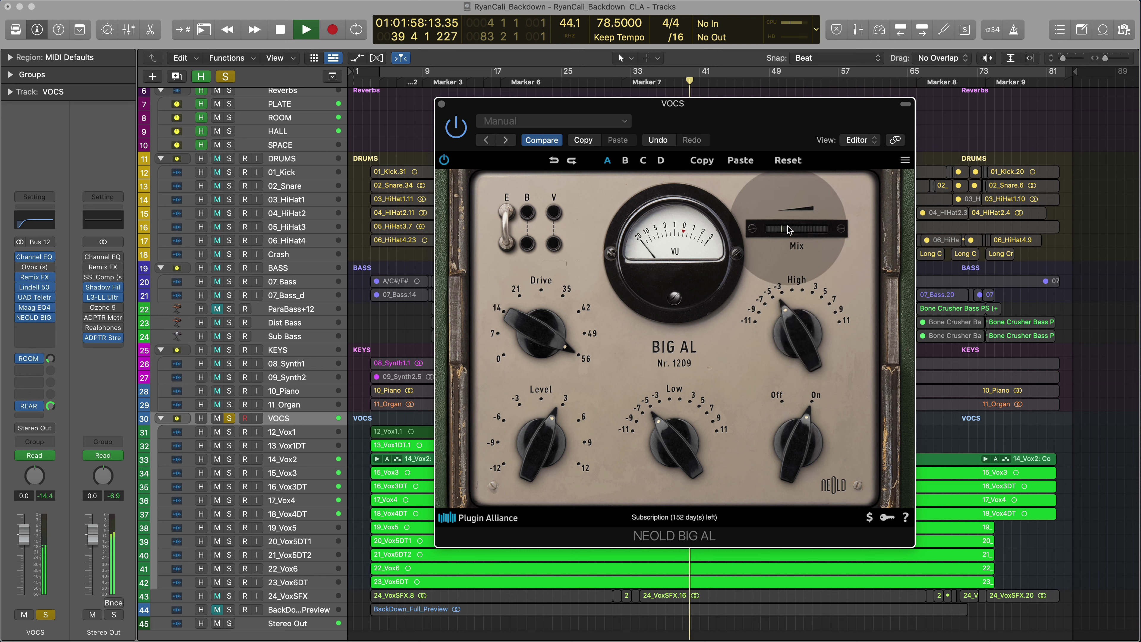
drag(788, 230, 762, 240)
mouse_move(803, 318)
mouse_down()
mouse_move(819, 291)
mouse_move(799, 304)
mouse_up()
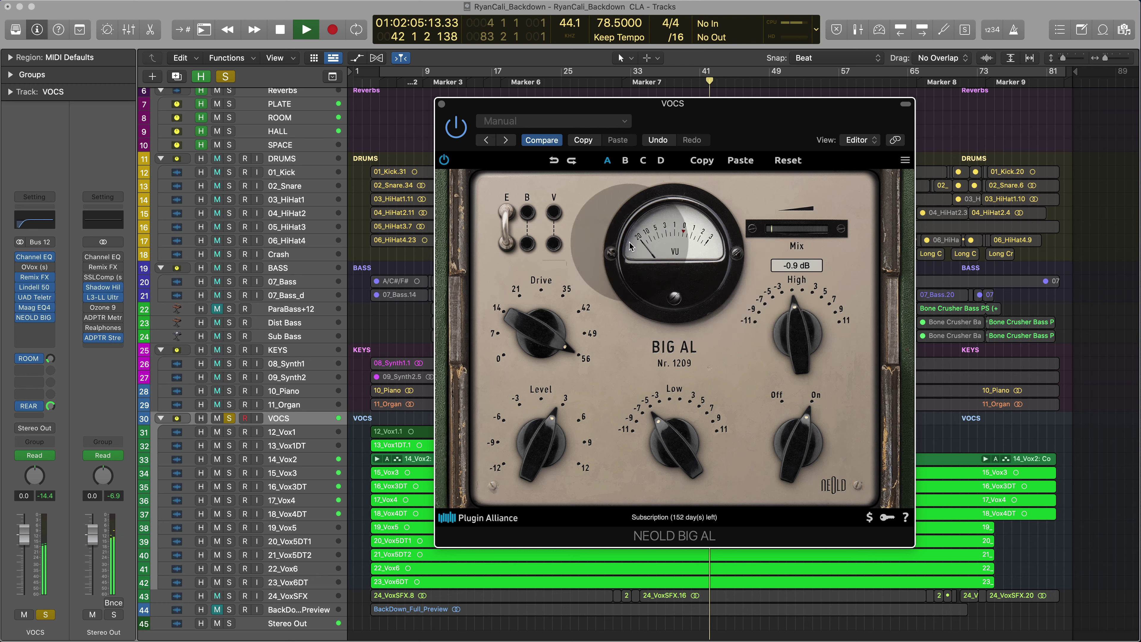
Compare against bypass, then set drive to 44 dB, mix to 84% and highs to 5.6 dB
click(454, 132)
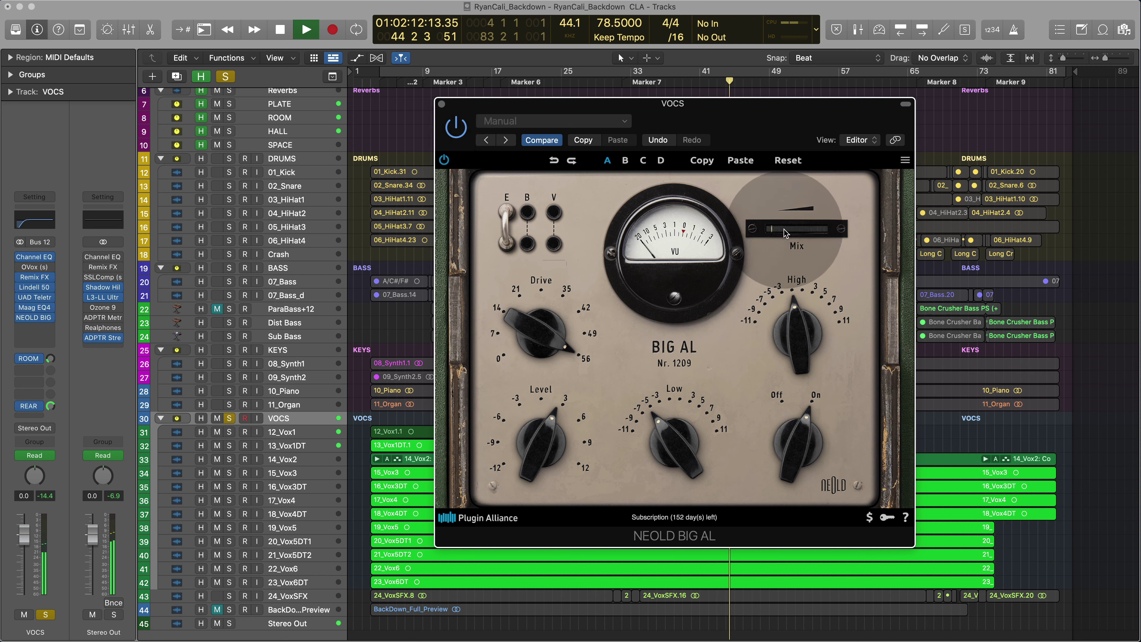
drag(539, 327, 530, 351)
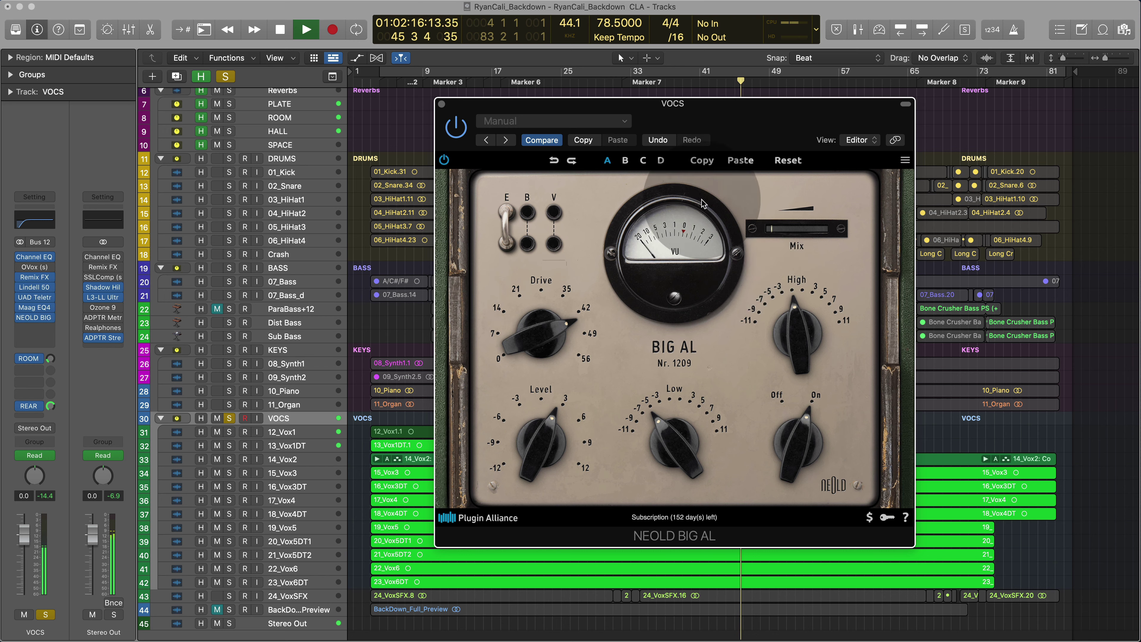
drag(780, 233, 904, 239)
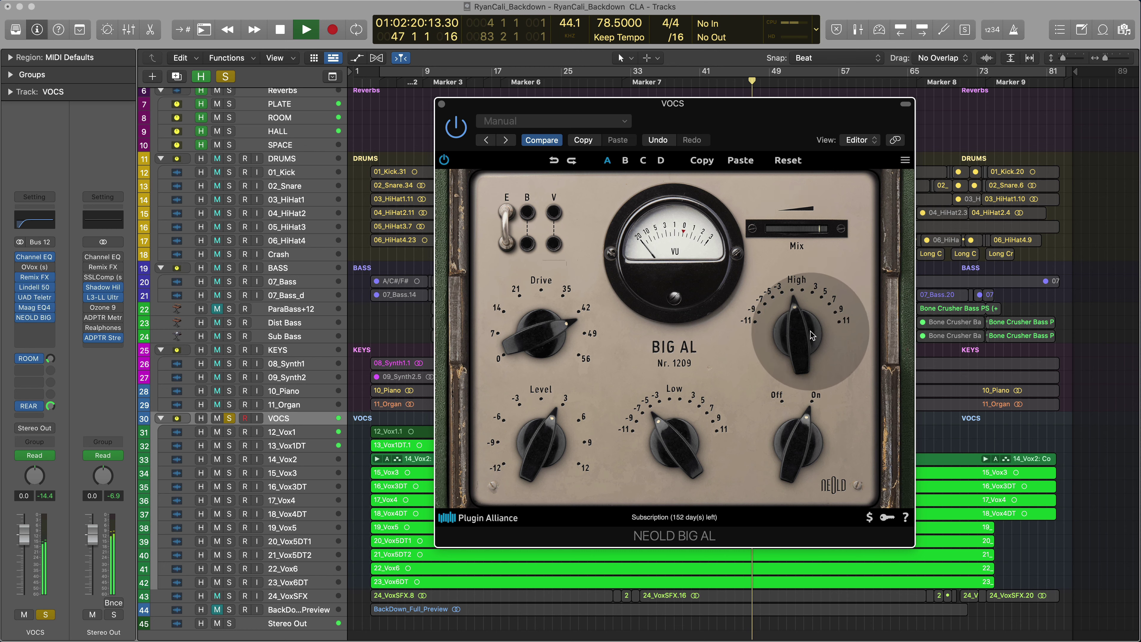
drag(795, 308, 780, 332)
Restart playback around bar 25, readjust the highs, and A/B the plugin against bypass
key(space)
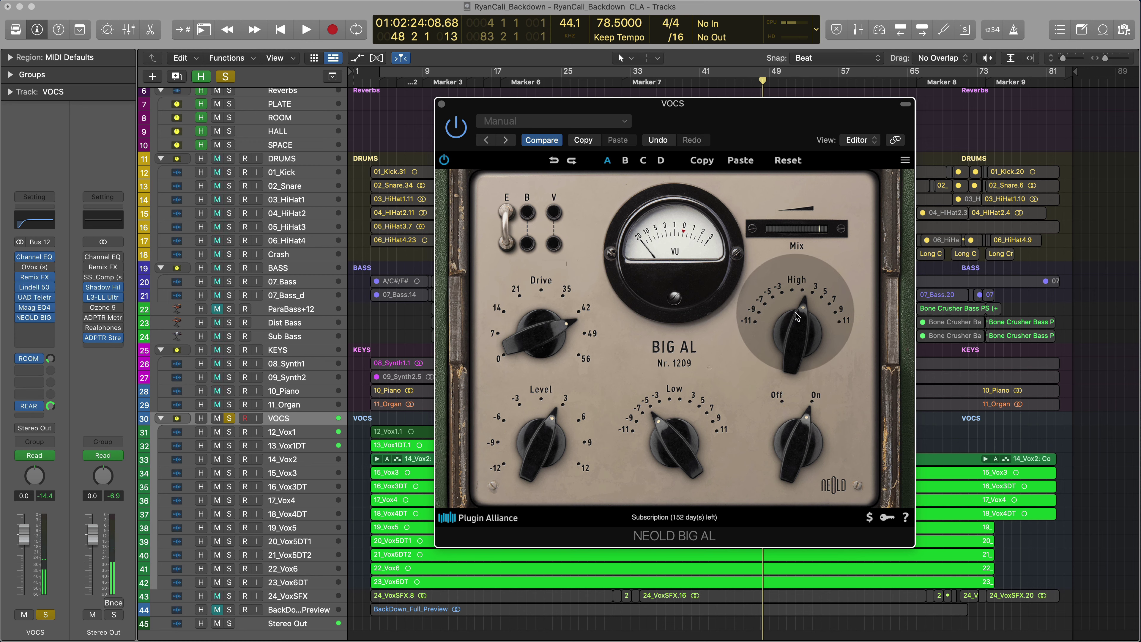
key(space)
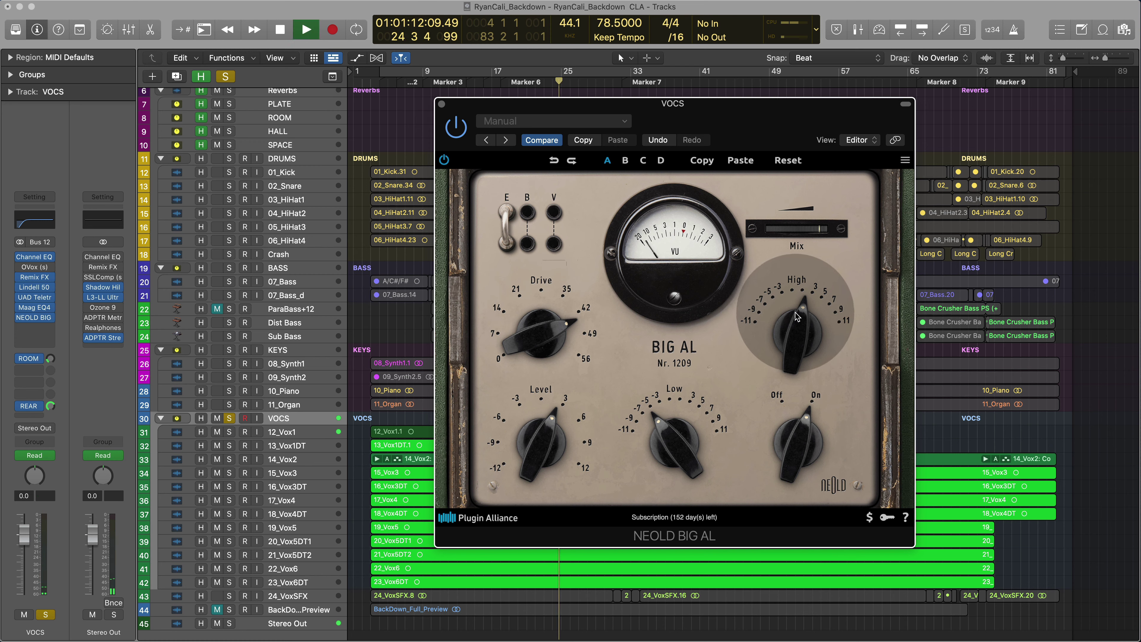
mouse_move(797, 317)
mouse_down()
mouse_move(813, 297)
mouse_move(796, 396)
mouse_move(796, 304)
mouse_up()
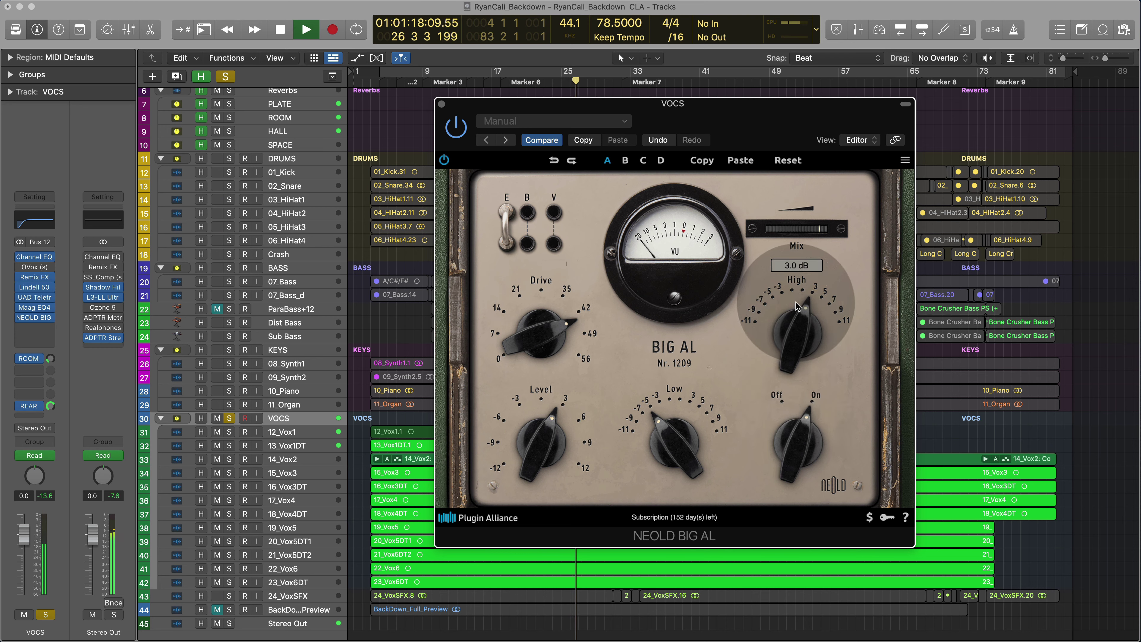
click(463, 130)
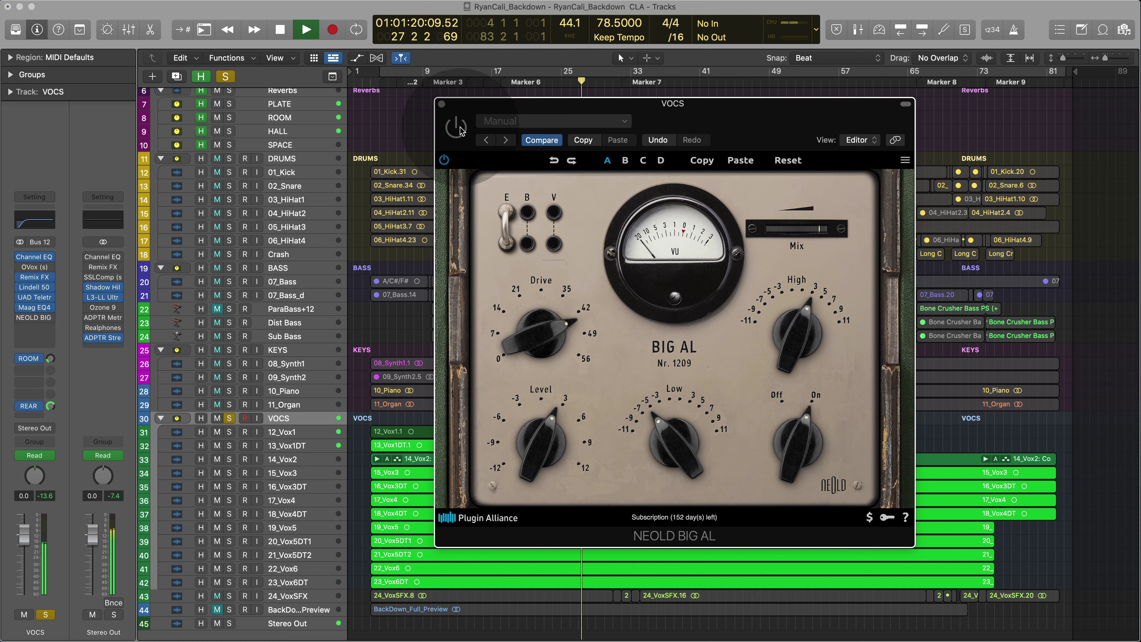
click(461, 130)
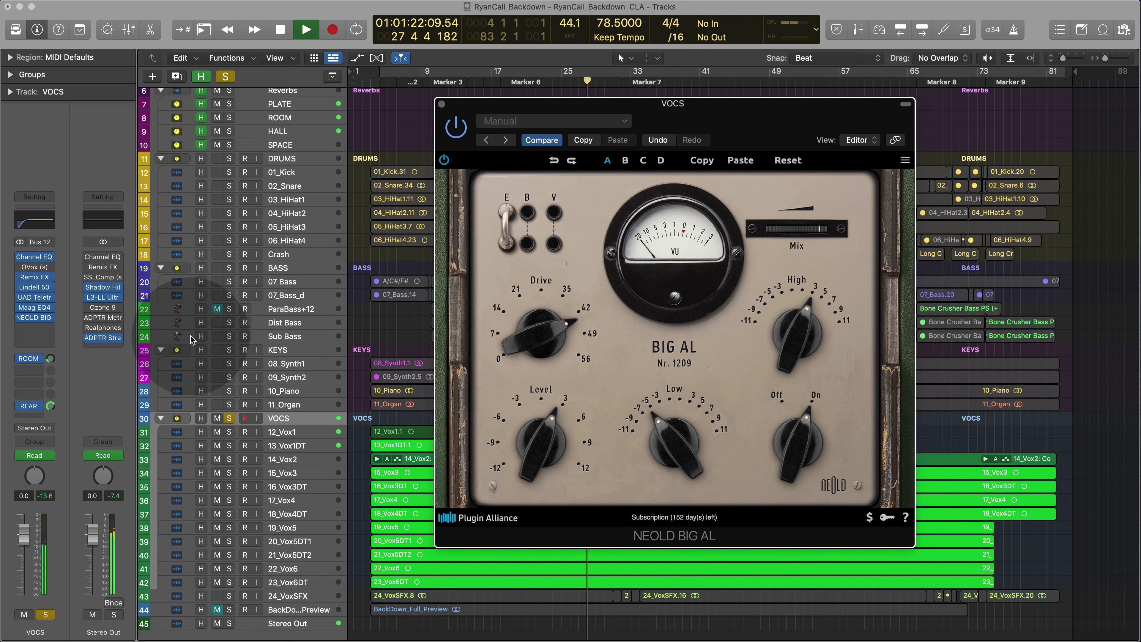
Clear the VOCS solo, set mix to 41% and output to -1.9 dB, and A/B in the full mix
click(227, 78)
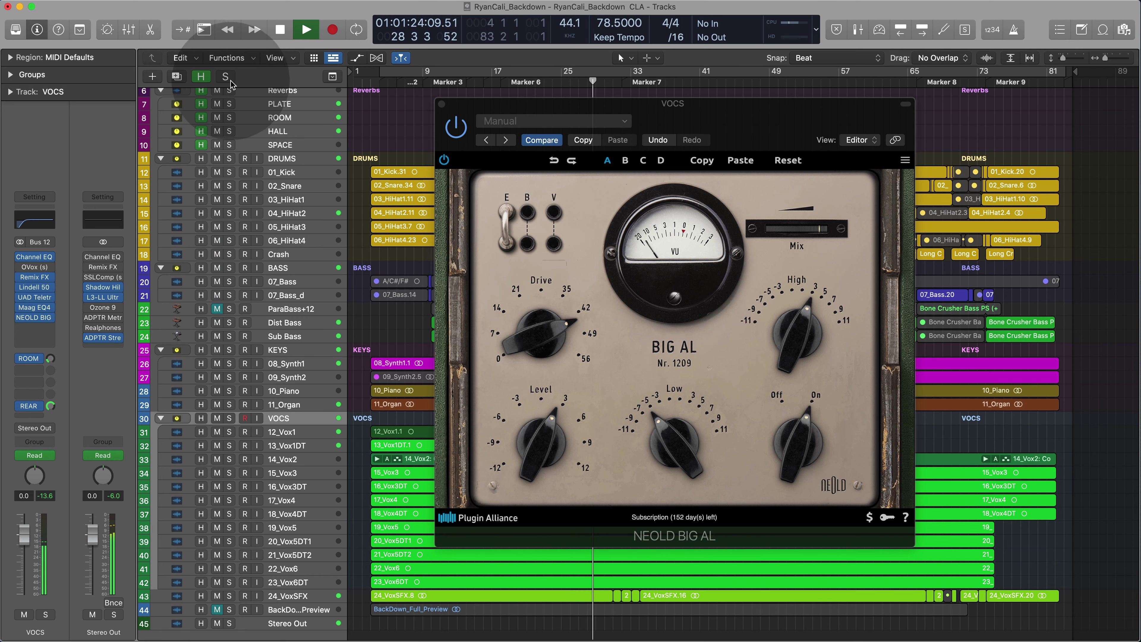
click(815, 337)
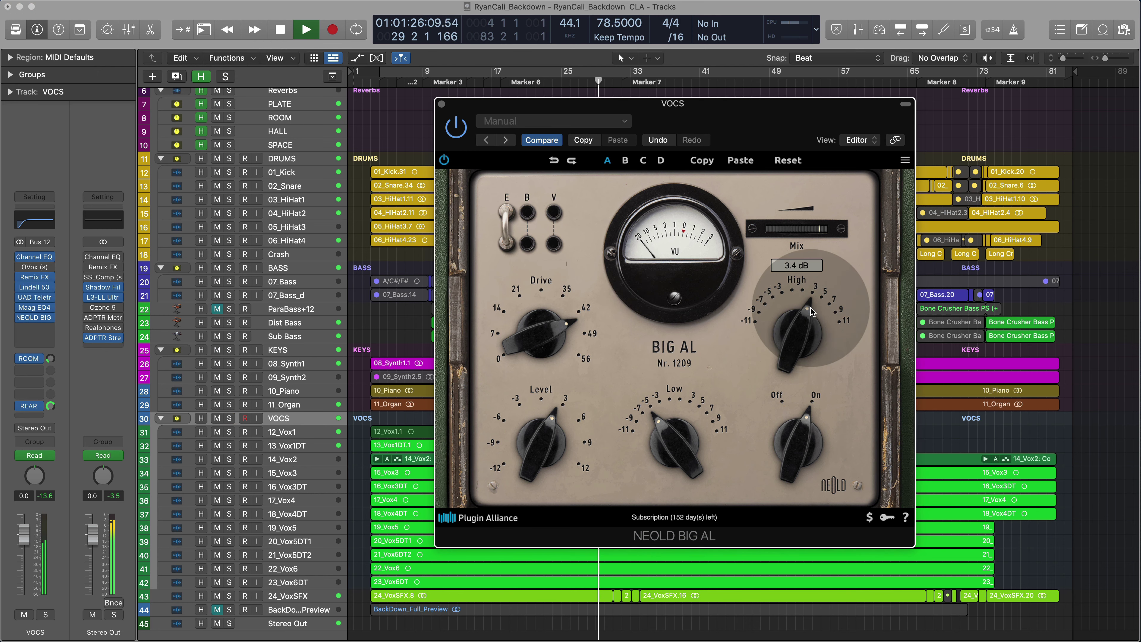
drag(808, 230, 745, 239)
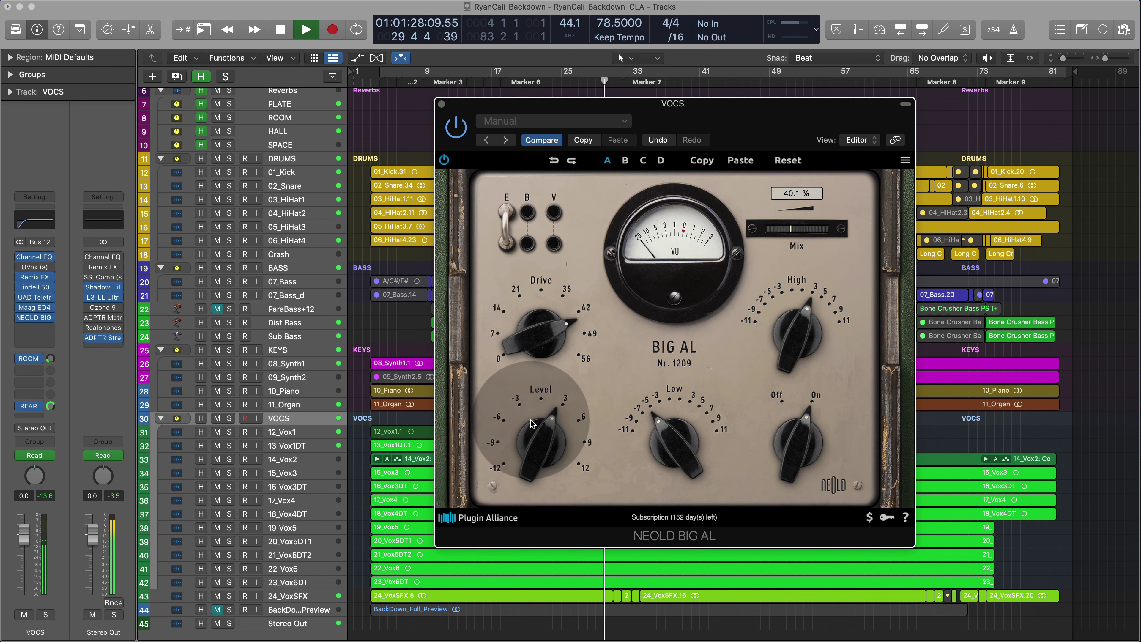
drag(545, 438, 538, 455)
click(457, 128)
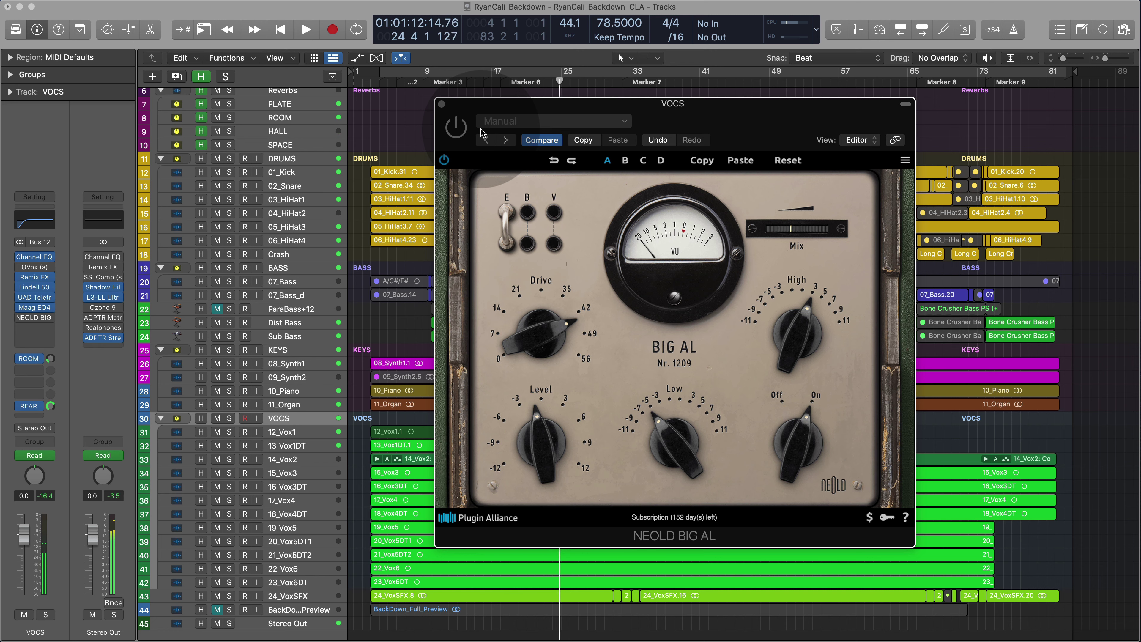
click(466, 136)
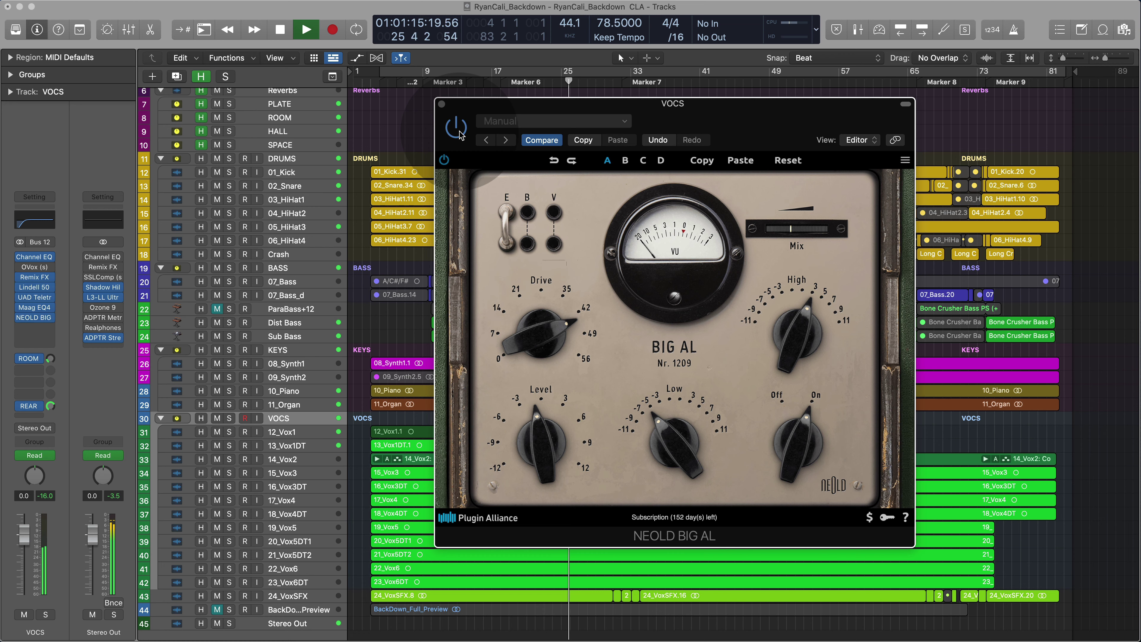
Retune with drive 49.6 dB, highs -2.5 dB, slight low lift, lower mix, and move the window right
mouse_move(799, 348)
mouse_down()
mouse_move(807, 320)
mouse_move(799, 334)
mouse_up()
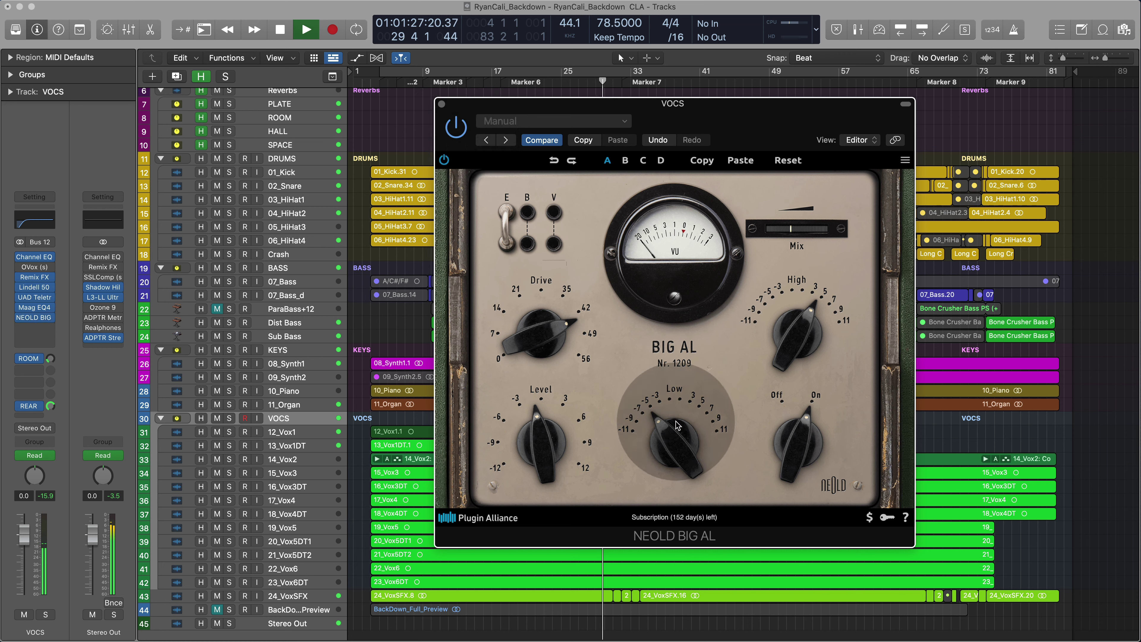
drag(669, 433, 670, 430)
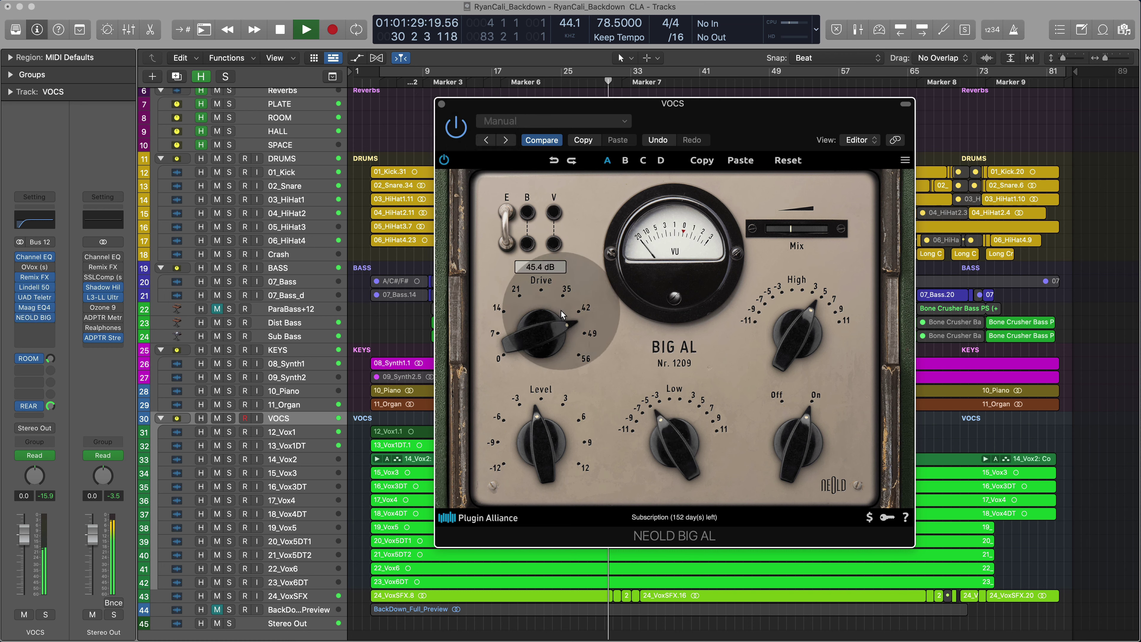
drag(560, 311, 555, 305)
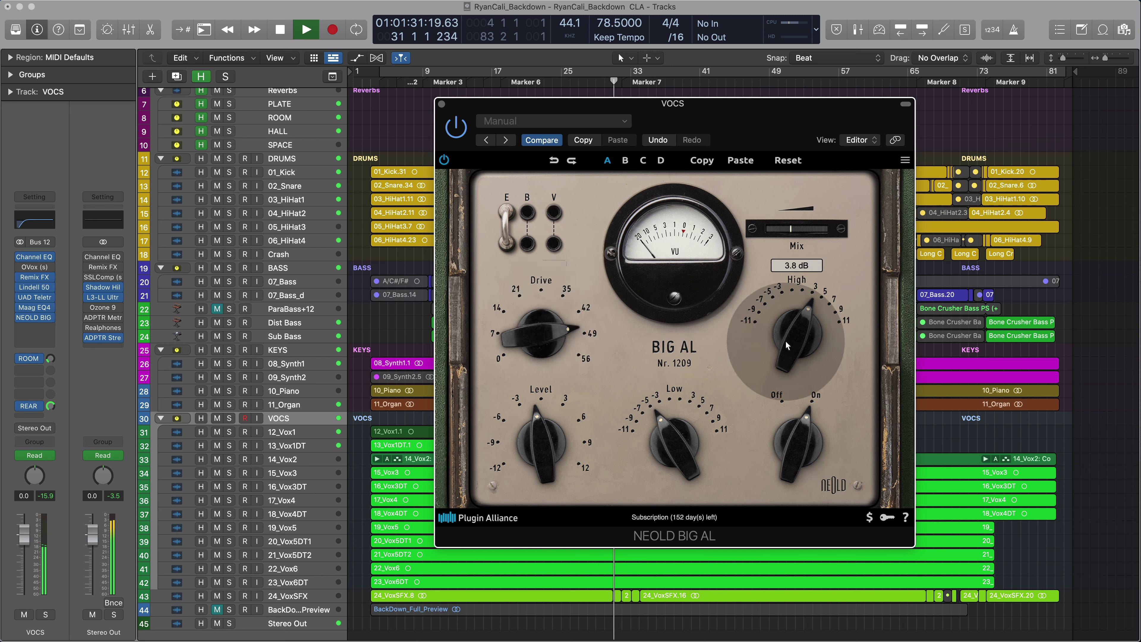
drag(785, 340, 787, 379)
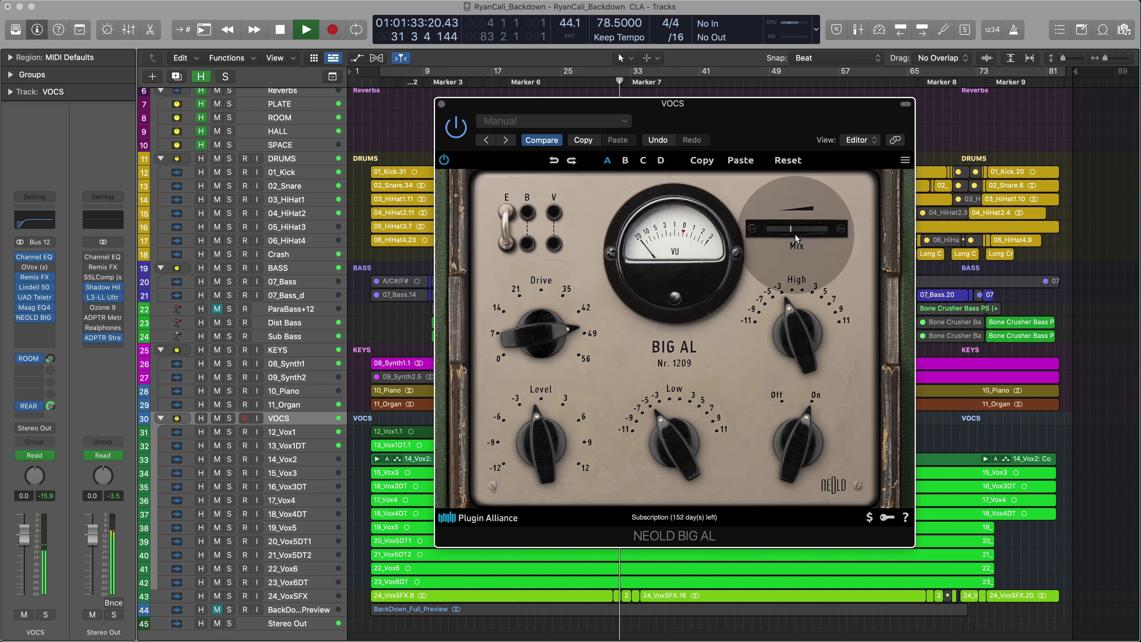
mouse_move(794, 234)
mouse_down()
mouse_move(765, 238)
mouse_move(931, 230)
mouse_move(784, 246)
mouse_up()
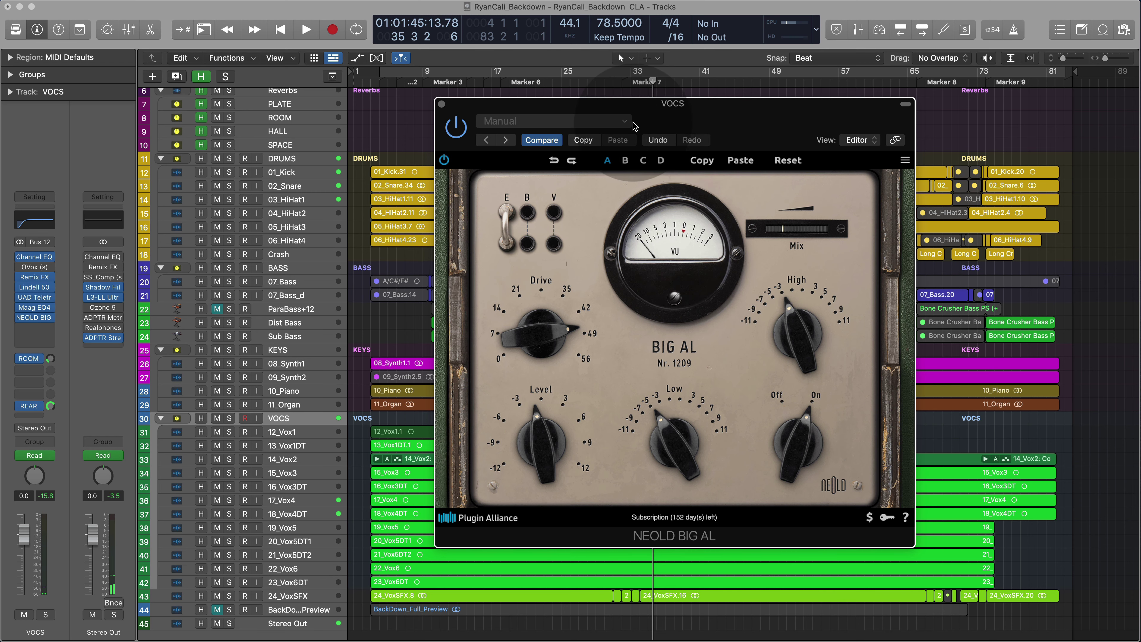
drag(681, 119, 731, 152)
drag(615, 150, 849, 156)
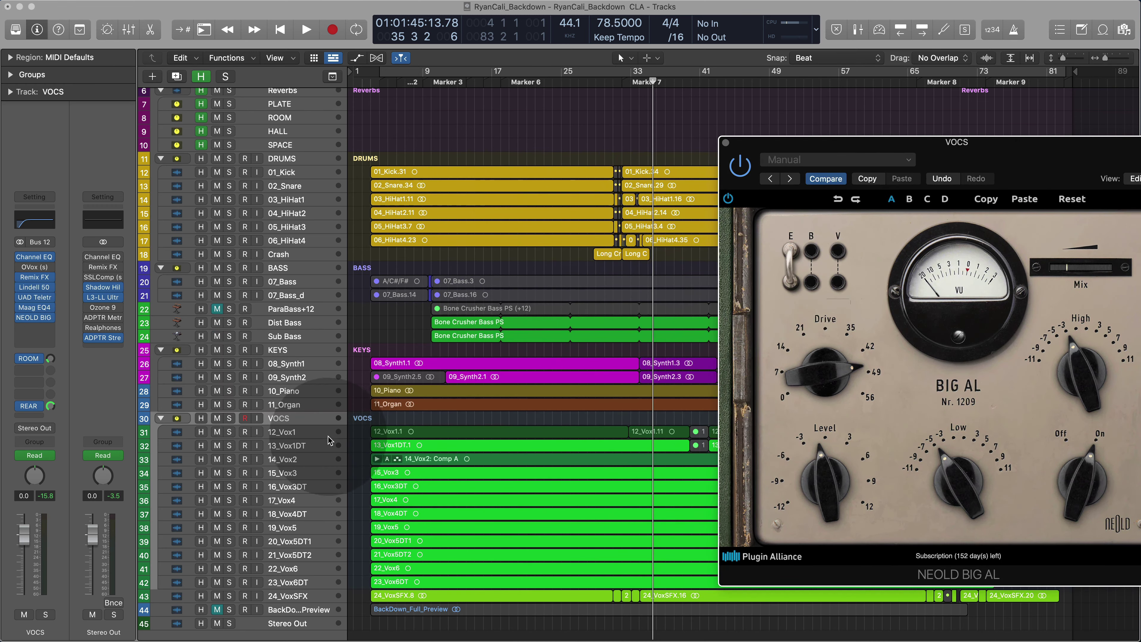
Bring the VOCS BIG AL back into view, bypass it for comparison, and solo the BASS bus
drag(979, 156, 629, 137)
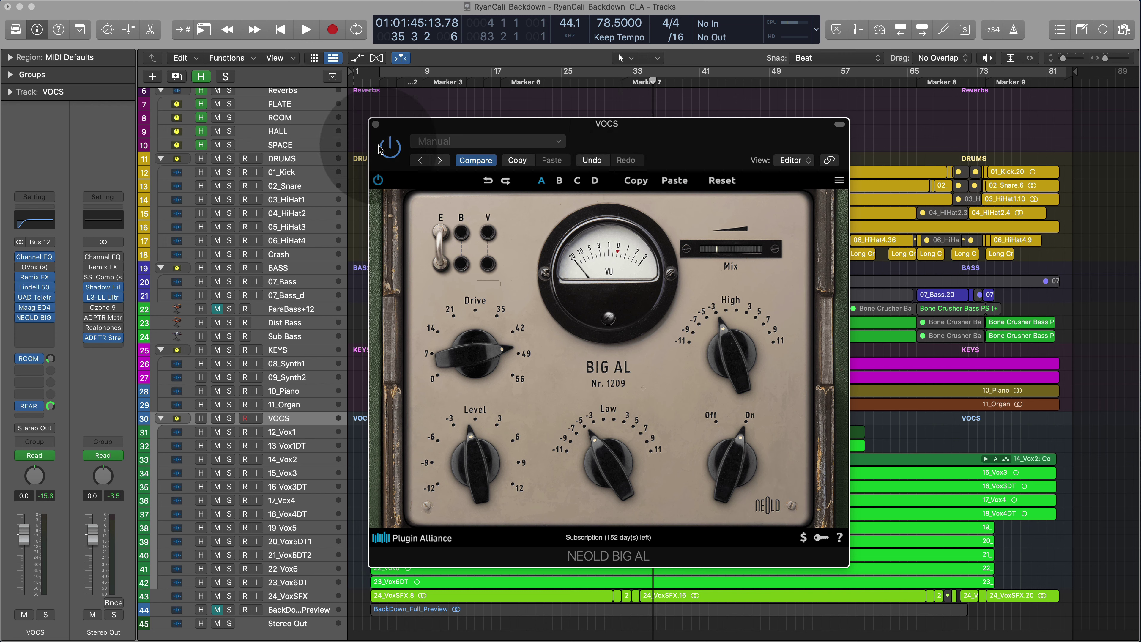
click(387, 150)
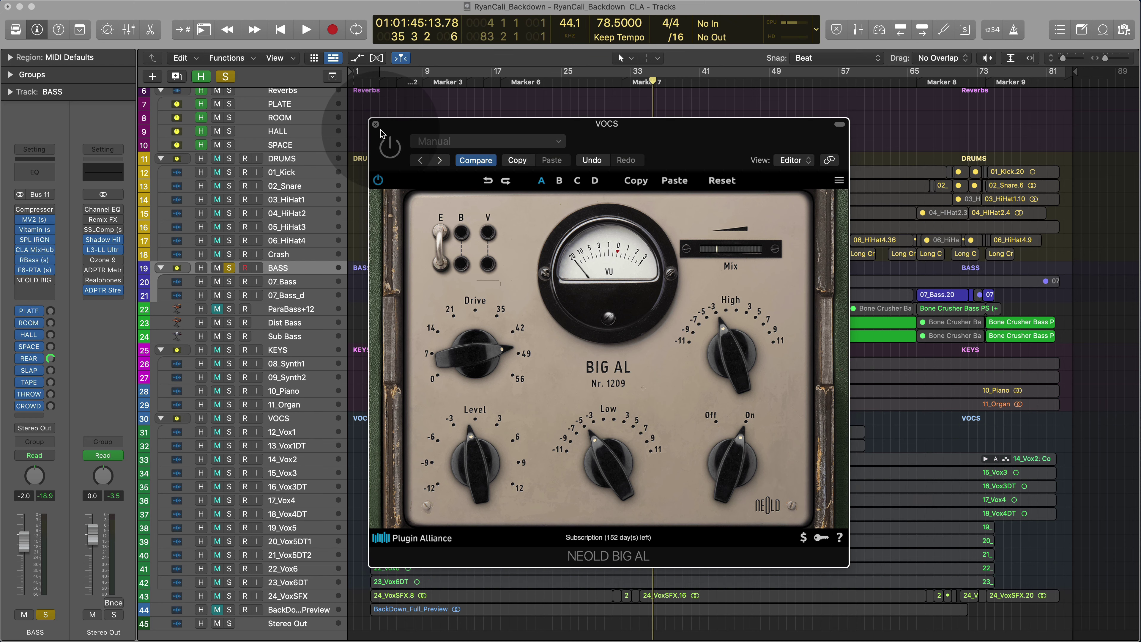
click(377, 125)
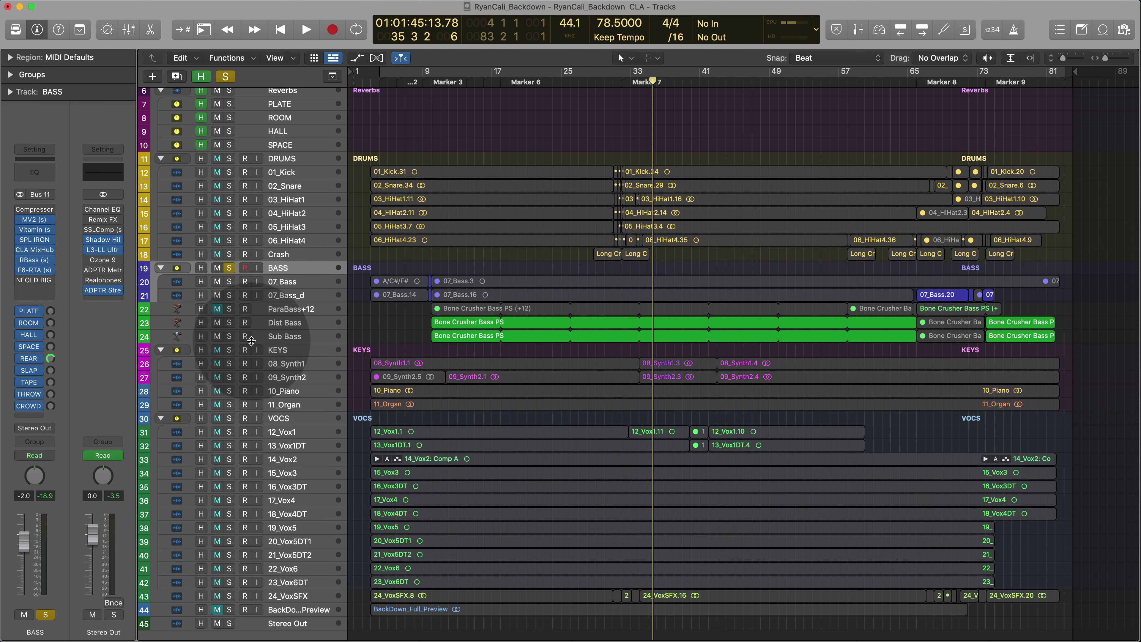
Unsolo BASS and audition Sub Bass and Dist Bass with solo and mute toggles during playback
click(230, 268)
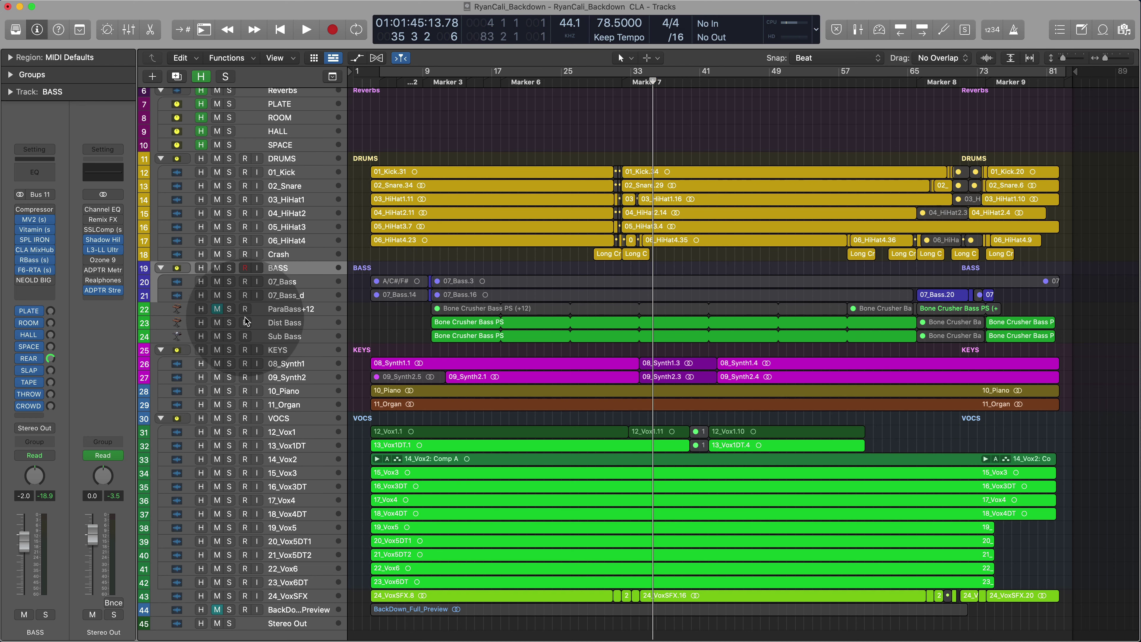
click(229, 336)
key(space)
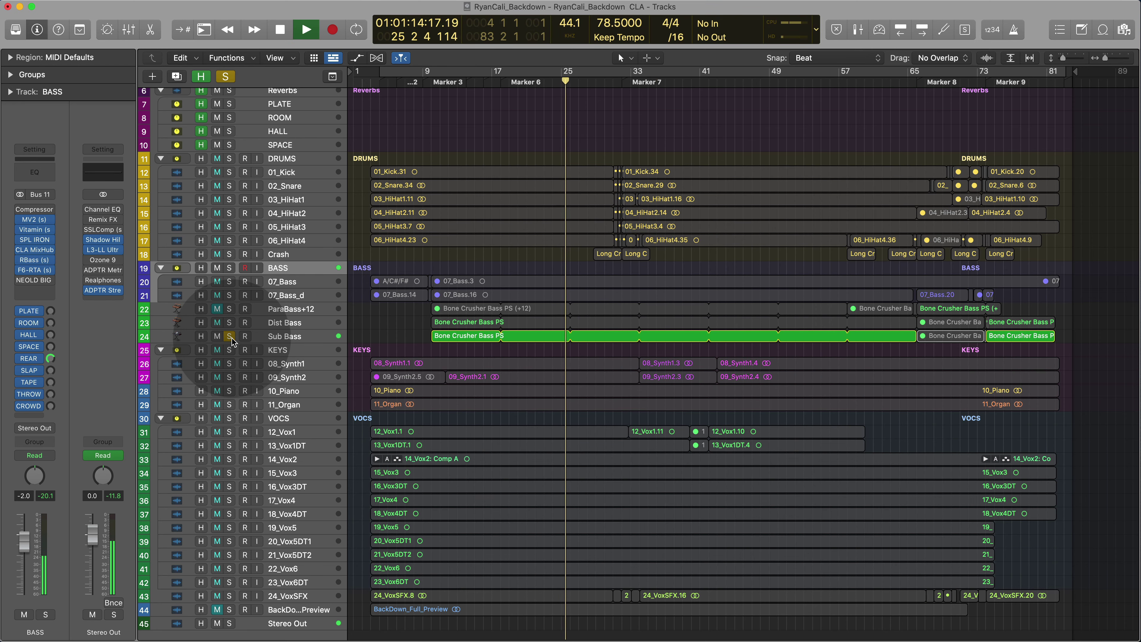
click(229, 322)
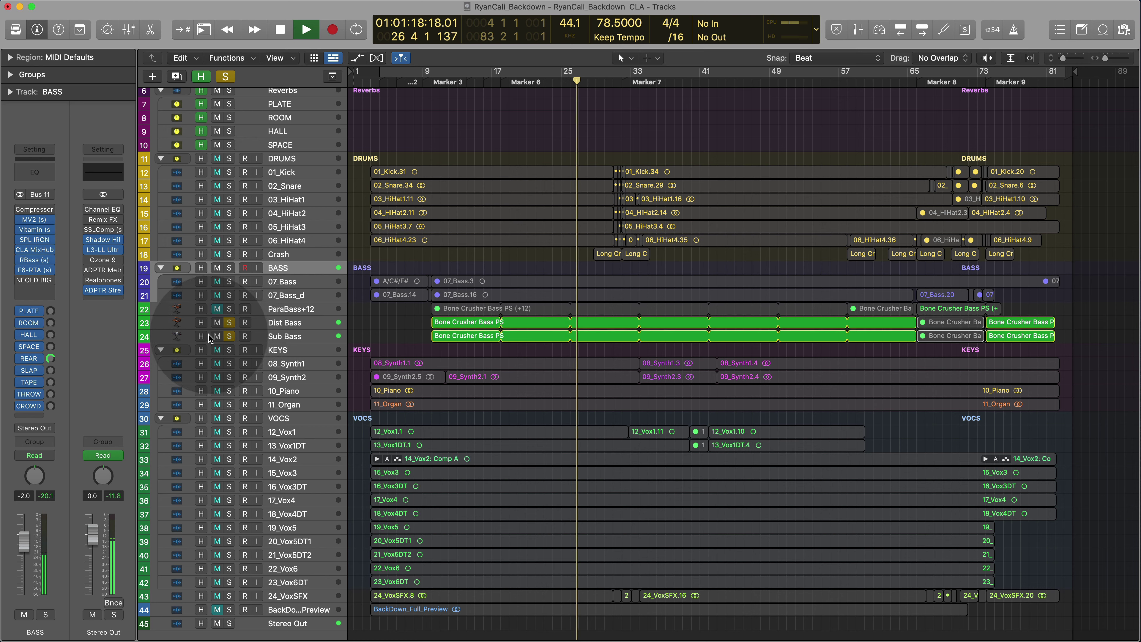
click(225, 77)
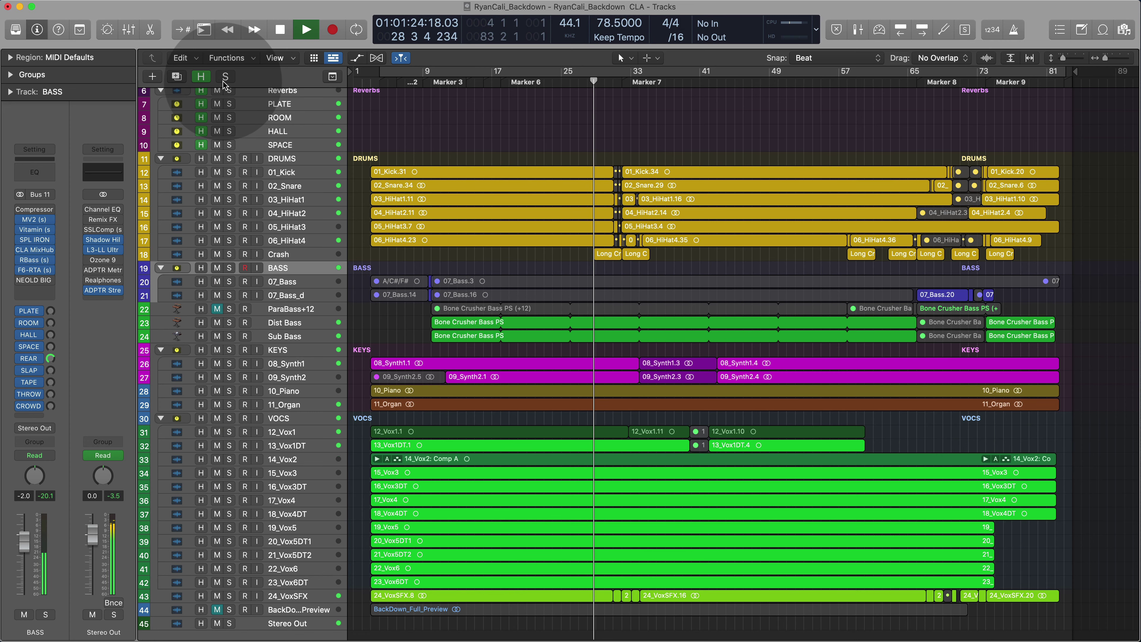
click(218, 324)
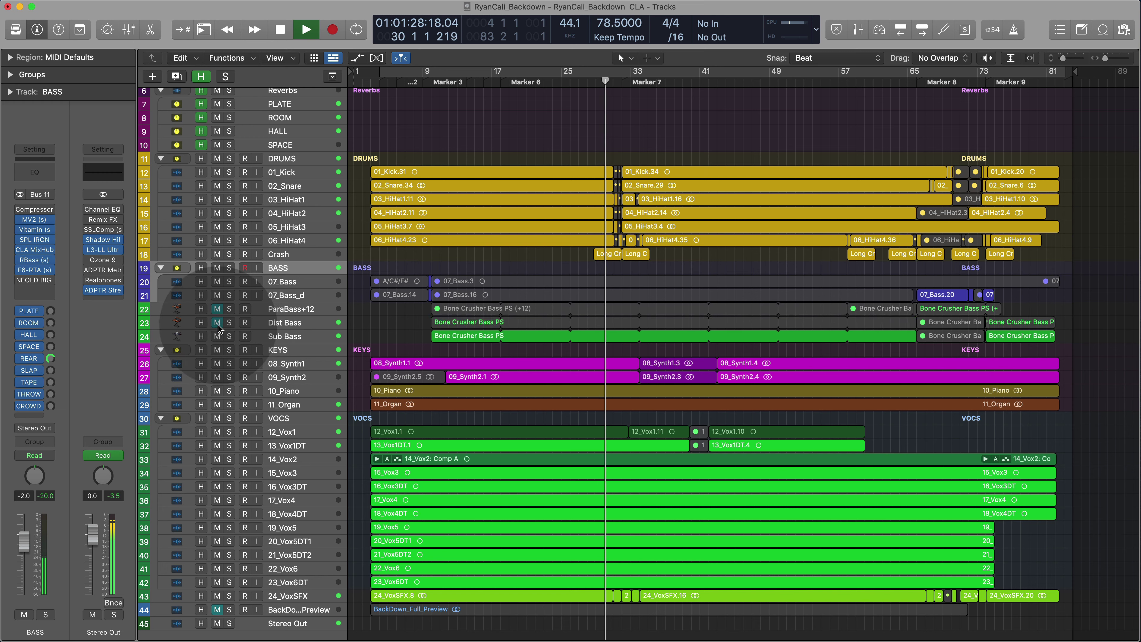
click(218, 323)
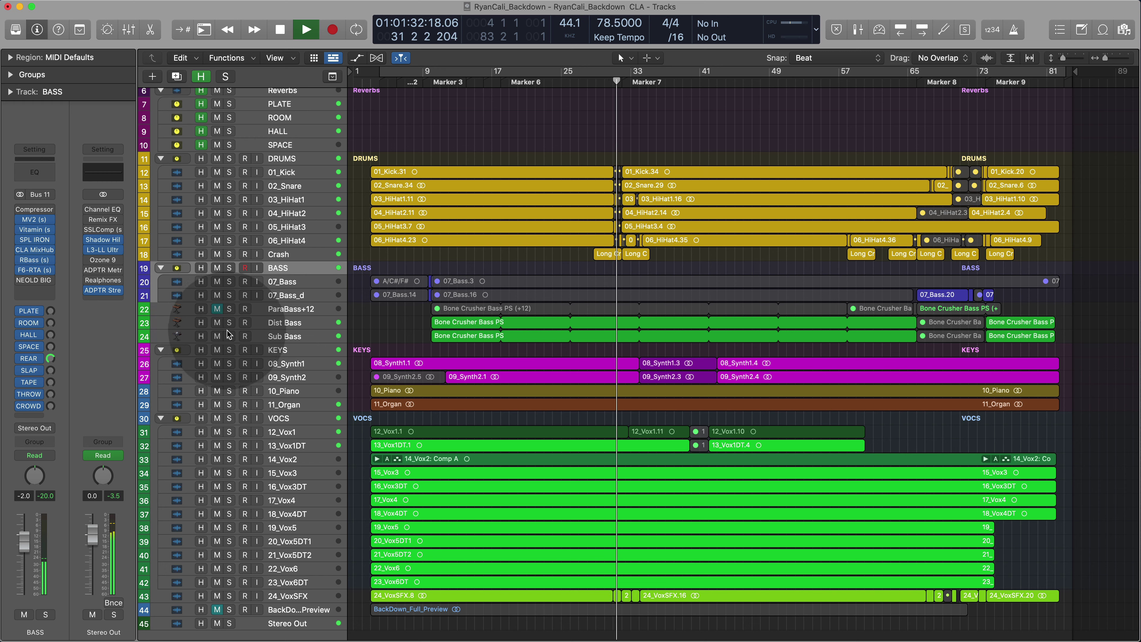
key(space)
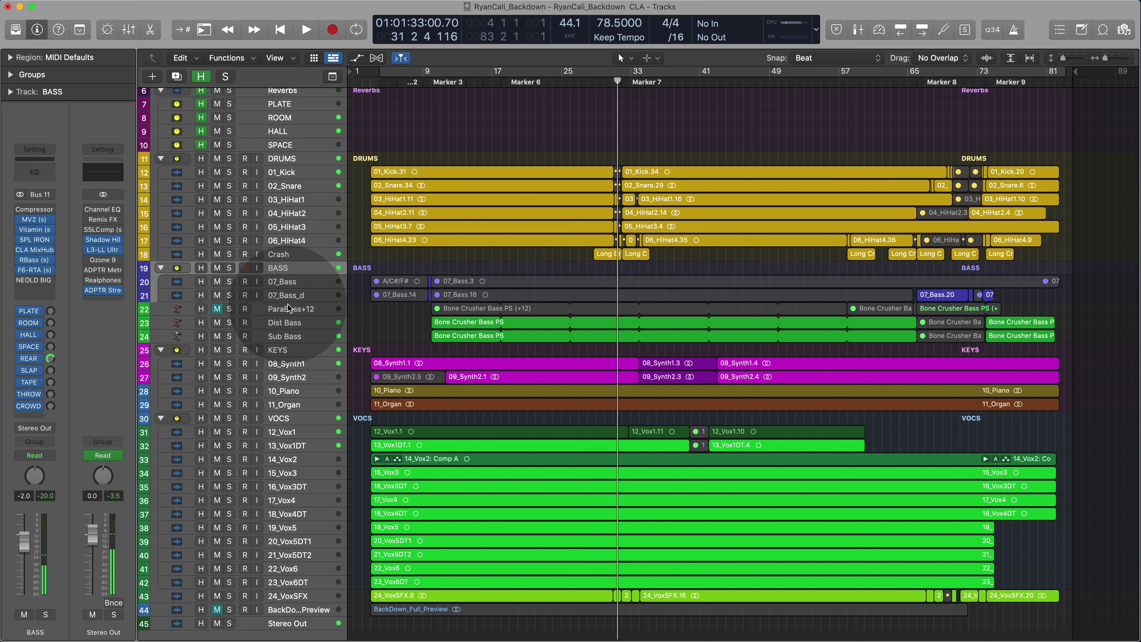
Play the Dist Bass soloed on its own, then together with the Sub Bass
click(313, 337)
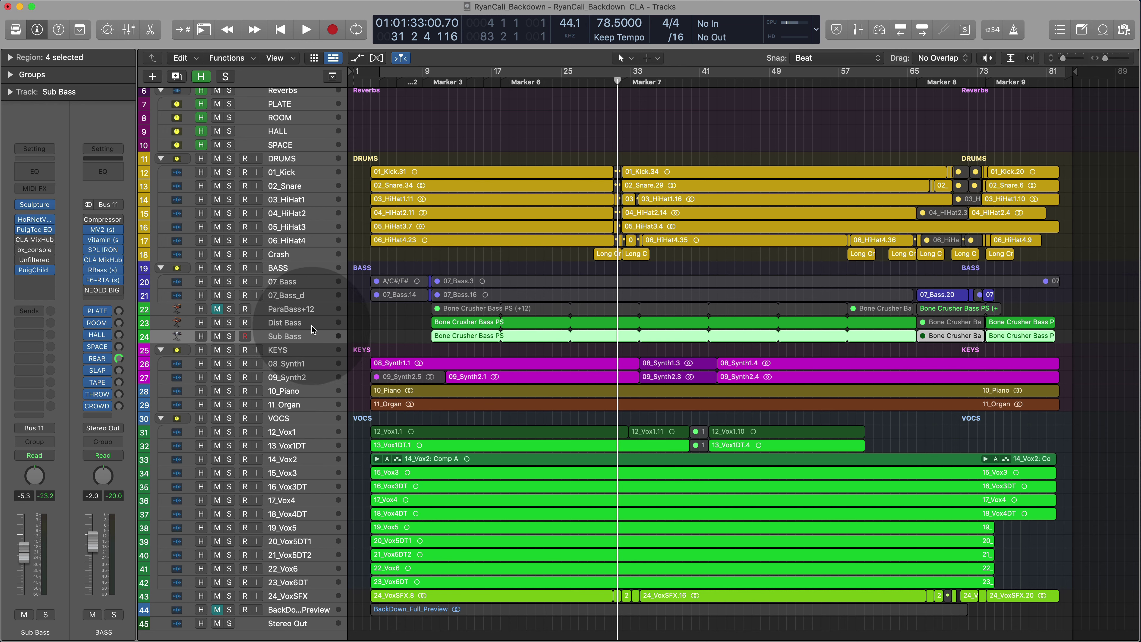
click(312, 324)
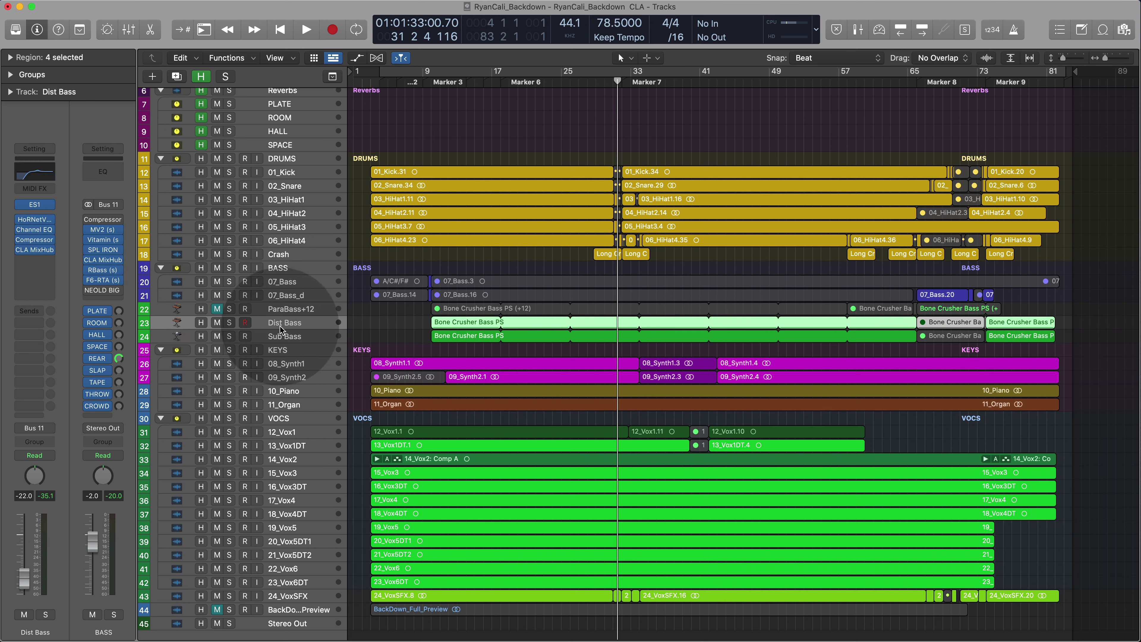
click(229, 322)
key(space)
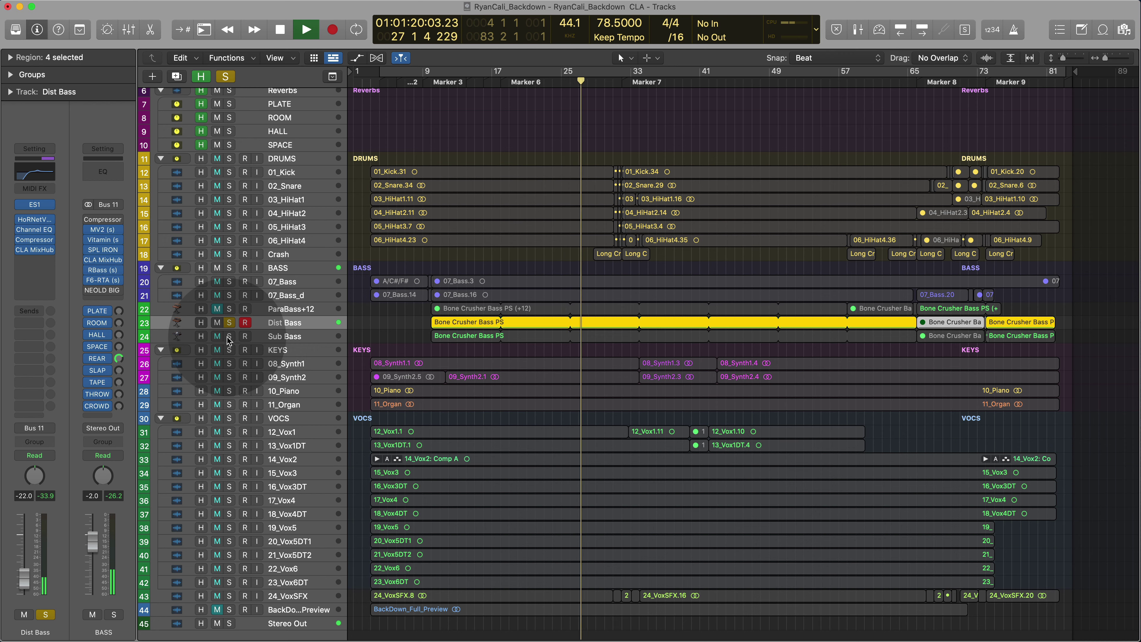
click(229, 339)
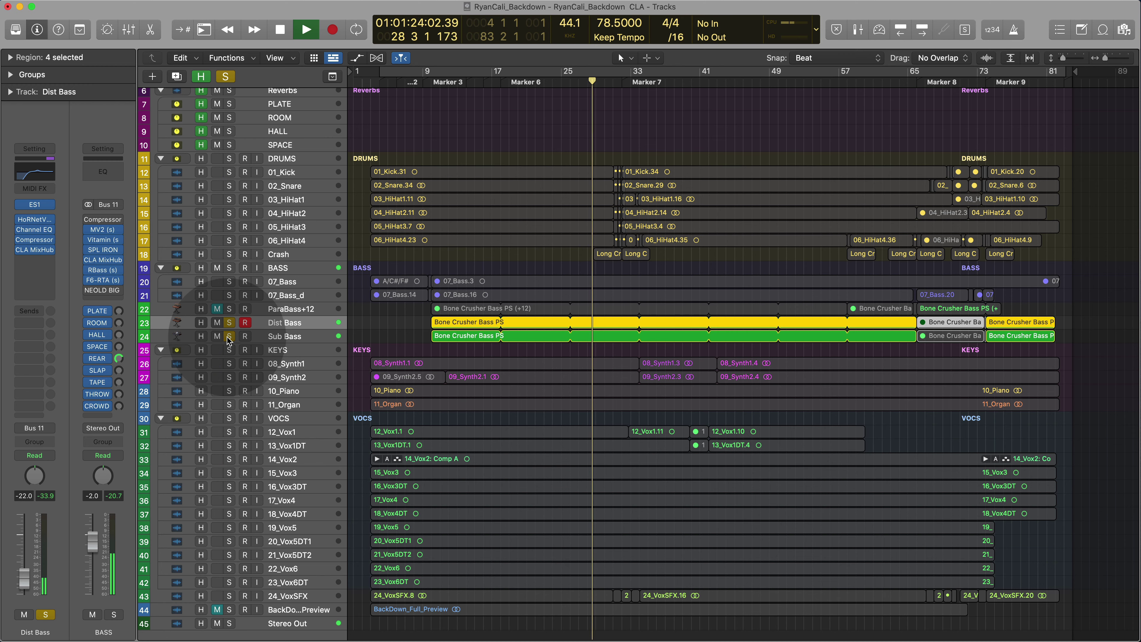
key(space)
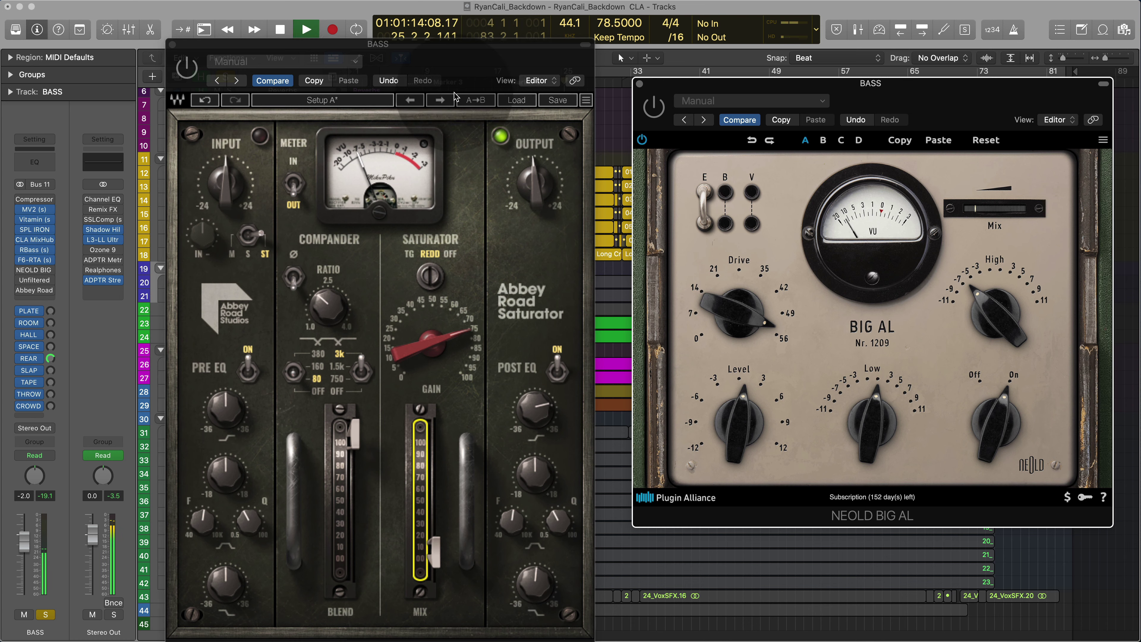
Arrange the Saturator and BIG AL windows side by side and briefly mute-check the Dist Bass
mouse_move(869, 96)
mouse_down()
mouse_move(836, 90)
mouse_move(866, 91)
mouse_up()
drag(464, 77, 961, 136)
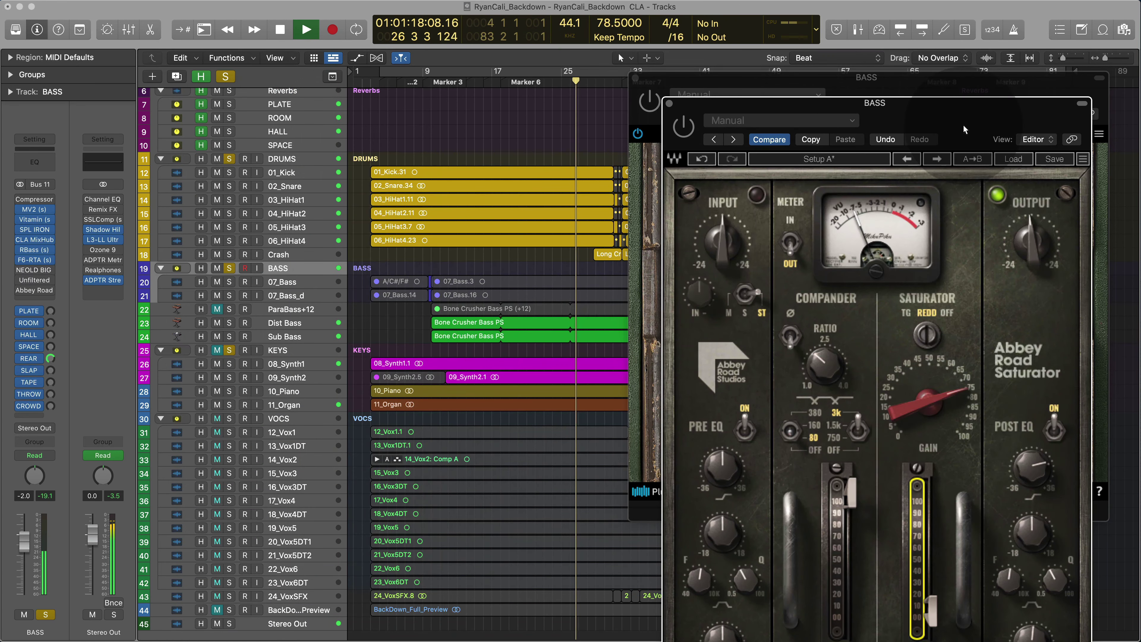
click(216, 325)
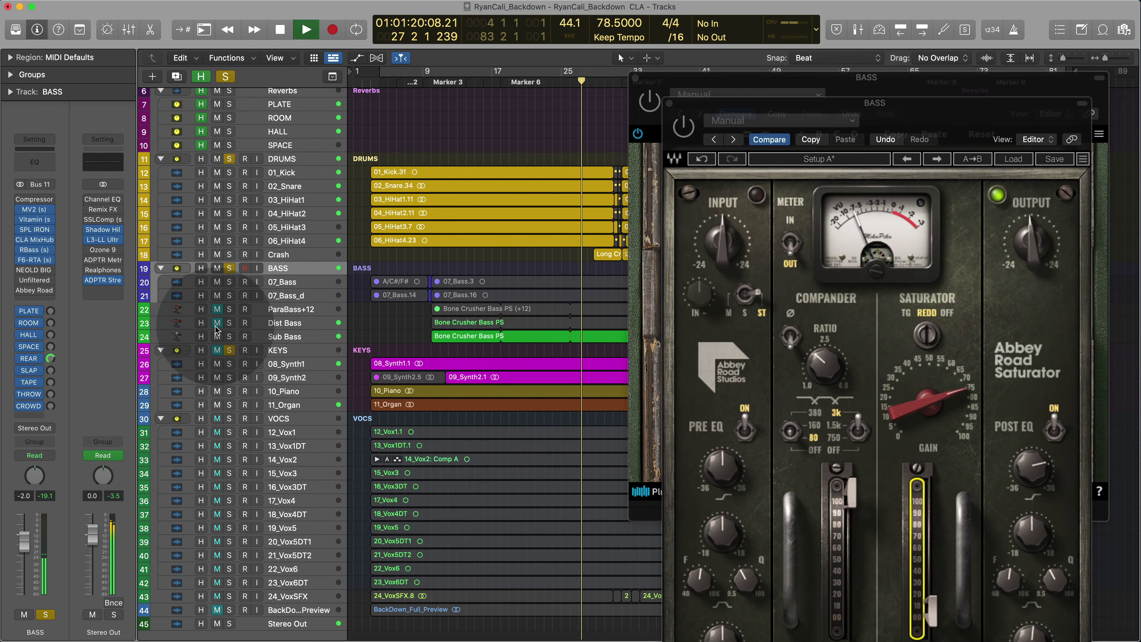
click(217, 323)
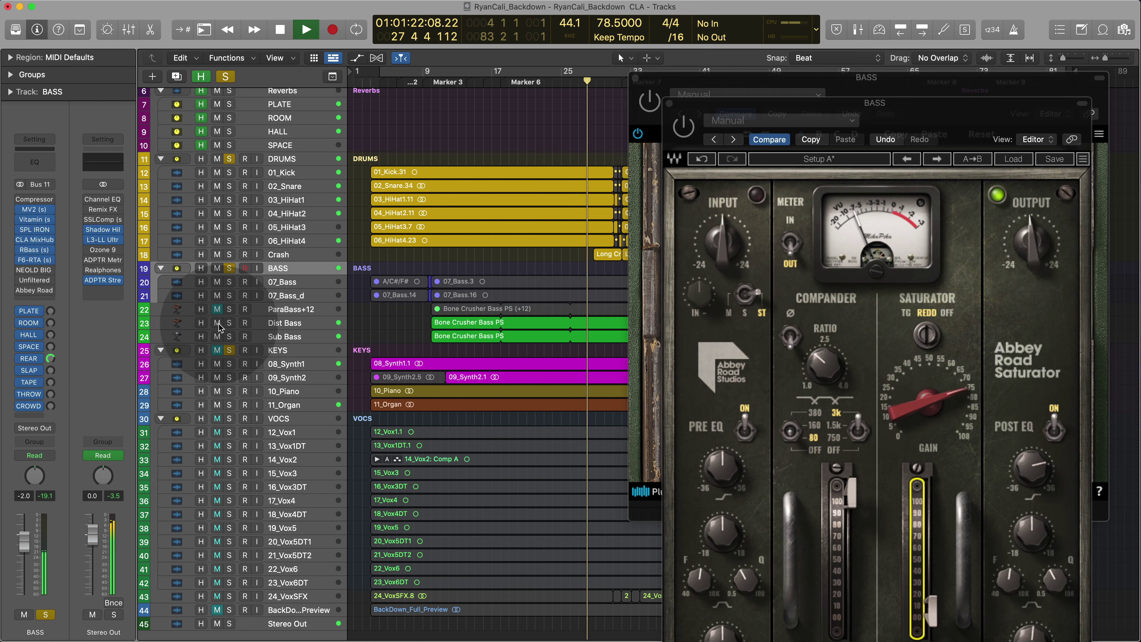
click(305, 328)
key(Down)
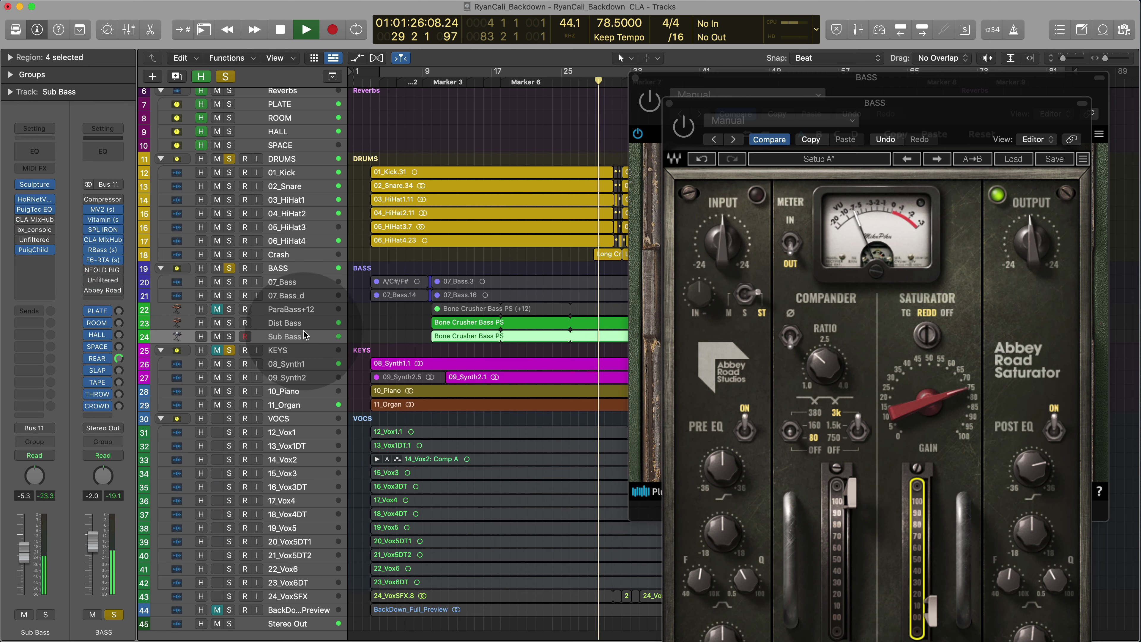
drag(917, 108, 371, 81)
drag(915, 91, 512, 89)
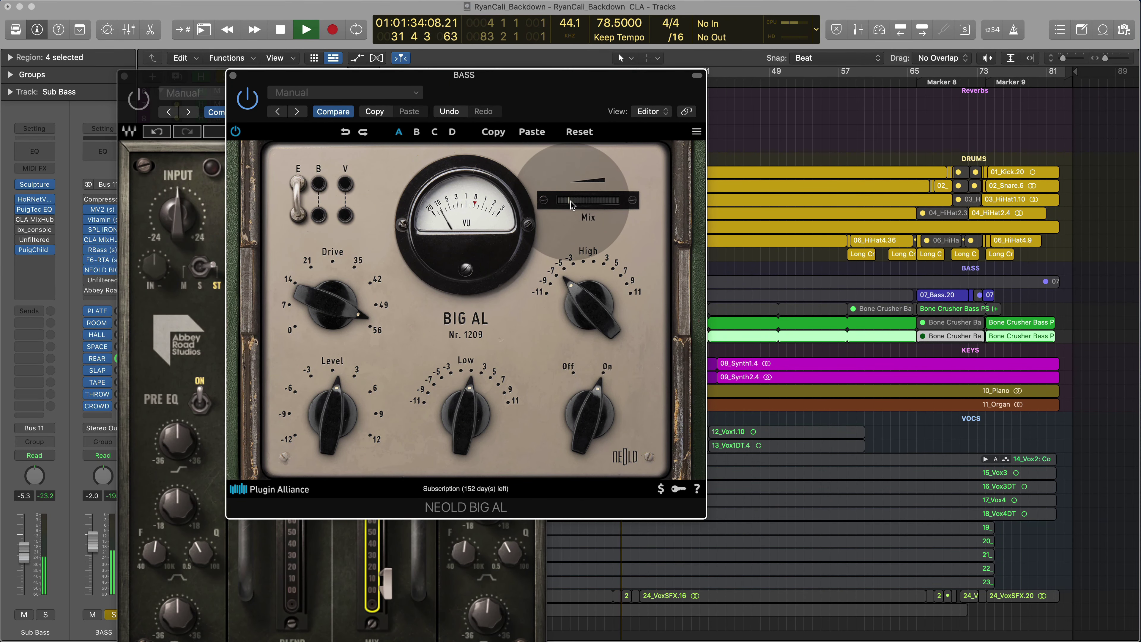
Set the BASS BIG AL mix to 44.4% and lift the High band to about 8.3 dB
mouse_move(570, 202)
mouse_down()
mouse_move(666, 202)
mouse_move(576, 209)
mouse_up()
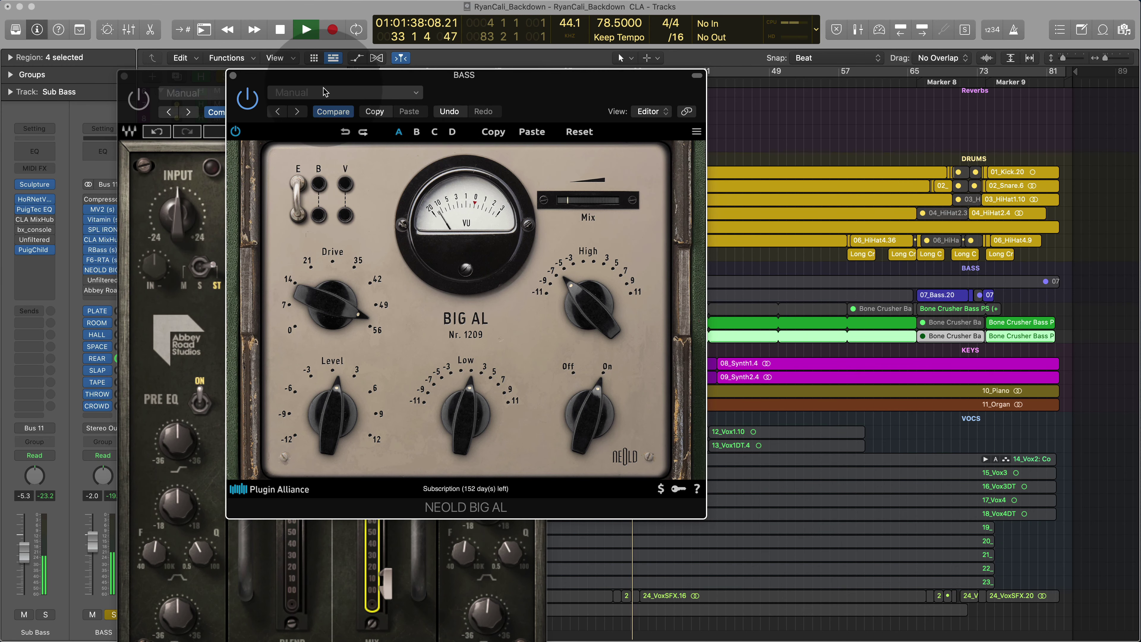
drag(349, 80, 613, 84)
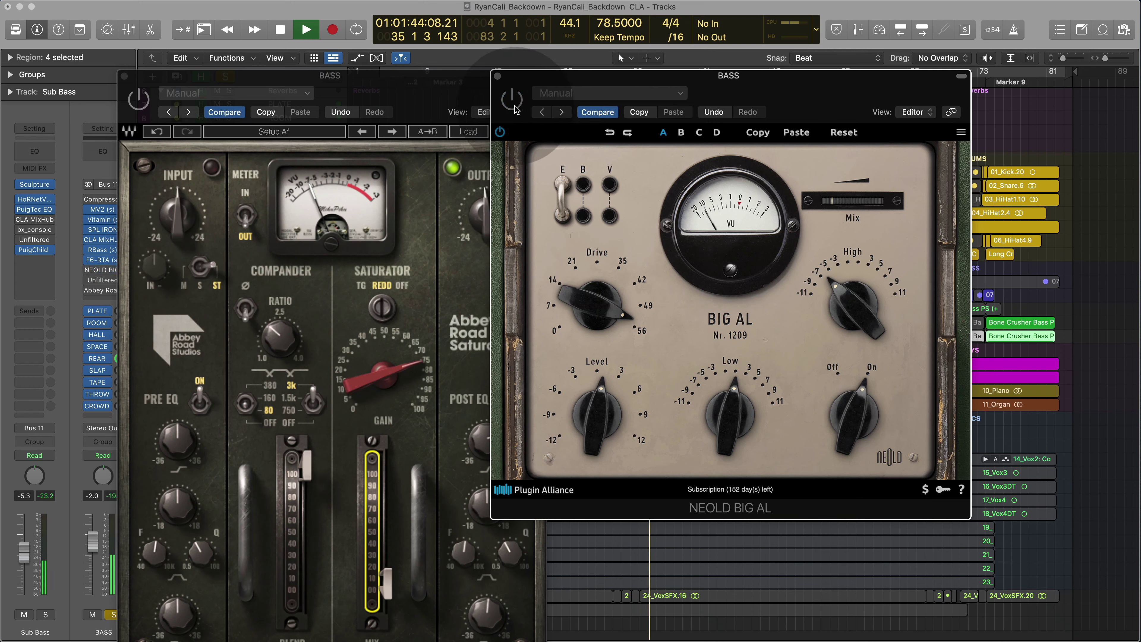
drag(849, 308, 860, 251)
drag(847, 202, 870, 202)
Boost BIG AL's Low band to about 3.9 dB, enable voltage regulation, and cut Mix to 25.8%
drag(719, 448, 723, 431)
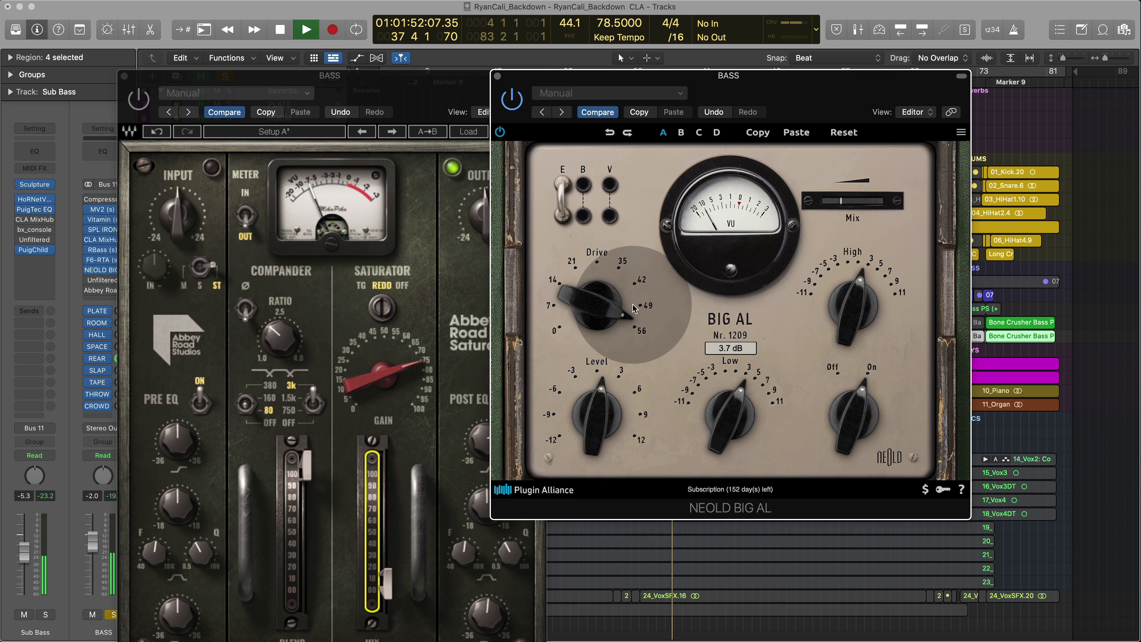
click(583, 200)
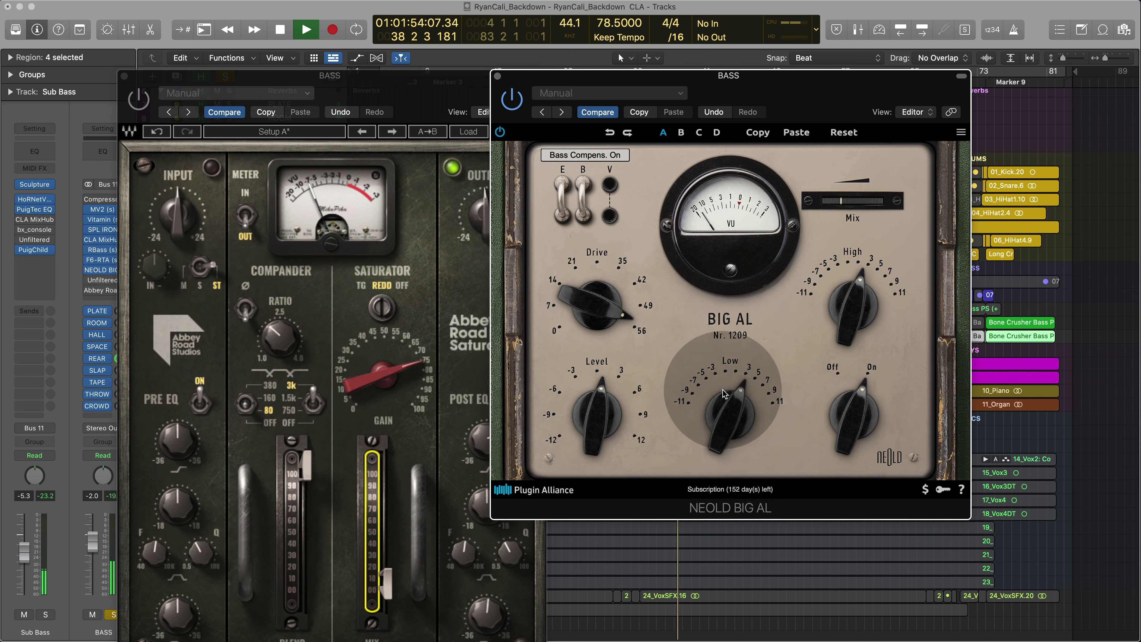
click(591, 209)
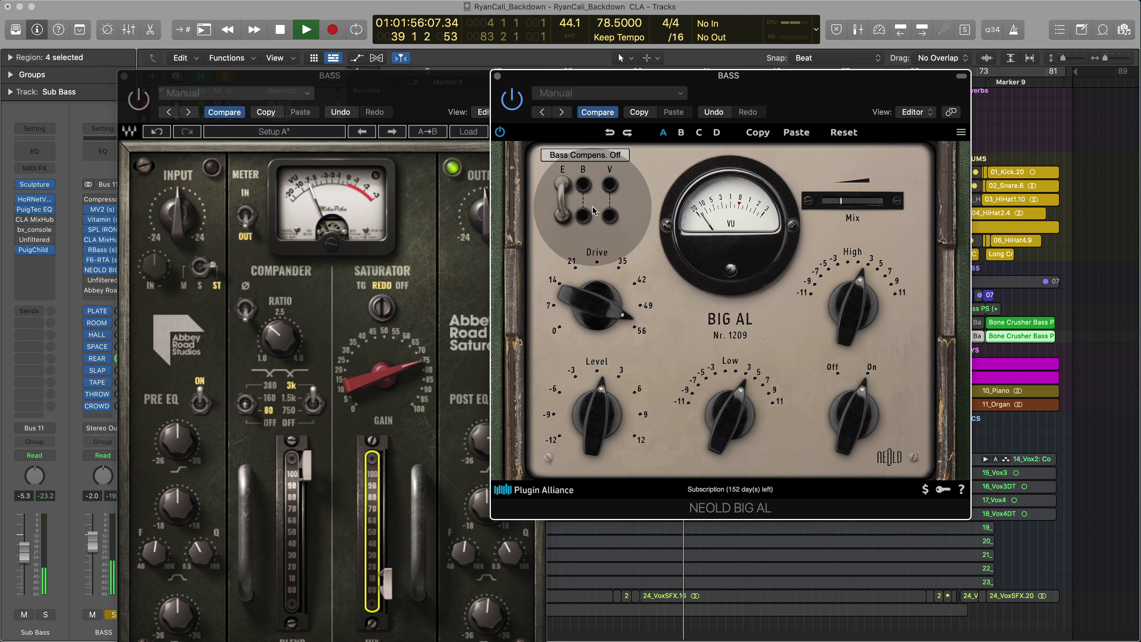
click(610, 200)
mouse_move(726, 413)
mouse_down()
mouse_move(710, 489)
mouse_move(716, 412)
mouse_up()
drag(849, 204, 919, 204)
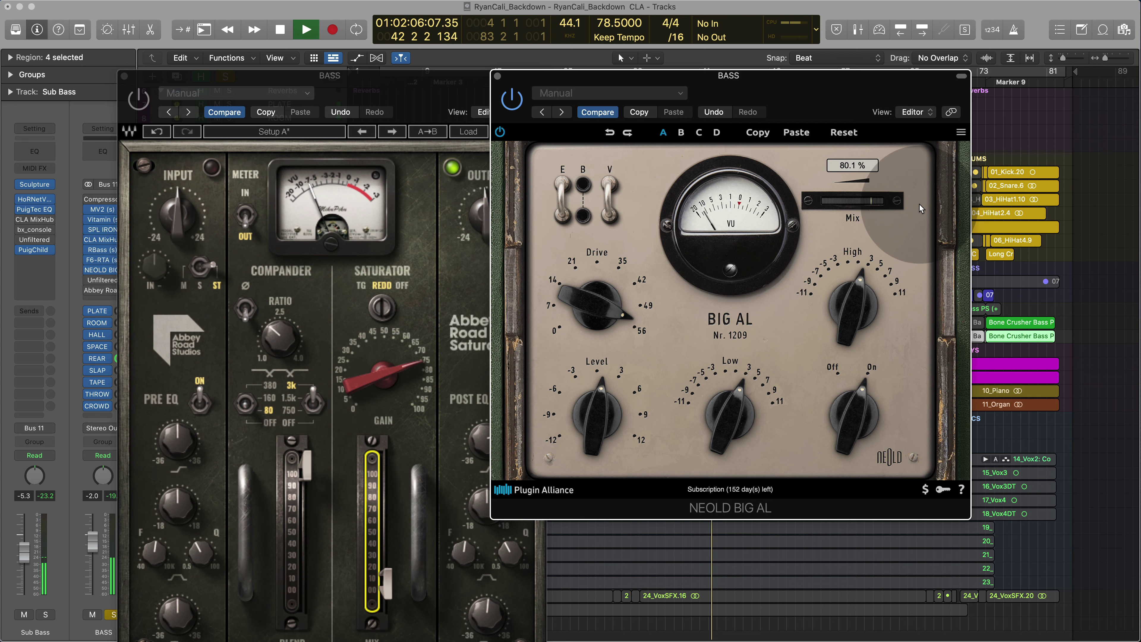
drag(919, 203, 836, 213)
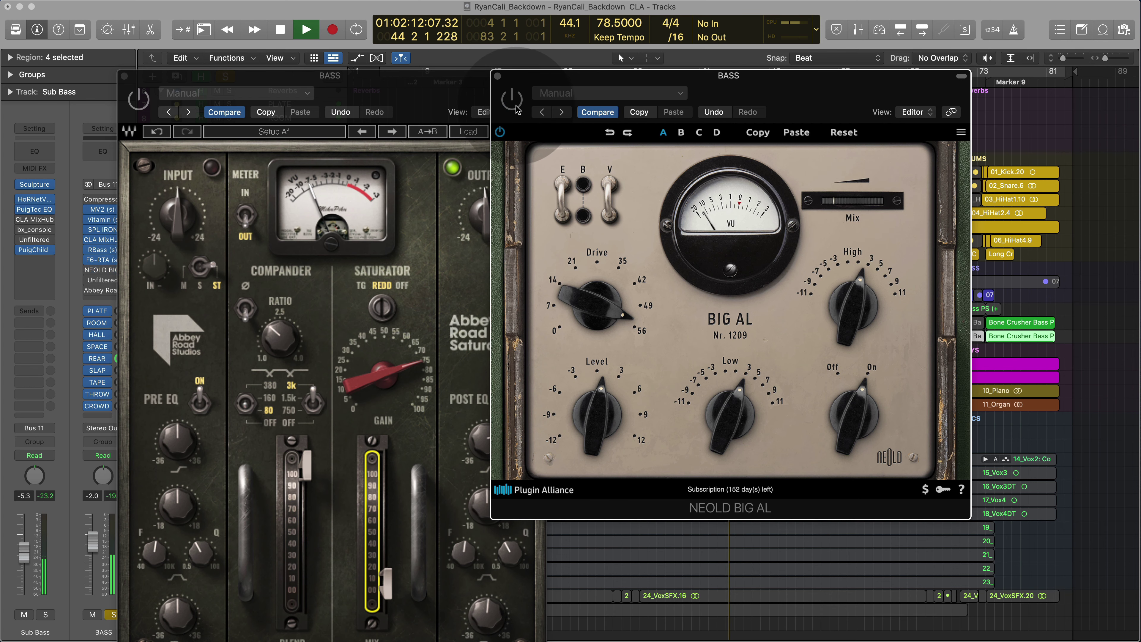
drag(745, 88, 863, 87)
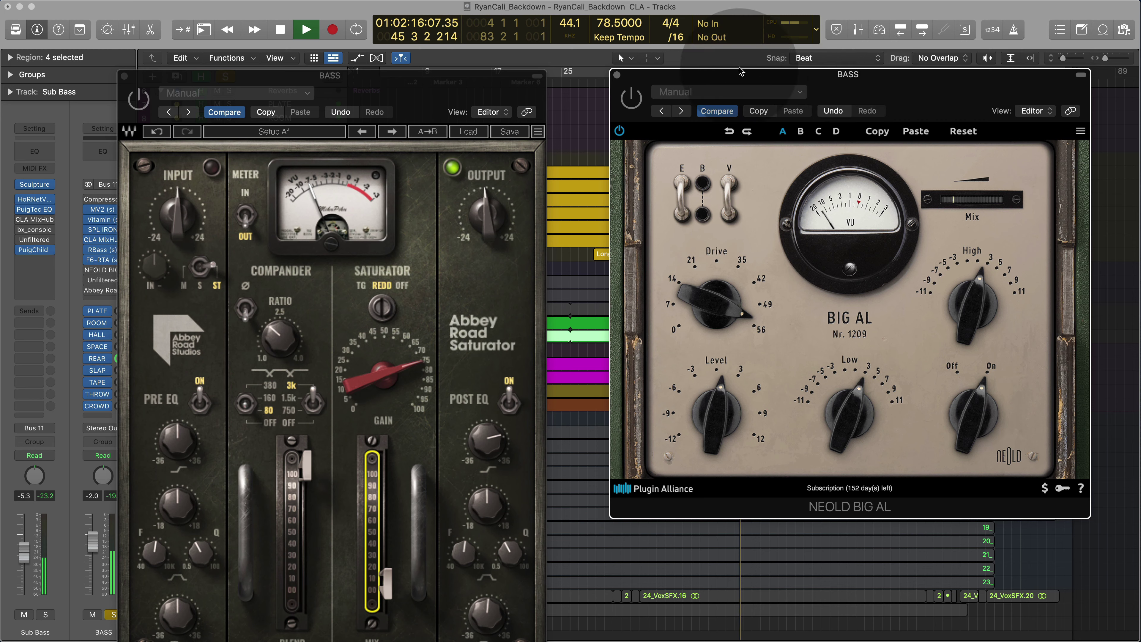
Turn the Abbey Road Saturator back on and adjust its Mix and bottom post-EQ band
drag(394, 76, 407, 38)
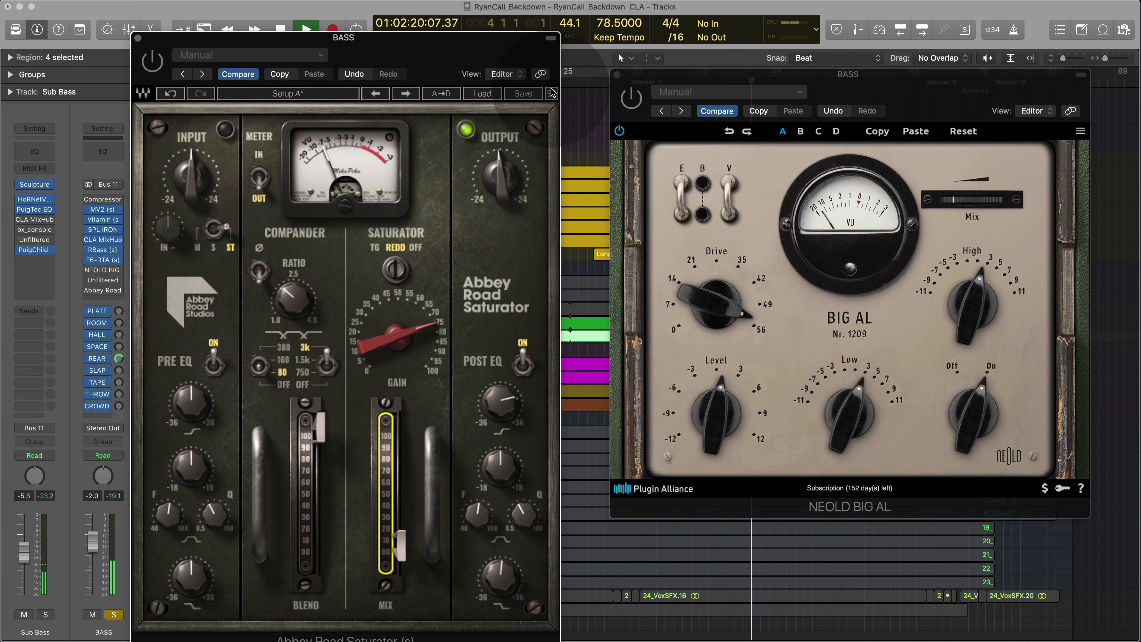
click(152, 61)
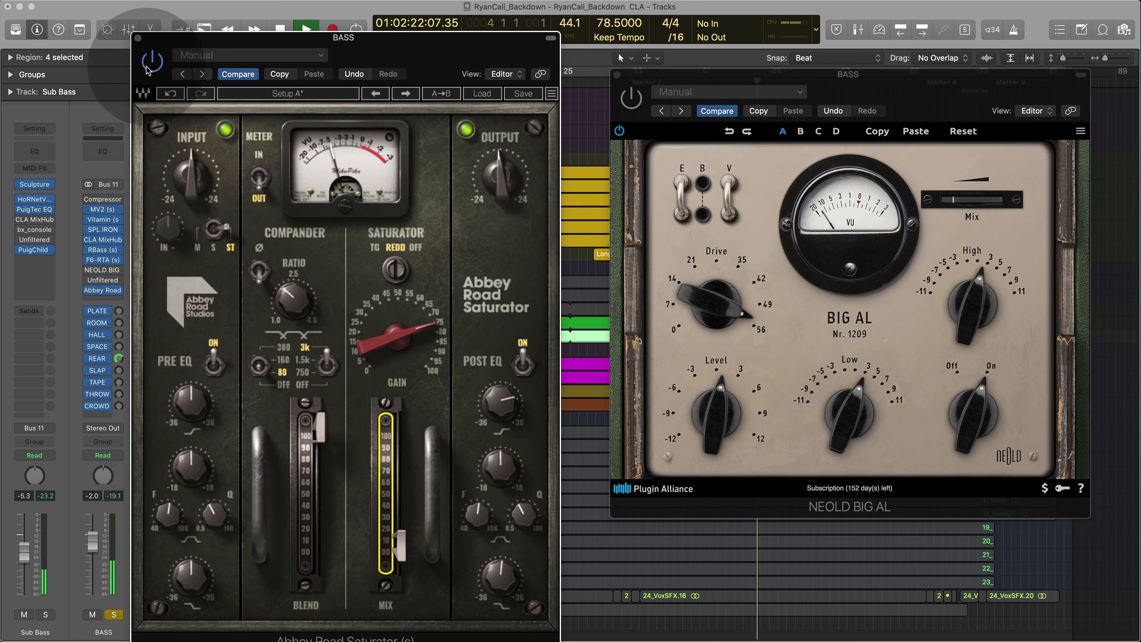
drag(403, 549, 403, 425)
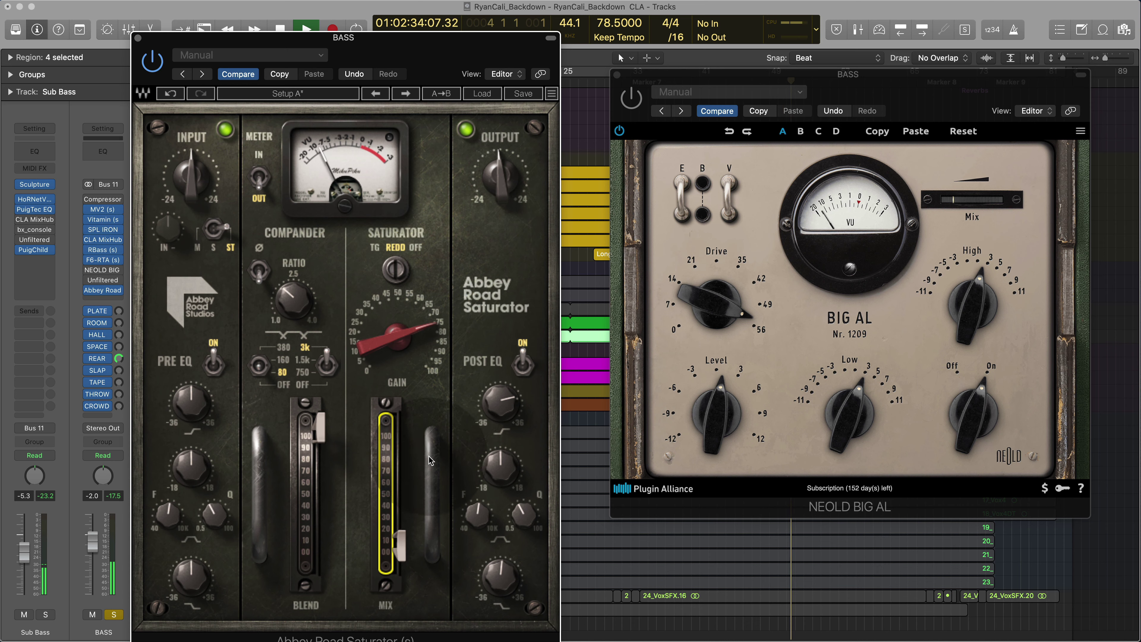
drag(502, 581, 502, 562)
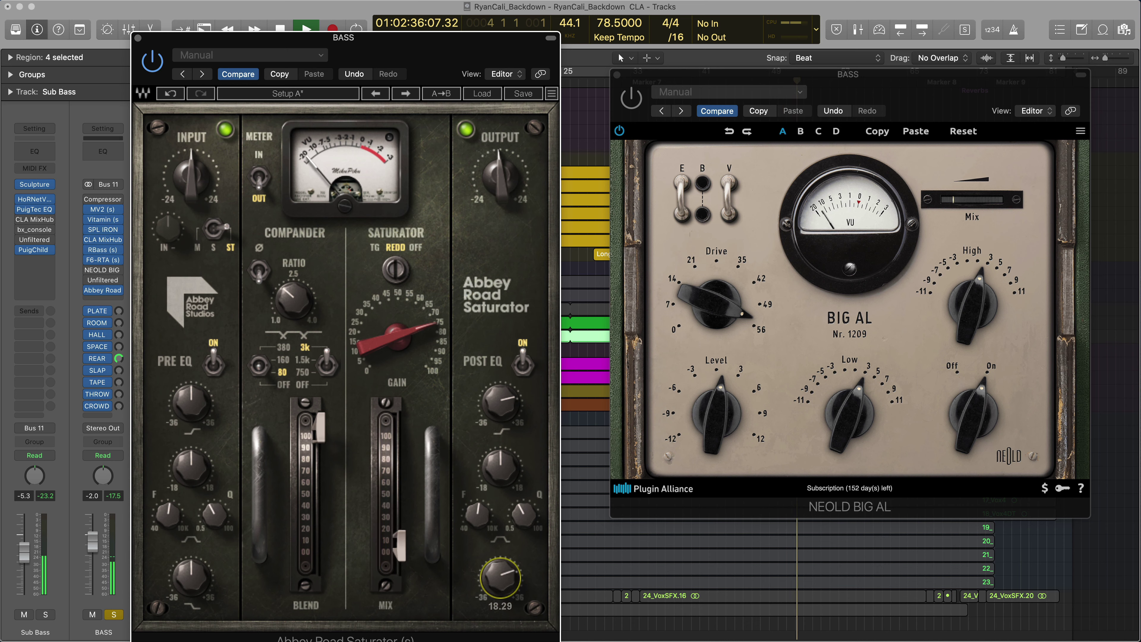
drag(400, 546, 400, 522)
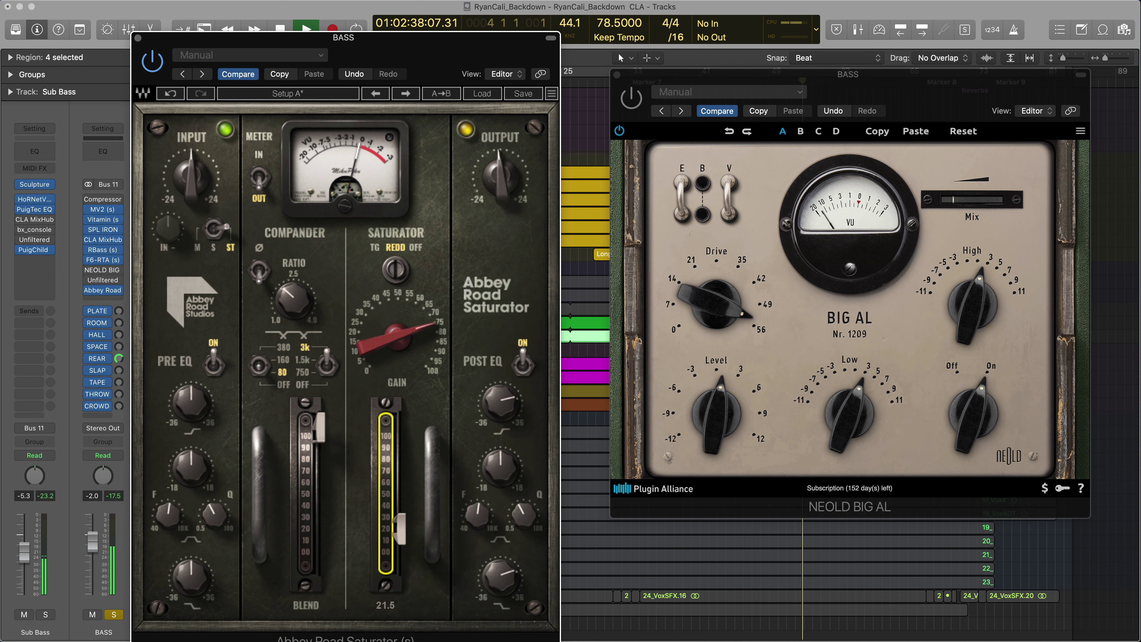
drag(400, 513, 400, 554)
drag(500, 579, 500, 579)
drag(504, 399, 504, 420)
drag(398, 555, 399, 549)
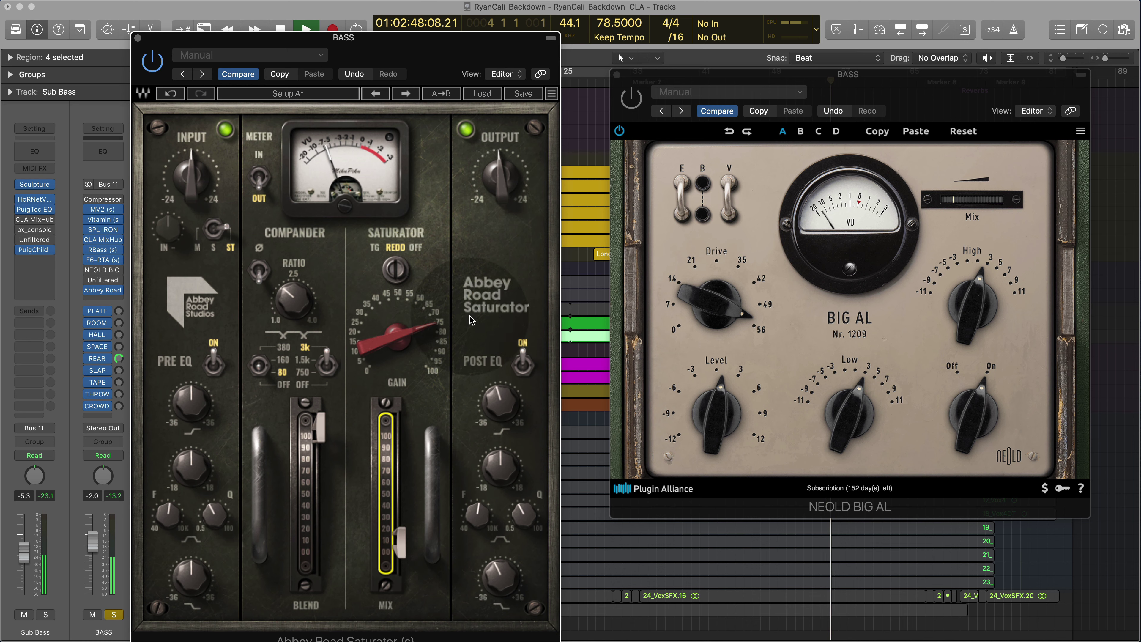
Solo the Sub Bass channel to check it, move the Saturator window aside, then unsolo it
click(29, 223)
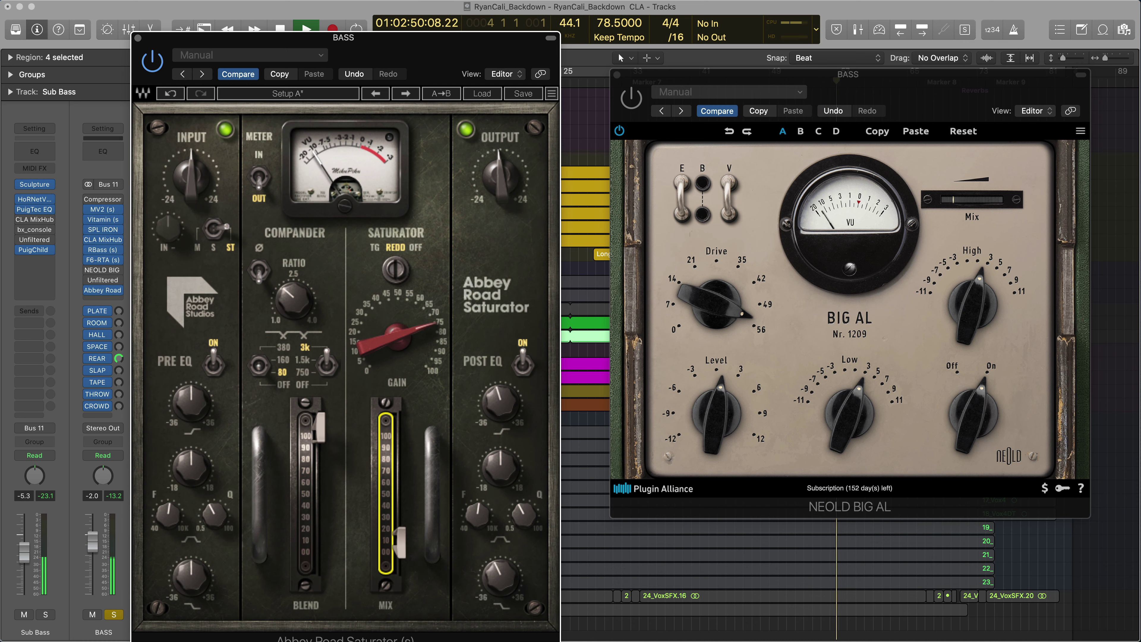
click(45, 615)
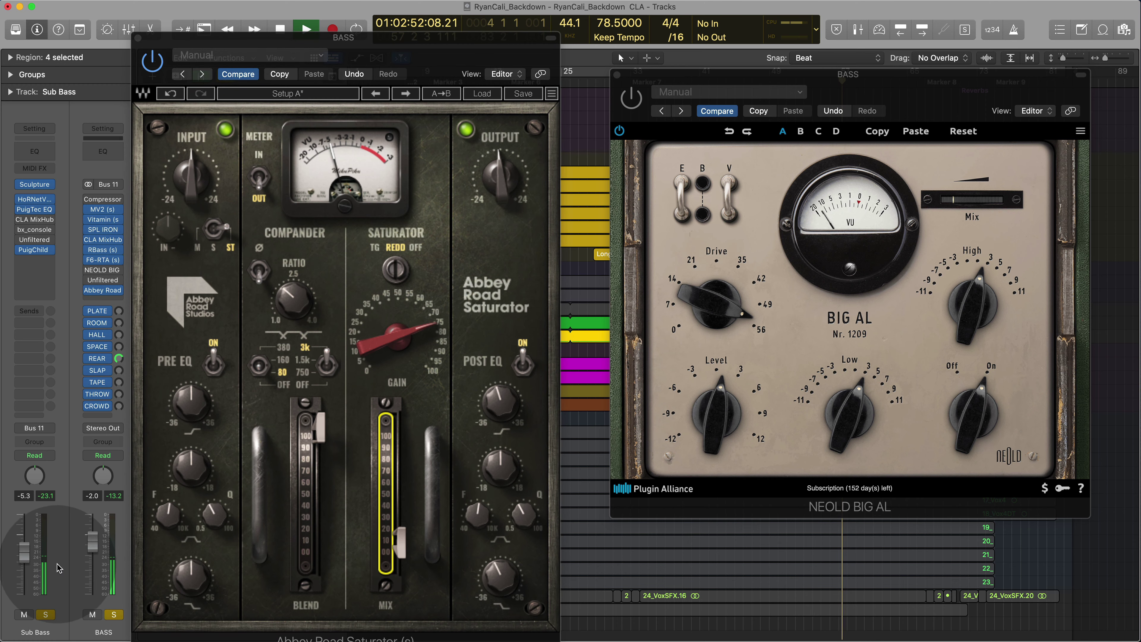
click(113, 614)
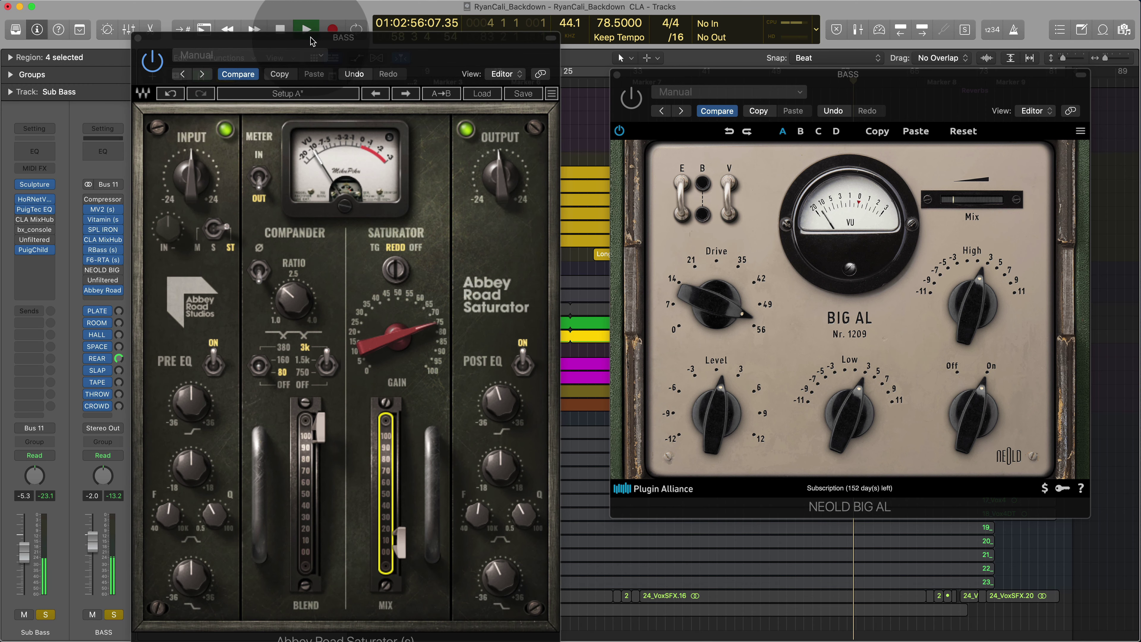
drag(311, 37, 519, 45)
click(46, 615)
click(48, 615)
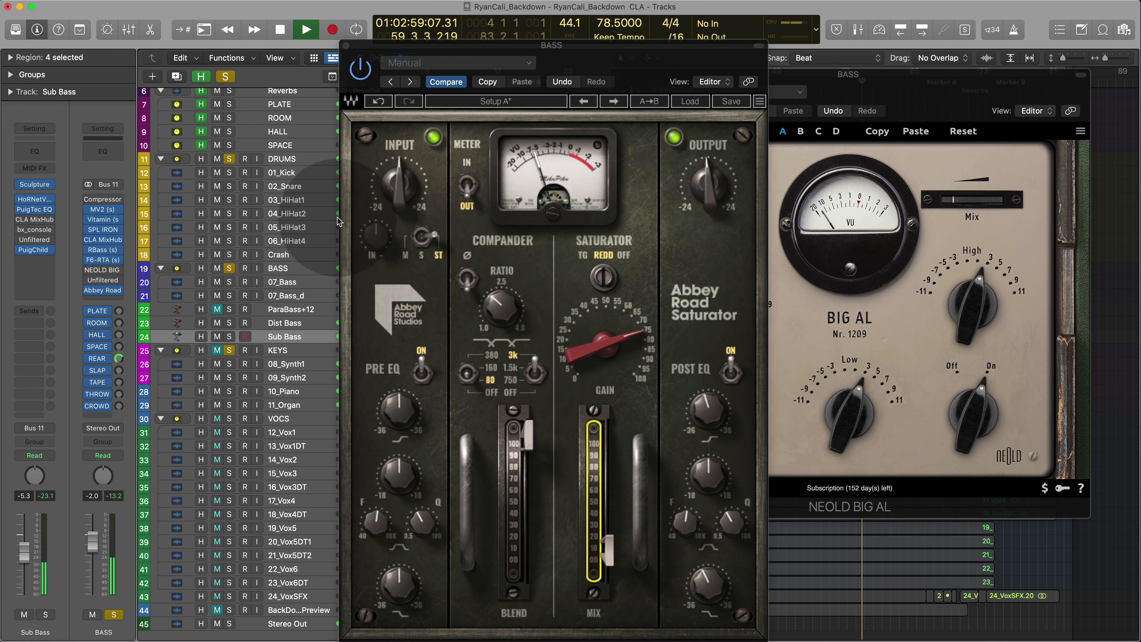
Unsolo DRUMS, unmute KEYS, and bypass the Abbey Road Saturator beside the uncovered BIG AL
click(228, 159)
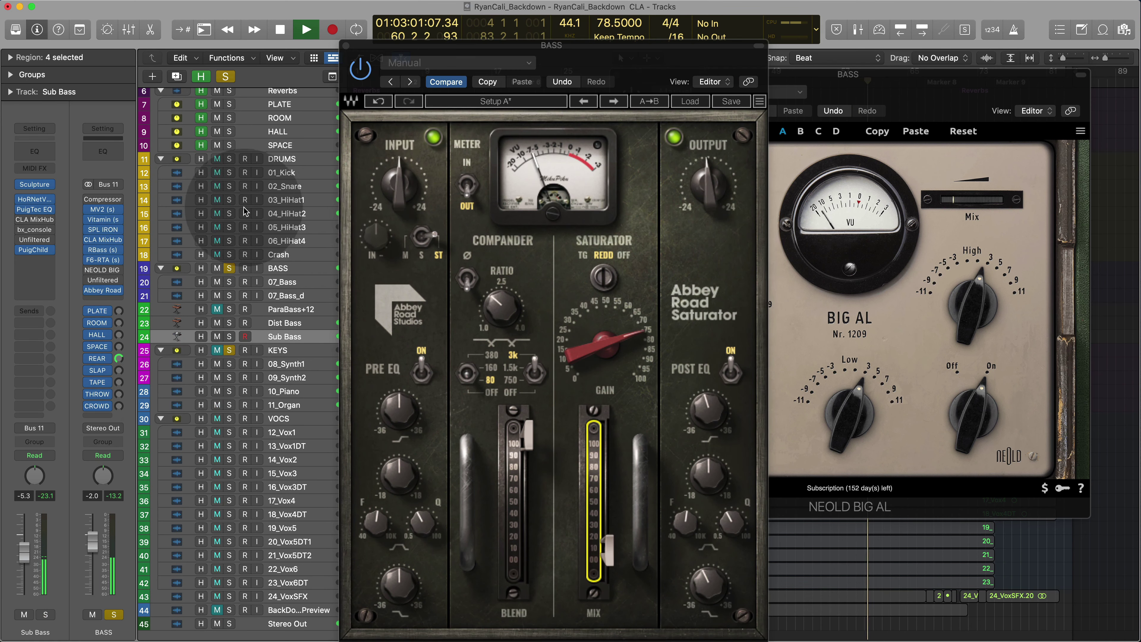
click(218, 352)
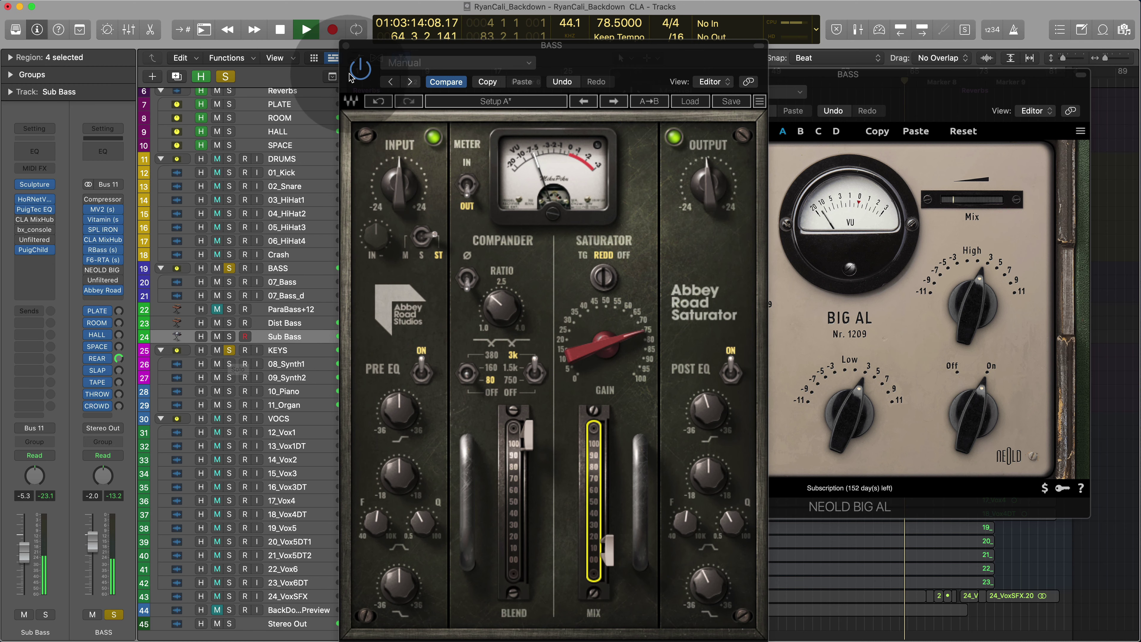
click(360, 68)
drag(588, 72, 420, 43)
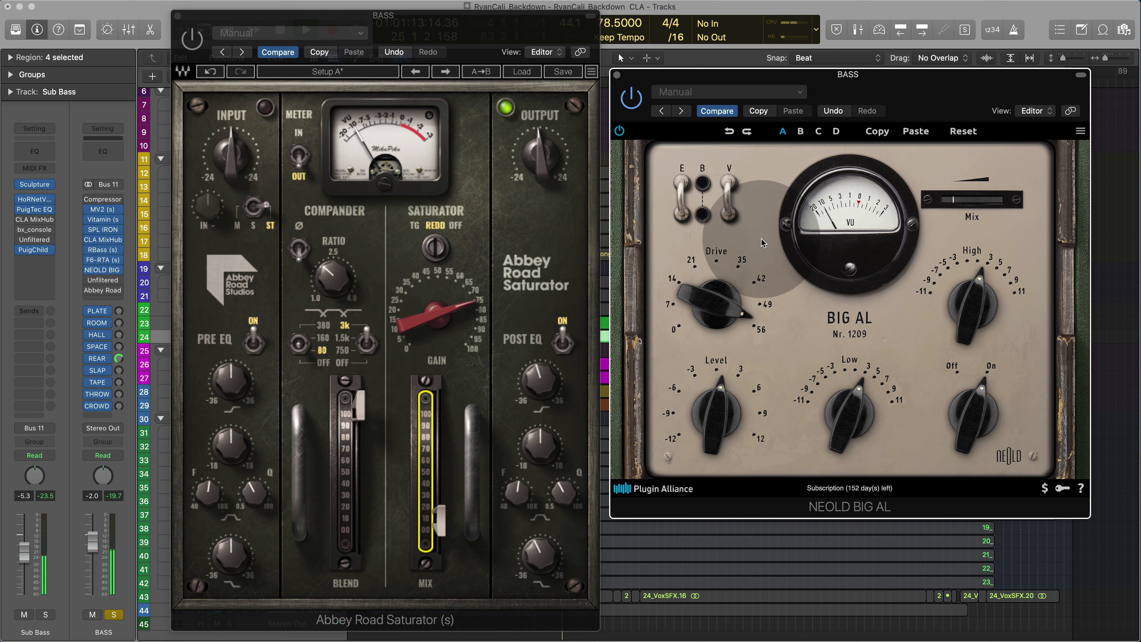
Set BIG AL's mix to about 68%, Low band near 0, and lower its drive
drag(960, 199, 1000, 198)
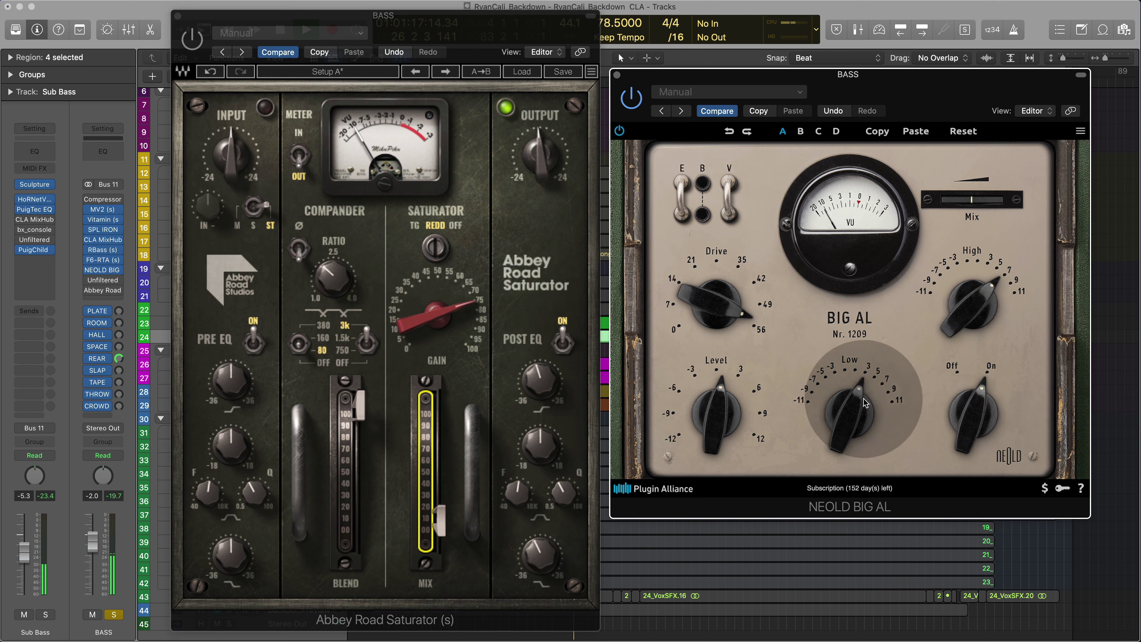
drag(866, 401, 854, 420)
mouse_move(716, 322)
mouse_down()
mouse_move(716, 361)
mouse_move(716, 341)
mouse_up()
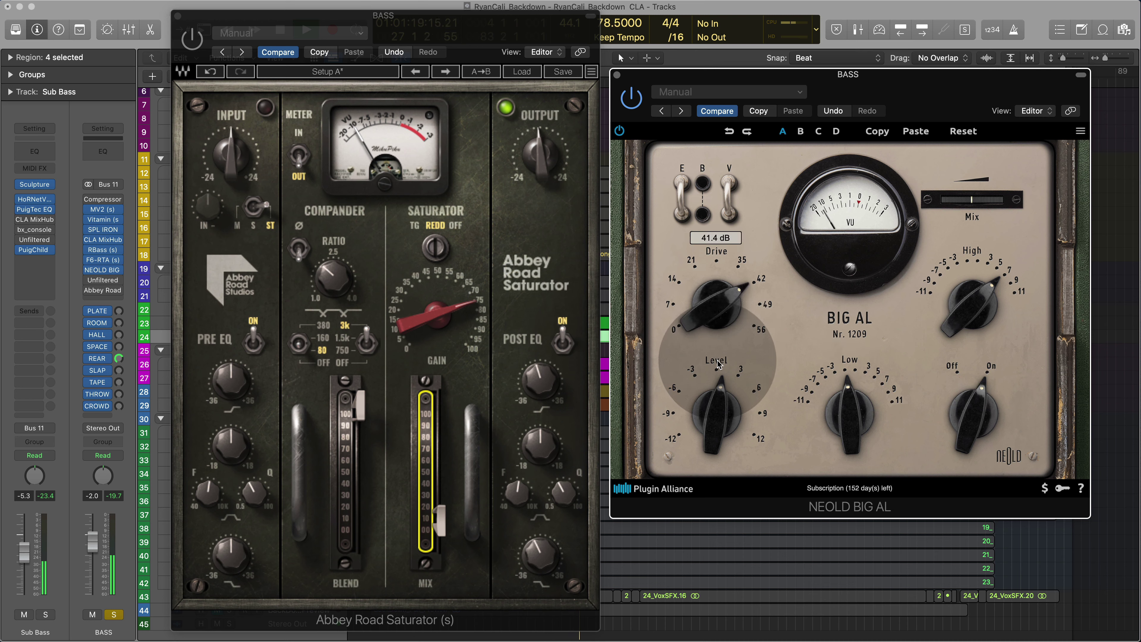
mouse_move(978, 198)
mouse_down()
mouse_move(1005, 195)
mouse_move(952, 205)
mouse_move(966, 206)
mouse_up()
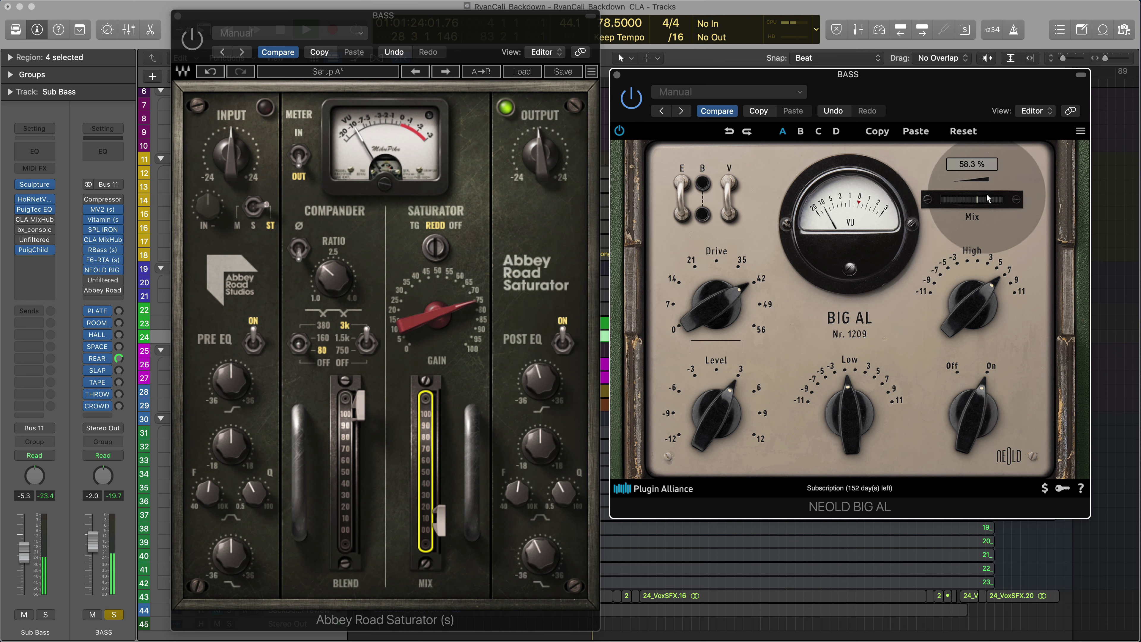
A/B BIG AL against bypass, re-enable the Saturator with bottom post-EQ at 0, then open Sub Bass's Bass Mint
click(632, 98)
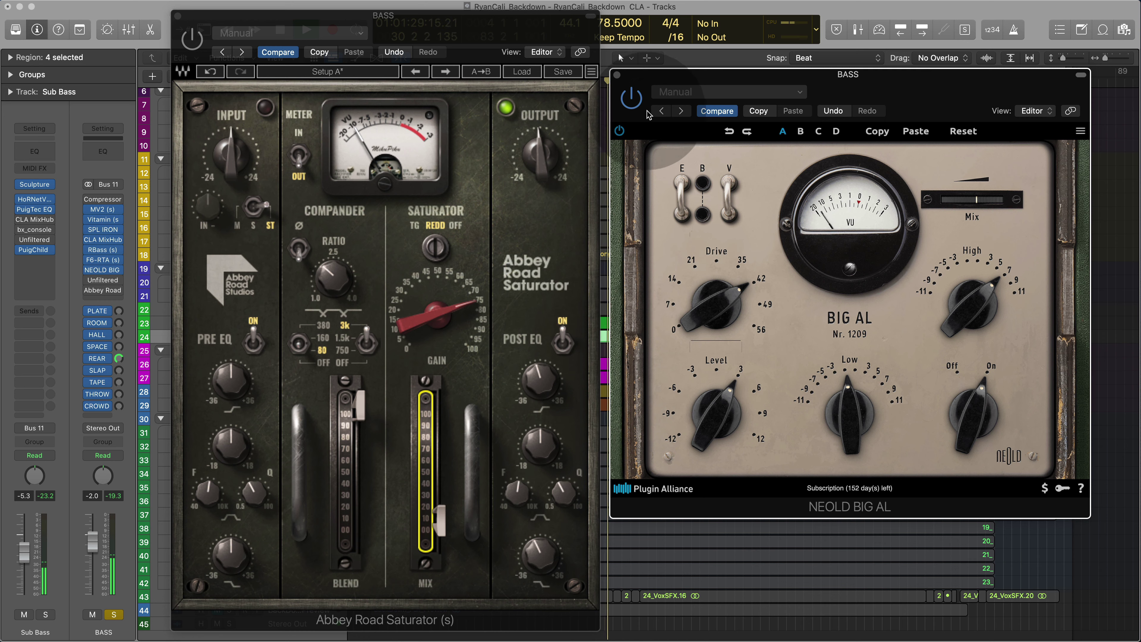
click(192, 41)
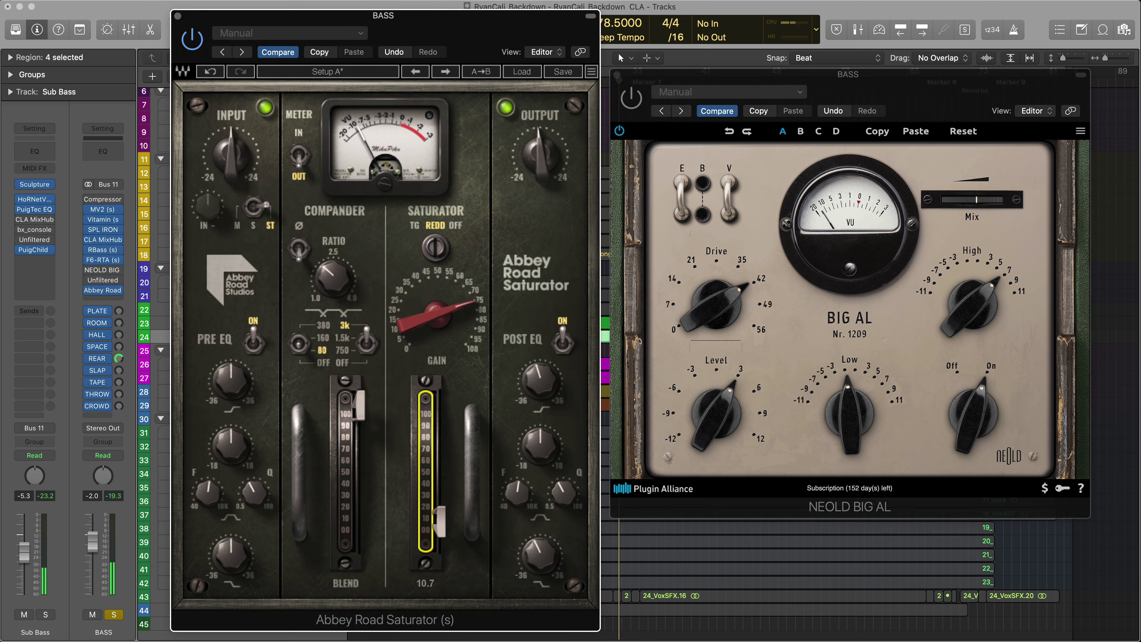
drag(540, 556, 540, 553)
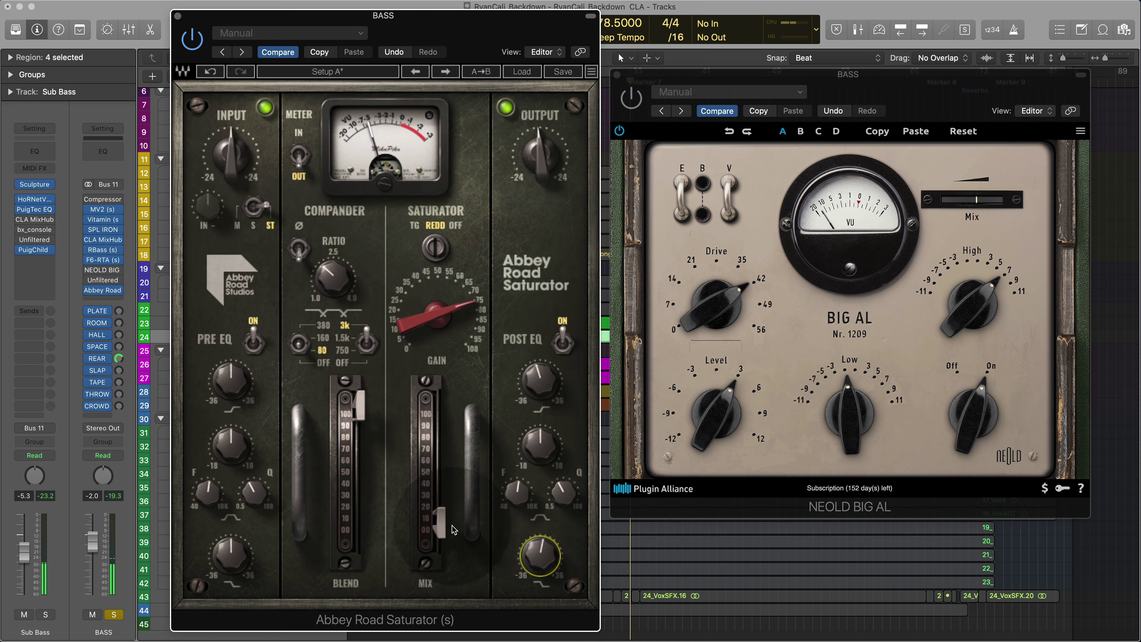
click(441, 523)
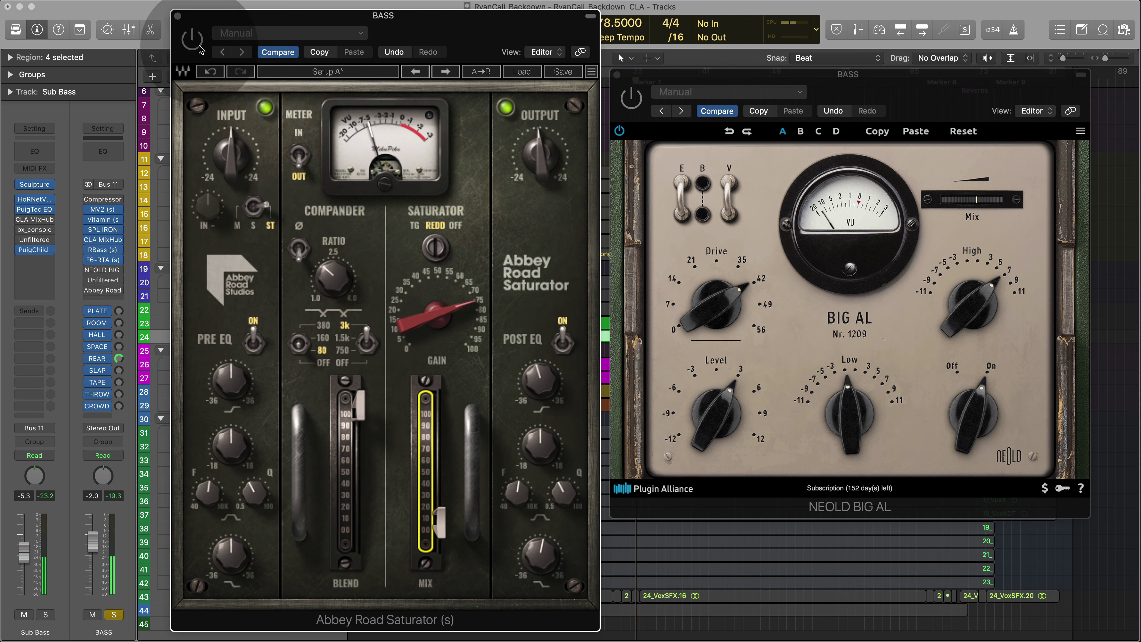
click(638, 104)
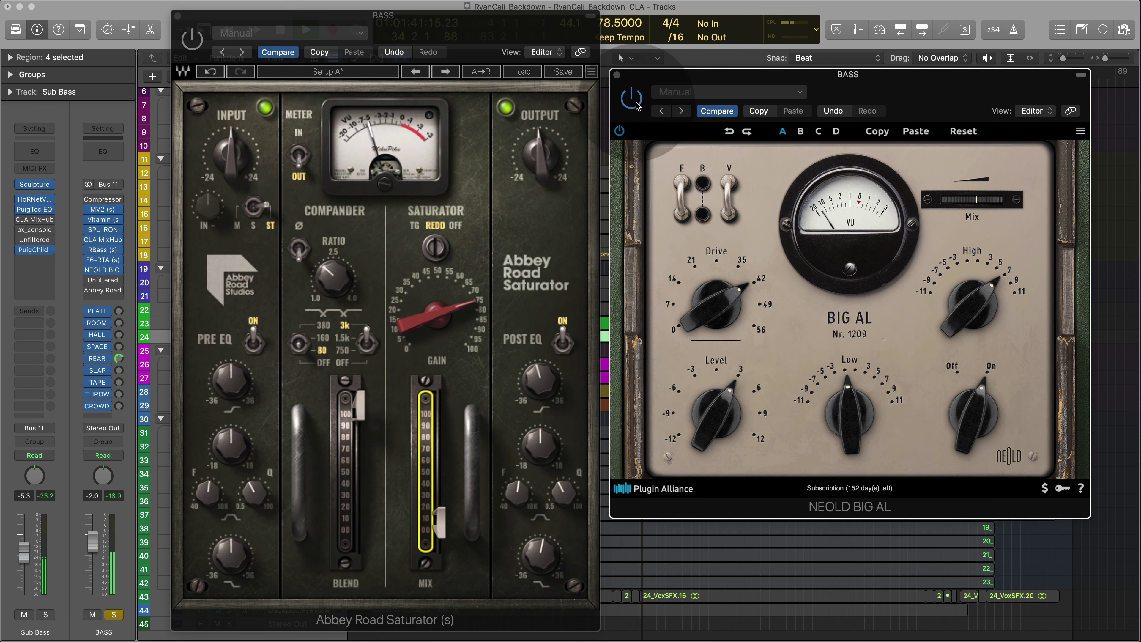
click(36, 240)
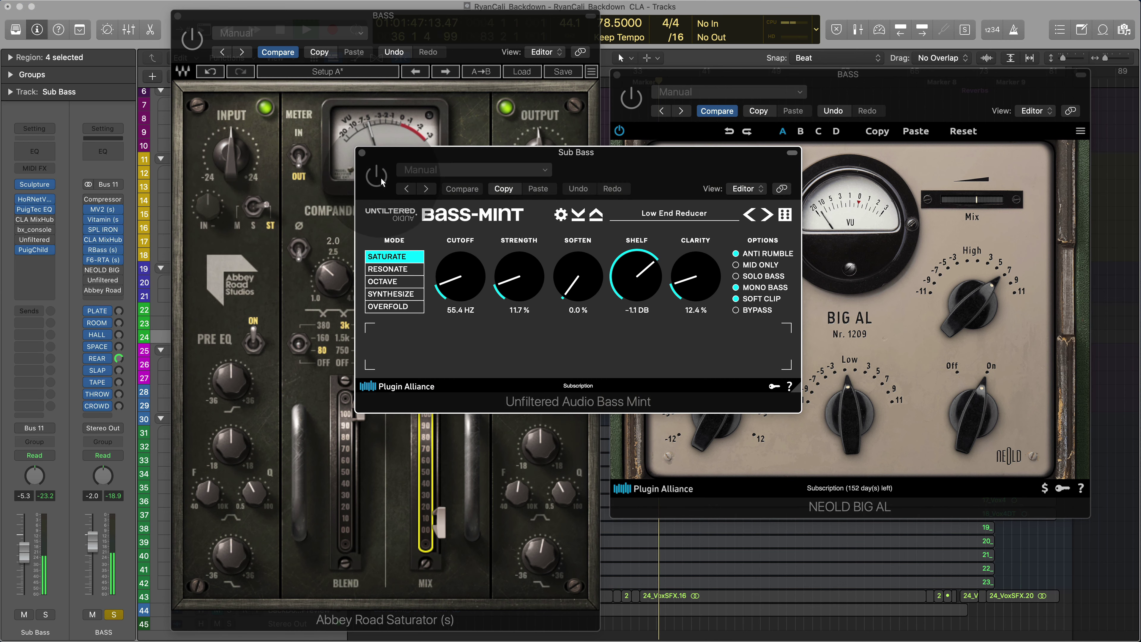
Set Bass Mint's cutoff to 107 Hz and strength to 14.4%, then enlarge its window
drag(457, 296, 455, 277)
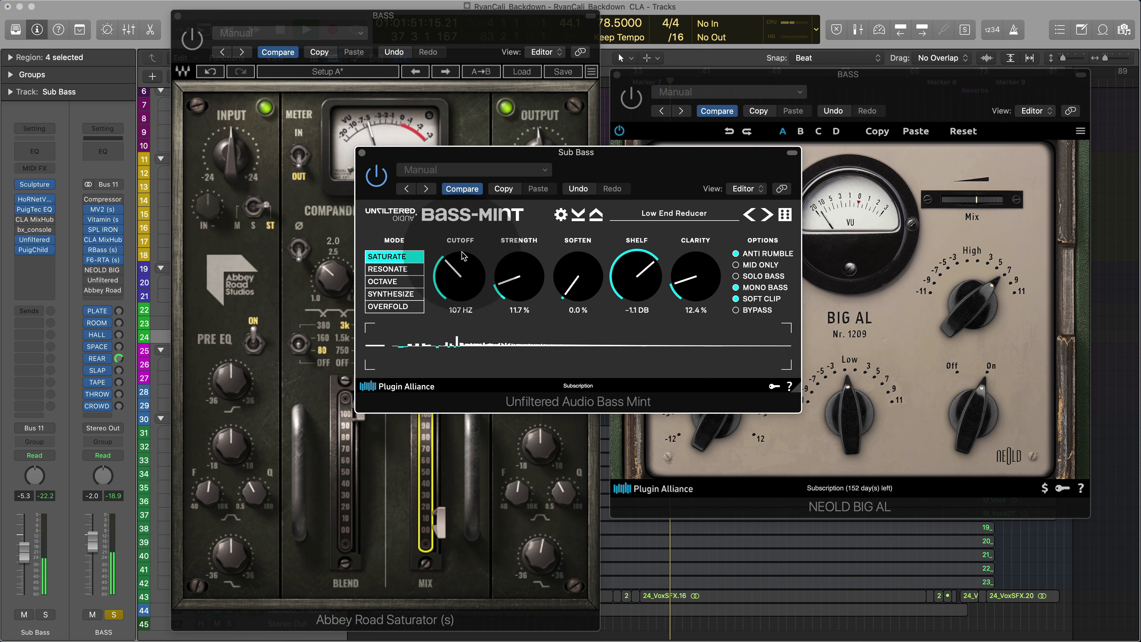
drag(525, 276, 527, 257)
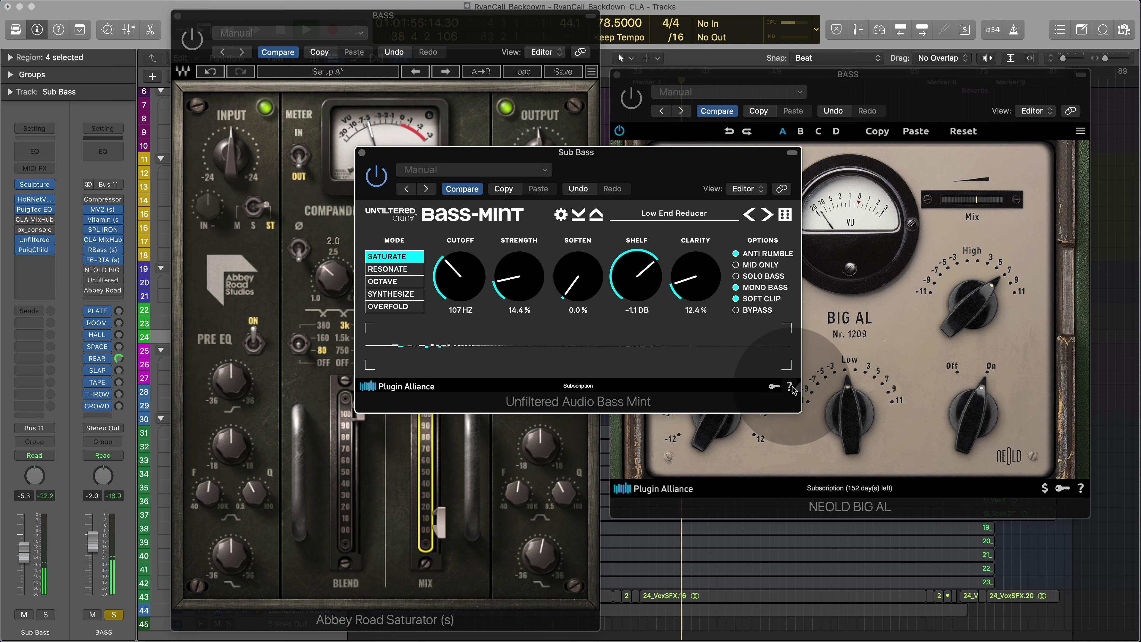
drag(791, 387, 998, 561)
drag(796, 180, 499, 61)
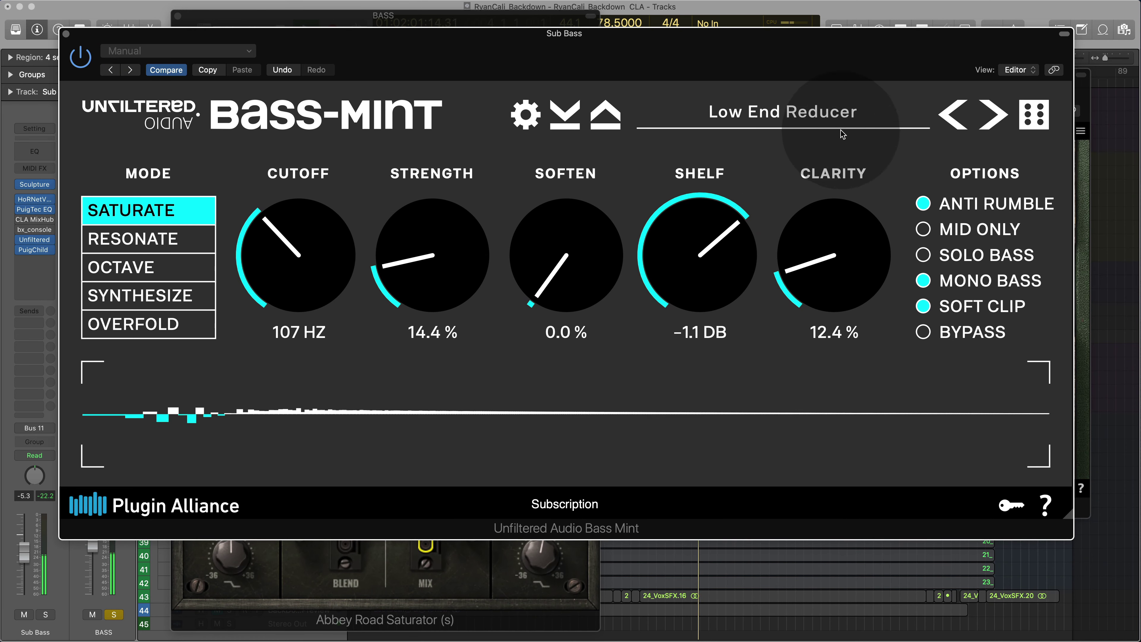
Turn off Anti Rumble, Mono Bass and Soft Clip, bypass Bass Mint and close it
click(924, 204)
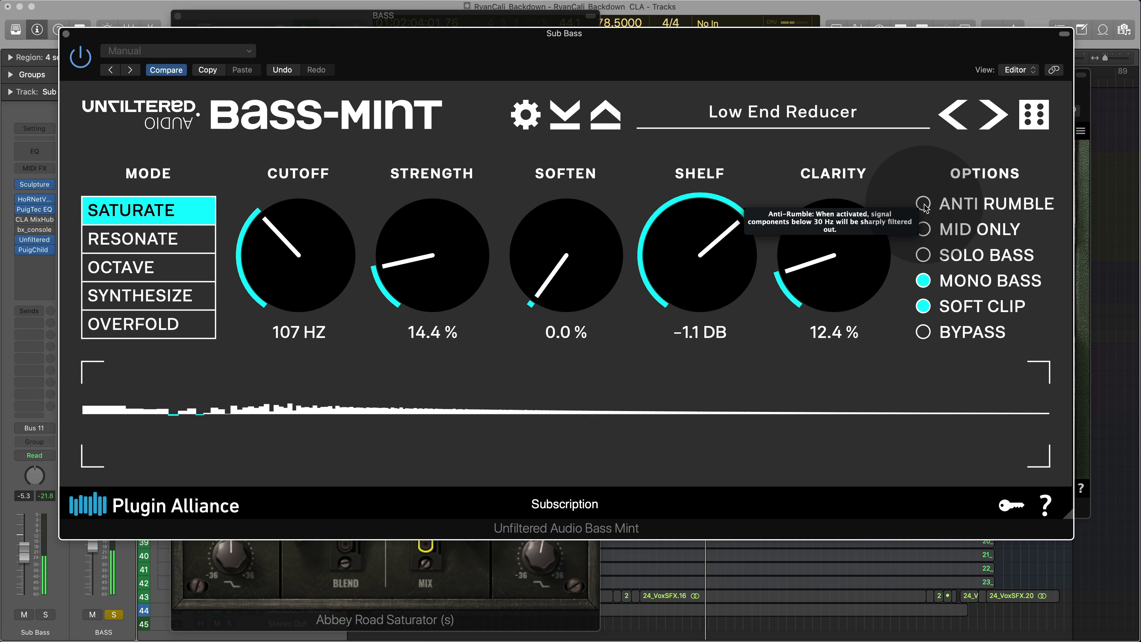
click(919, 286)
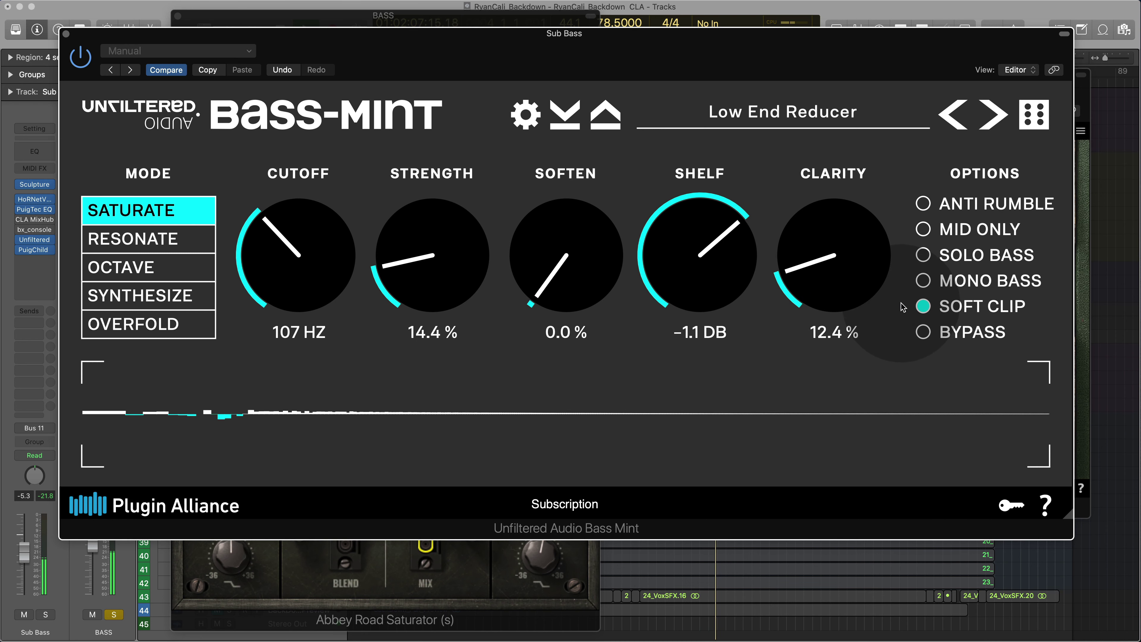
click(921, 306)
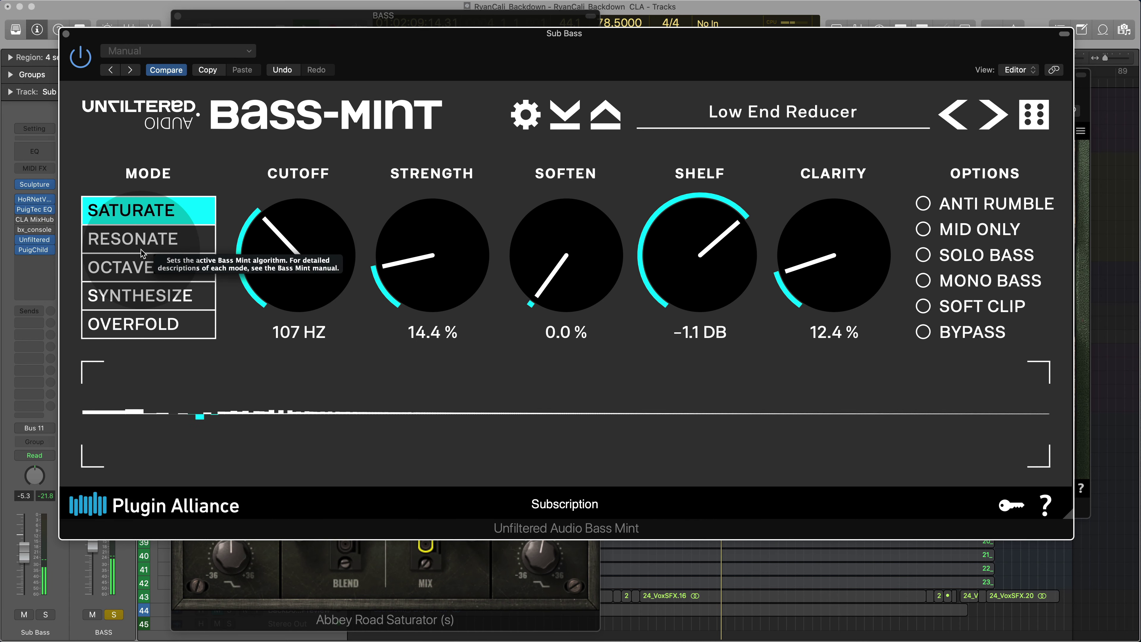
click(80, 58)
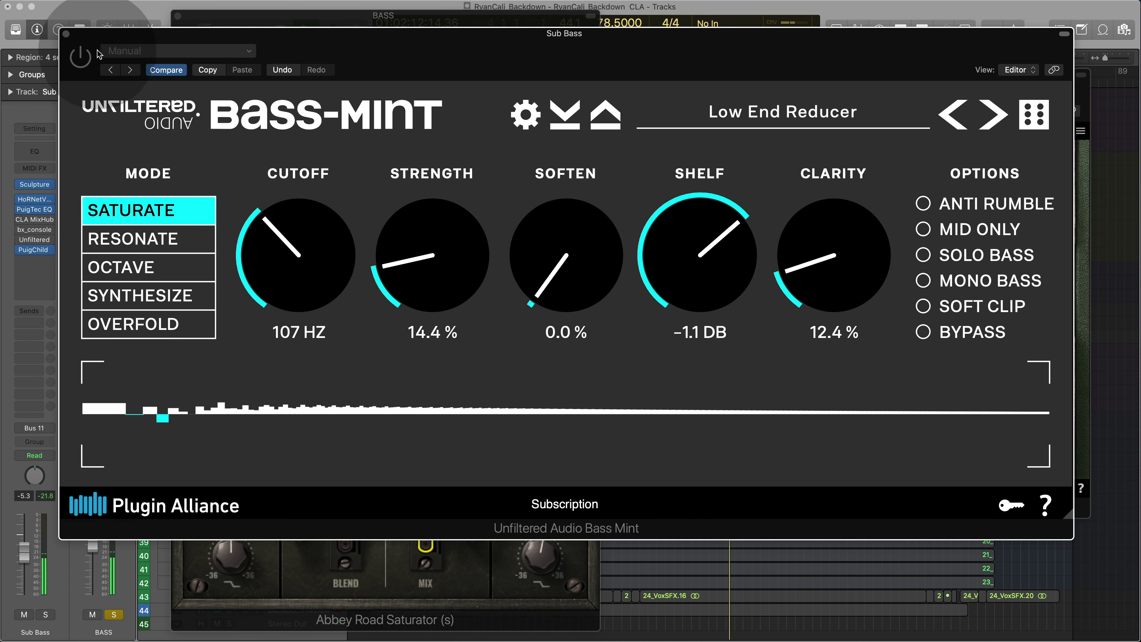
click(66, 35)
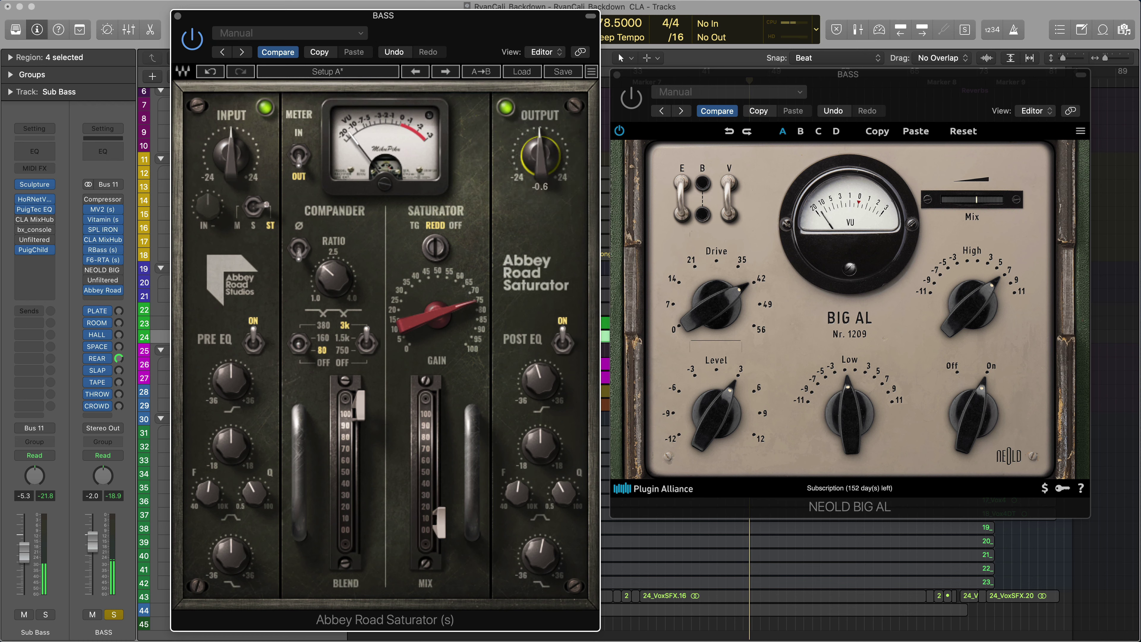
Nudge the Saturator gain up, bypass the Saturator and enable BIG AL on BASS
drag(467, 299, 467, 290)
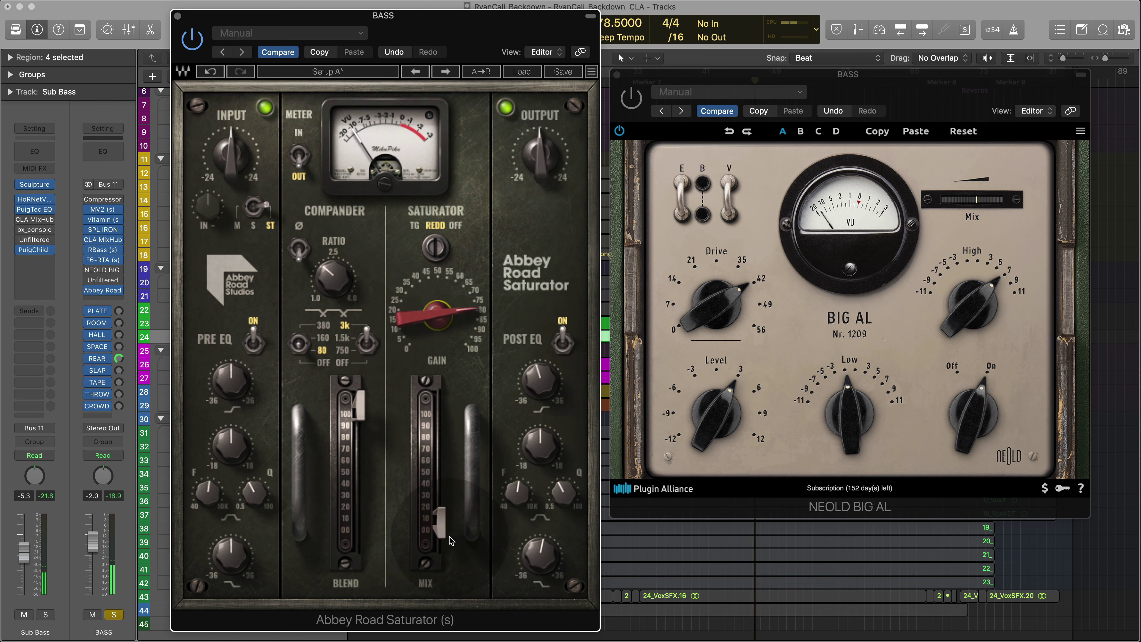
click(192, 41)
click(633, 103)
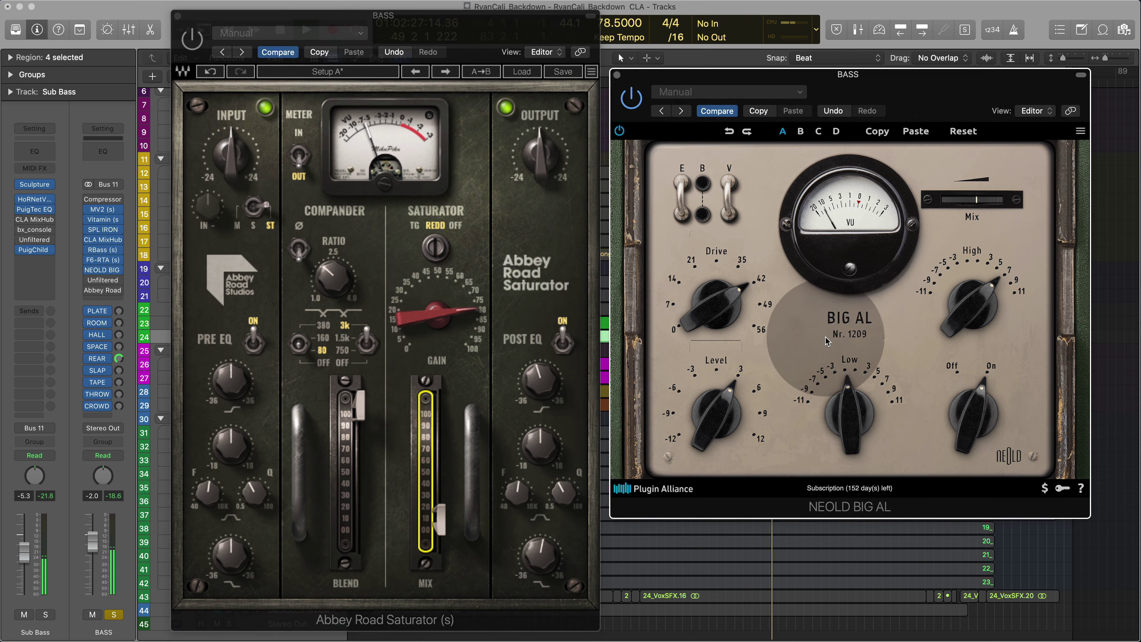
Turn on BIG AL's bass compression, cut Low to -1.0 dB, trim High, and turn emphasis off
mouse_move(846, 382)
click(703, 193)
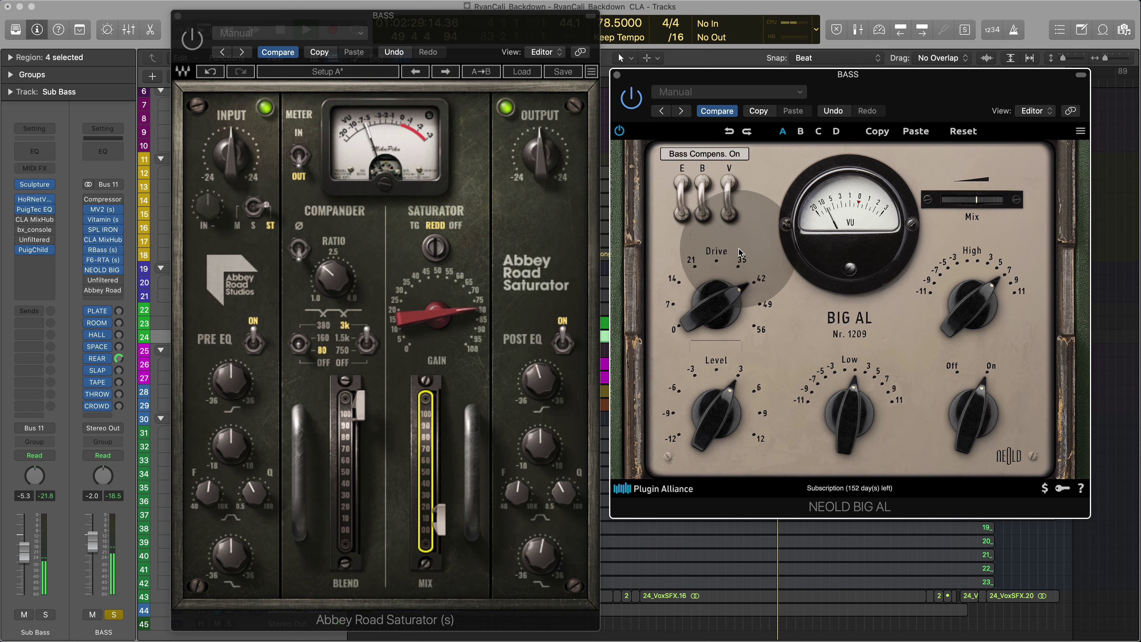
drag(852, 433, 845, 429)
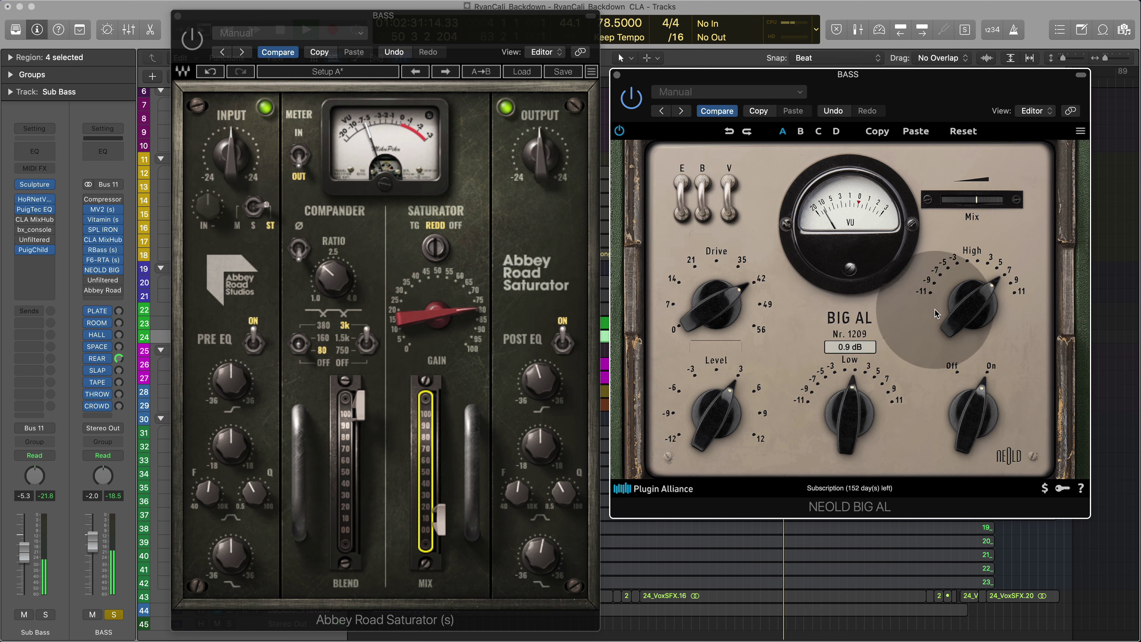
mouse_move(954, 297)
mouse_down()
mouse_move(953, 321)
mouse_move(954, 291)
mouse_up()
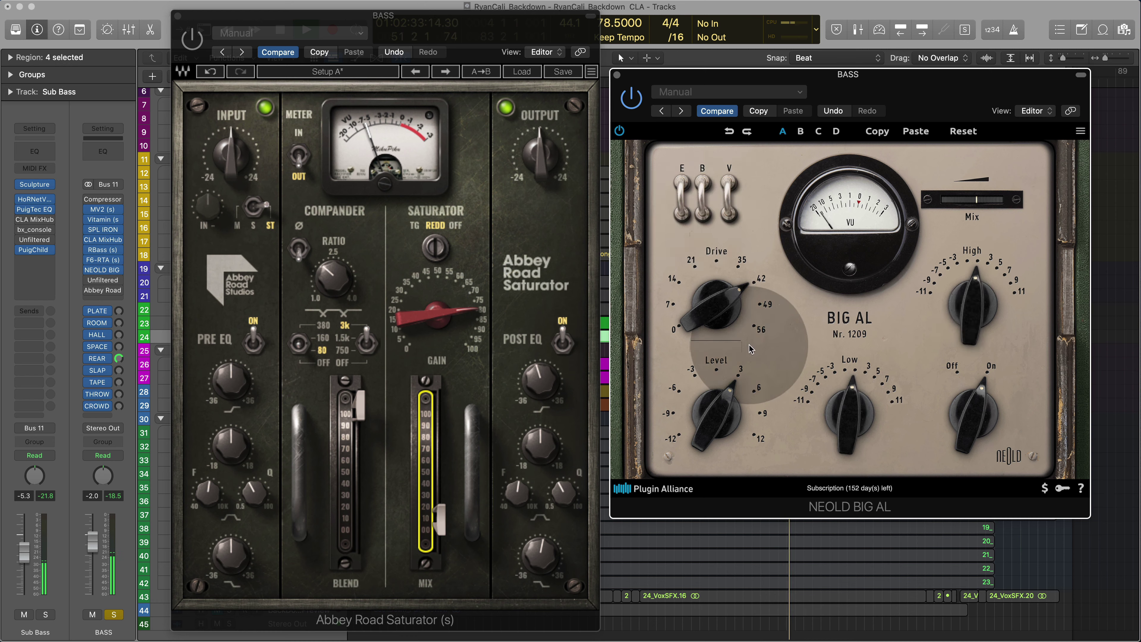
click(682, 196)
Push BIG AL's drive to about 49.9 dB, bring mix down to about 18.3%, and boost High
drag(722, 307, 723, 304)
drag(947, 222, 928, 204)
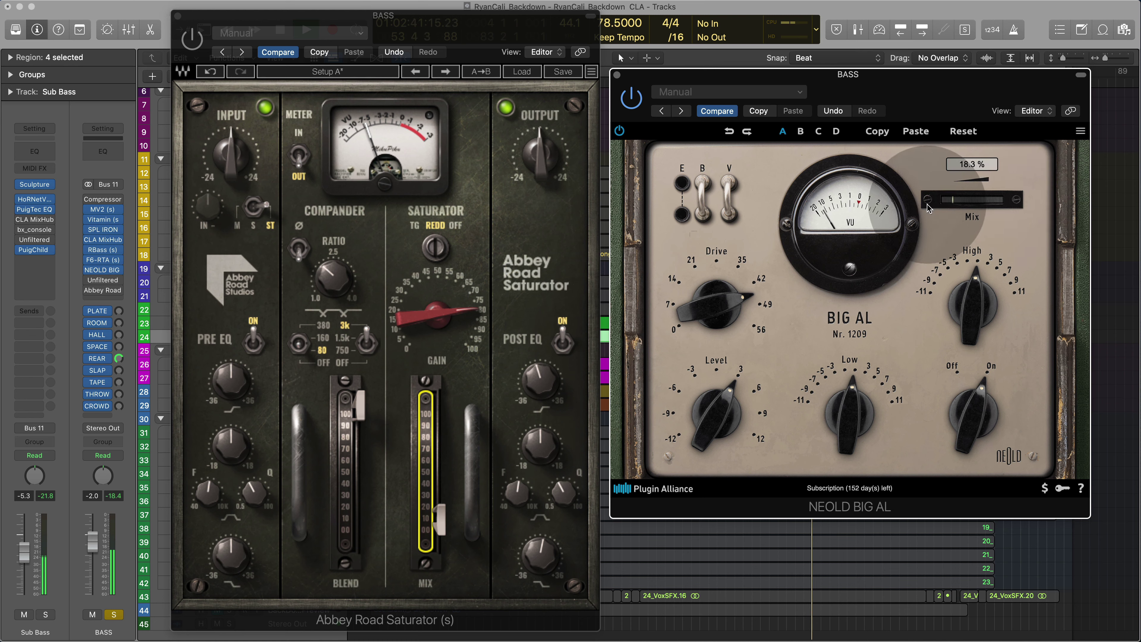
drag(962, 290, 980, 275)
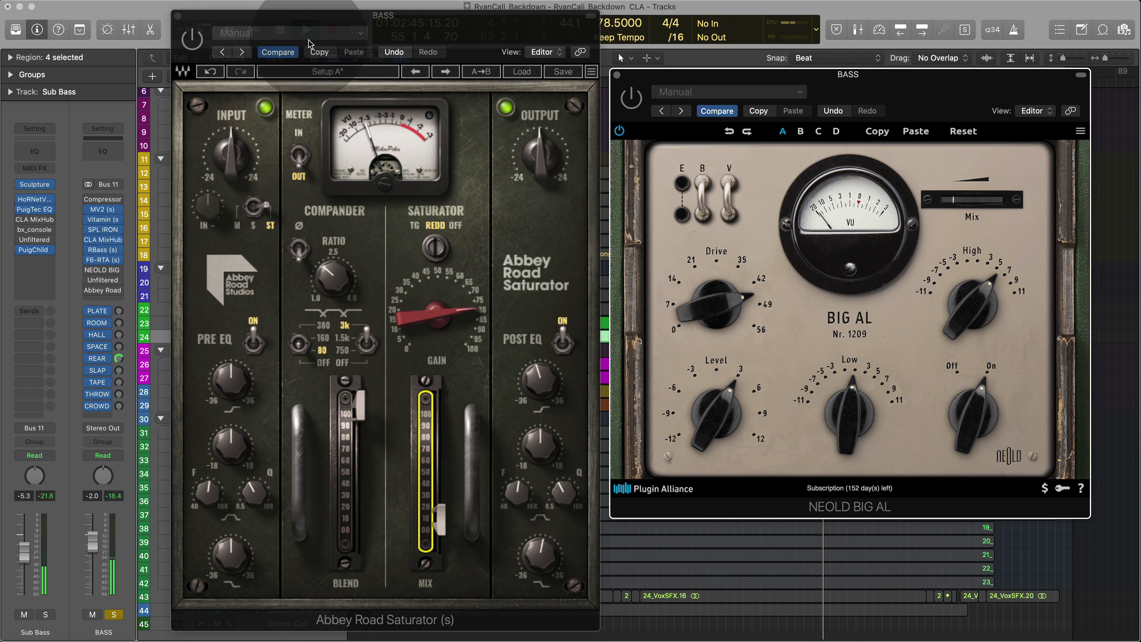
drag(313, 19, 688, 37)
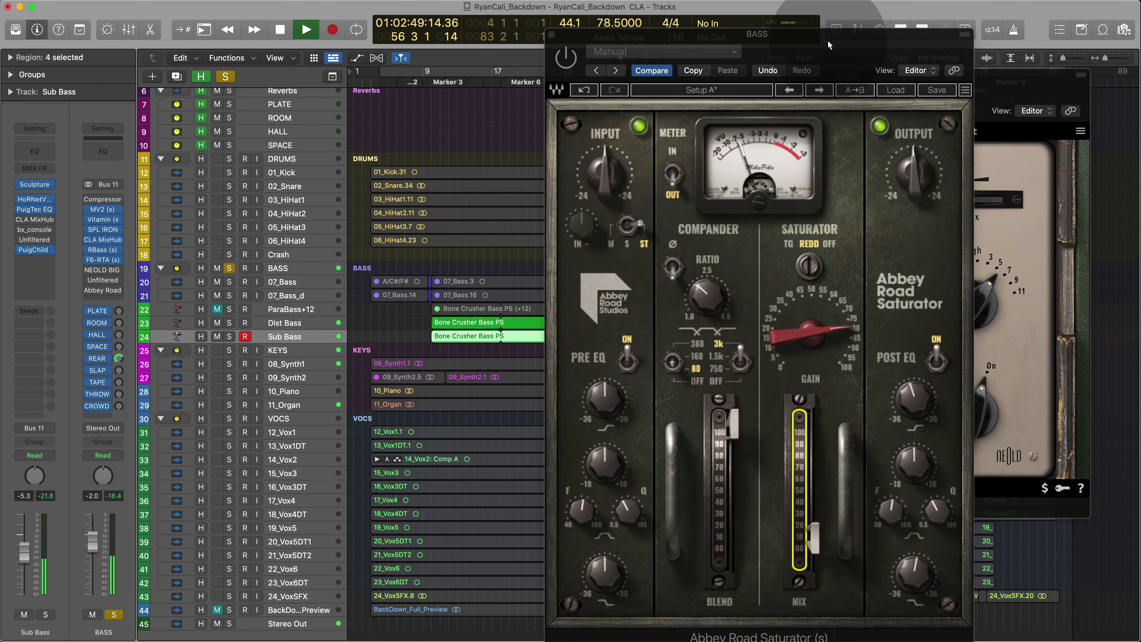
Arrange the Saturator and BIG AL windows side by side and cut BIG AL's High to -2.9 dB
drag(829, 33, 462, 21)
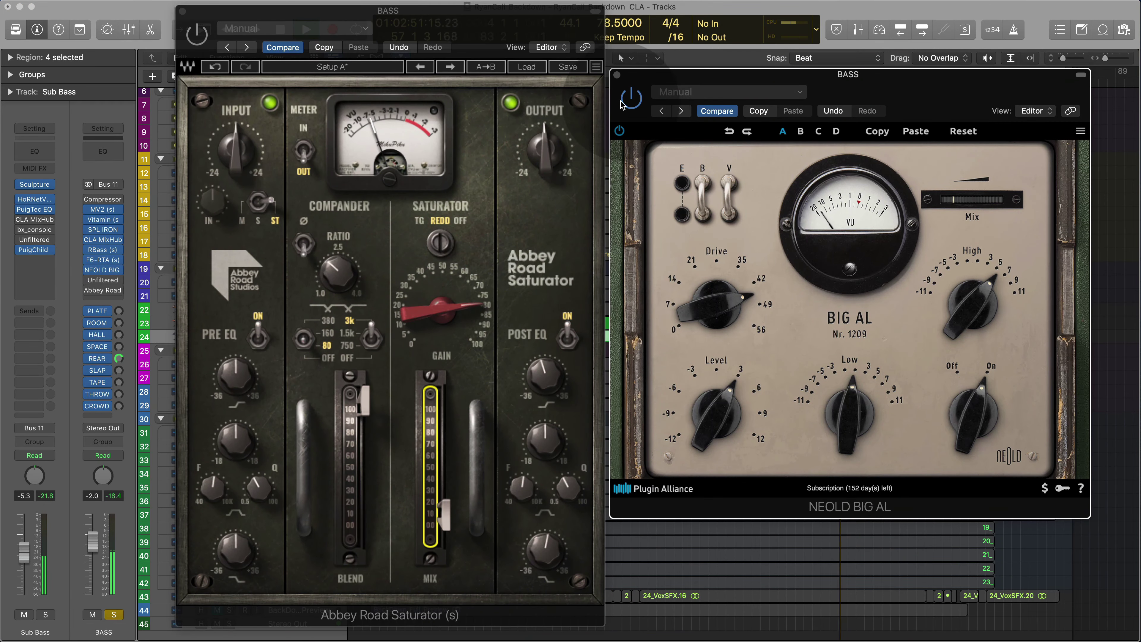
drag(889, 88, 796, 85)
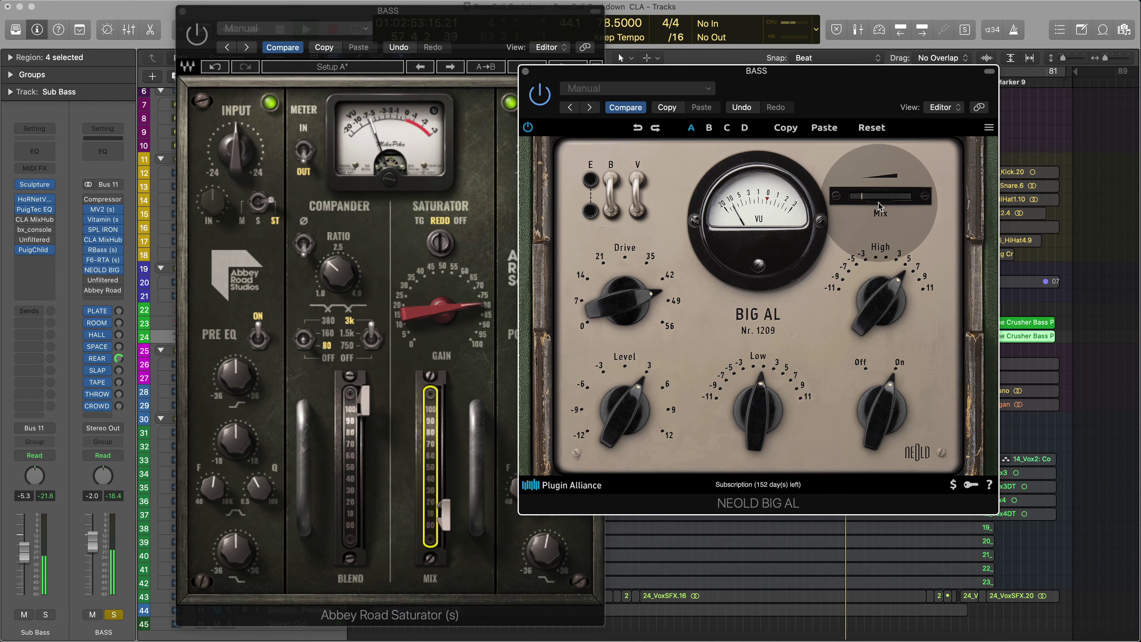
drag(880, 310, 889, 347)
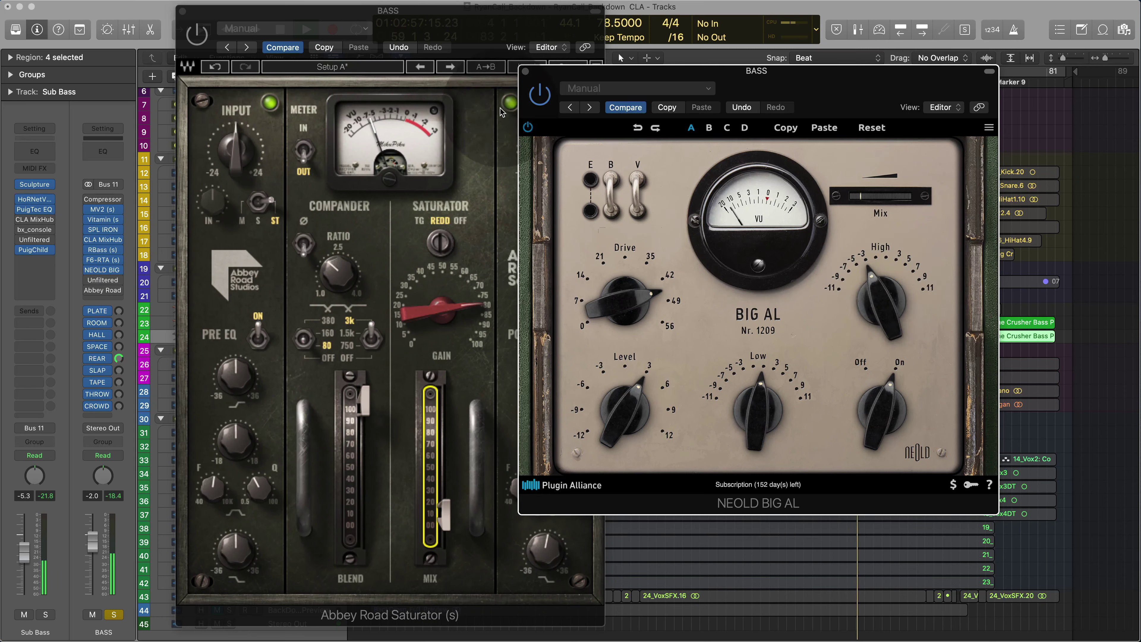
Lower the Saturator's top post-EQ band to -6.62 and gain to 45.4, then unsolo BASS
click(212, 53)
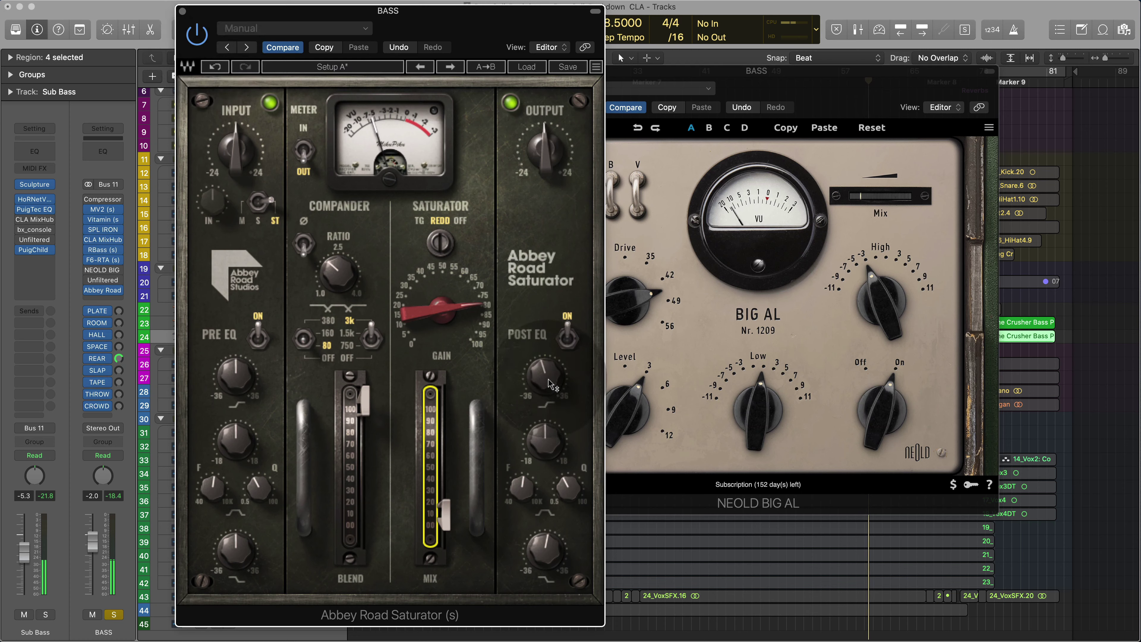
drag(533, 379, 530, 427)
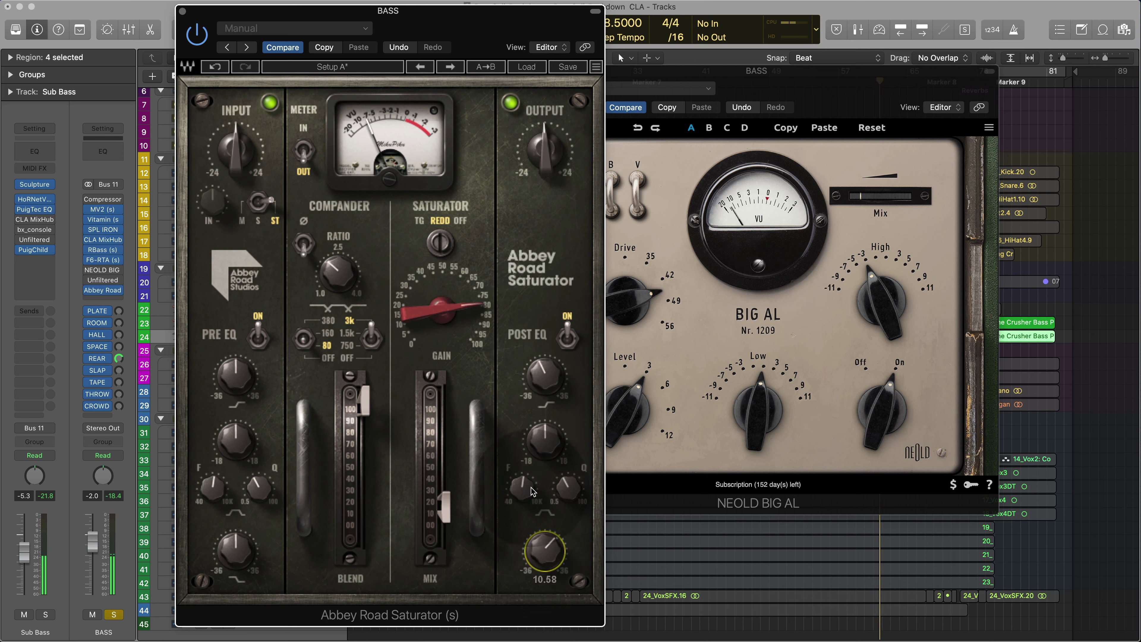
drag(438, 318, 438, 342)
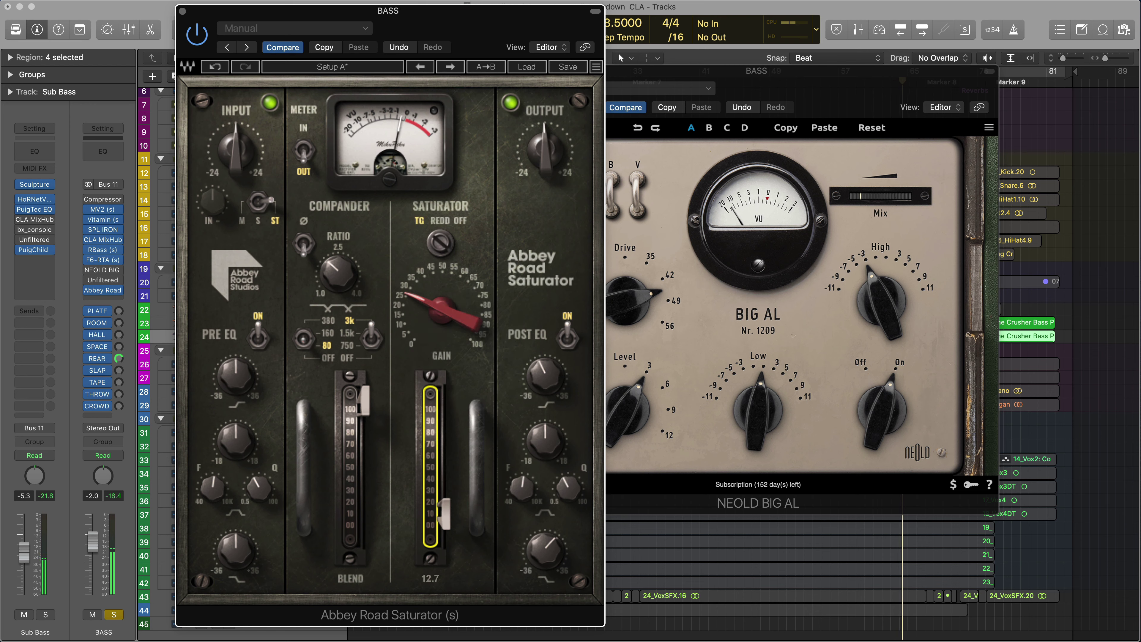
click(114, 614)
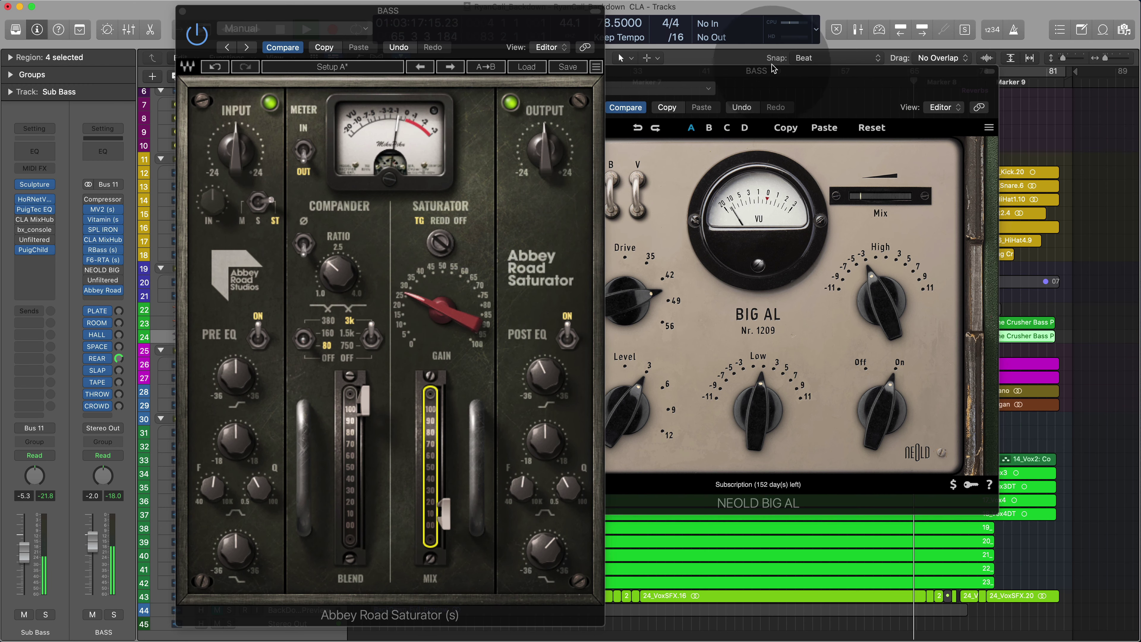
Reposition the BASS BIG AL window over the Saturator
drag(771, 79, 878, 65)
click(530, 77)
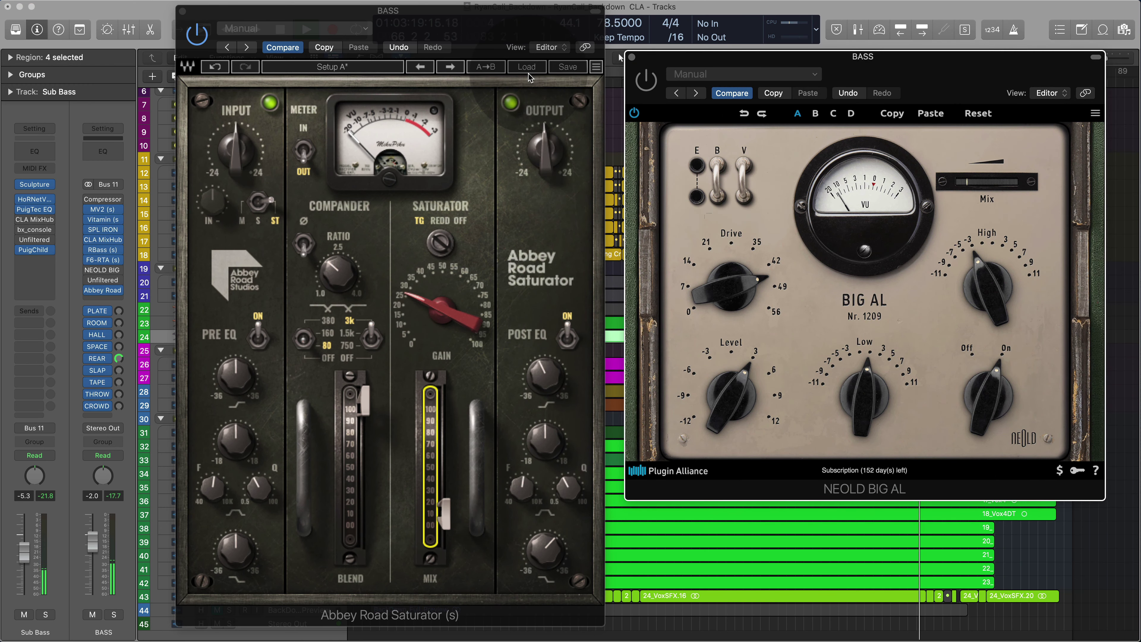
mouse_move(693, 63)
mouse_down()
mouse_move(789, 241)
mouse_move(827, 288)
mouse_move(755, 301)
mouse_up()
click(670, 80)
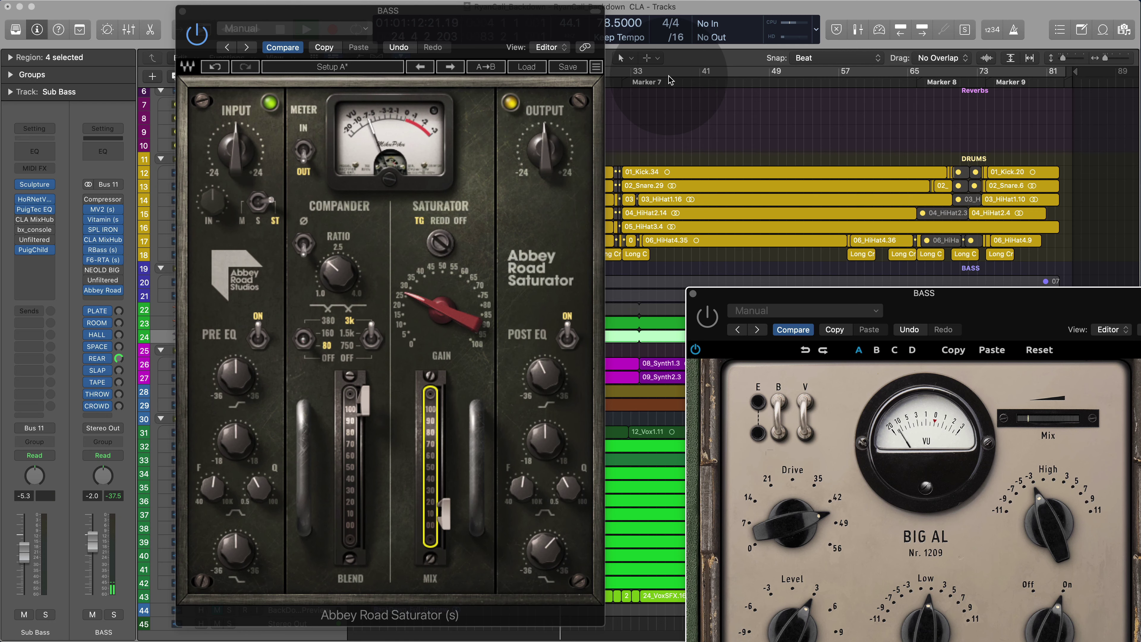
drag(925, 293, 801, 106)
Bypass the Abbey Road Saturator and bring up the DRUMS bus BIG AL window
click(197, 36)
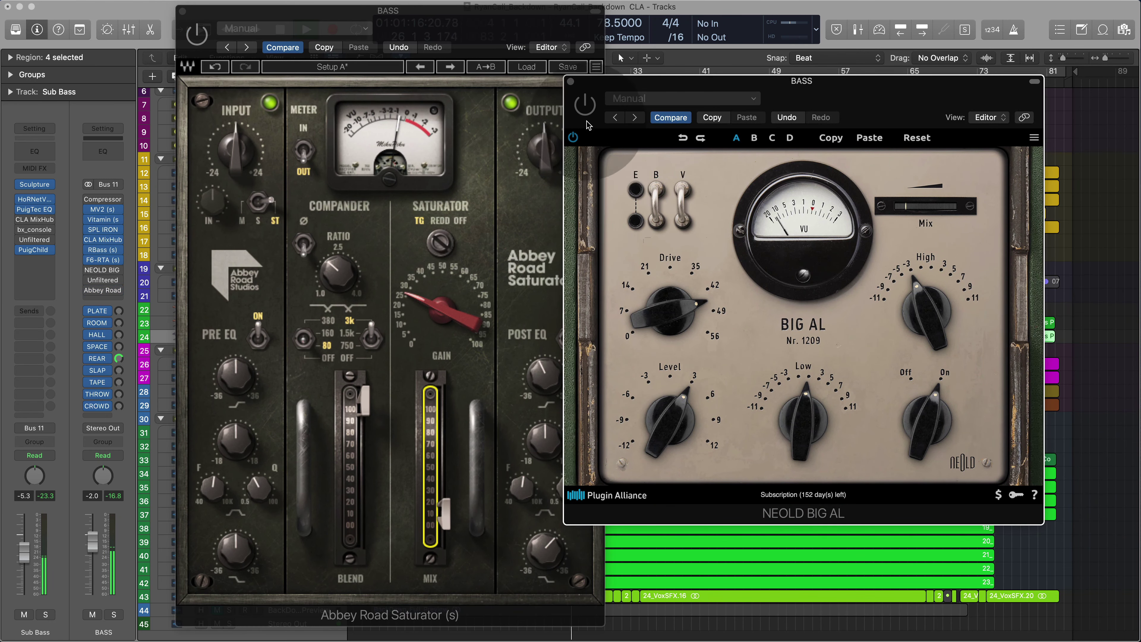
drag(800, 261, 564, 181)
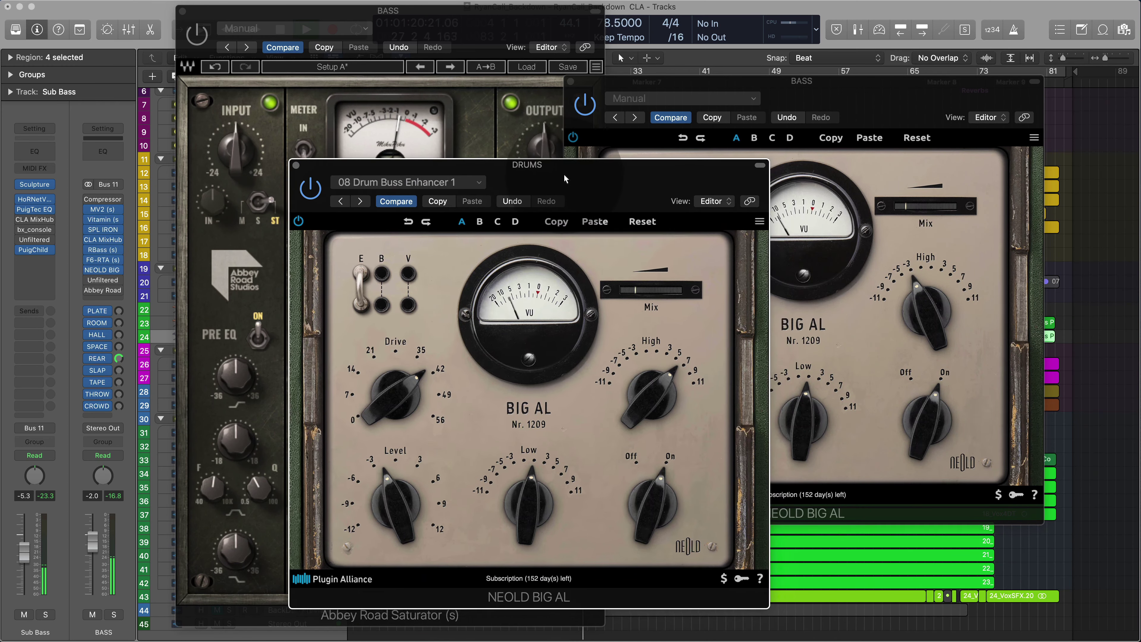
click(127, 309)
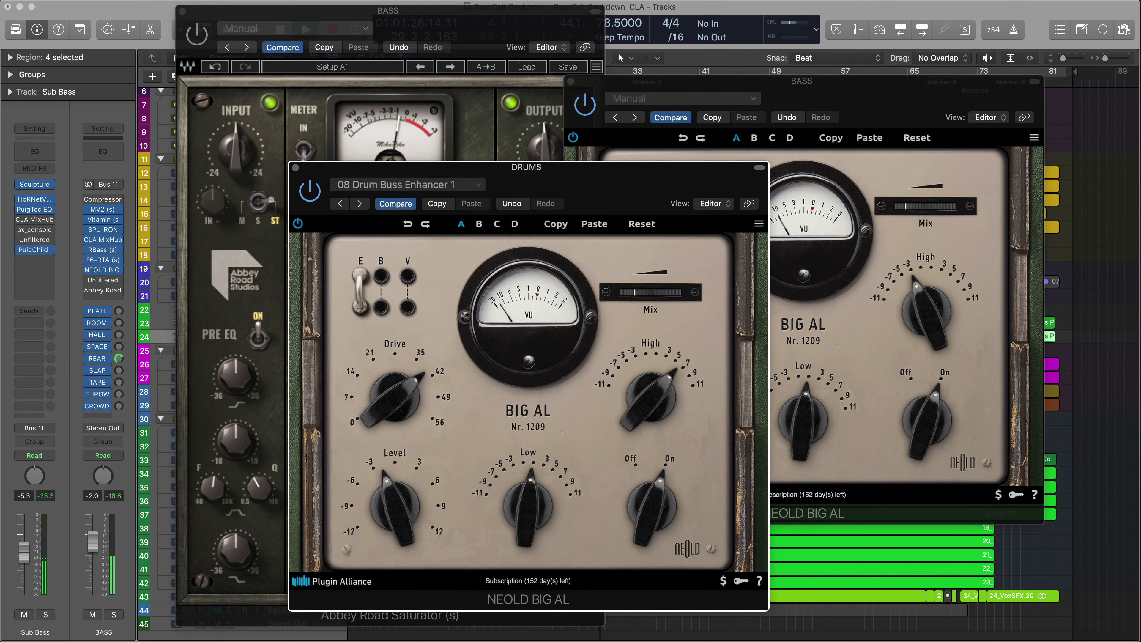
Open the VOCS BIG AL and spread the VOCS, DRUMS and BASS windows across the screen
click(389, 154)
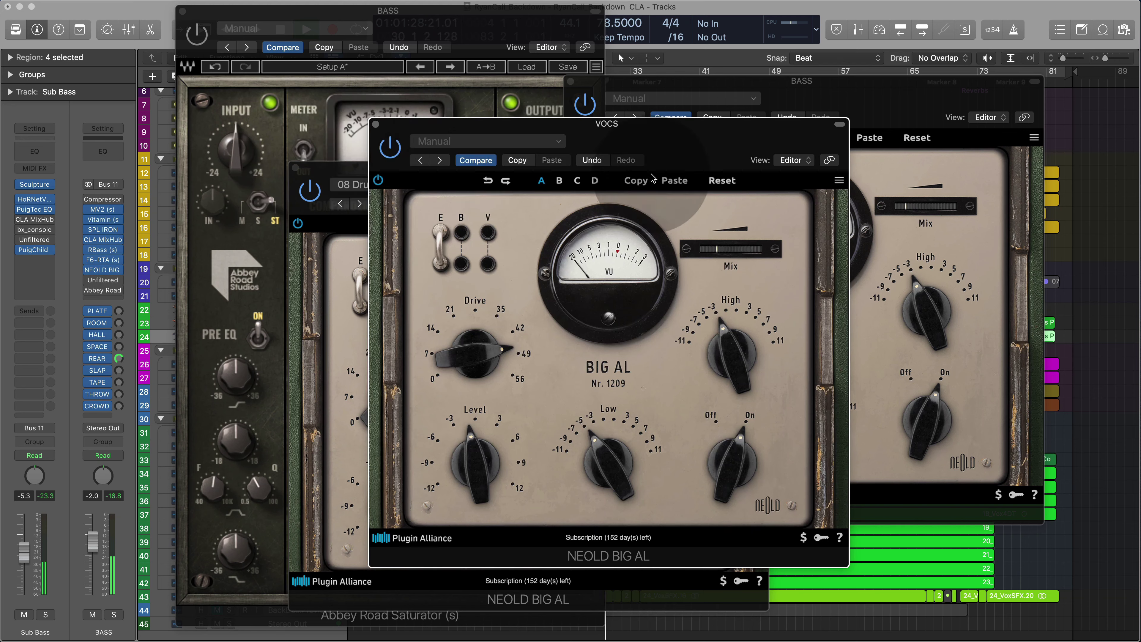
click(735, 254)
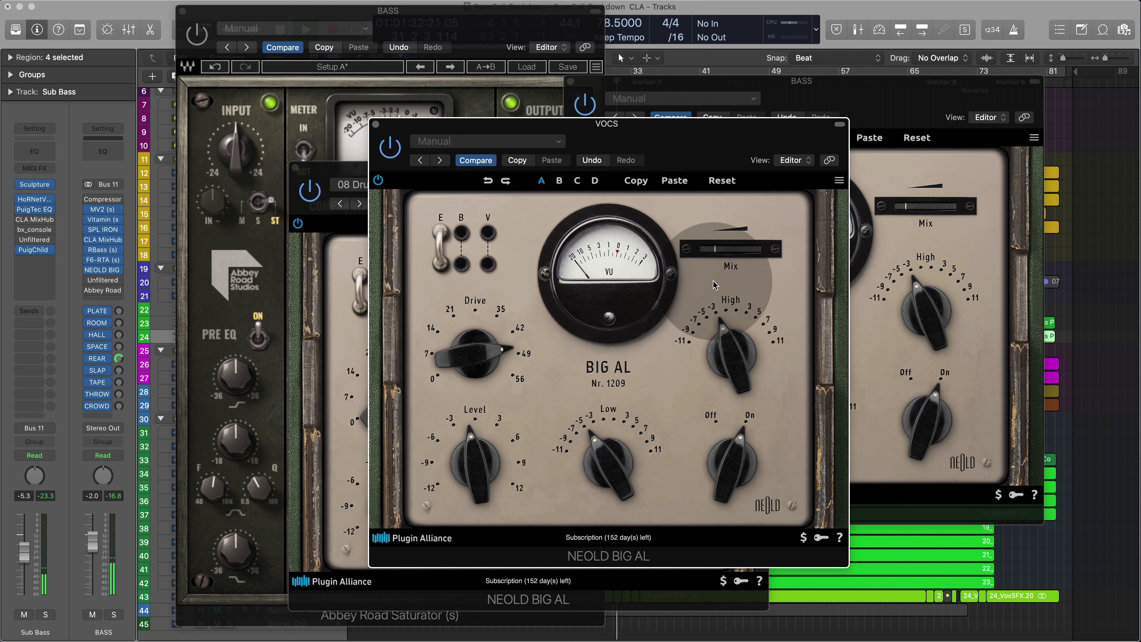
drag(652, 124, 812, 213)
drag(691, 169, 457, 178)
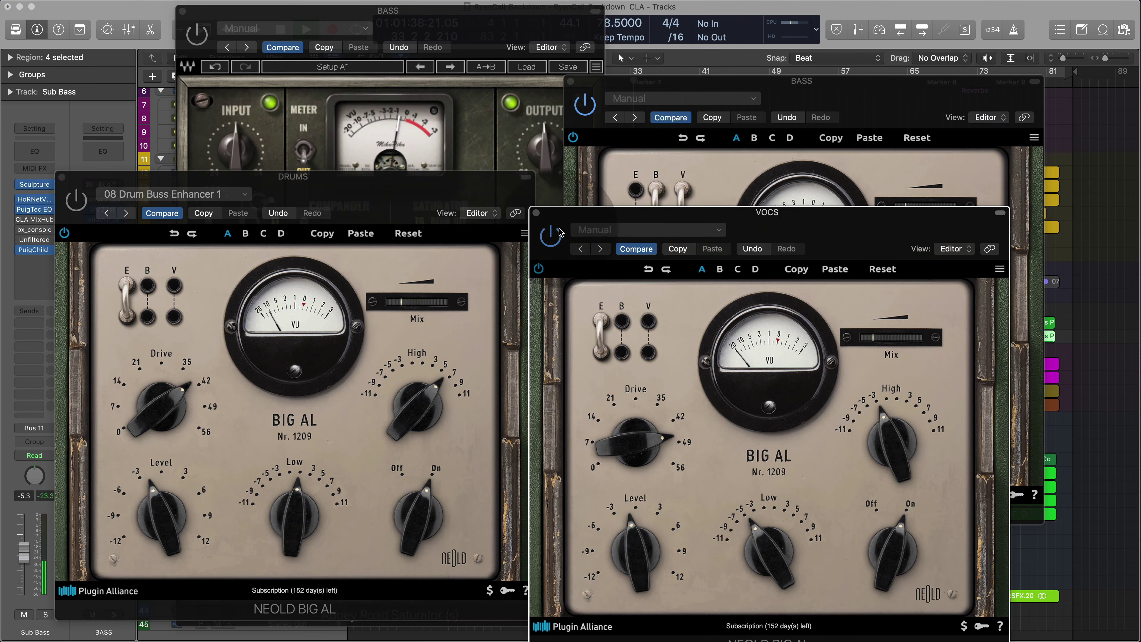
click(585, 106)
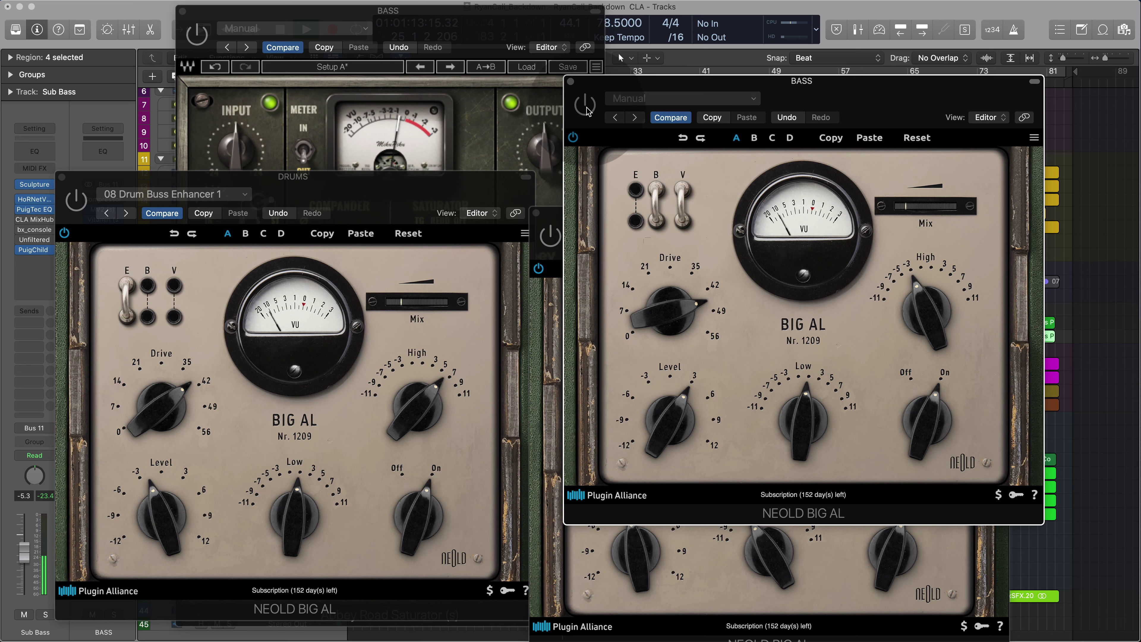
drag(623, 89, 690, 81)
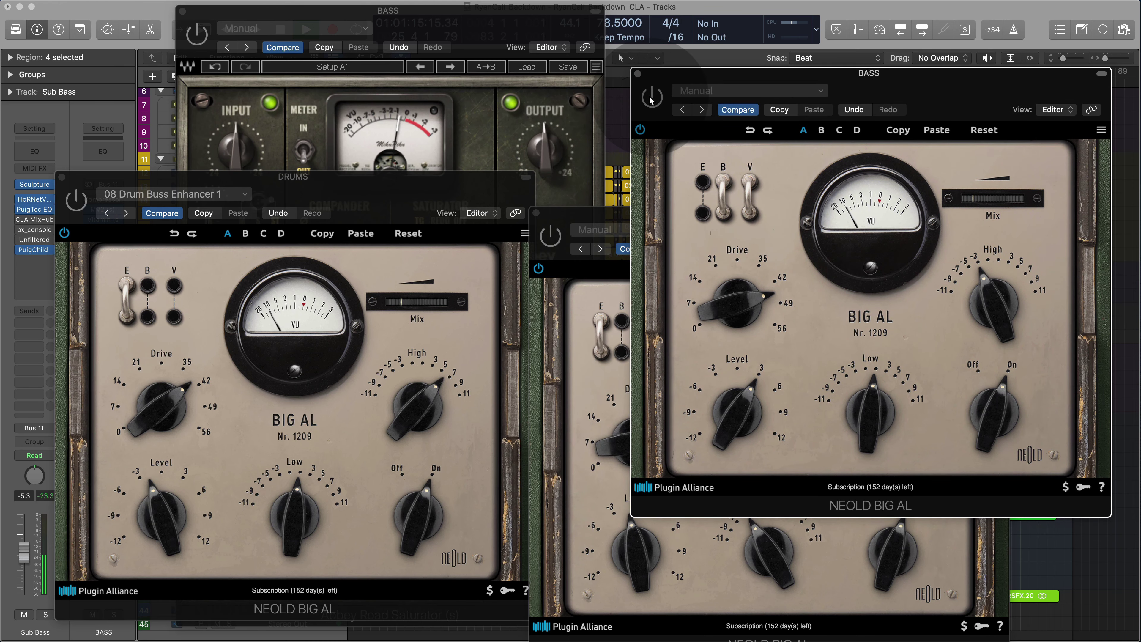
Bypass the VOCS and DRUMS BIG AL instances to compare, then bring the BASS Saturator forward
click(545, 245)
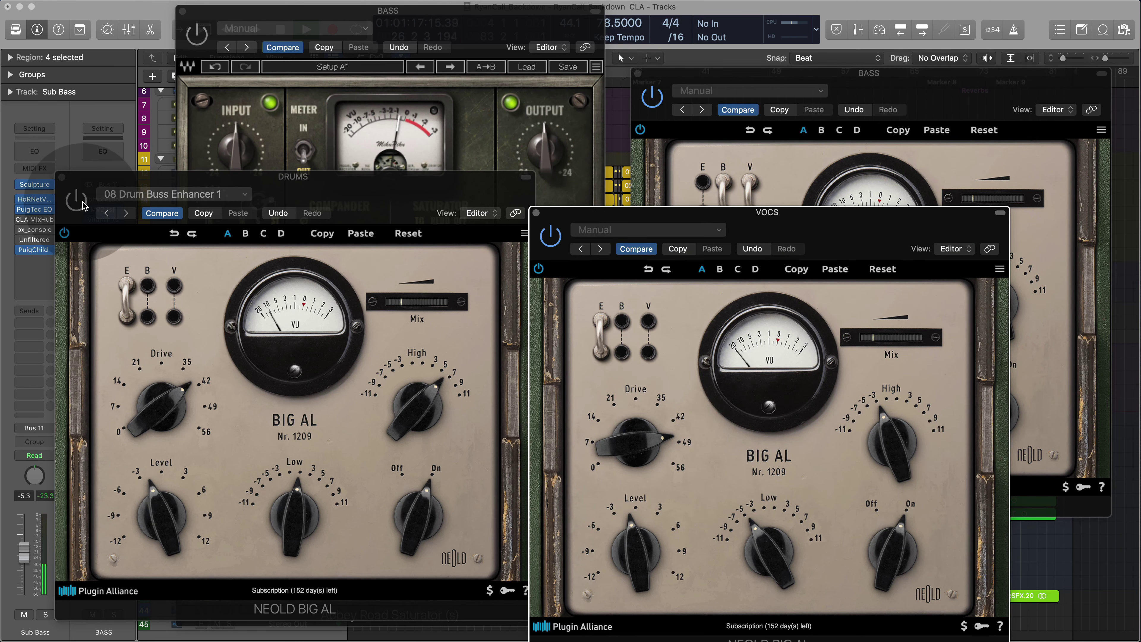
click(522, 200)
click(659, 236)
drag(644, 219, 682, 215)
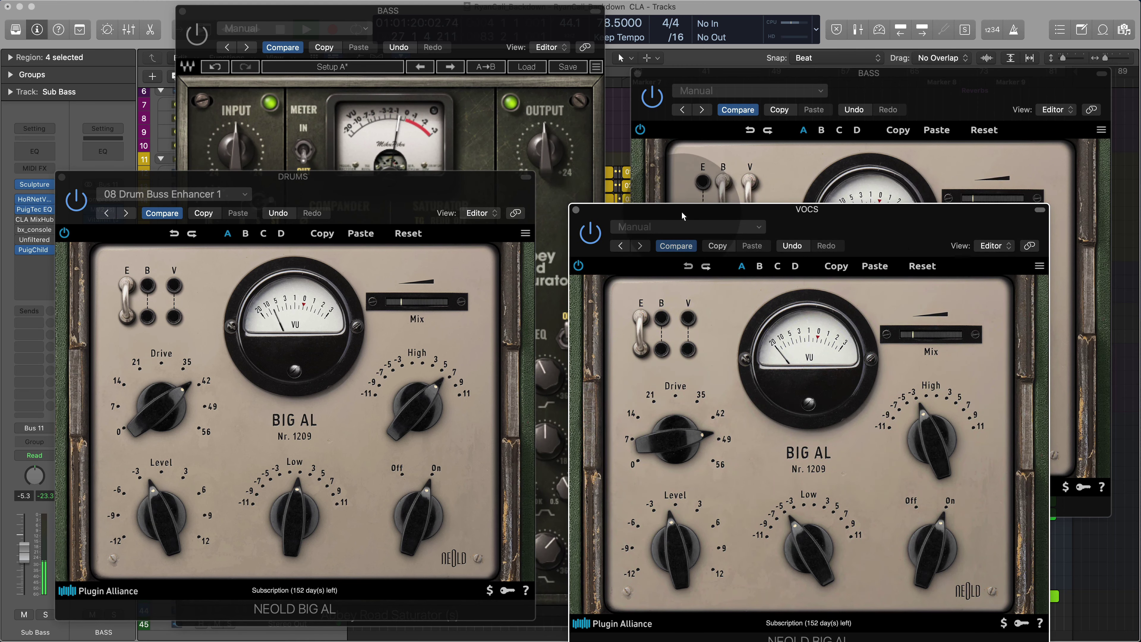
click(591, 232)
click(75, 200)
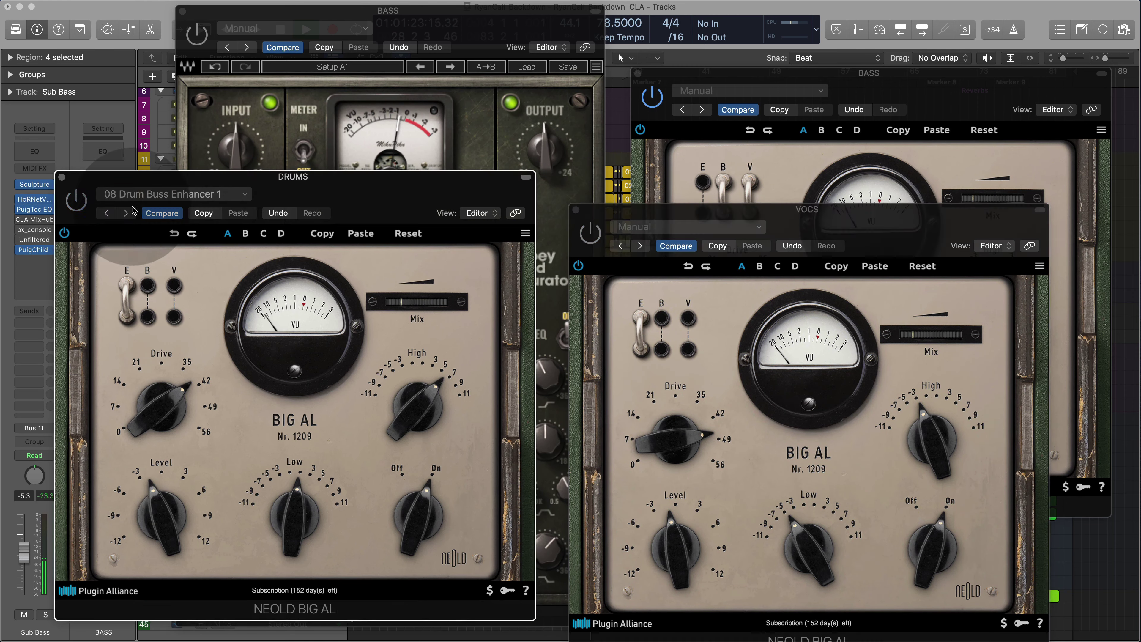
click(649, 121)
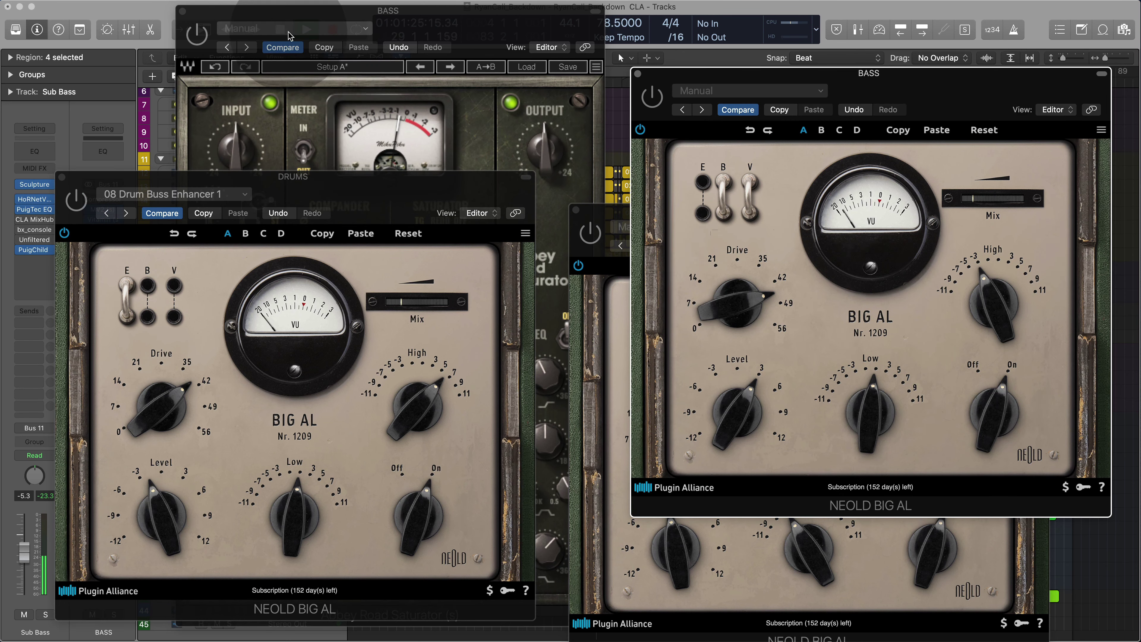
click(201, 38)
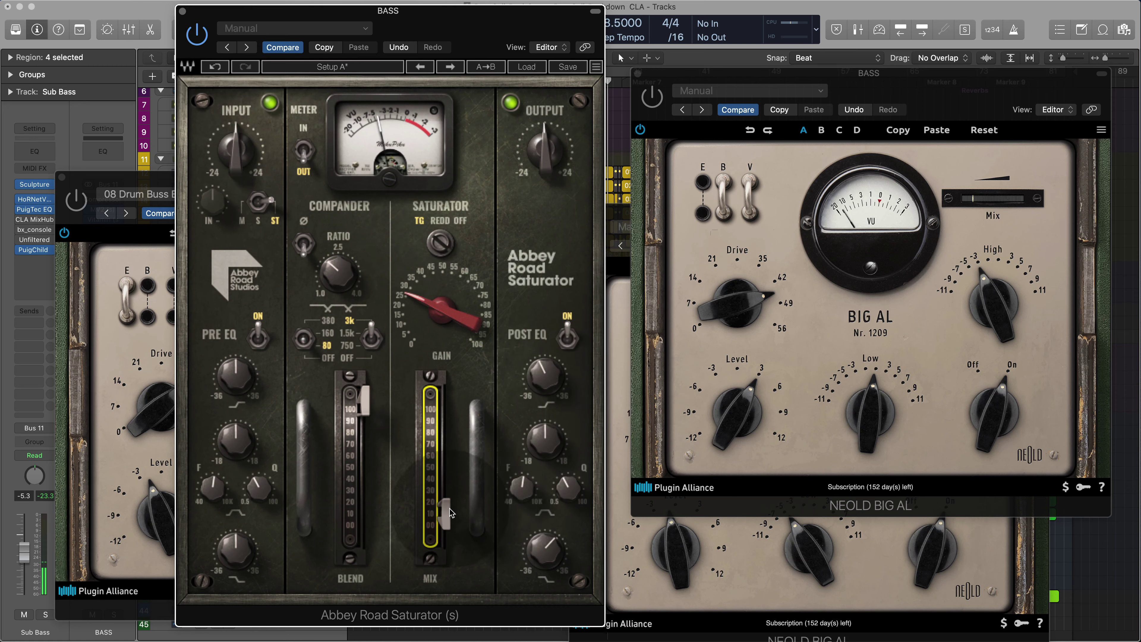
Pull the BASS Saturator's mix fader down to 11.8 and close its window
drag(449, 511, 457, 532)
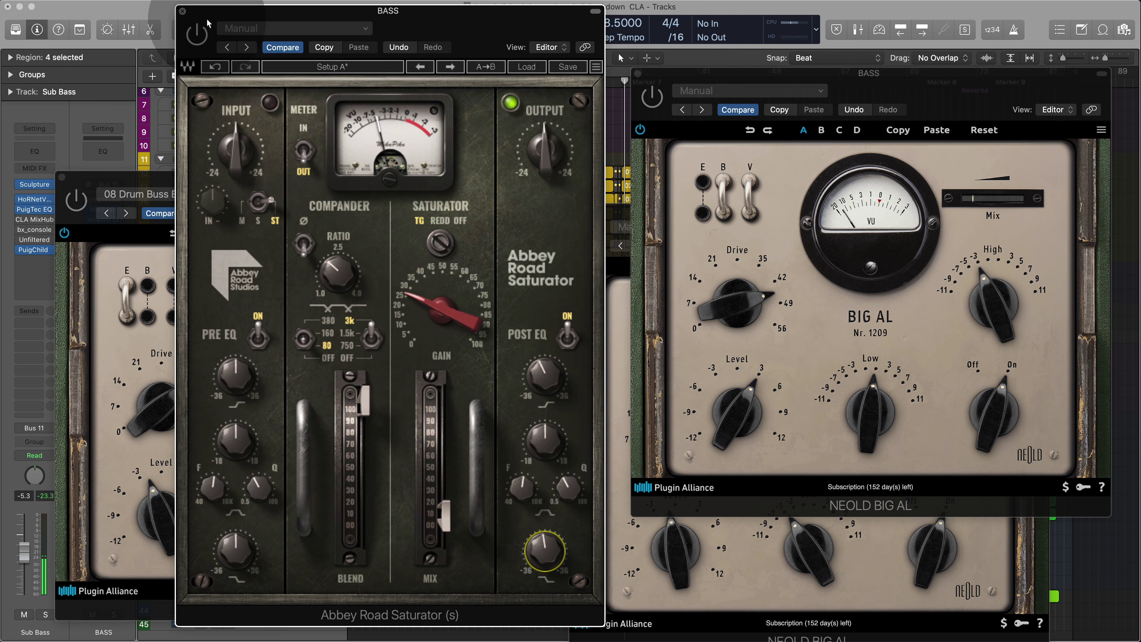
click(181, 13)
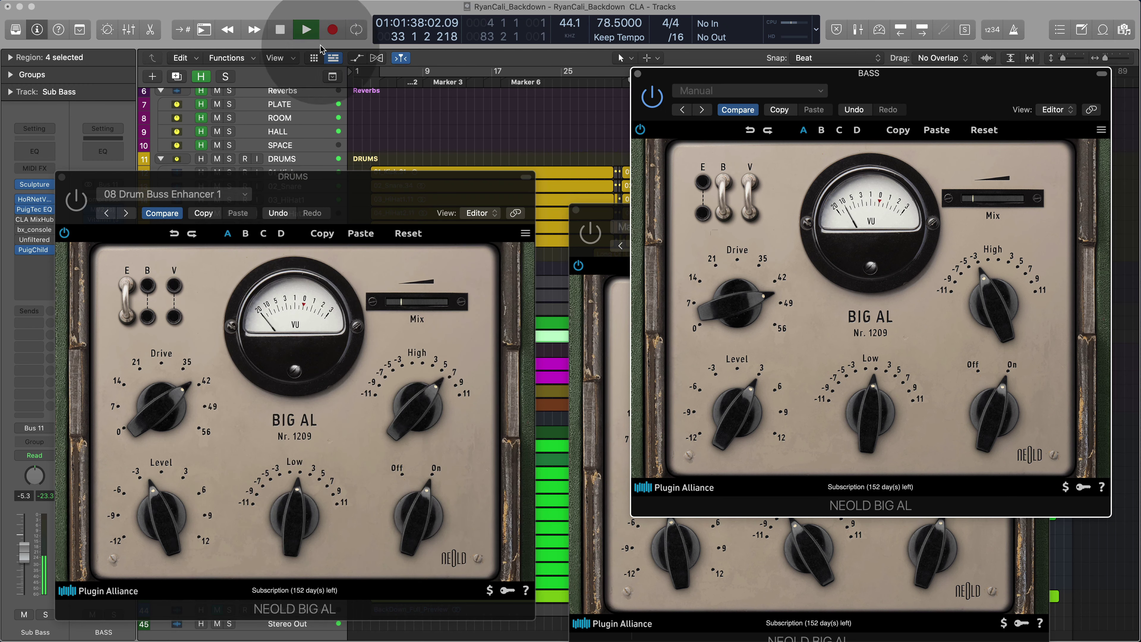
On the VOCS BIG AL, set High to 1.9 dB, switch voltage sag on, and lower Level to -2.4 dB
click(573, 229)
click(82, 205)
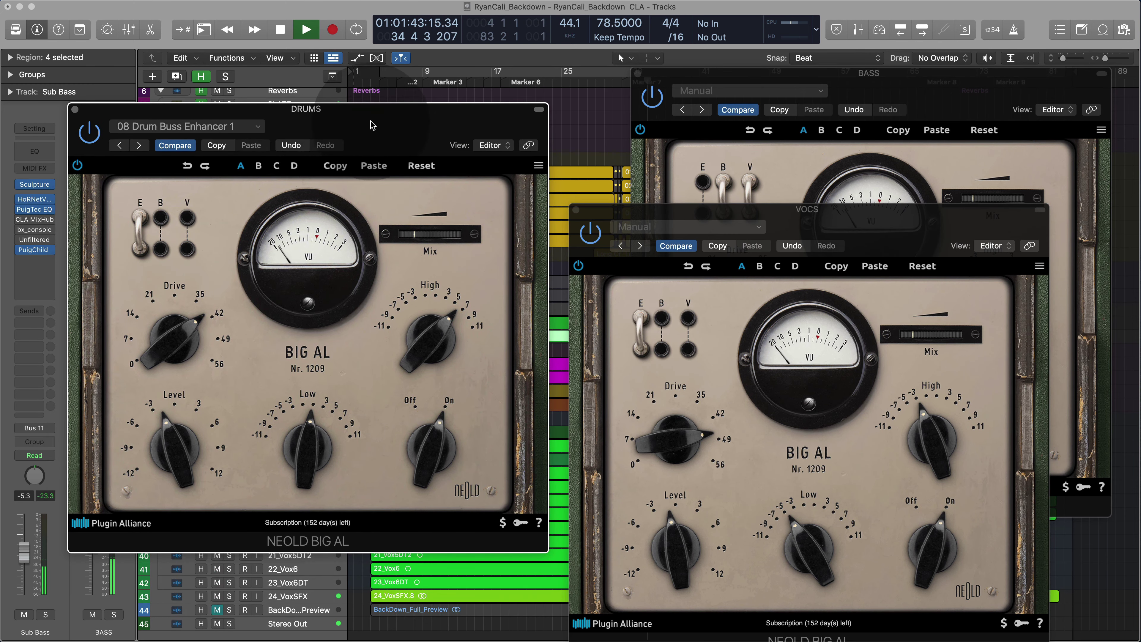
drag(919, 428, 940, 411)
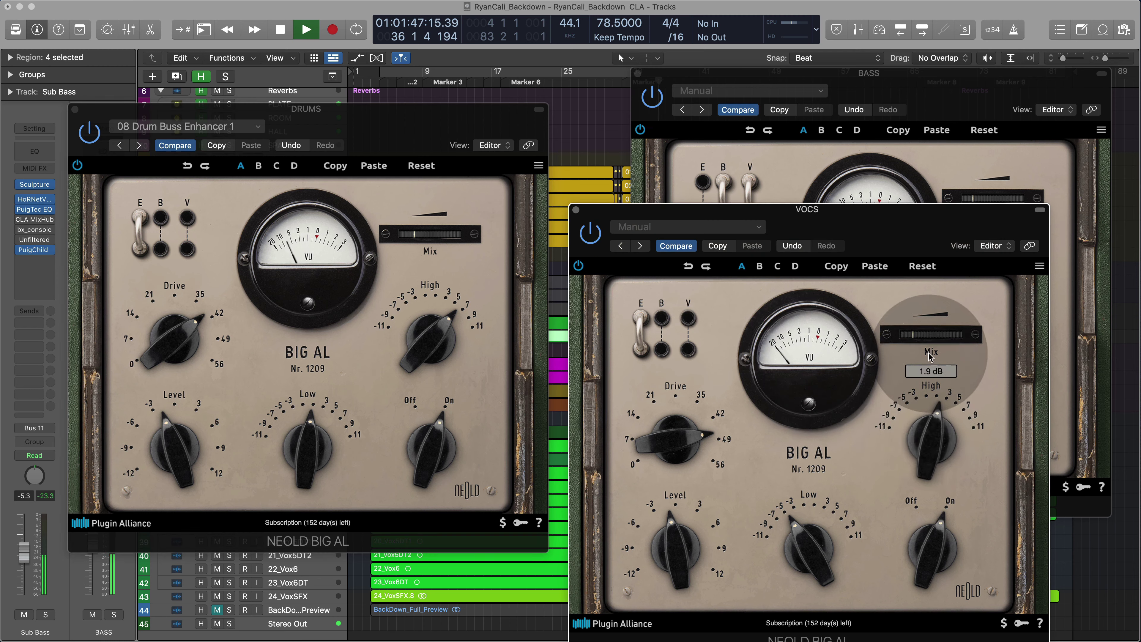
drag(928, 336, 924, 338)
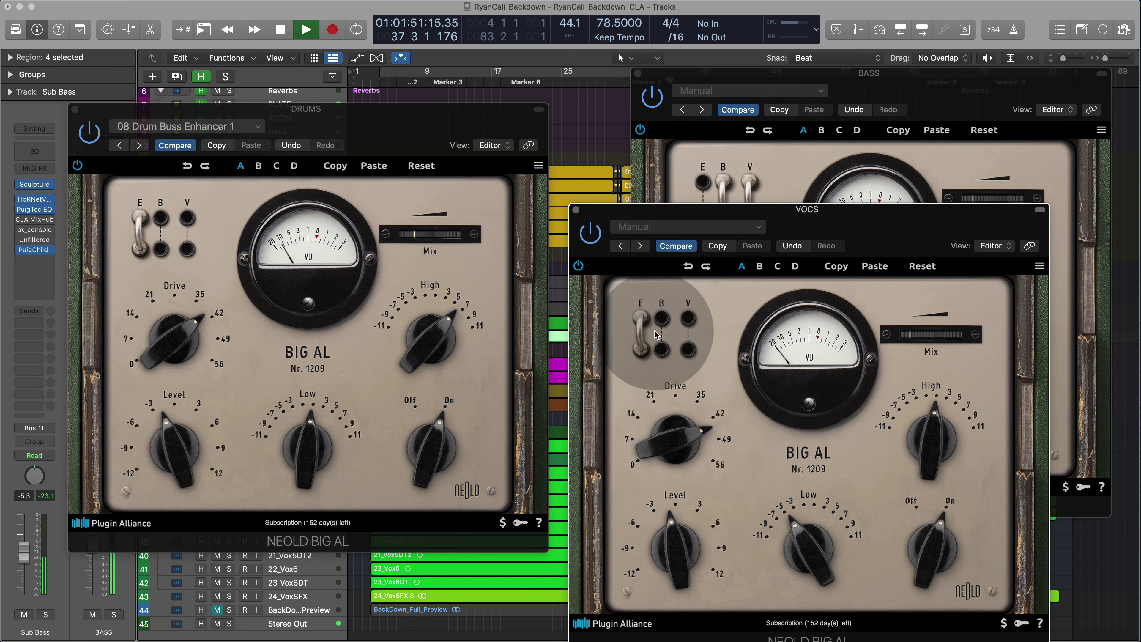
click(688, 333)
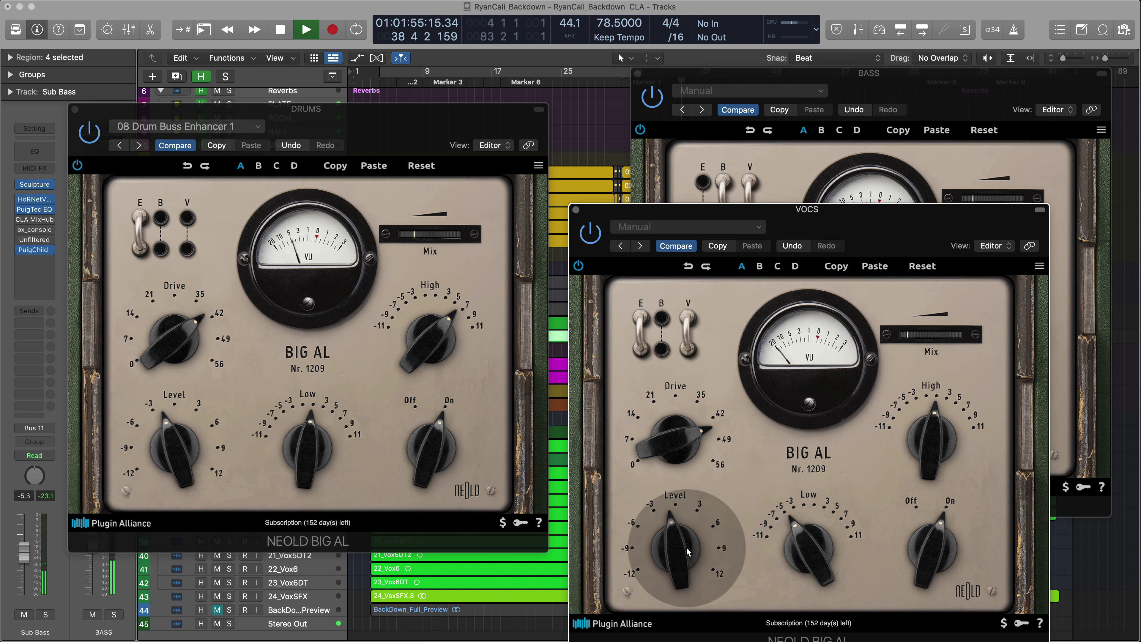
scroll(675, 539, down, 3)
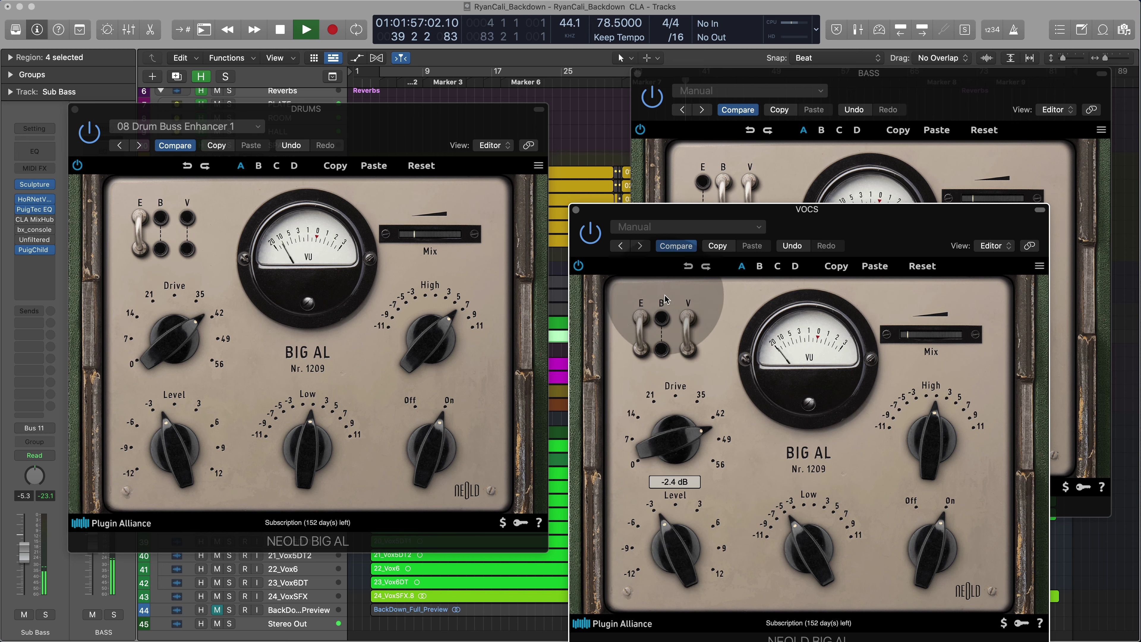
A/B the VOCS BIG AL, raise High to 2.8 dB, then ease it back and set Mix to 38%
click(587, 237)
click(587, 236)
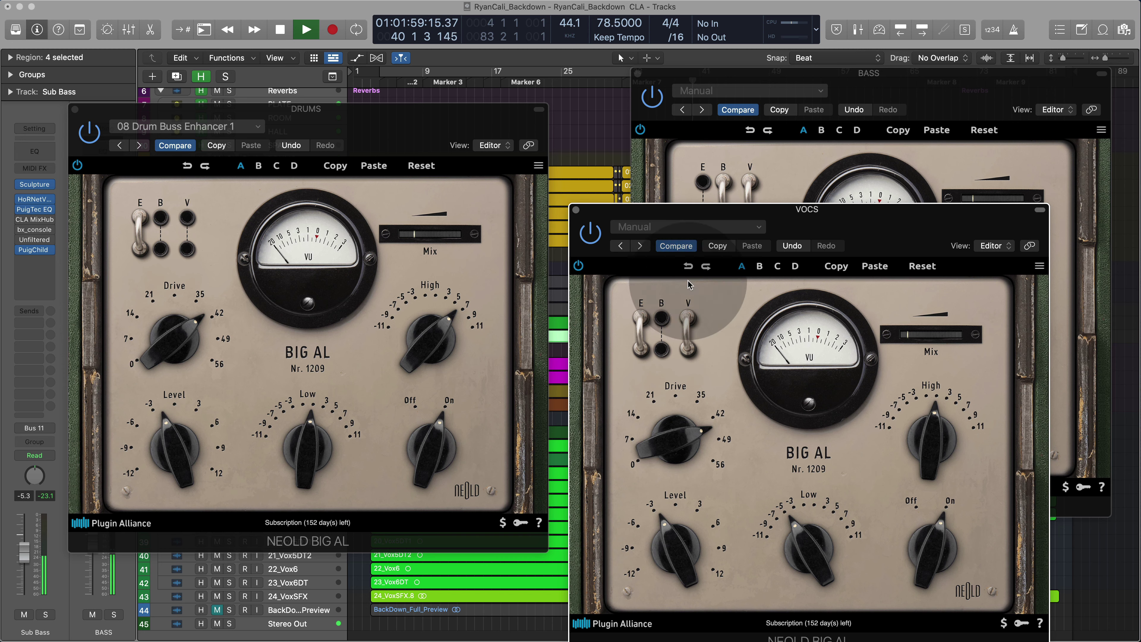
drag(941, 454, 938, 439)
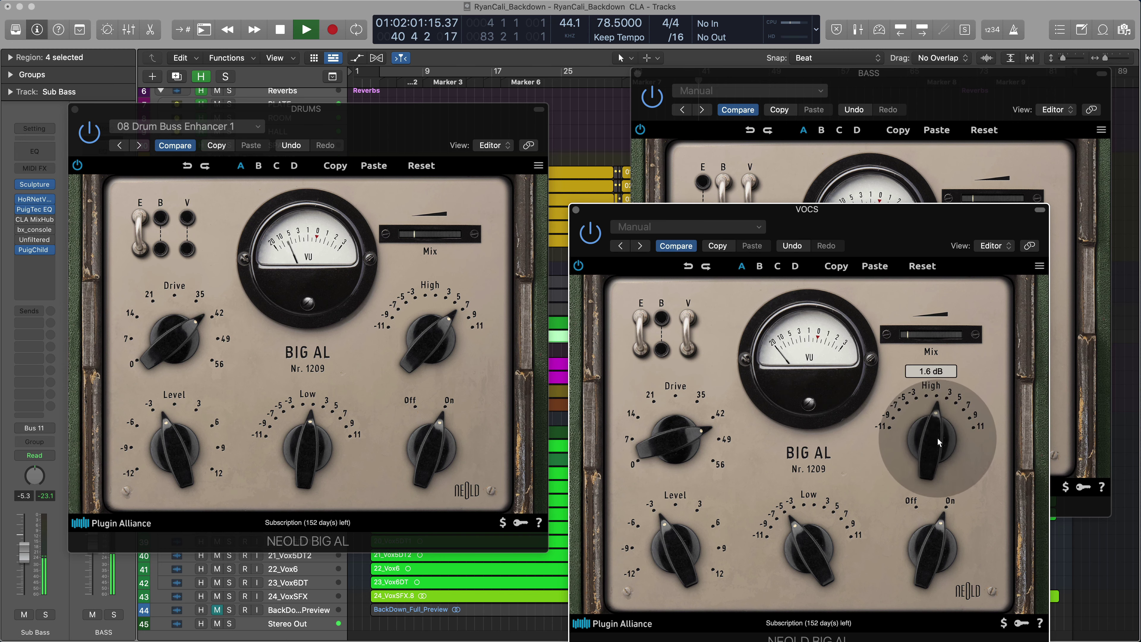
drag(911, 335, 932, 345)
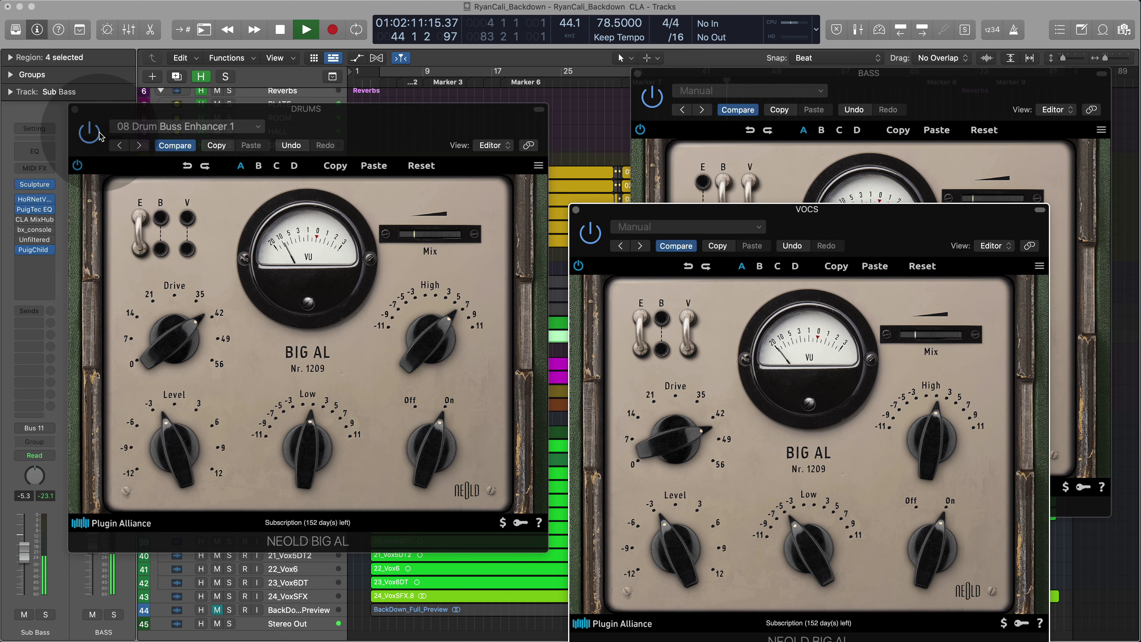
Bypass the BASS, DRUMS and VOCS BIG AL instances to compare, then switch all three back on
click(90, 132)
click(646, 99)
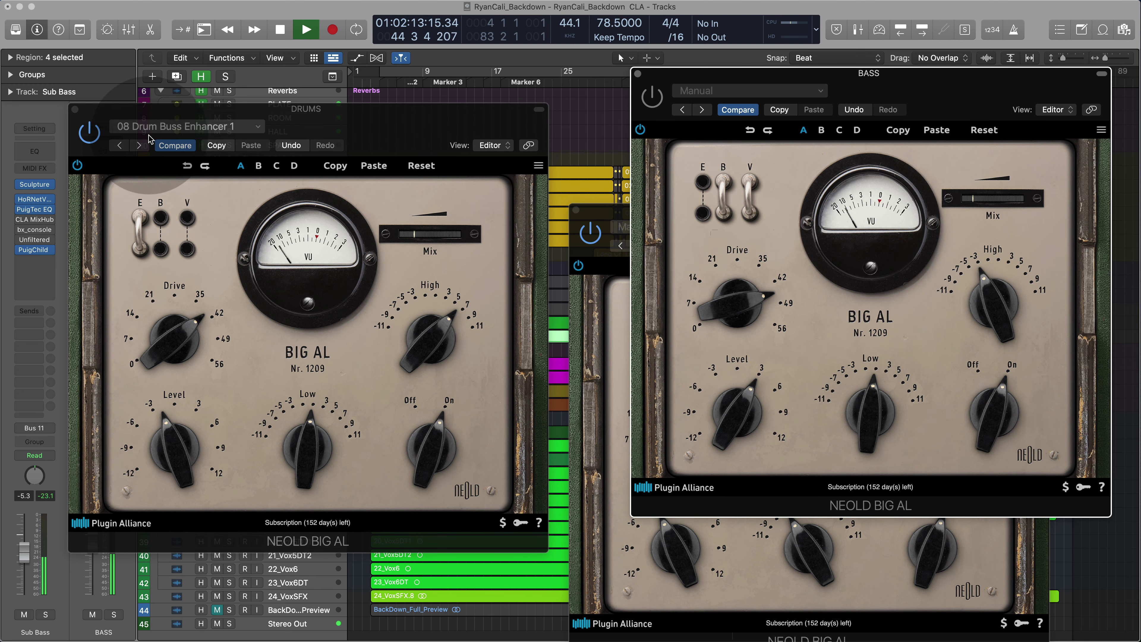
click(92, 144)
click(602, 282)
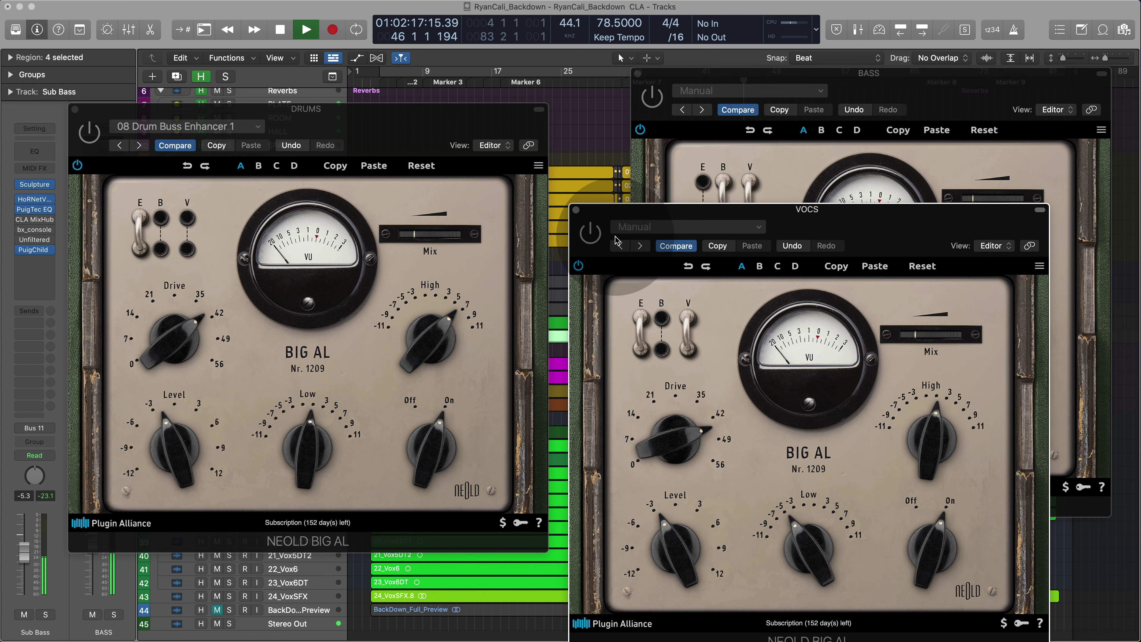
click(91, 138)
click(590, 237)
click(652, 101)
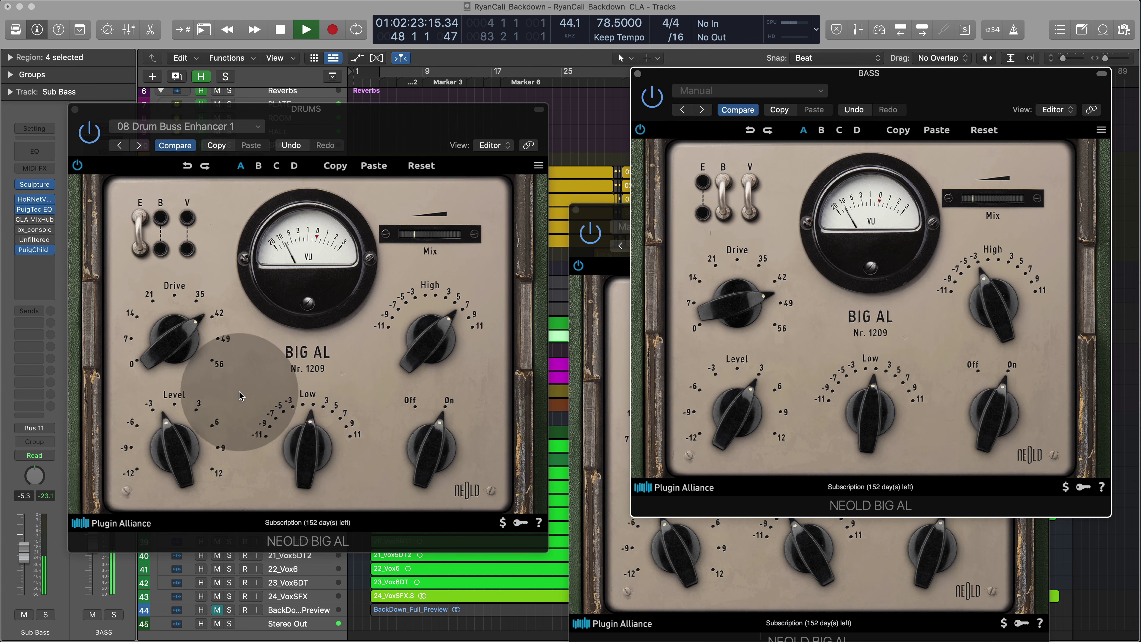
Raise the DRUMS BIG AL's drive slightly, Mix to 39.8% and Low to 1.9 dB, then A/B it
drag(178, 337, 181, 308)
drag(419, 235, 431, 234)
drag(319, 428, 315, 435)
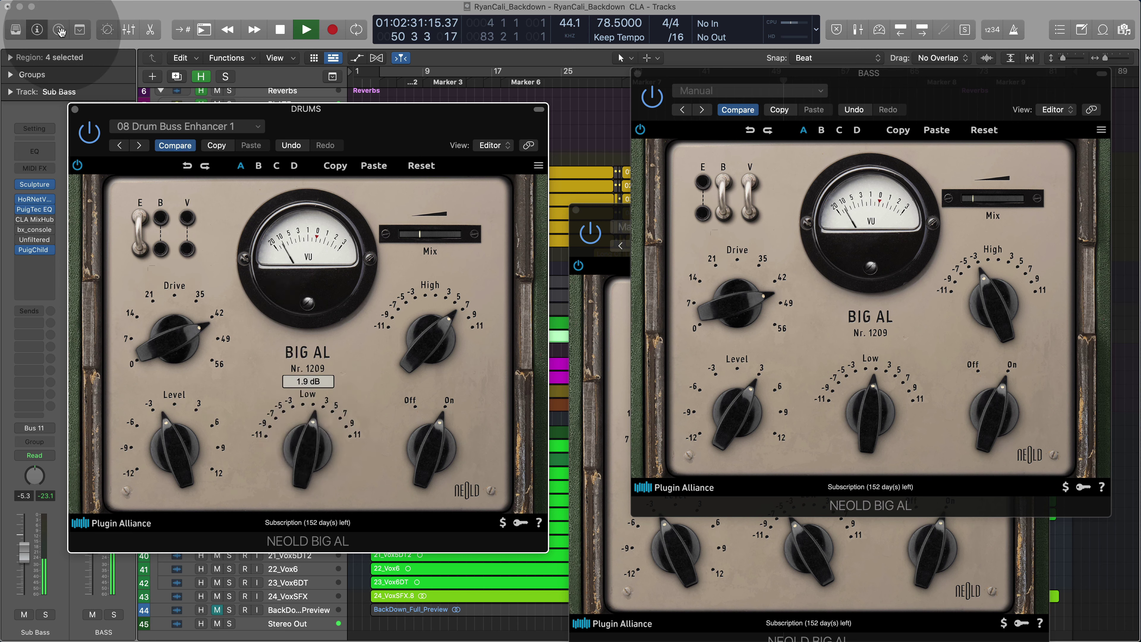
click(82, 134)
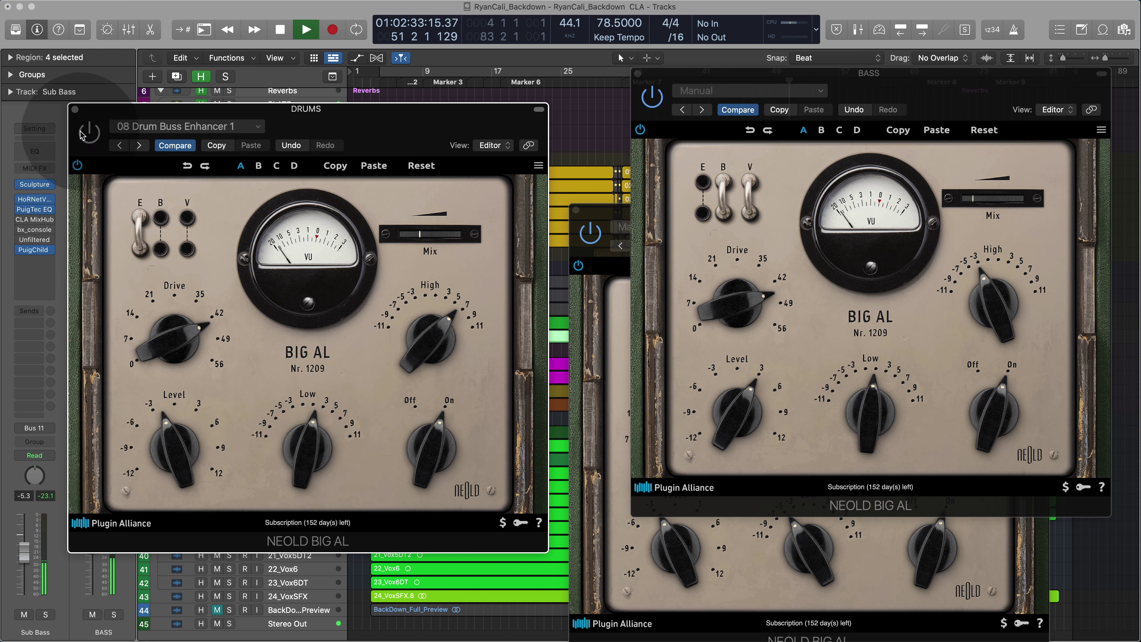
click(81, 134)
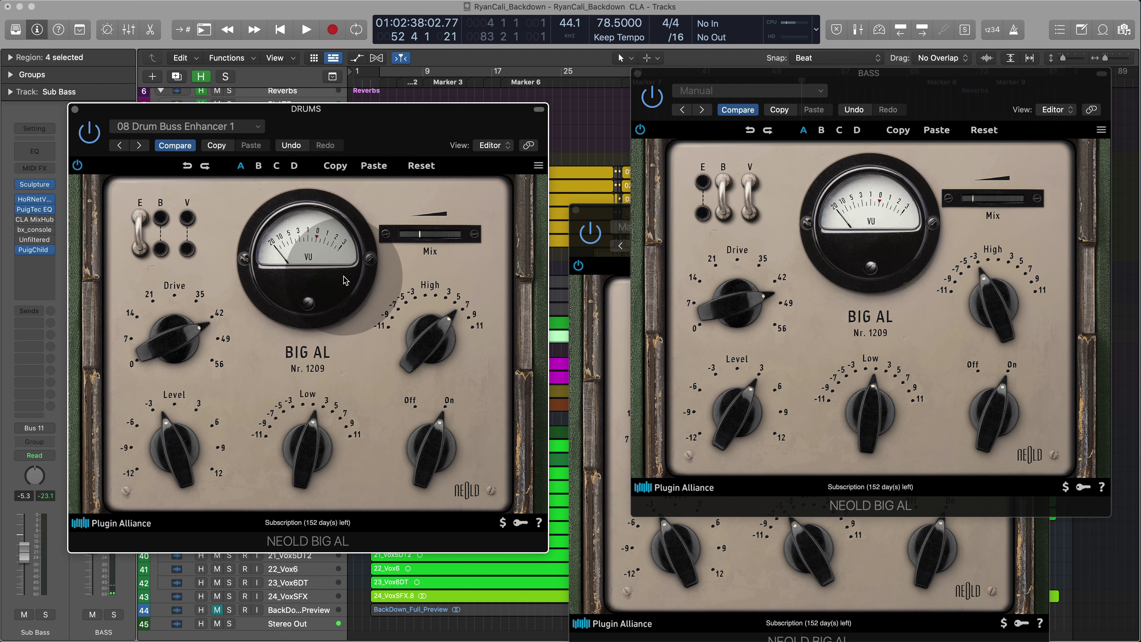
Stack the VOCS BIG AL window up-left over DRUMS and shift the BASS window left in front
click(588, 242)
drag(658, 221, 392, 177)
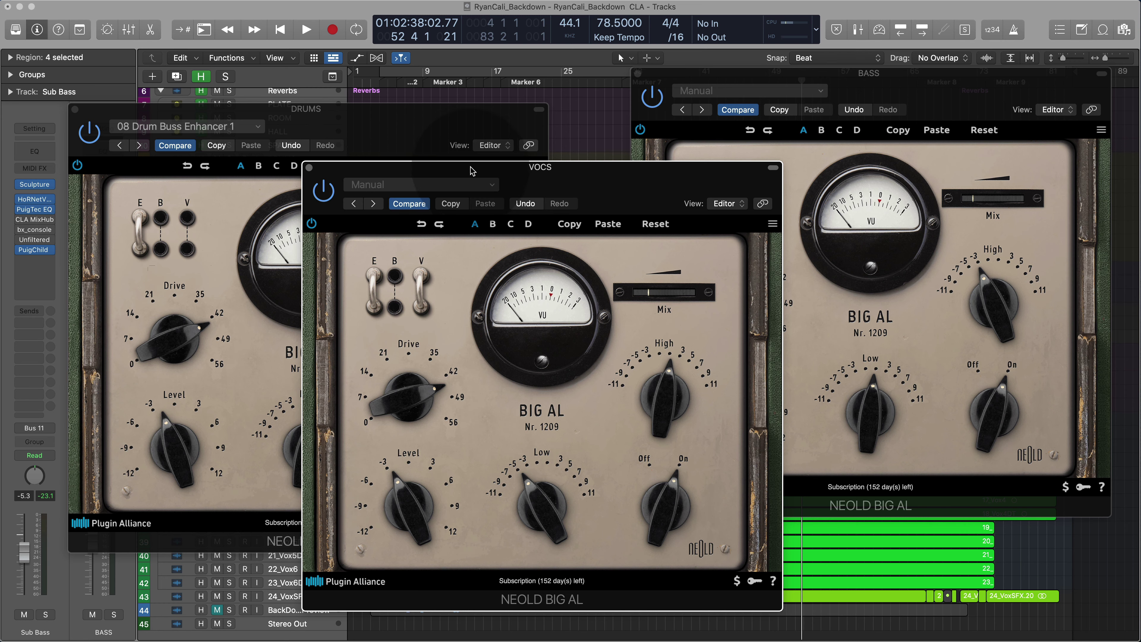
drag(559, 186, 432, 192)
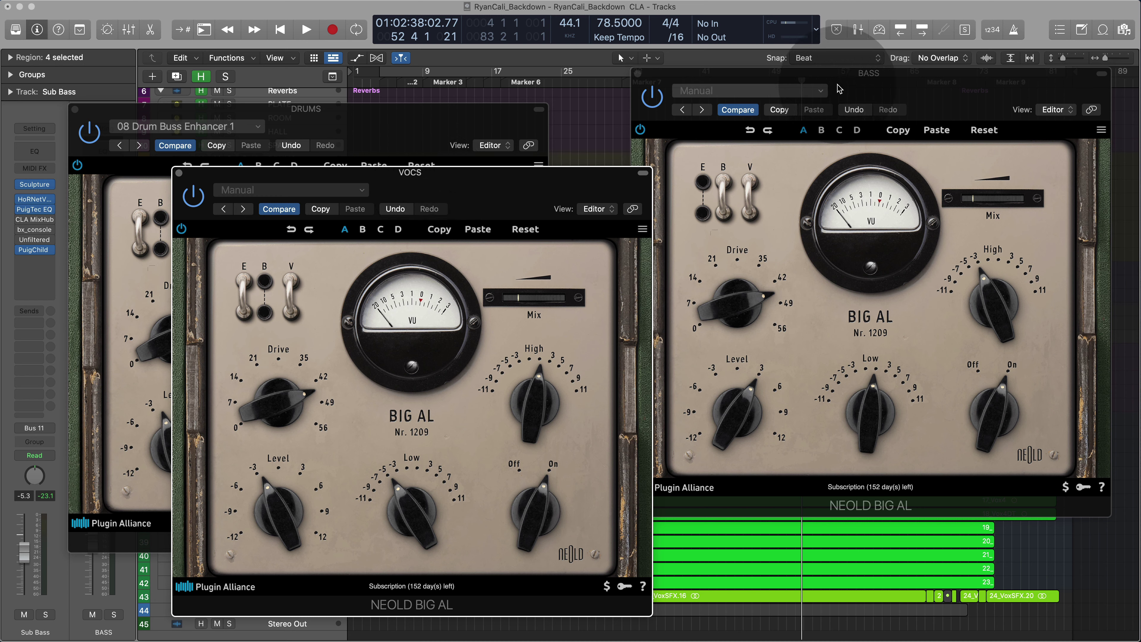
drag(874, 91, 759, 177)
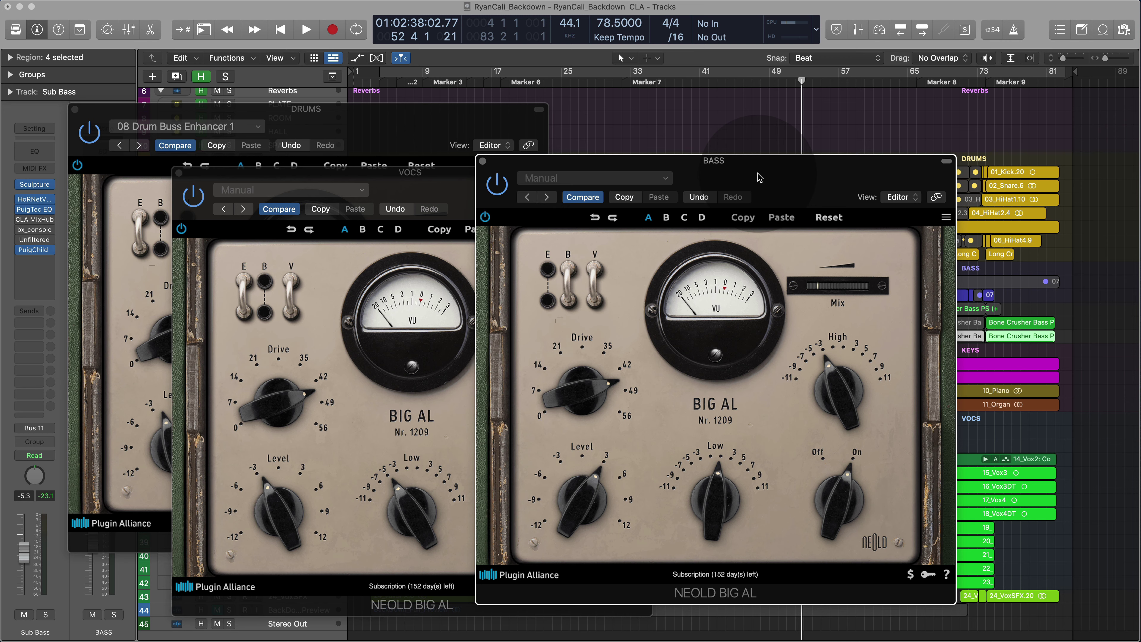
Shift the BASS Big AL window up and left, and park the VOCS window at the lower left
drag(758, 177, 918, 157)
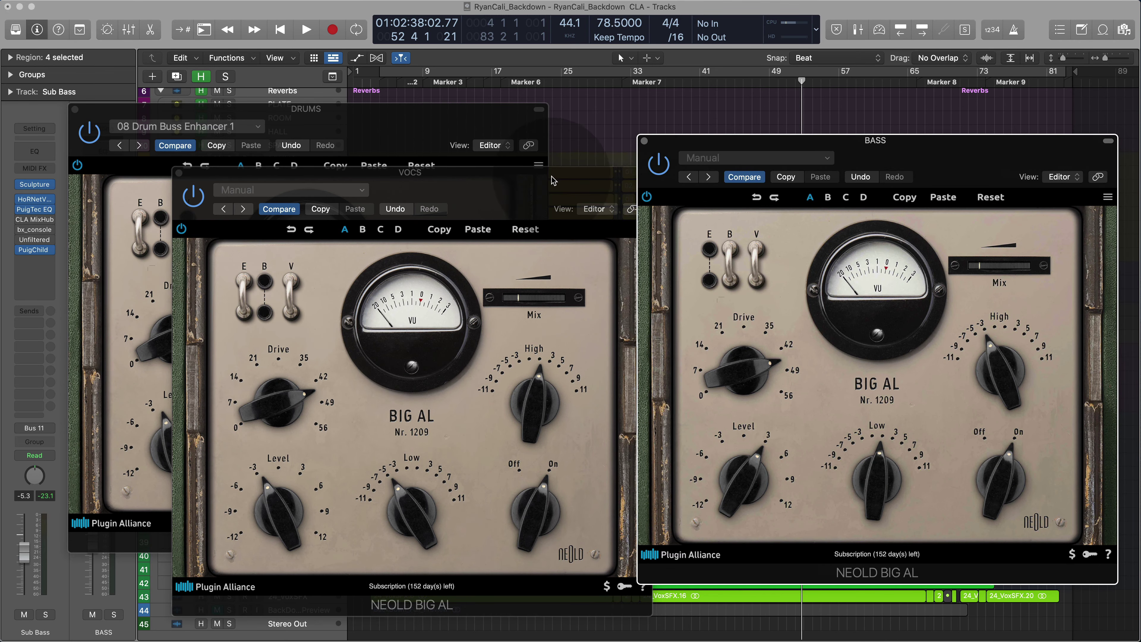
drag(554, 180, 554, 154)
drag(388, 142, 641, 141)
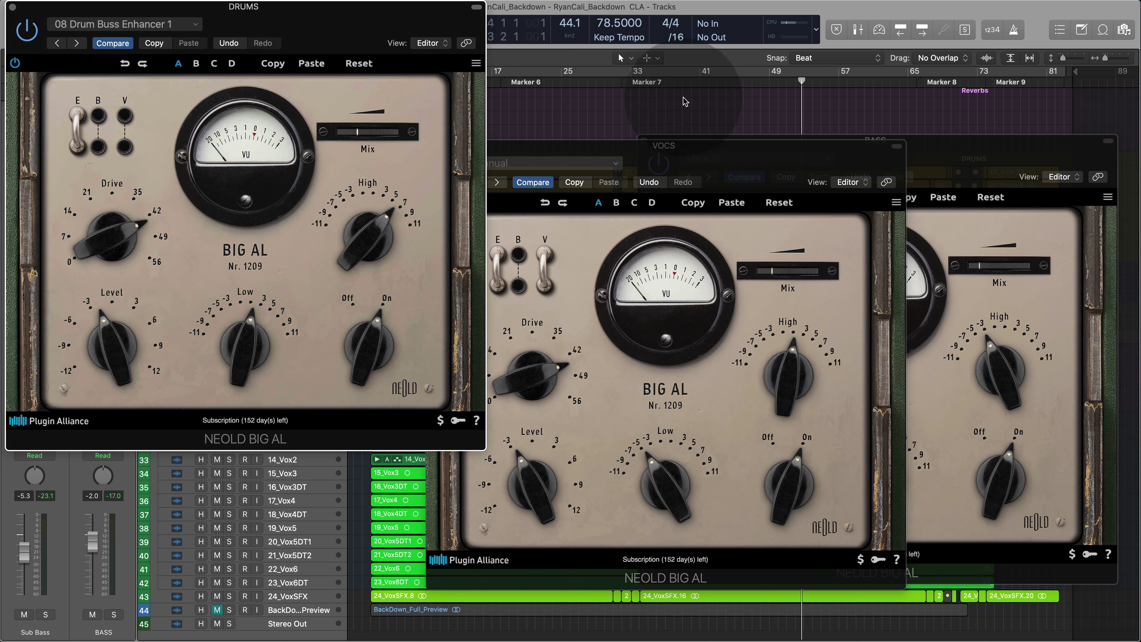
drag(720, 157, 420, 333)
drag(960, 156, 935, 81)
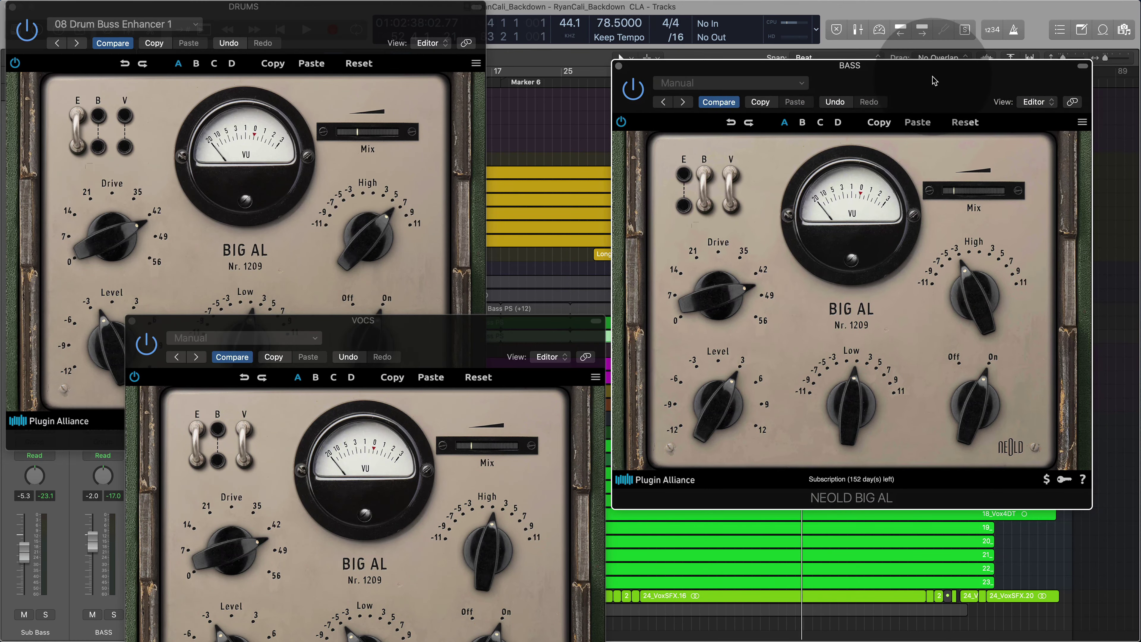
click(480, 571)
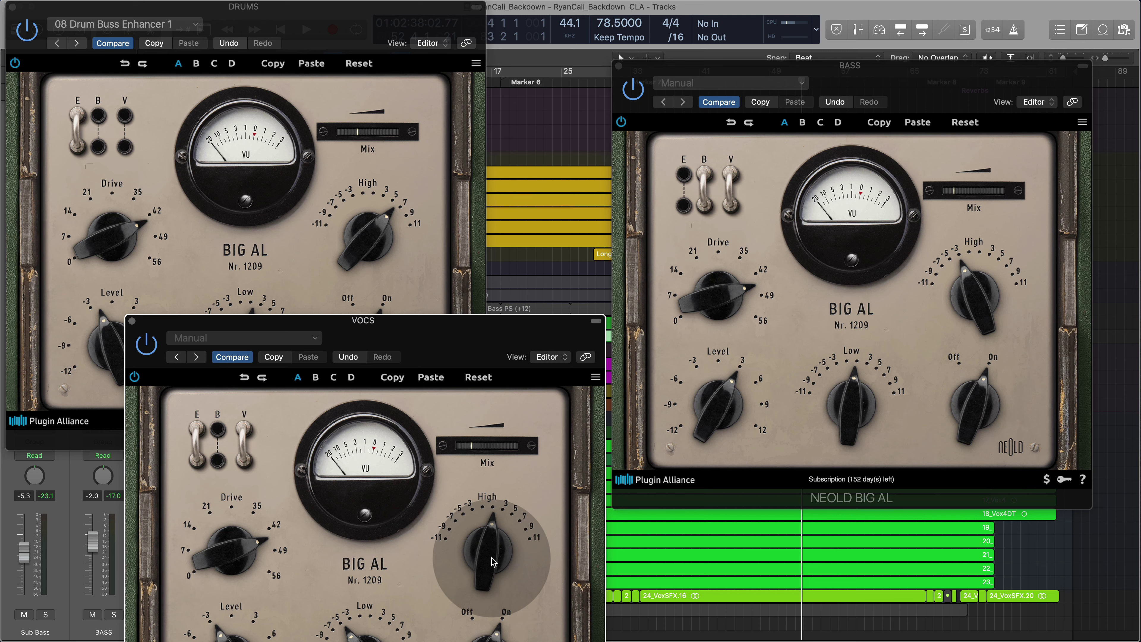
Lower the BASS window slightly and settle VOCS in front, between DRUMS and BASS
mouse_move(470, 337)
mouse_down()
mouse_move(504, 246)
mouse_move(475, 316)
mouse_up()
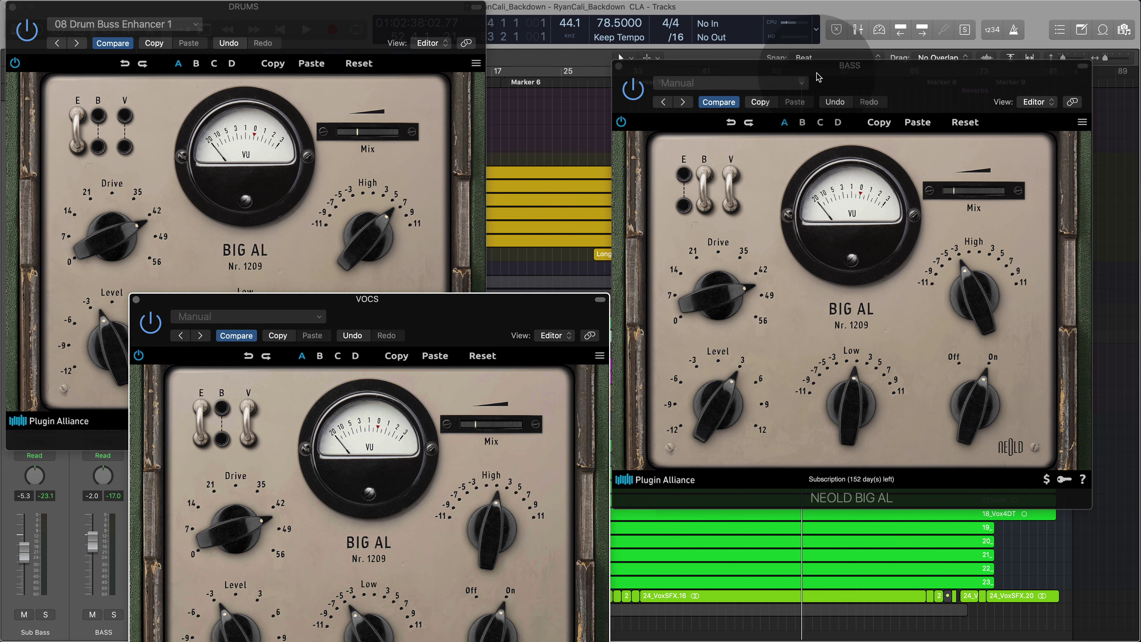
click(843, 78)
drag(844, 77, 844, 96)
drag(500, 309, 565, 180)
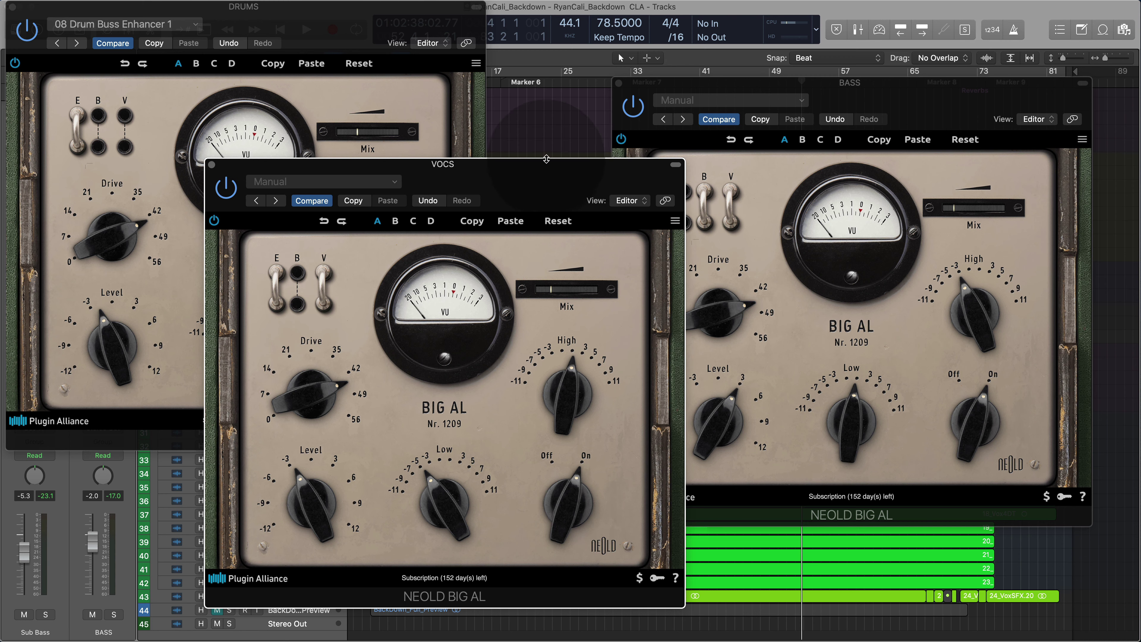
mouse_move(520, 180)
mouse_down()
mouse_move(543, 177)
mouse_move(504, 197)
mouse_up()
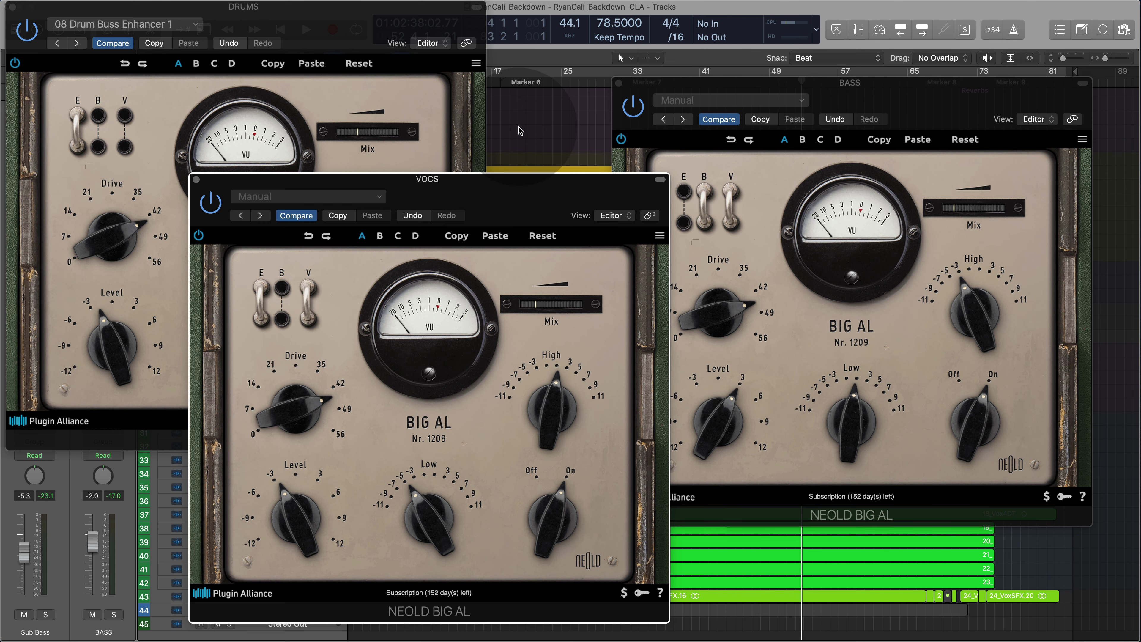
drag(511, 213, 496, 215)
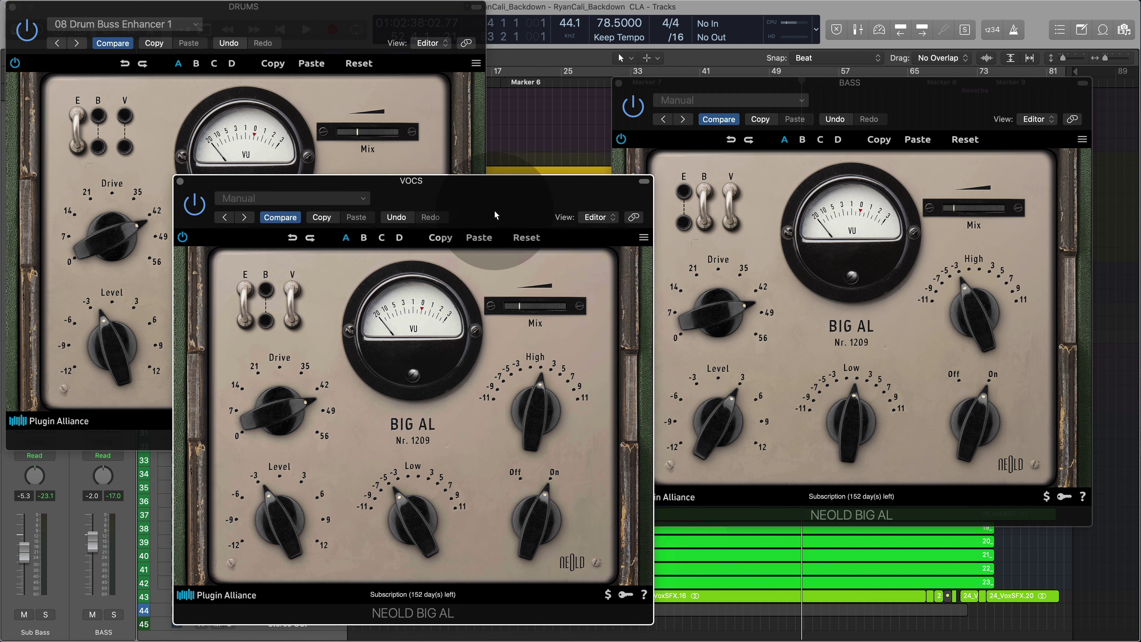